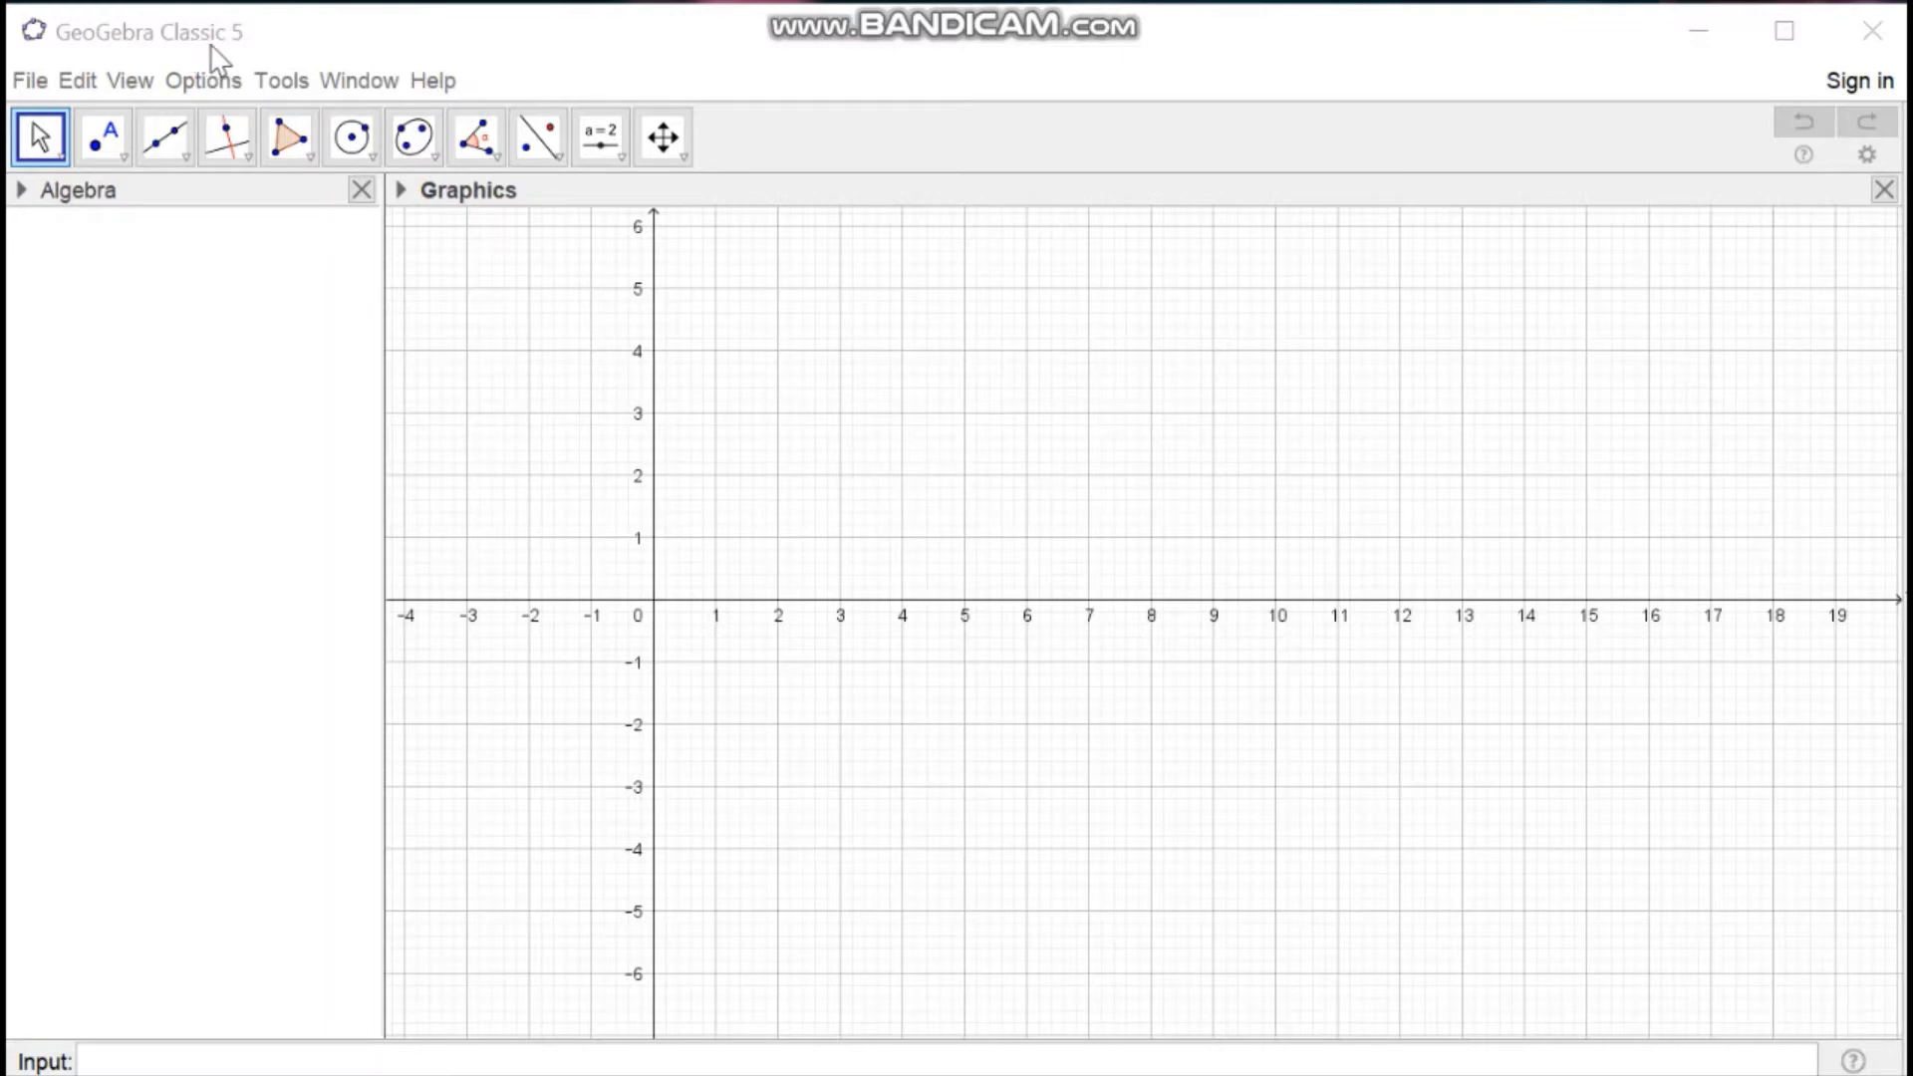
- Create a number slider named a with minimum 0, maximum 5 and increment .1 in the open area above the x-axis
left_click(621, 157)
left_click(623, 198)
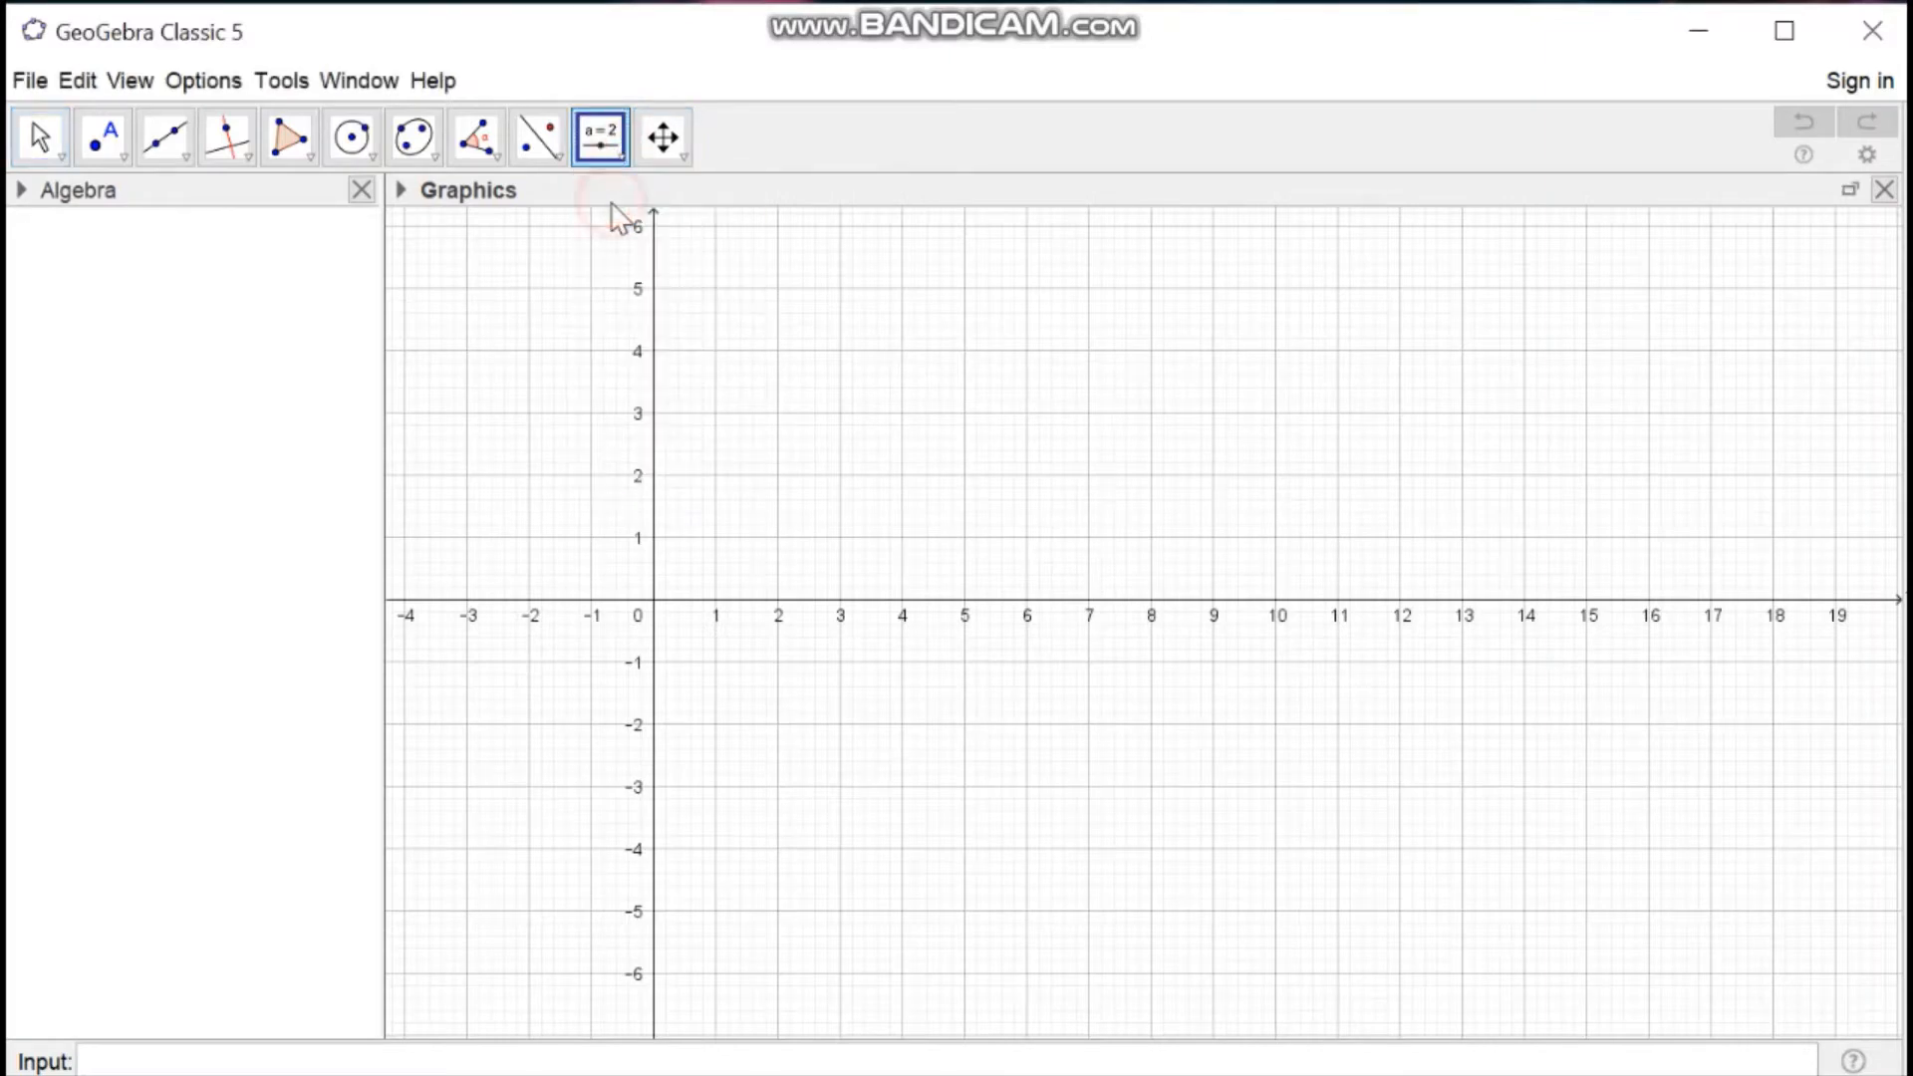
left_click(869, 345)
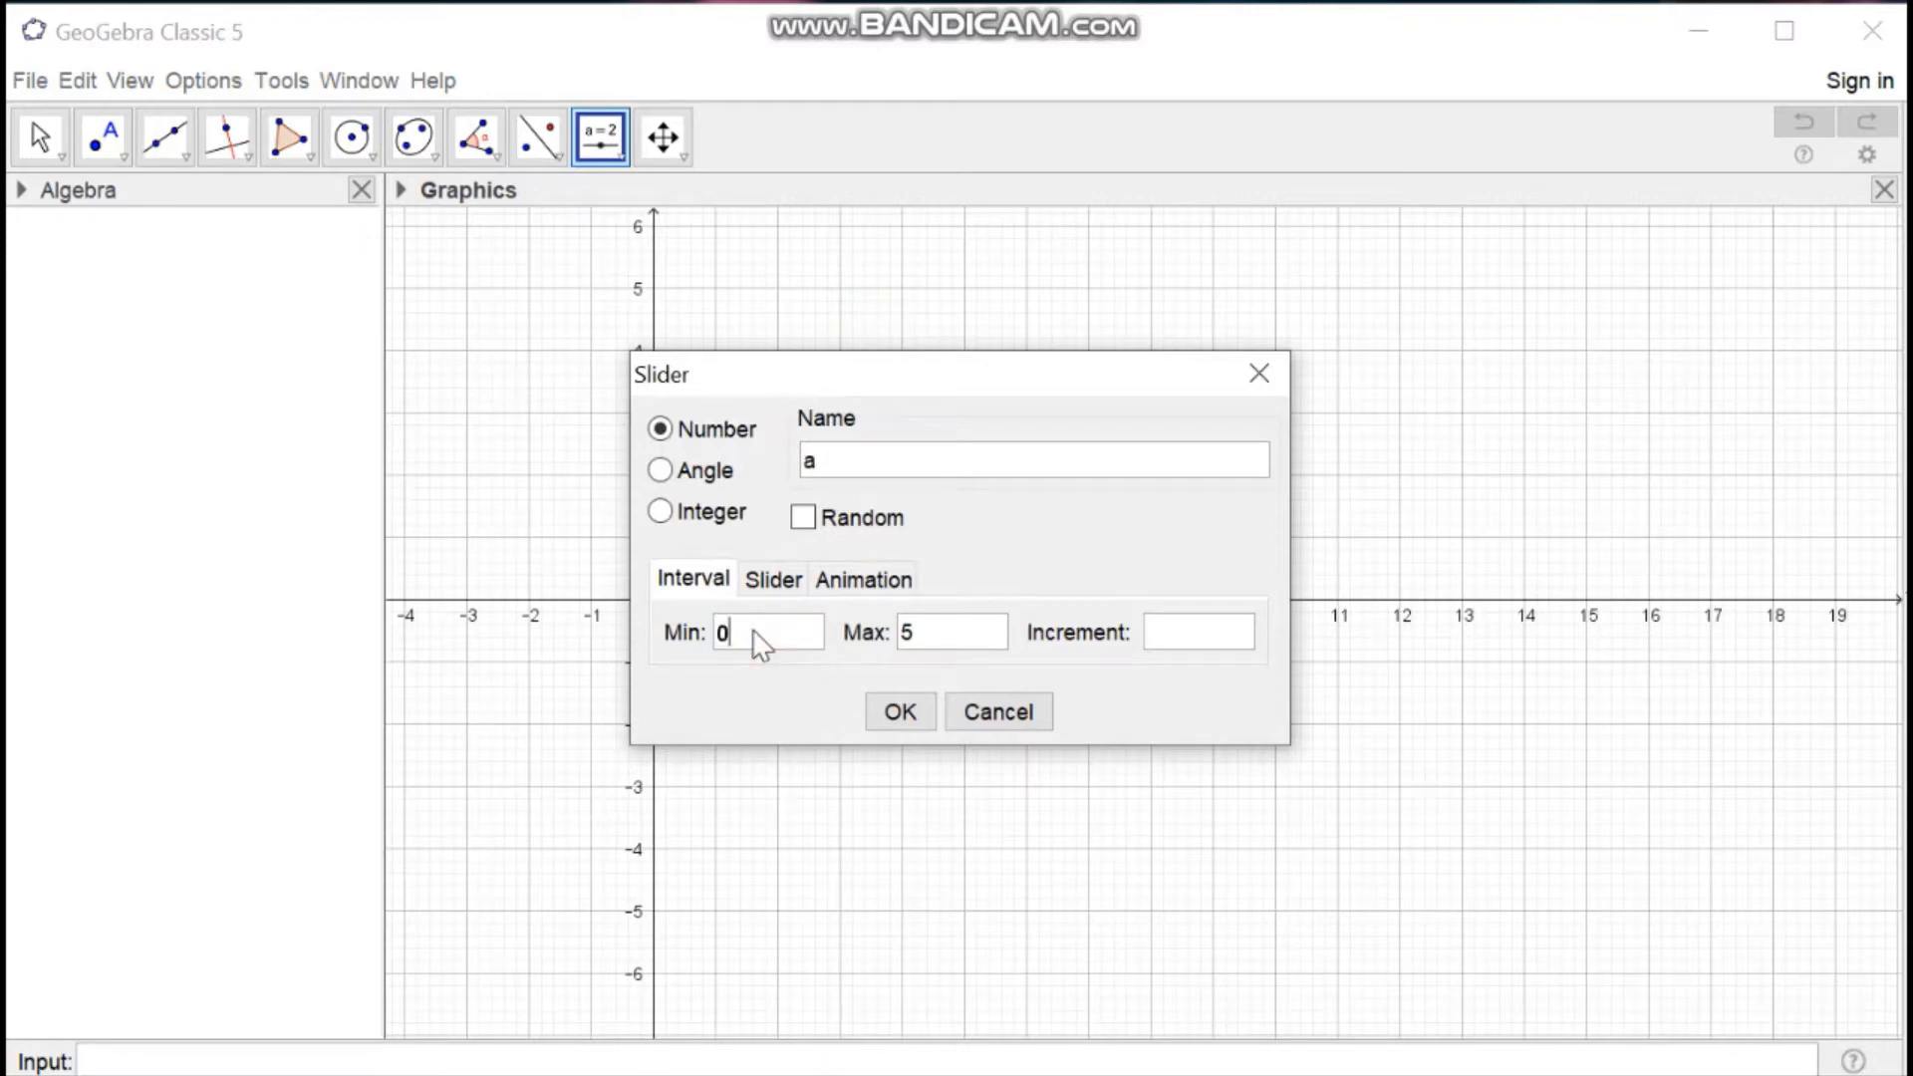
left_click(1149, 636)
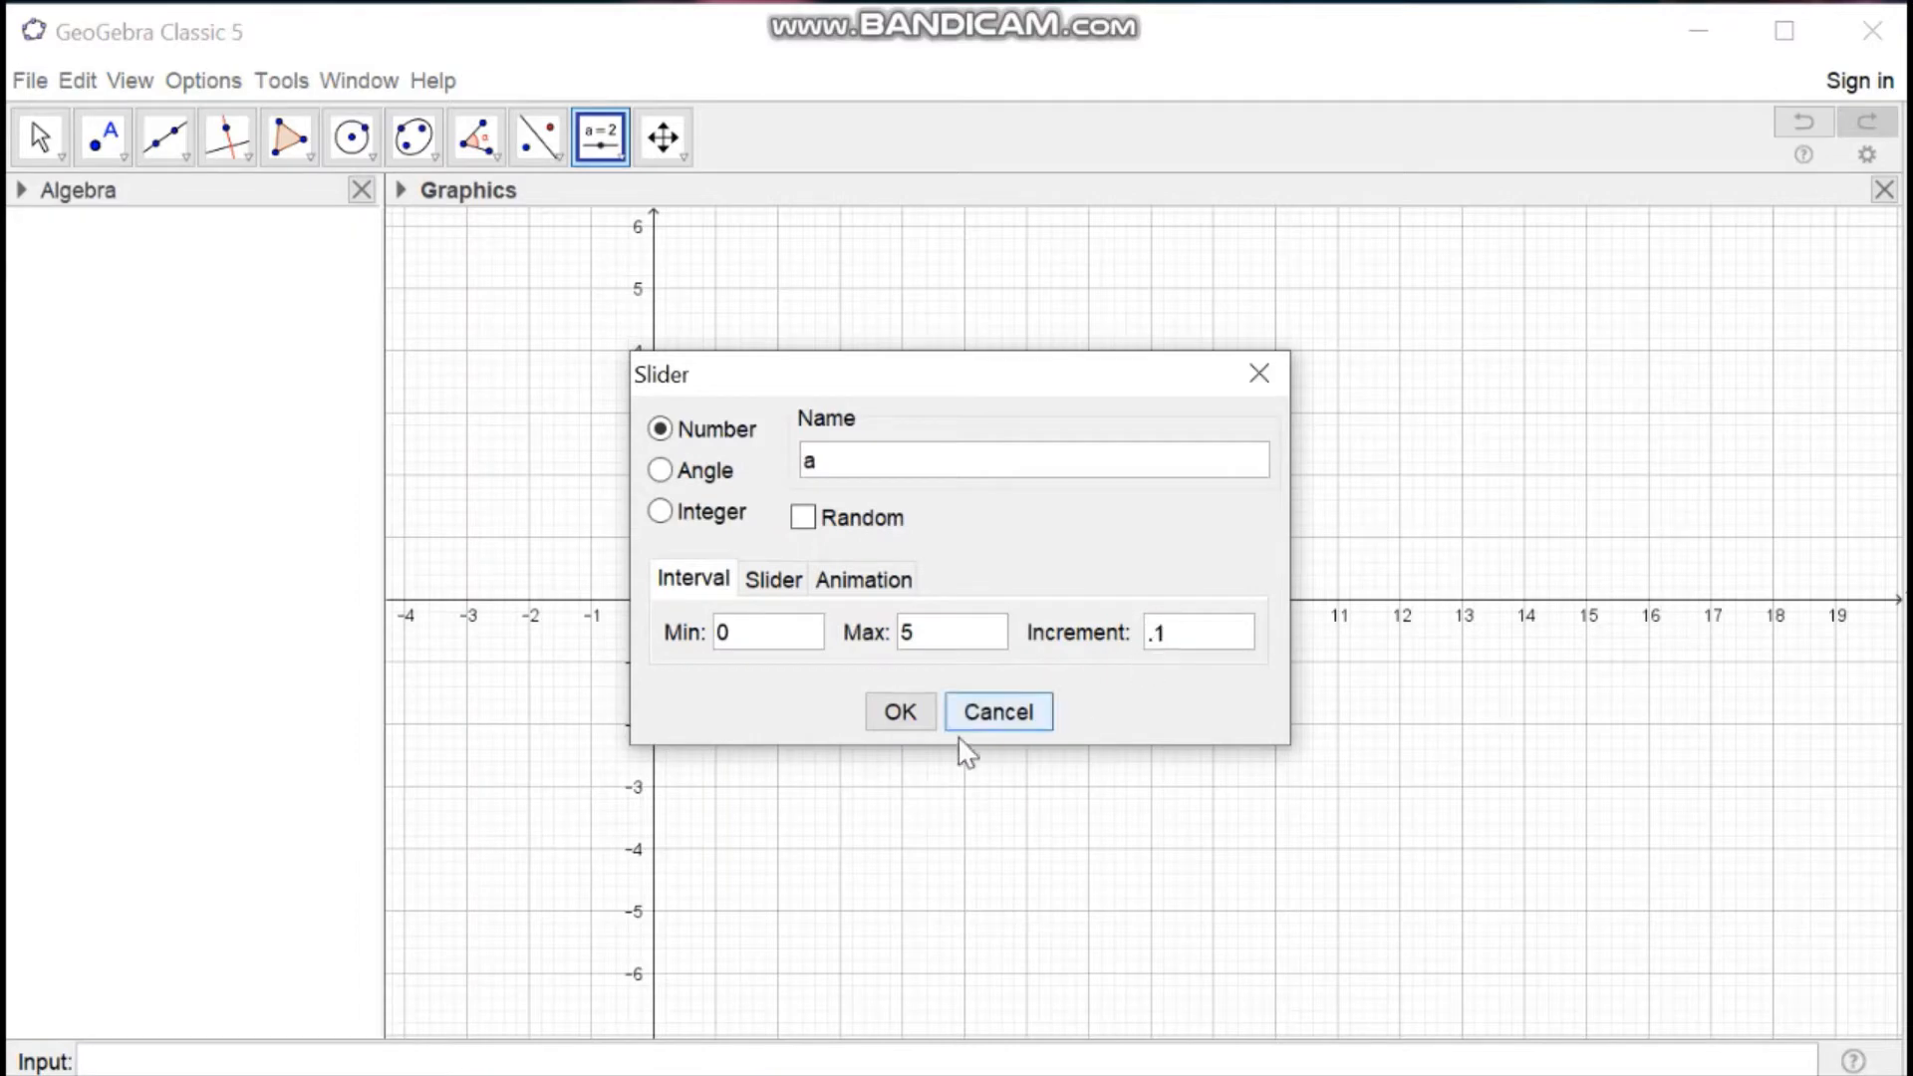
type("0")
left_click(897, 719)
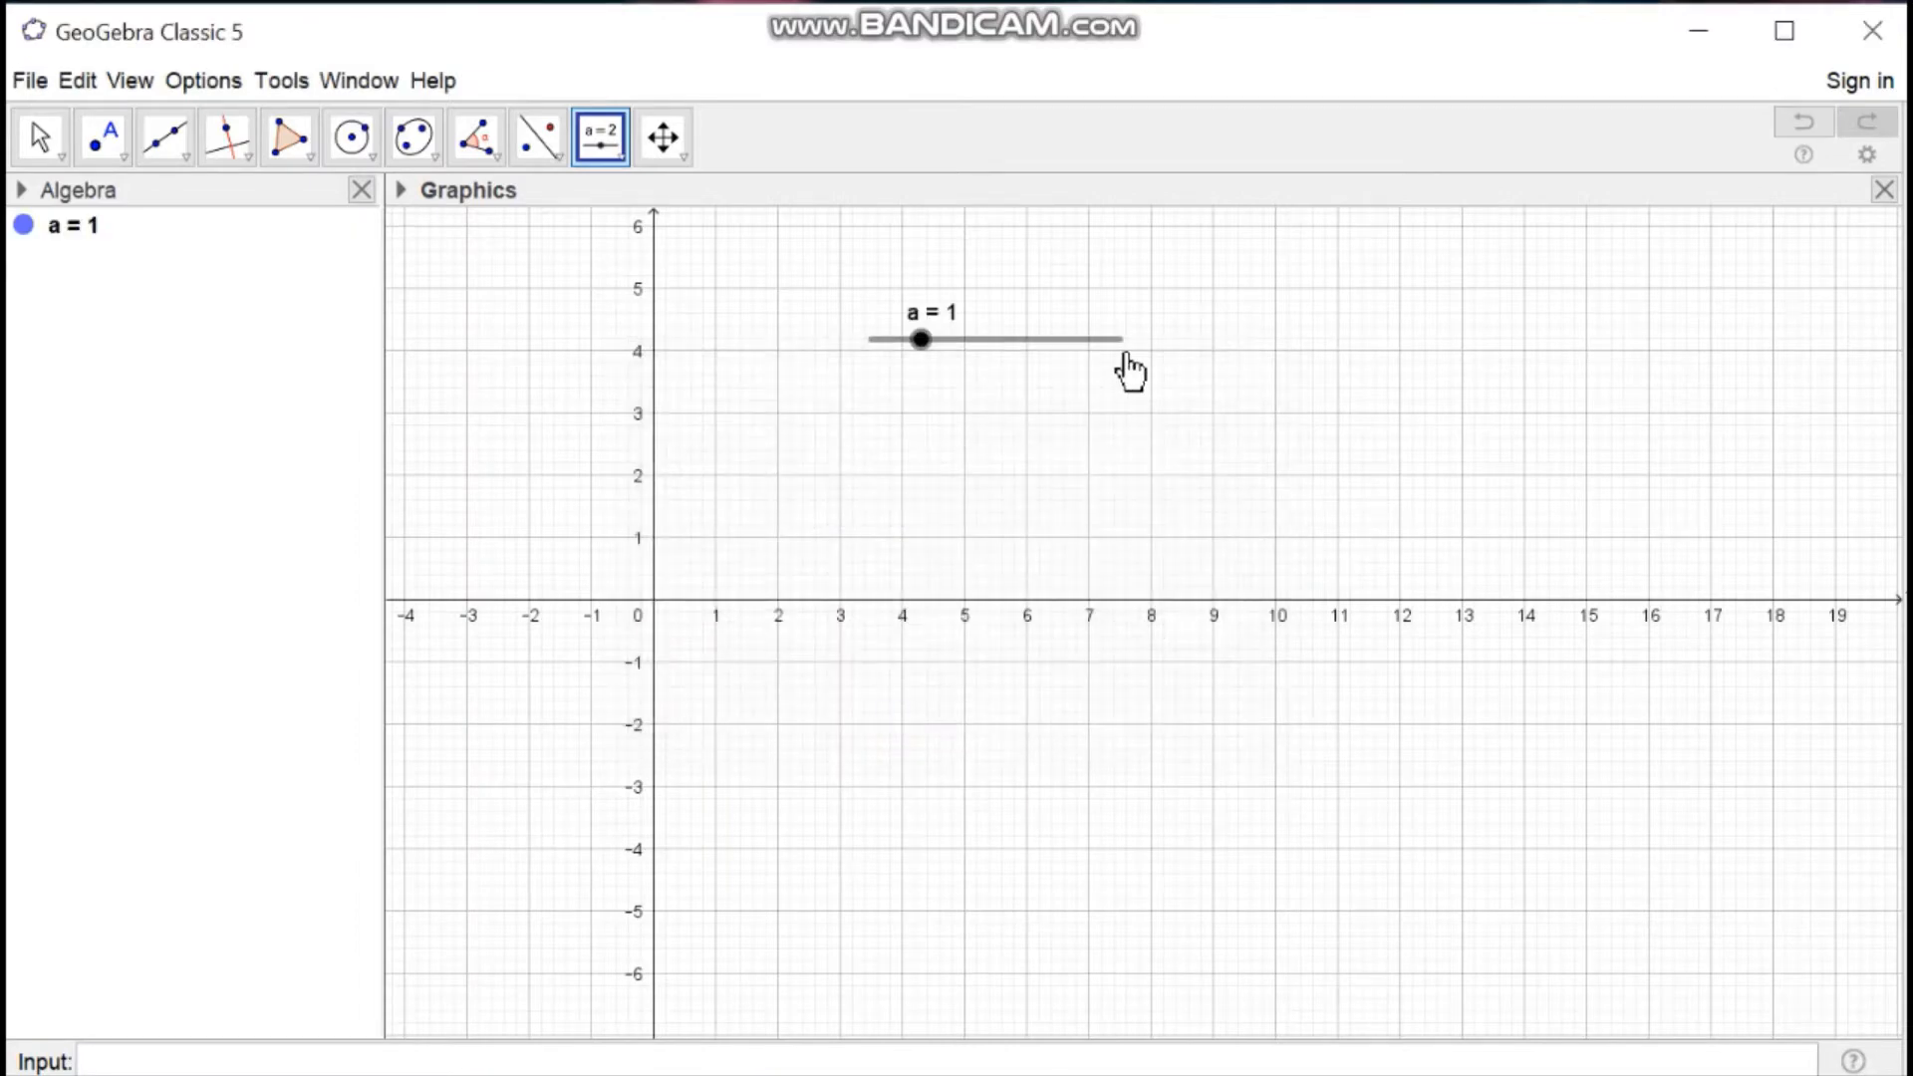
- Draw a horizontal line through the points (2, -1) and (7, -1)
left_click(165, 139)
left_click(181, 198)
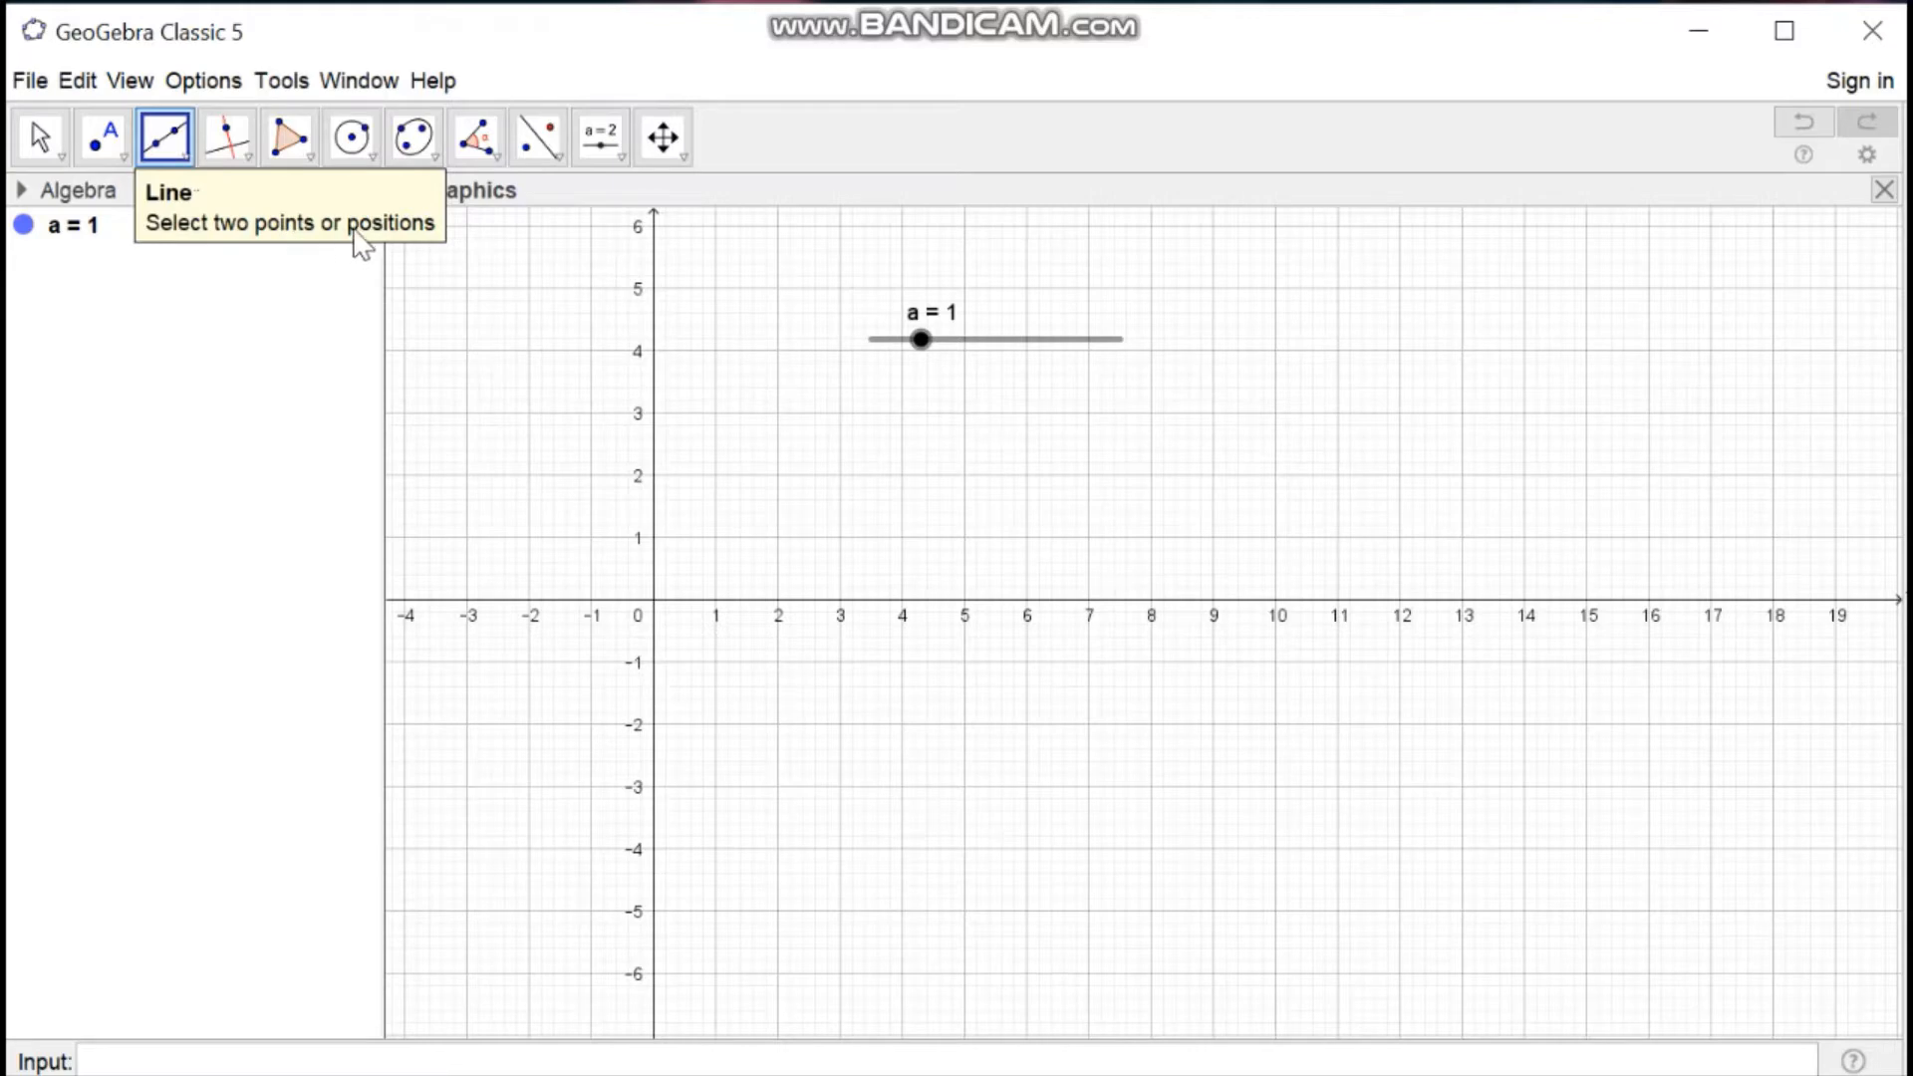
left_click(777, 661)
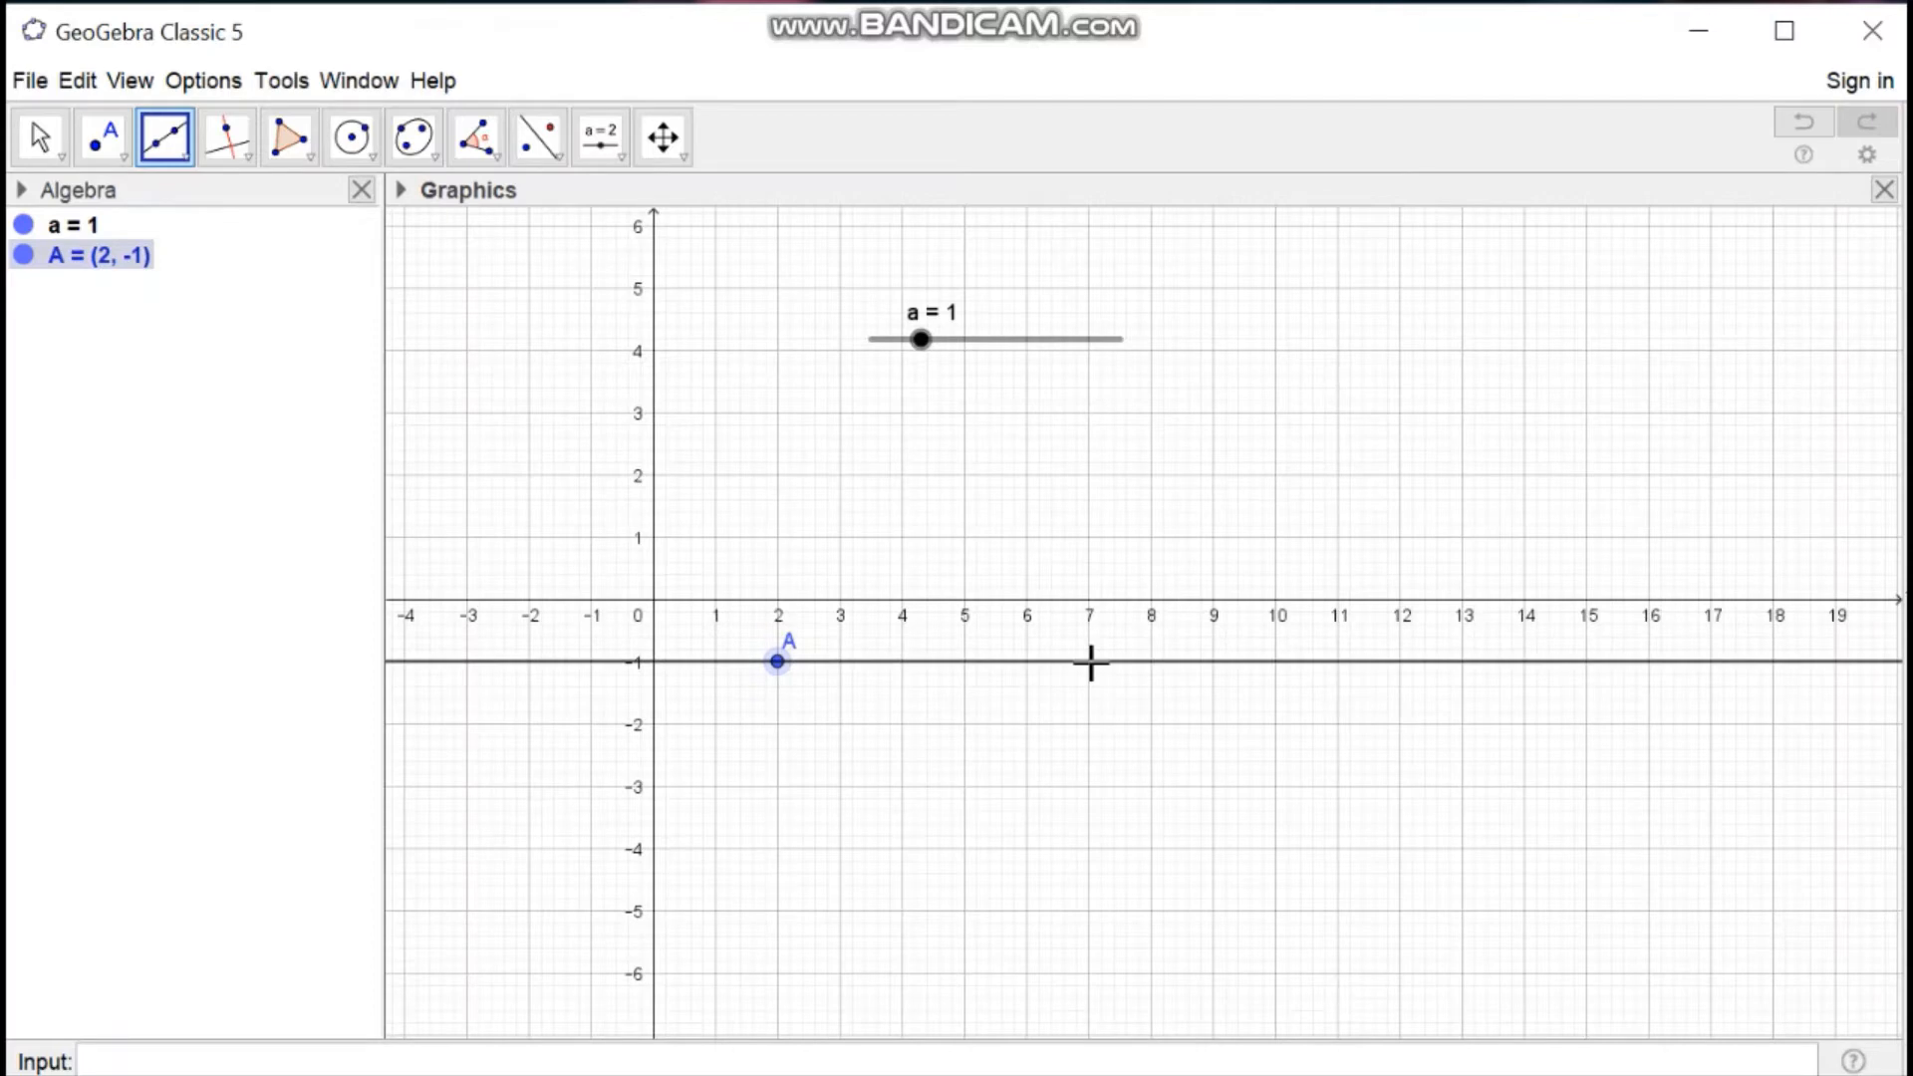
left_click(1090, 661)
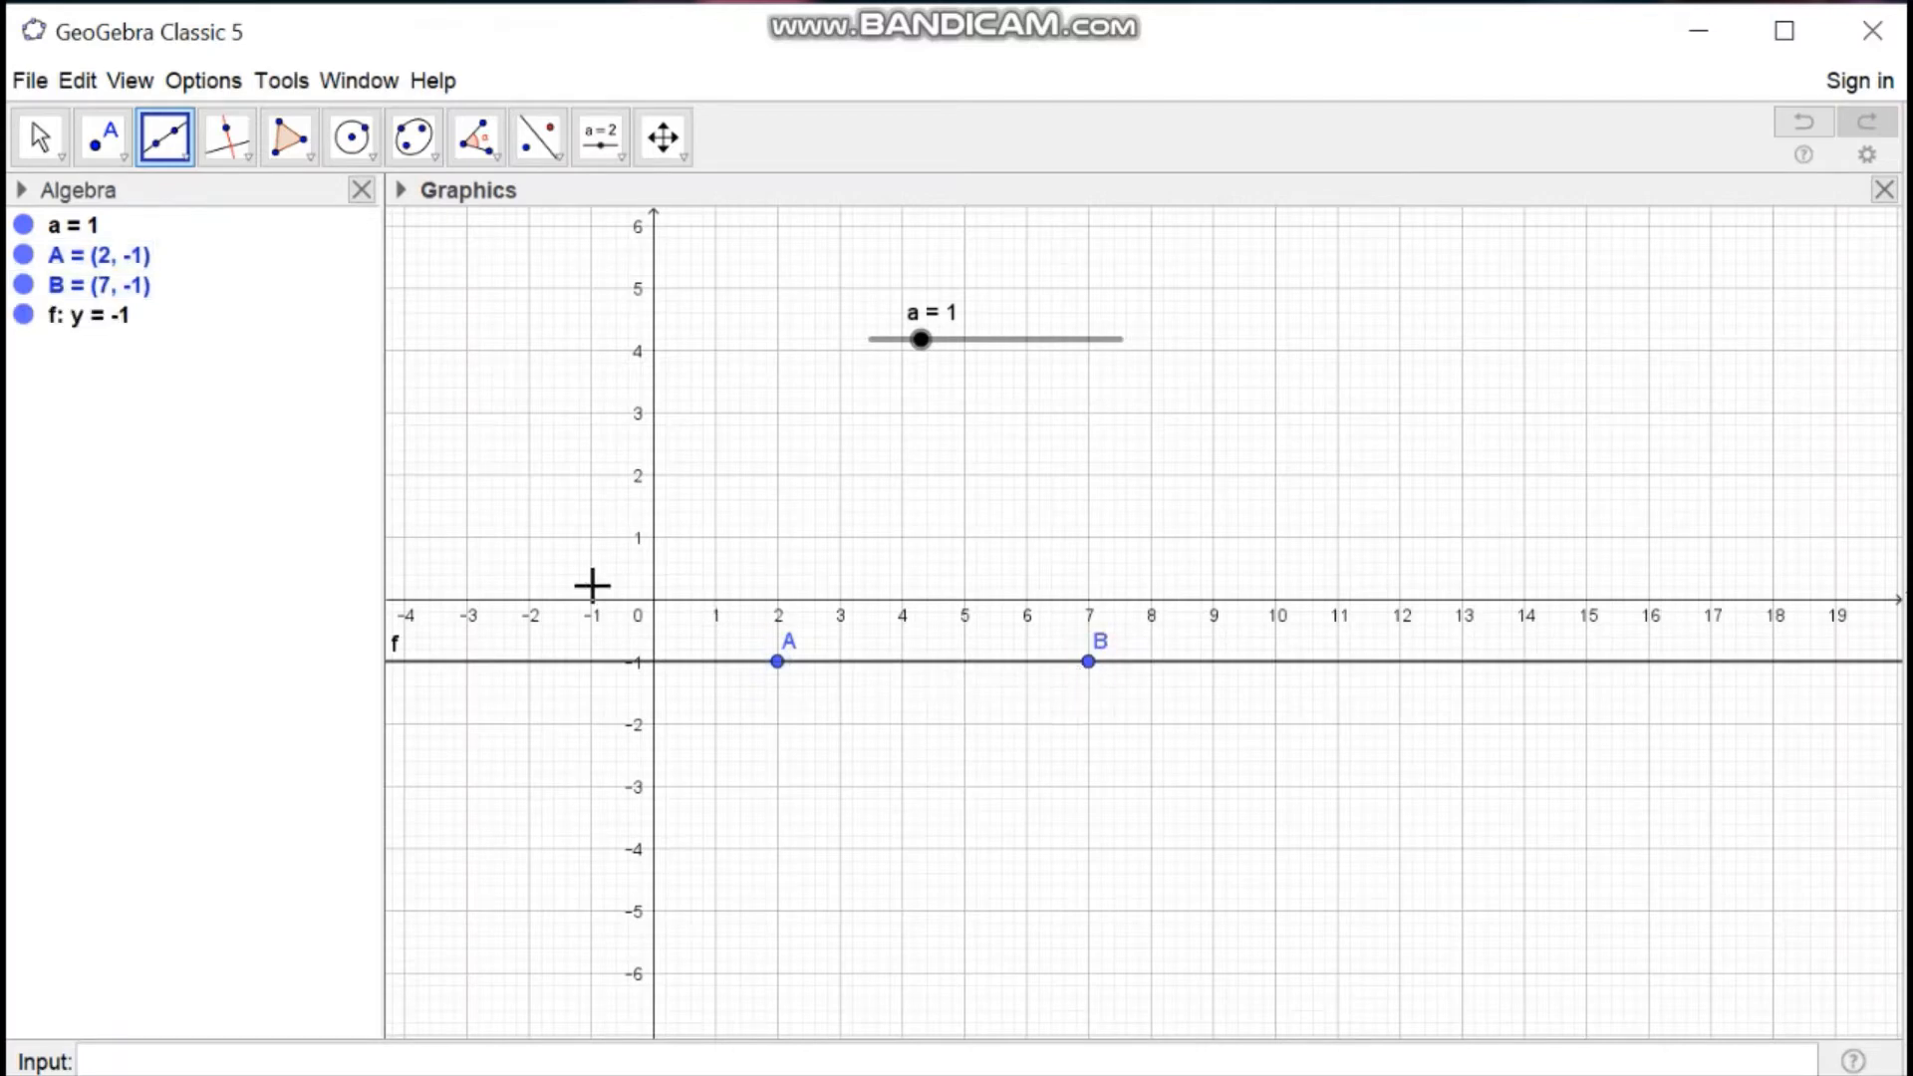
- Move slider a out of the way so that it straddles the y-axis at about y = 5
left_click(184, 162)
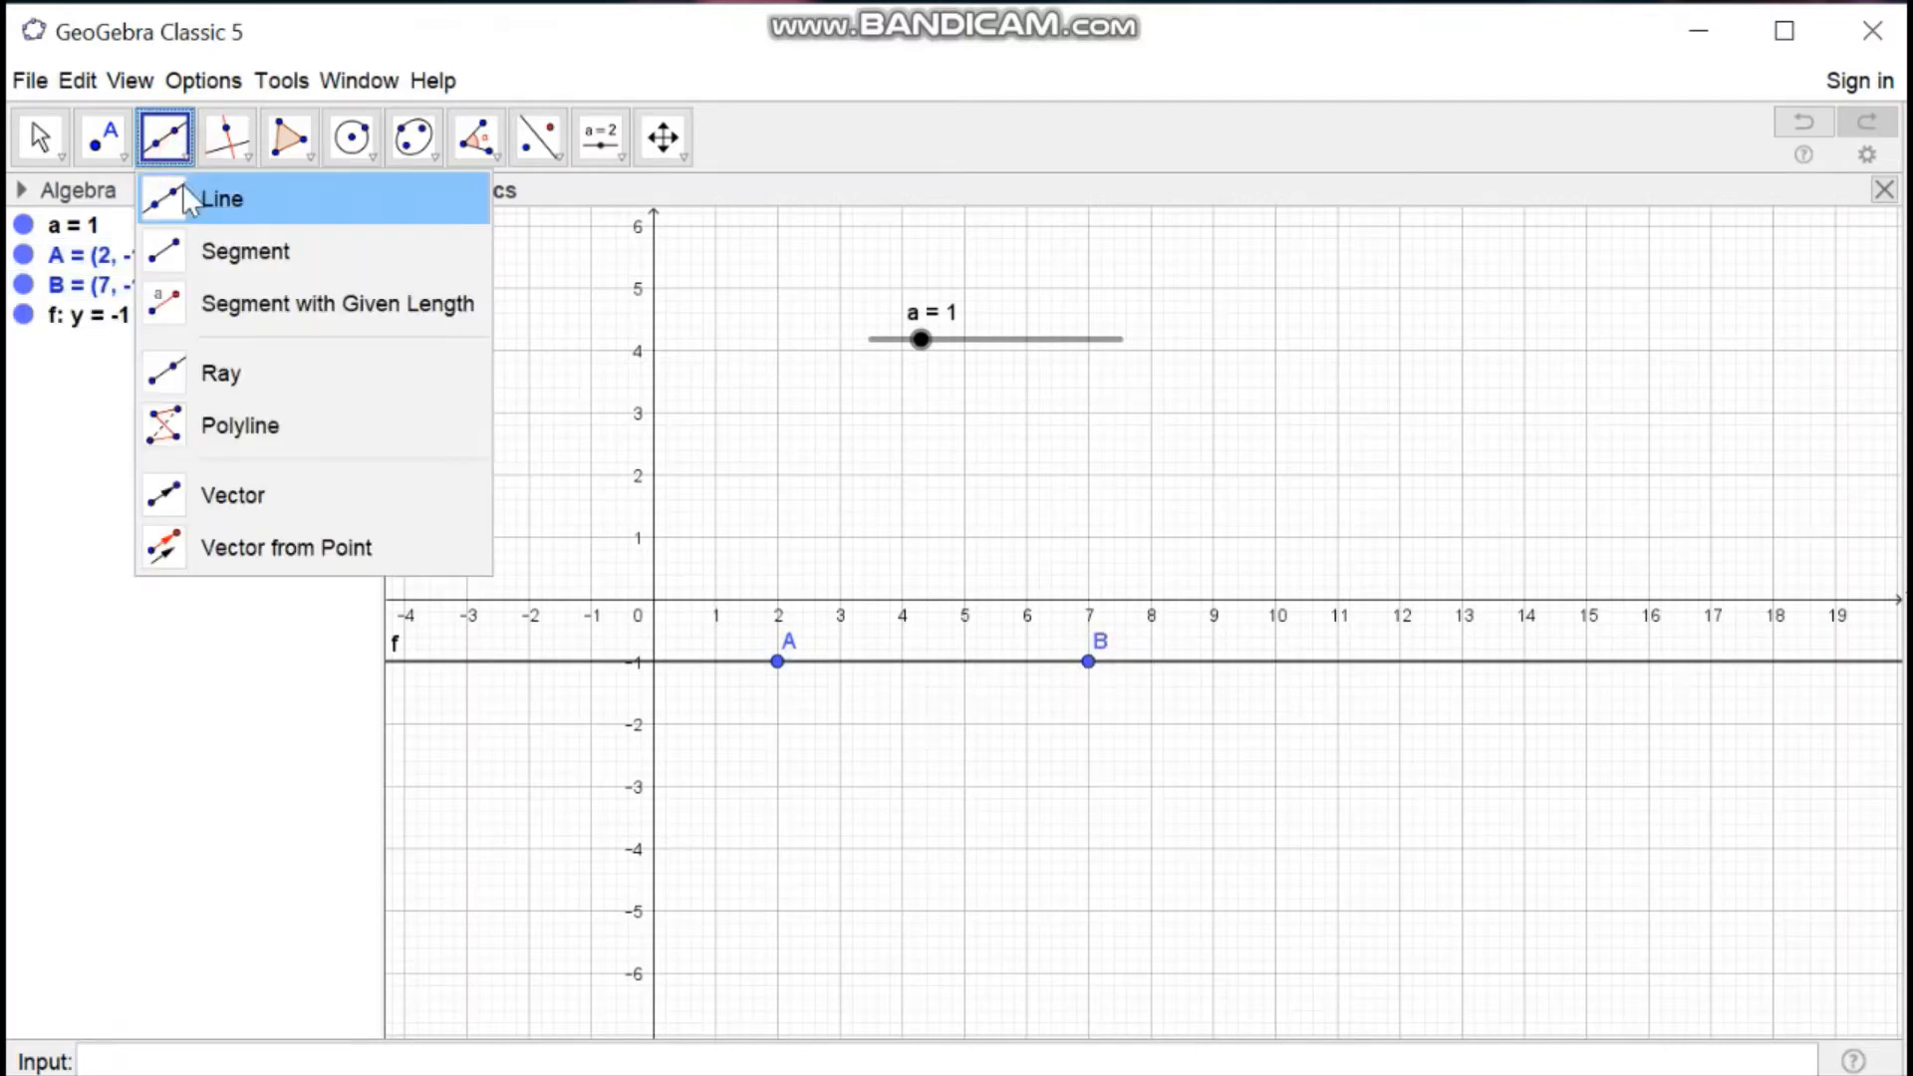
mouse_move(227, 150)
left_click(244, 251)
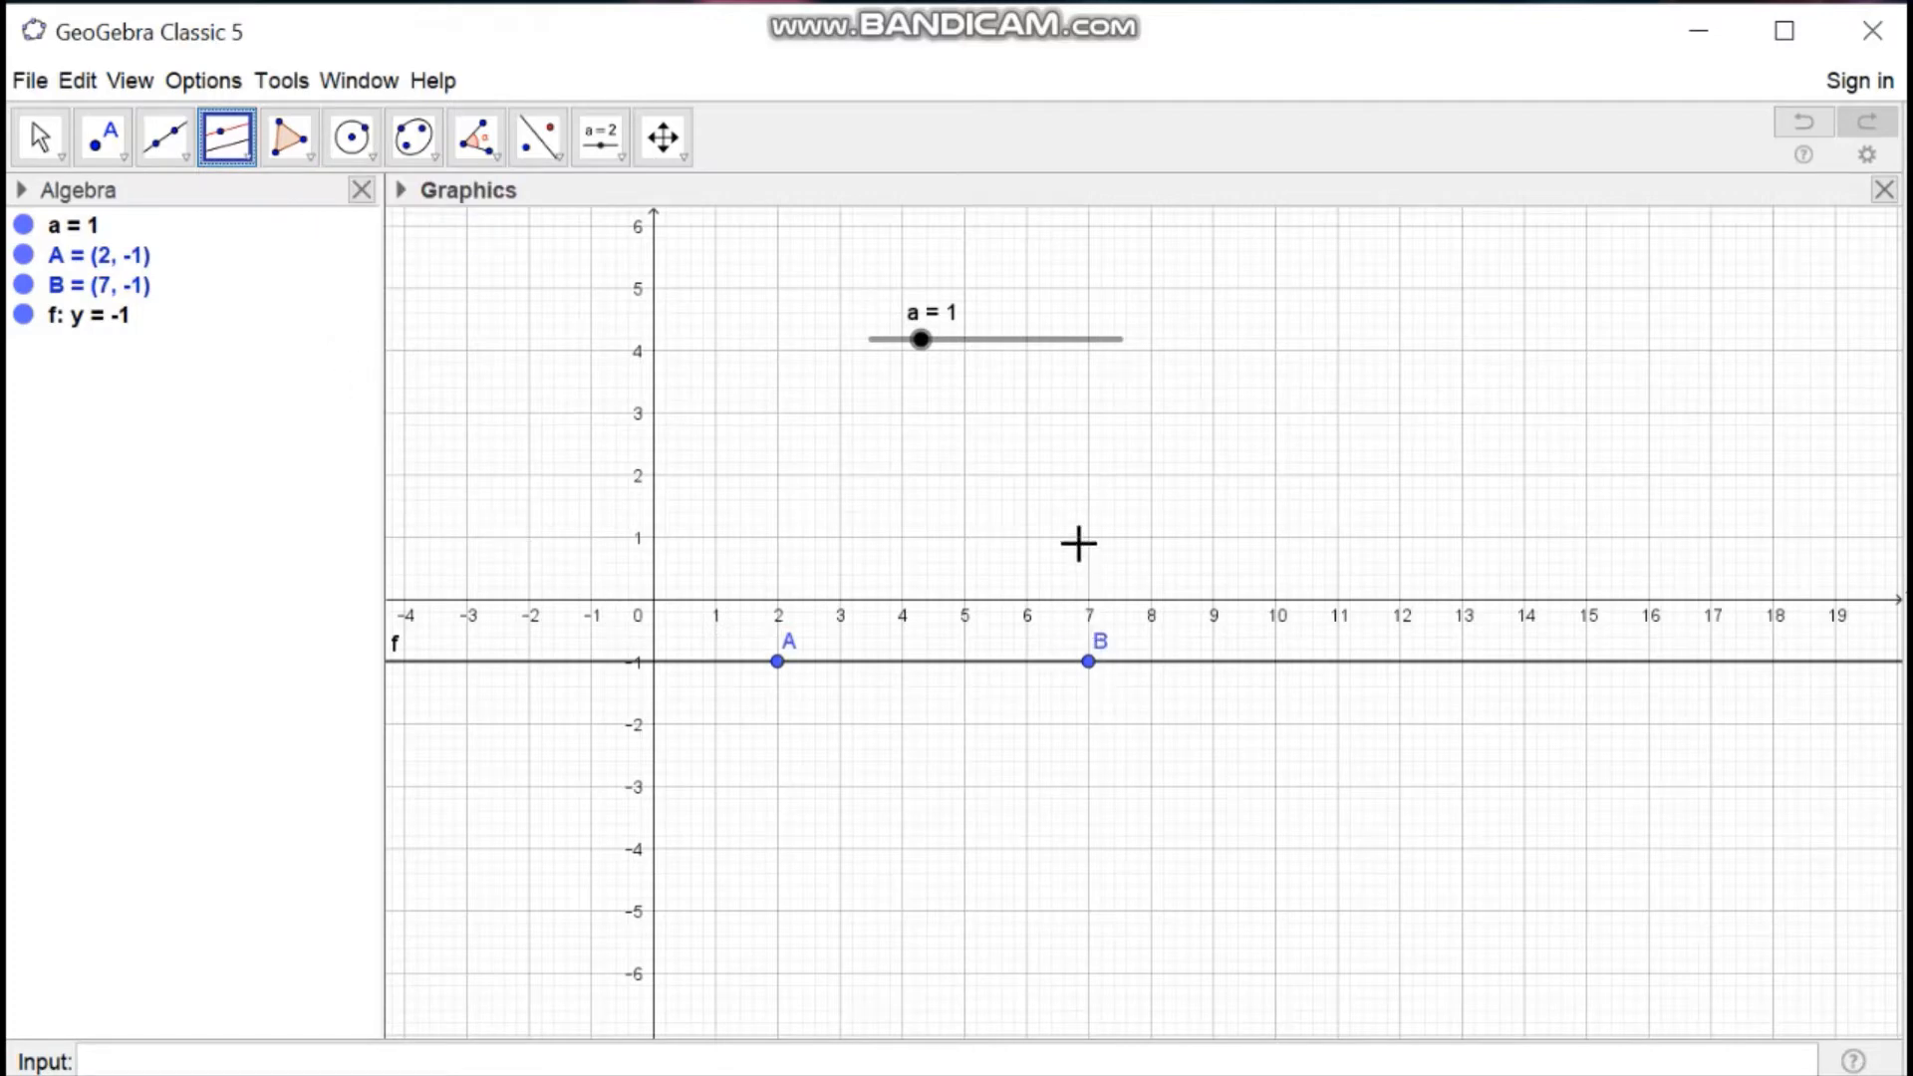
left_click(1095, 349)
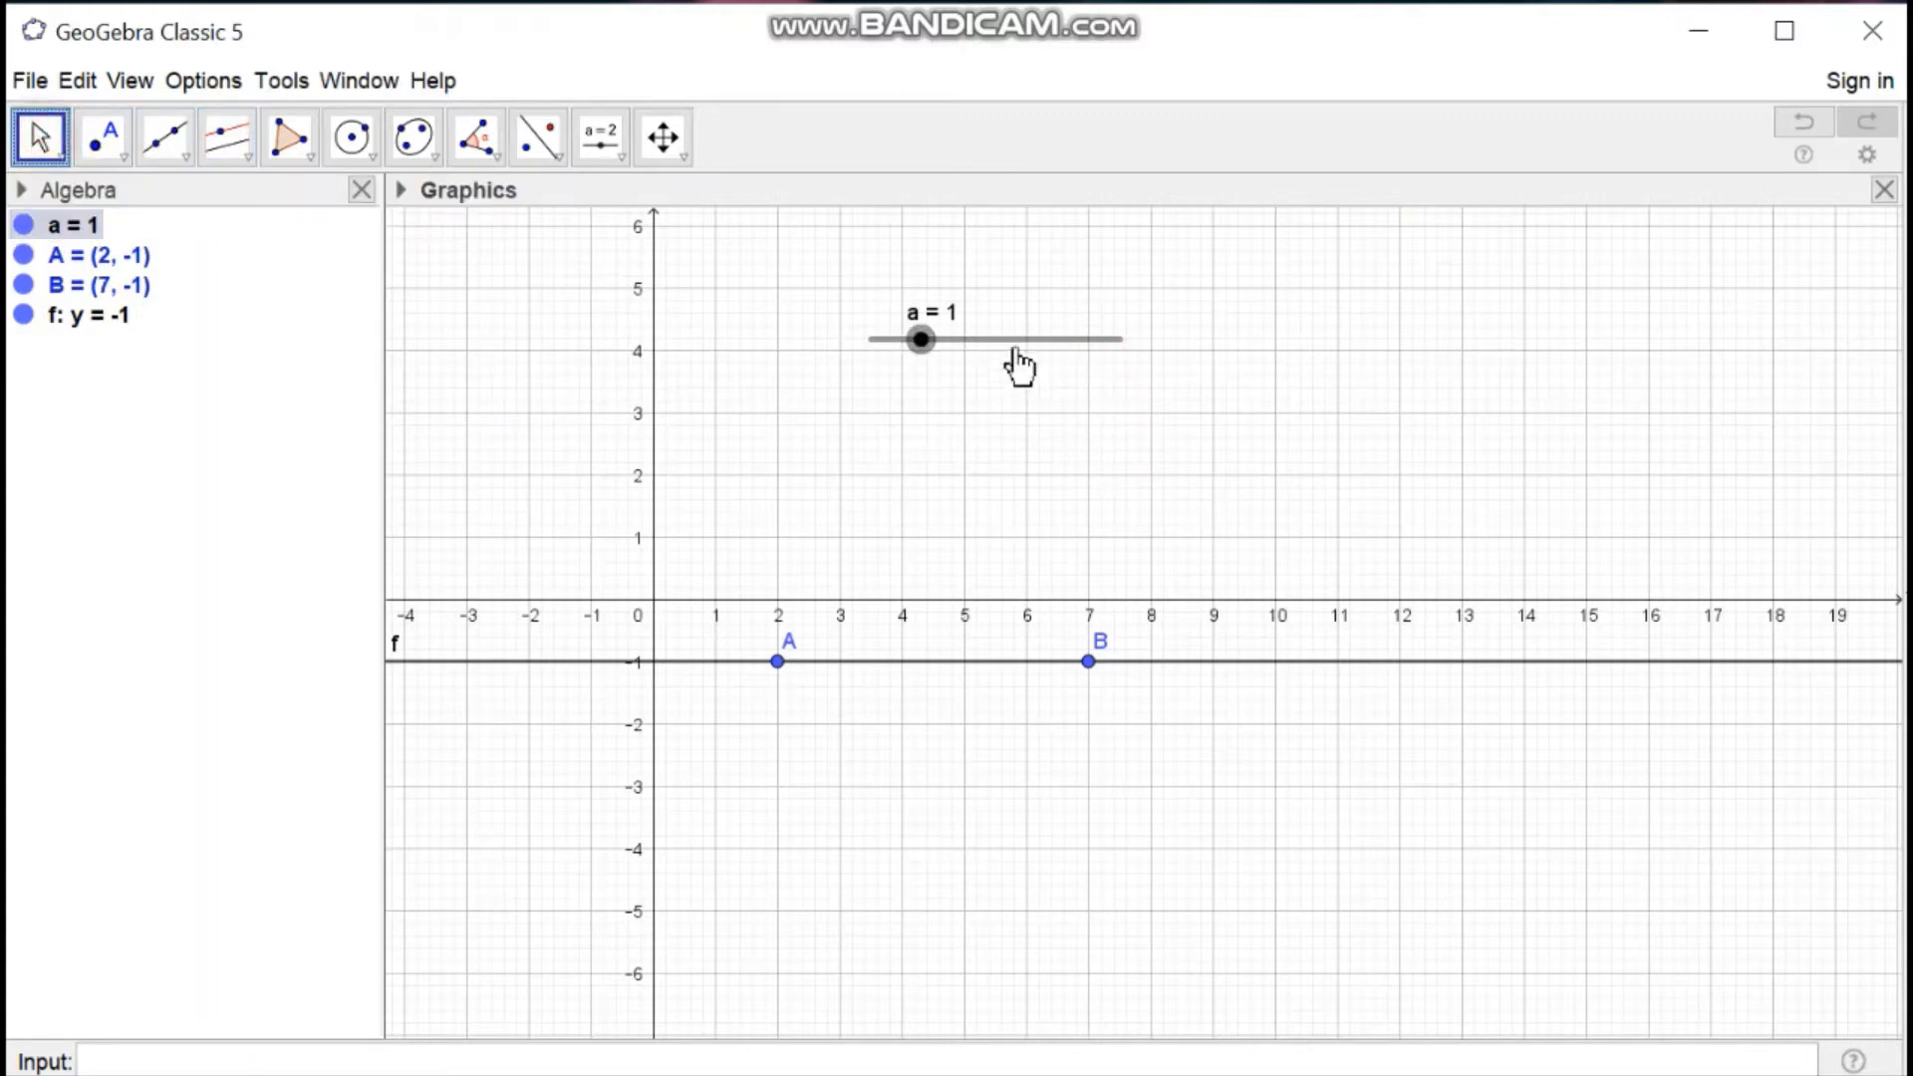
left_click_drag(1015, 342, 662, 277)
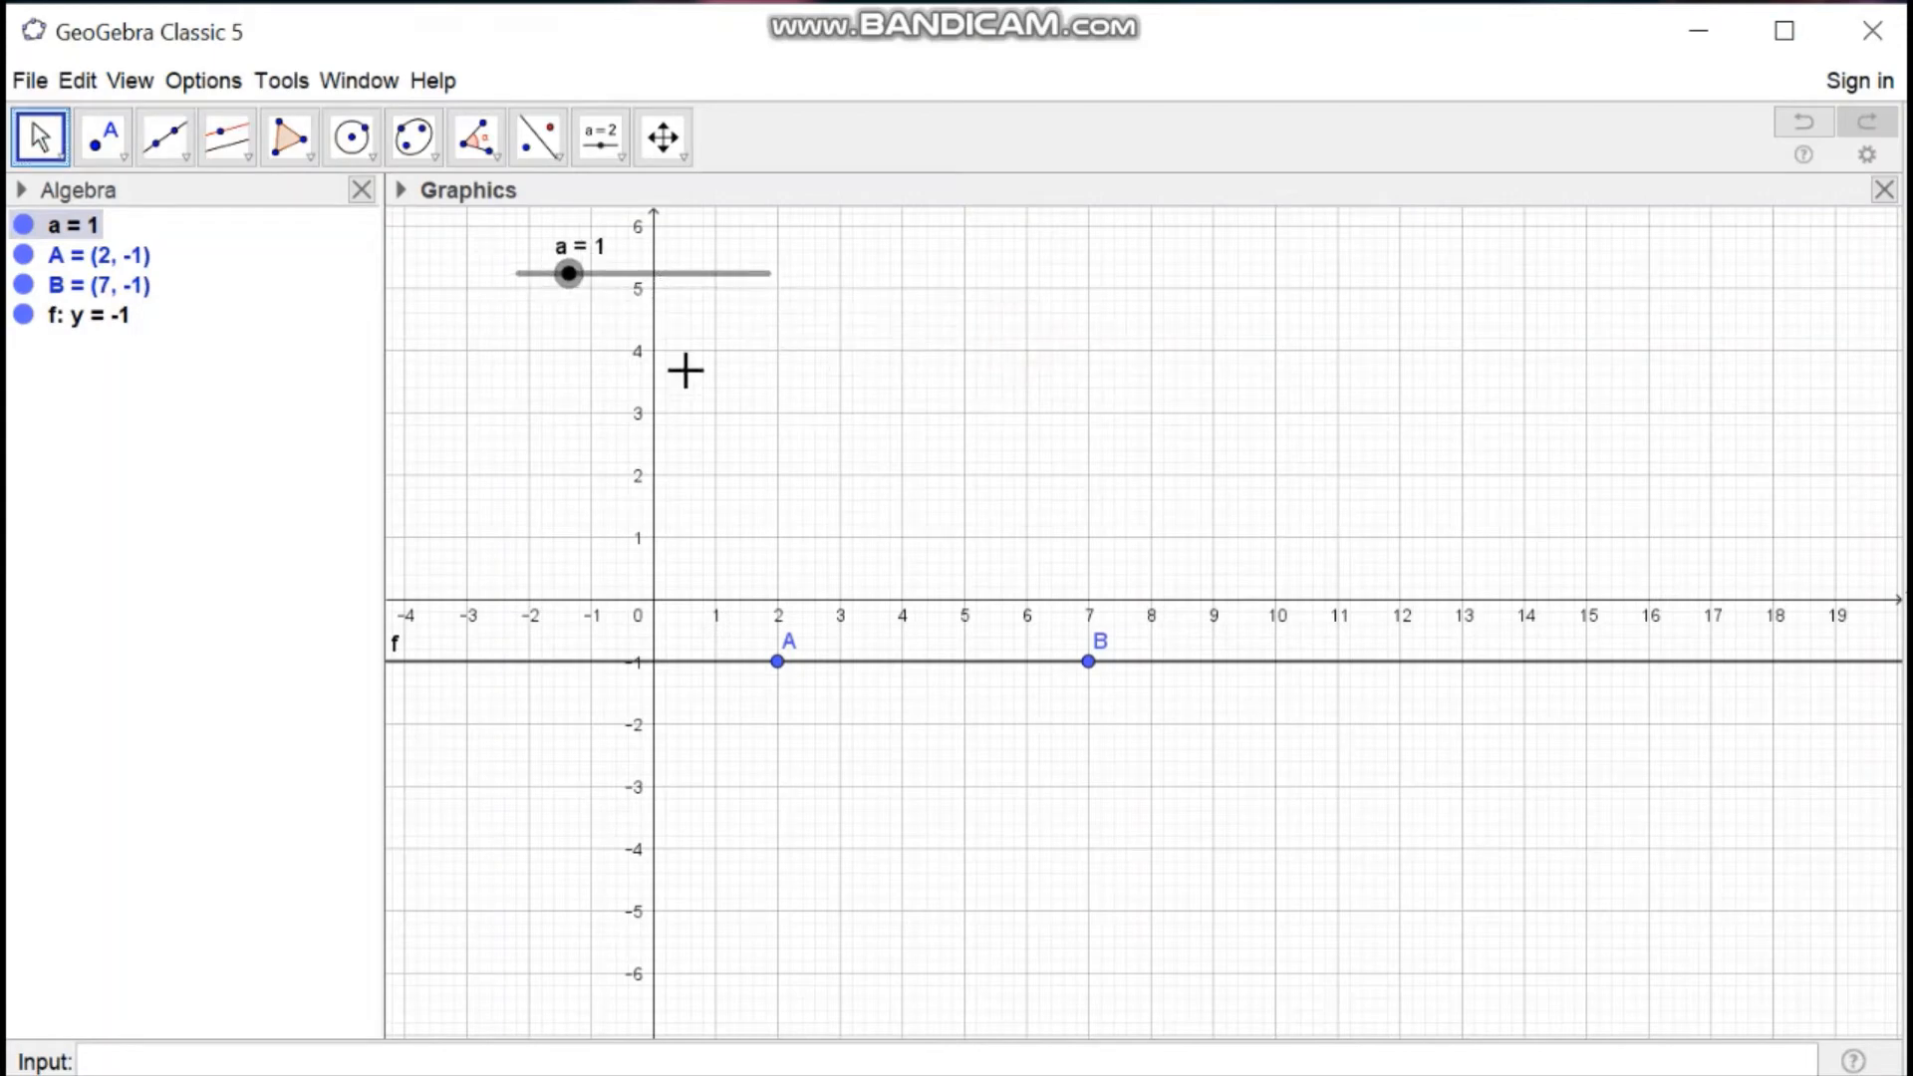
- Construct a line parallel to line f through a new point at (7, 4)
left_click(228, 139)
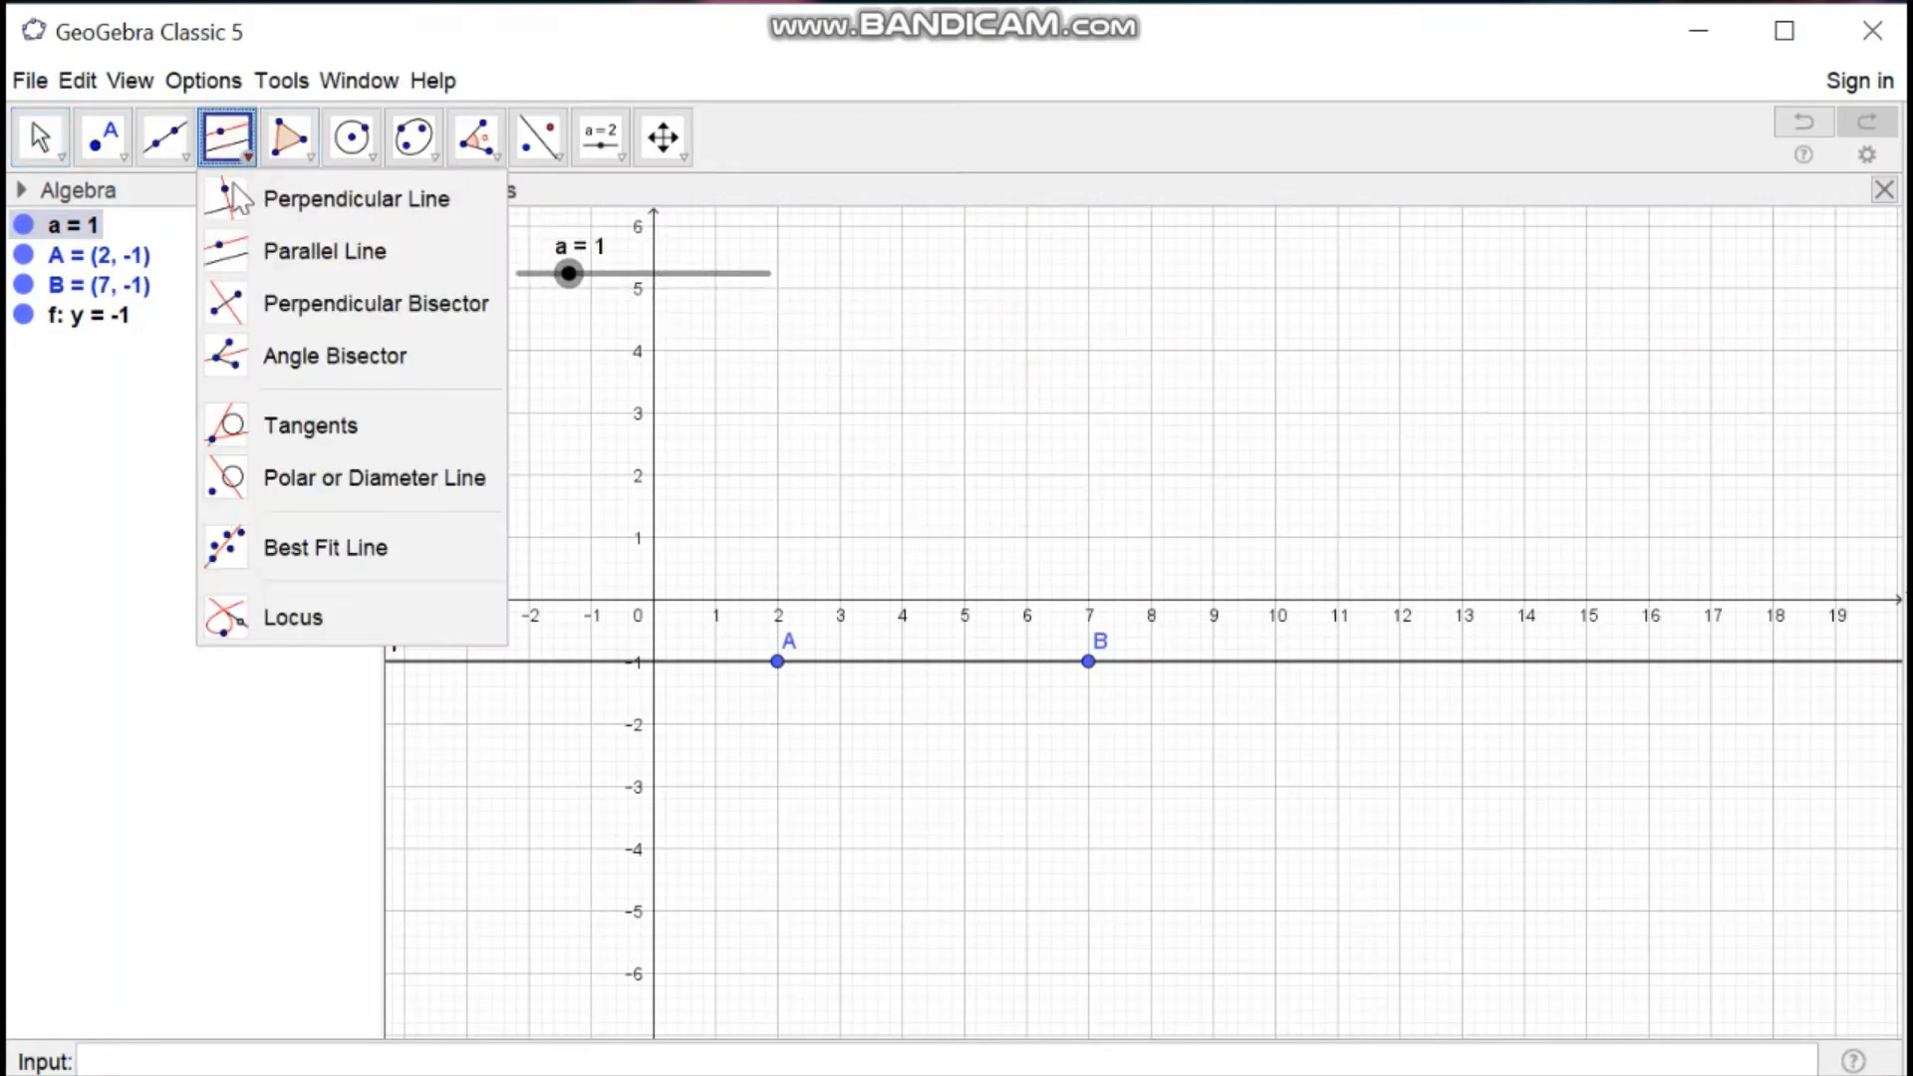
left_click(238, 244)
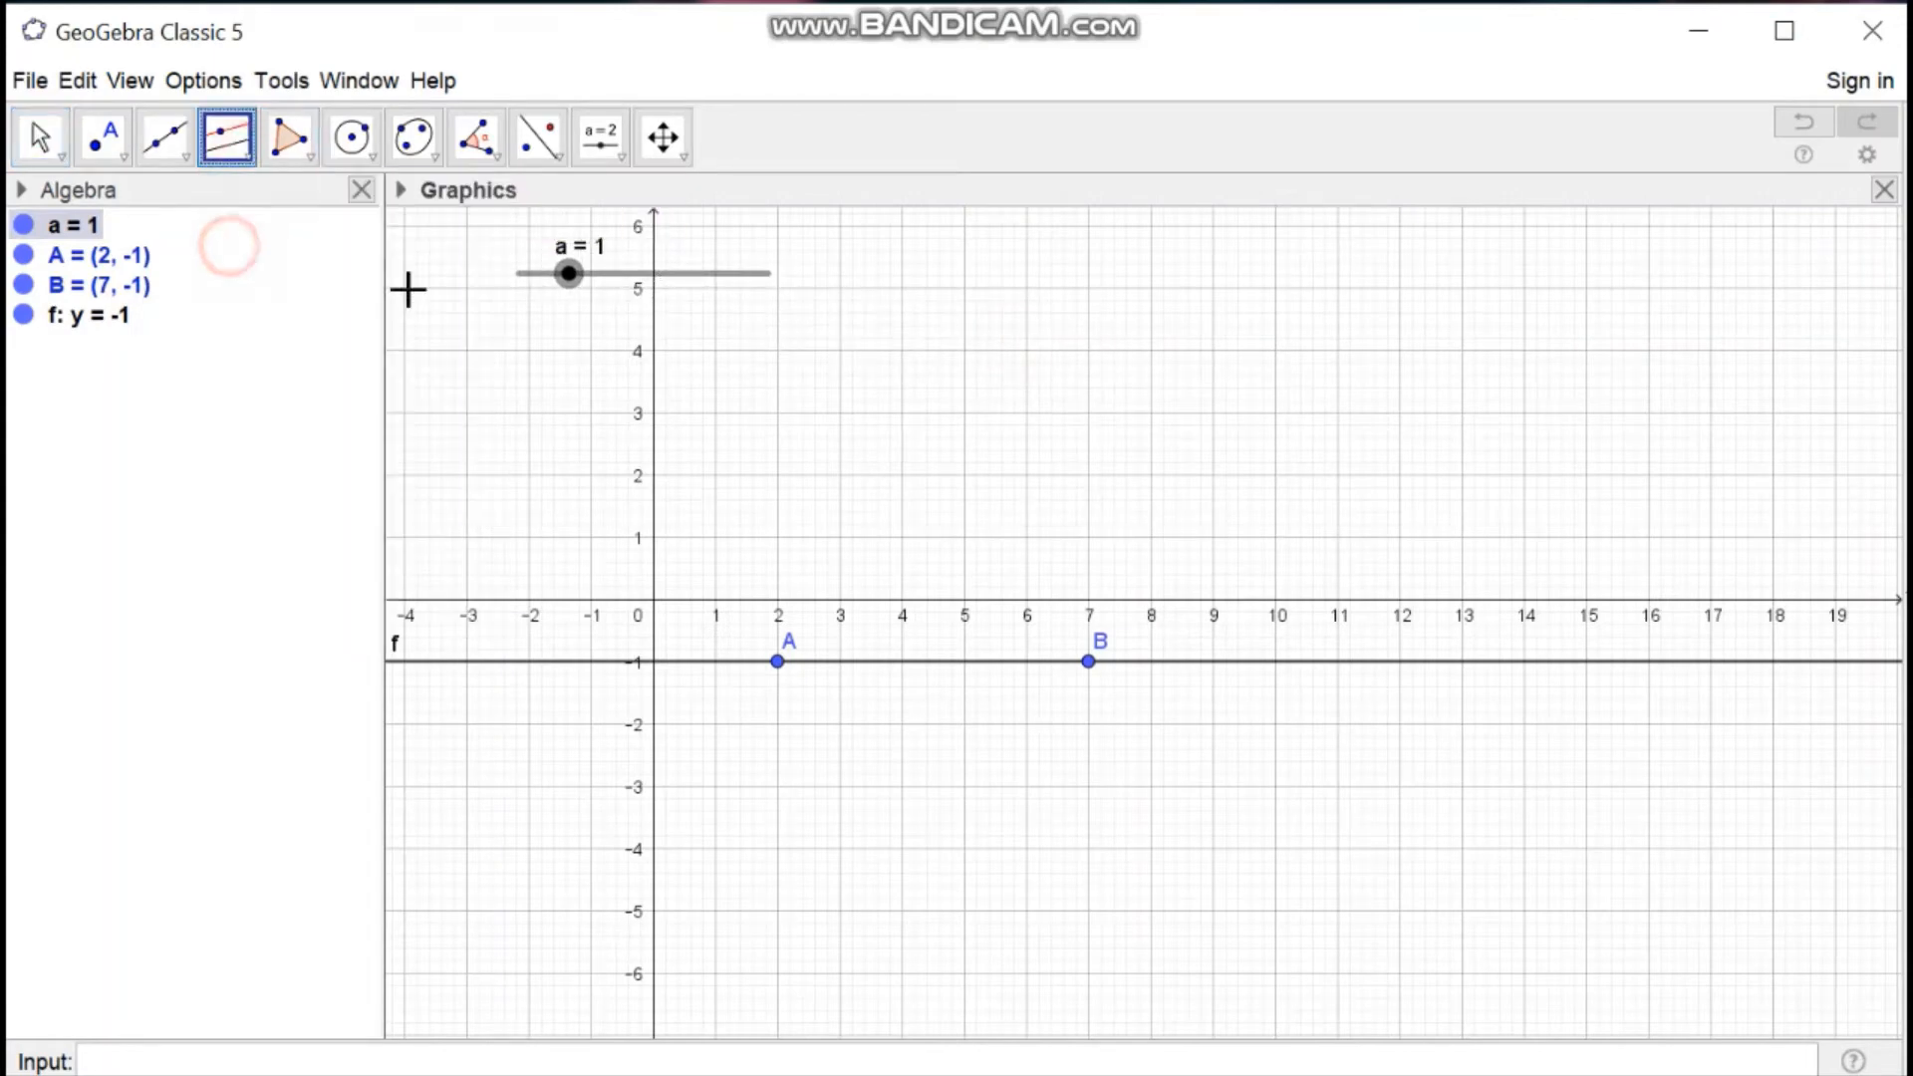
left_click(1089, 350)
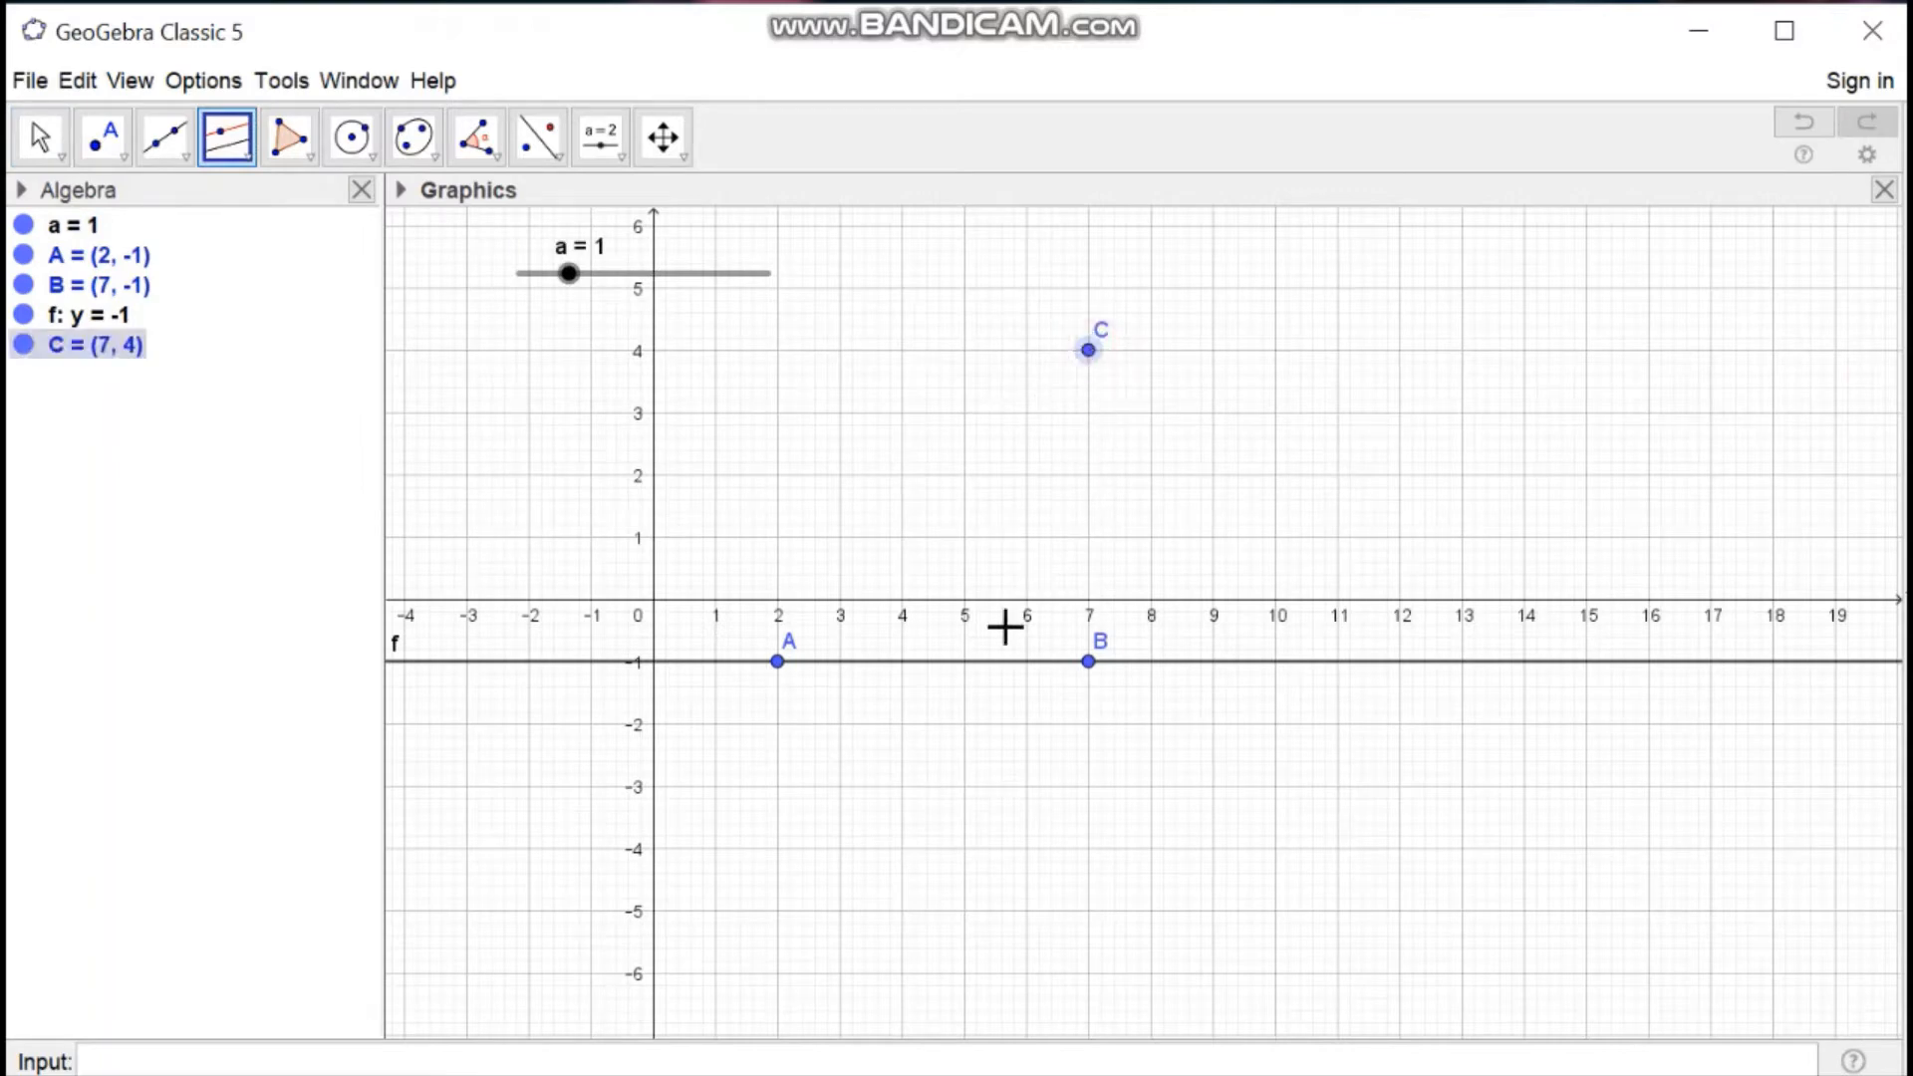
left_click(940, 661)
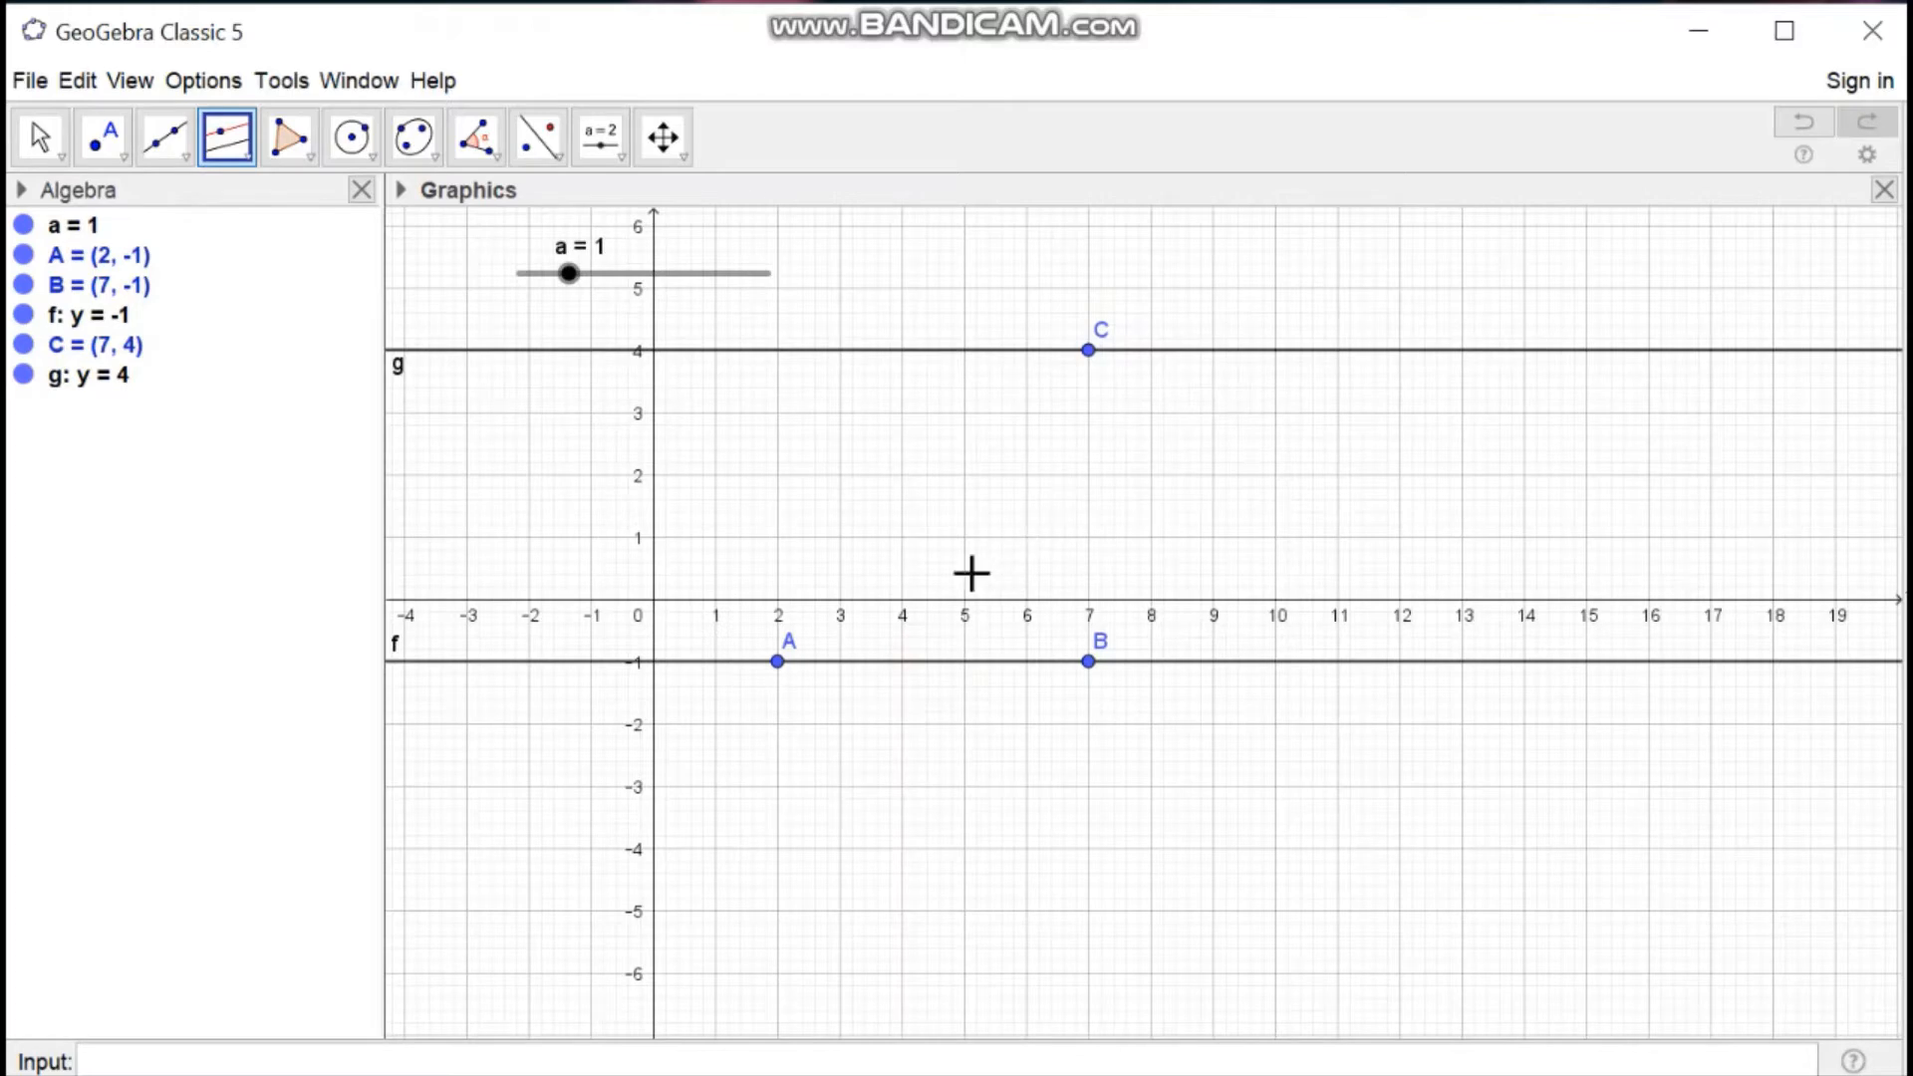
- Draw a transversal line from point C across line f through a new point at about (2.12, -3.32)
left_click(181, 160)
left_click(174, 209)
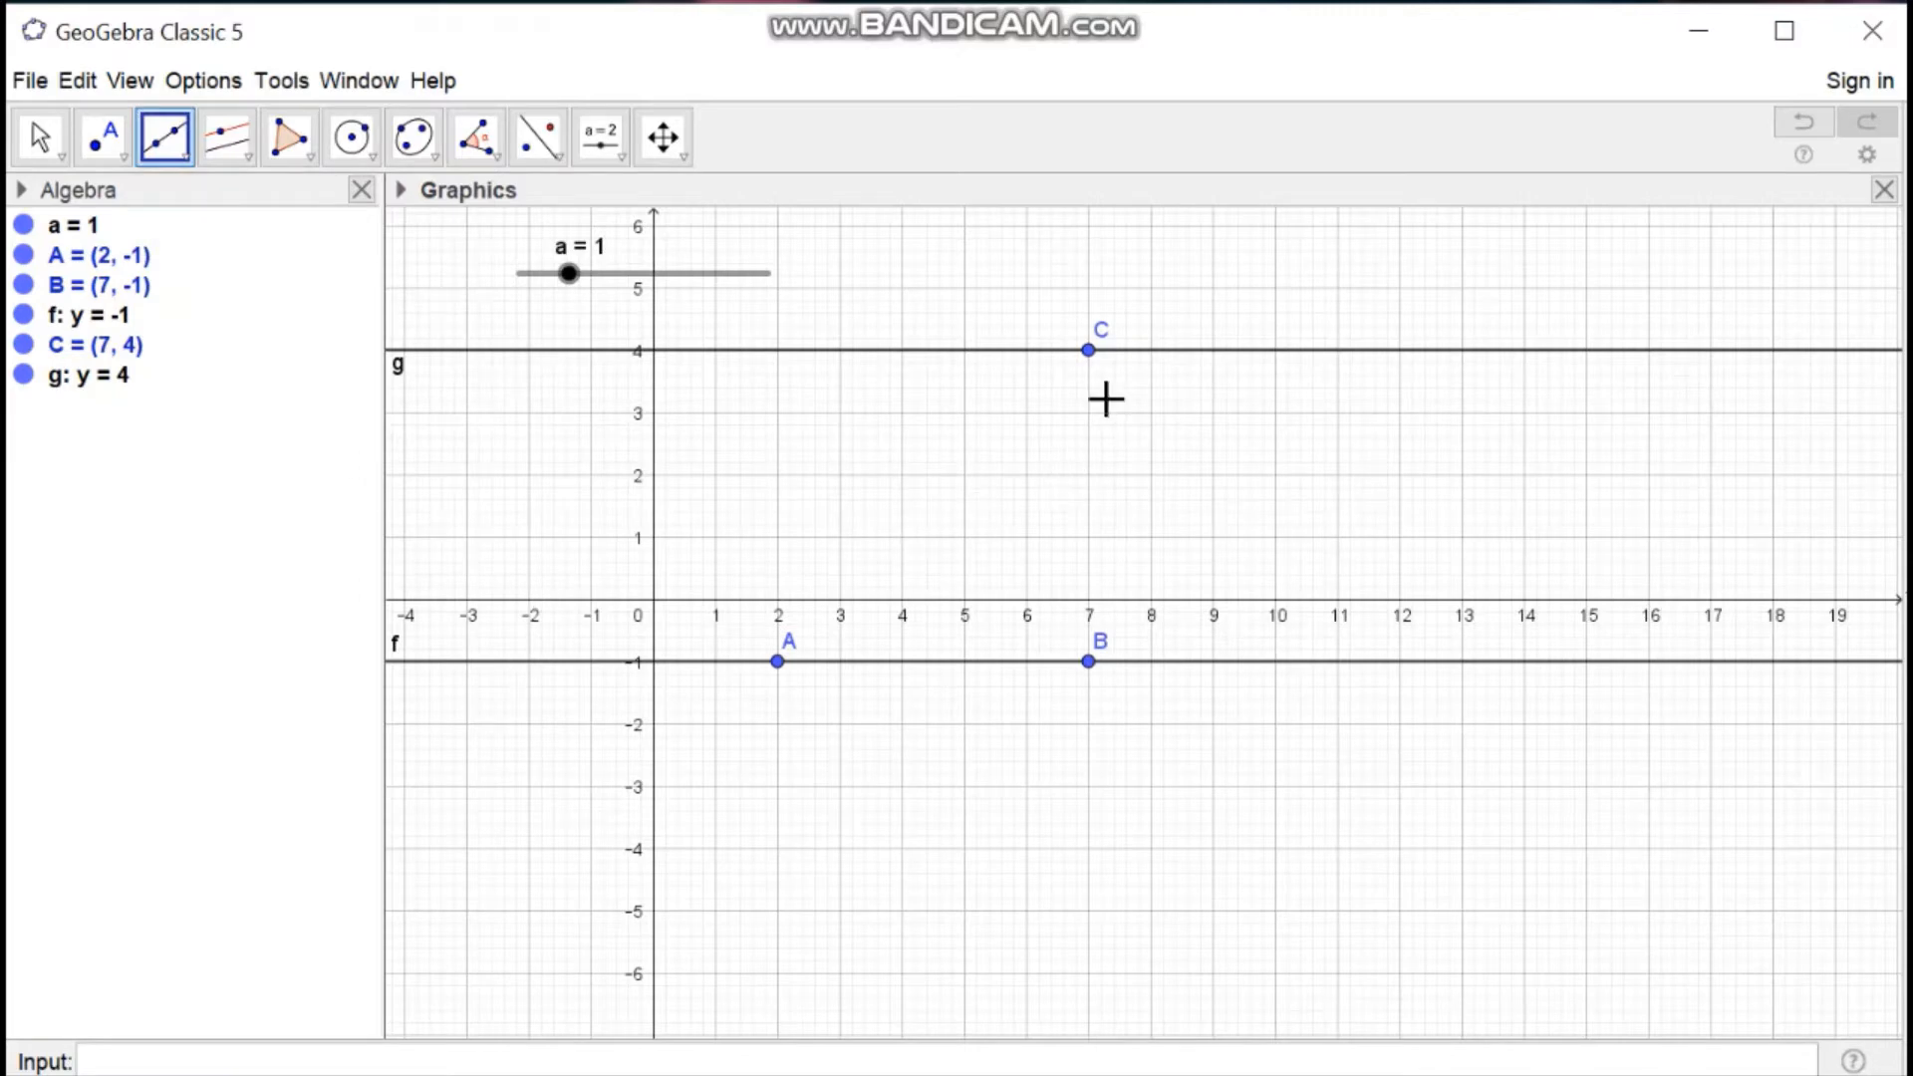
left_click(1088, 351)
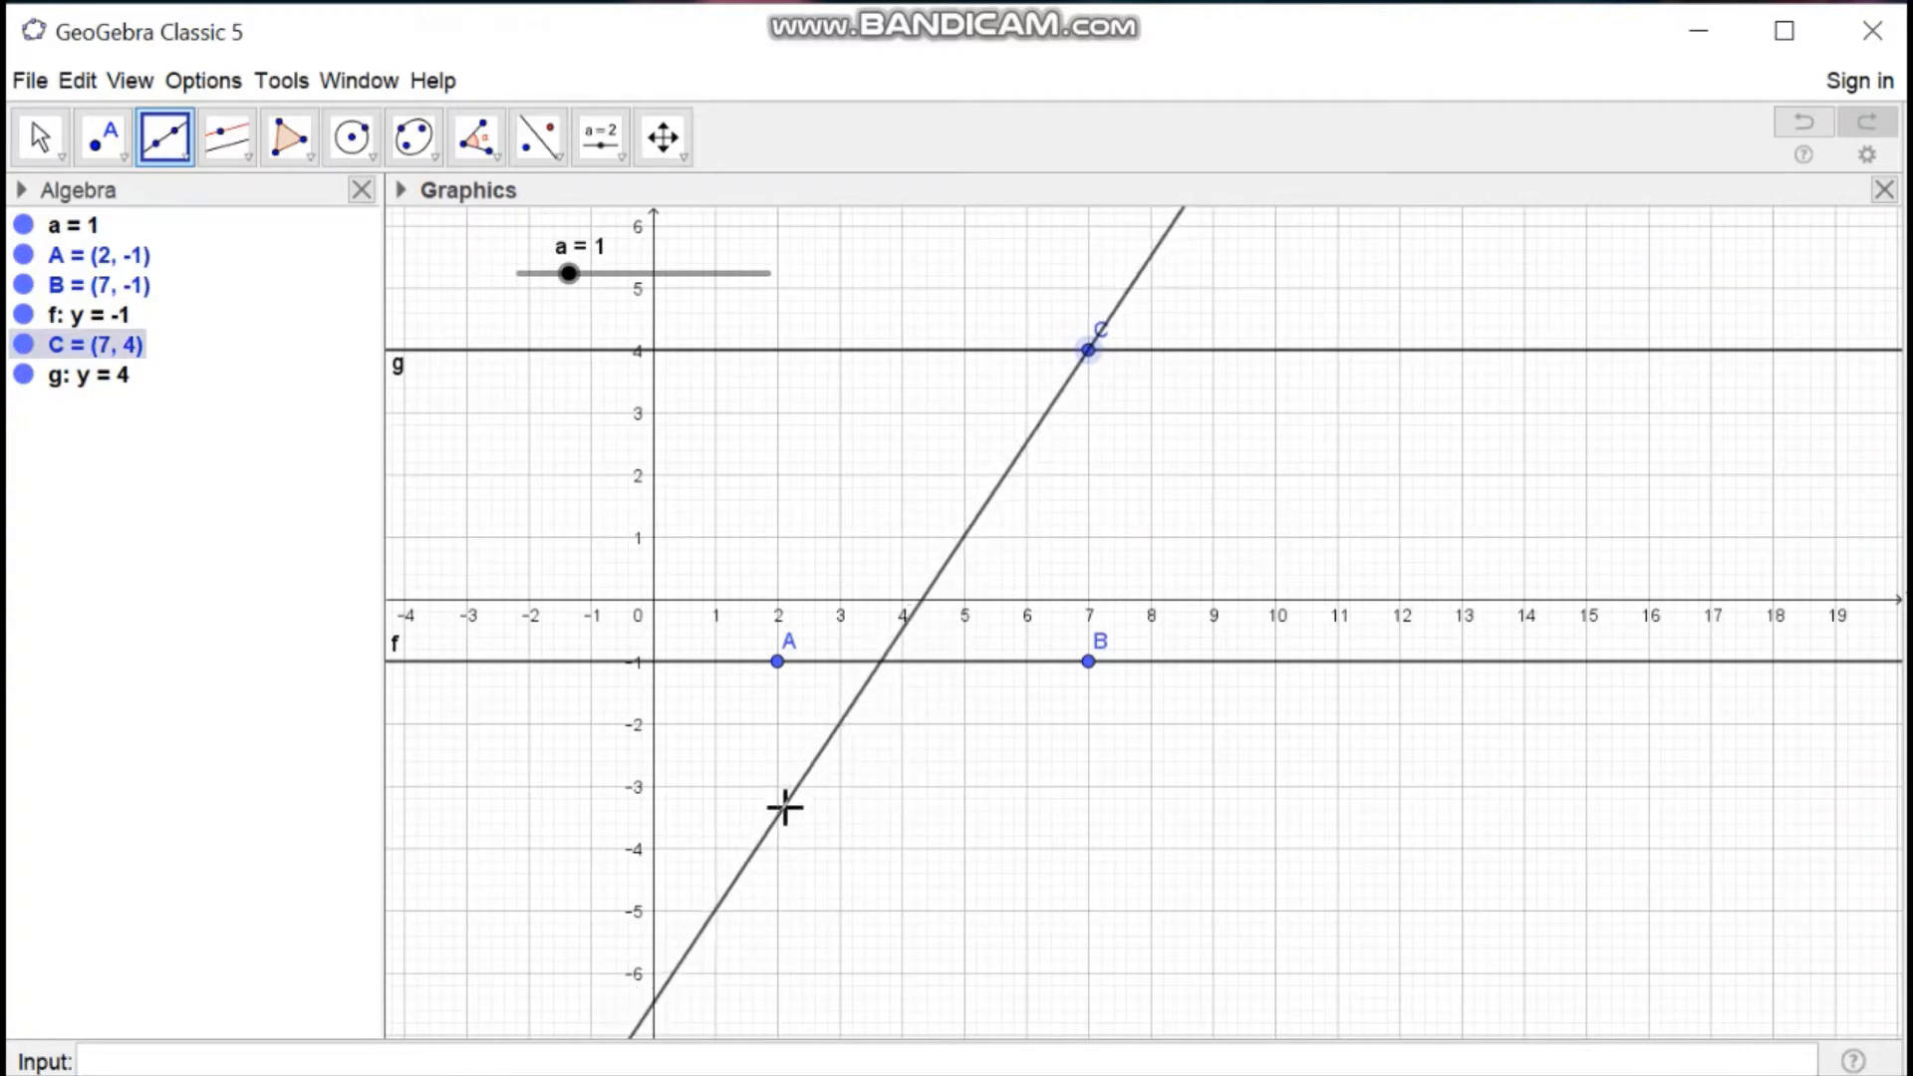
left_click(785, 807)
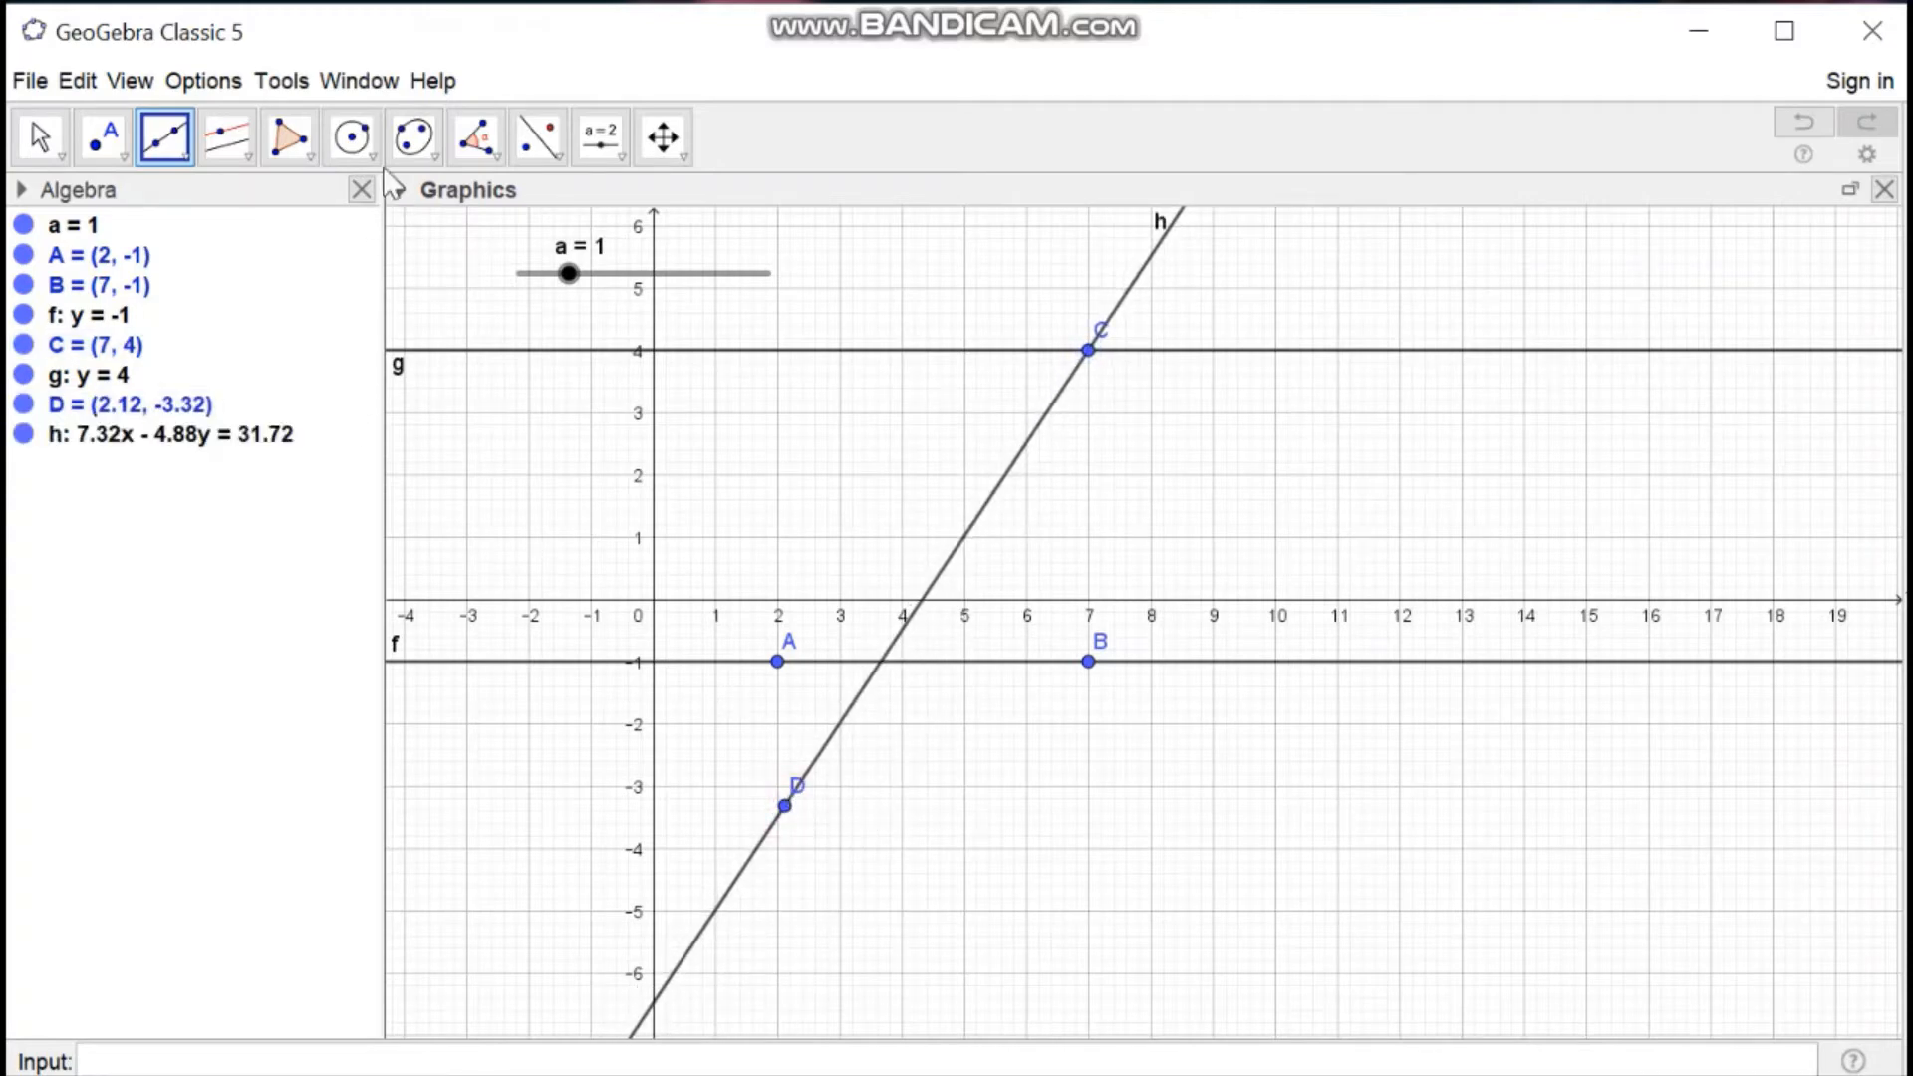
- Draw a circle centred on point C with a radius of 1.5
left_click(351, 137)
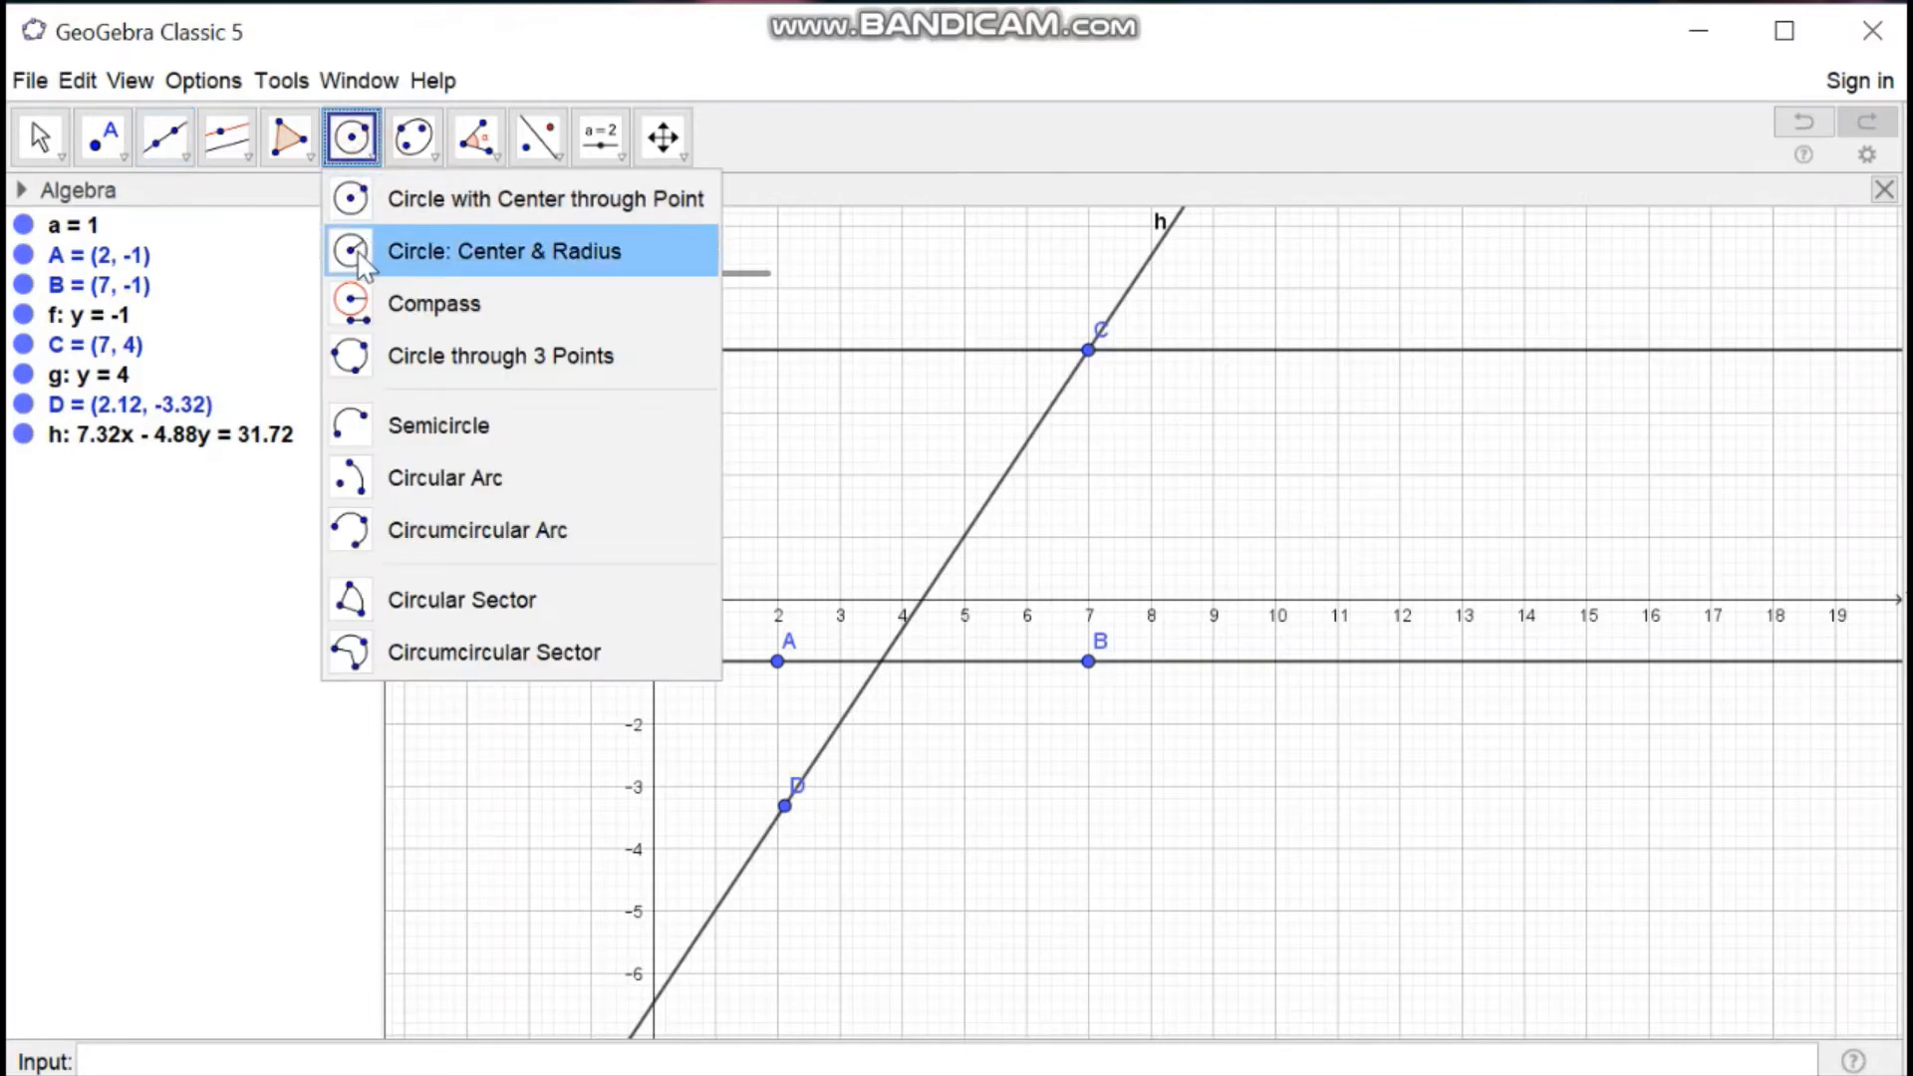
left_click(356, 253)
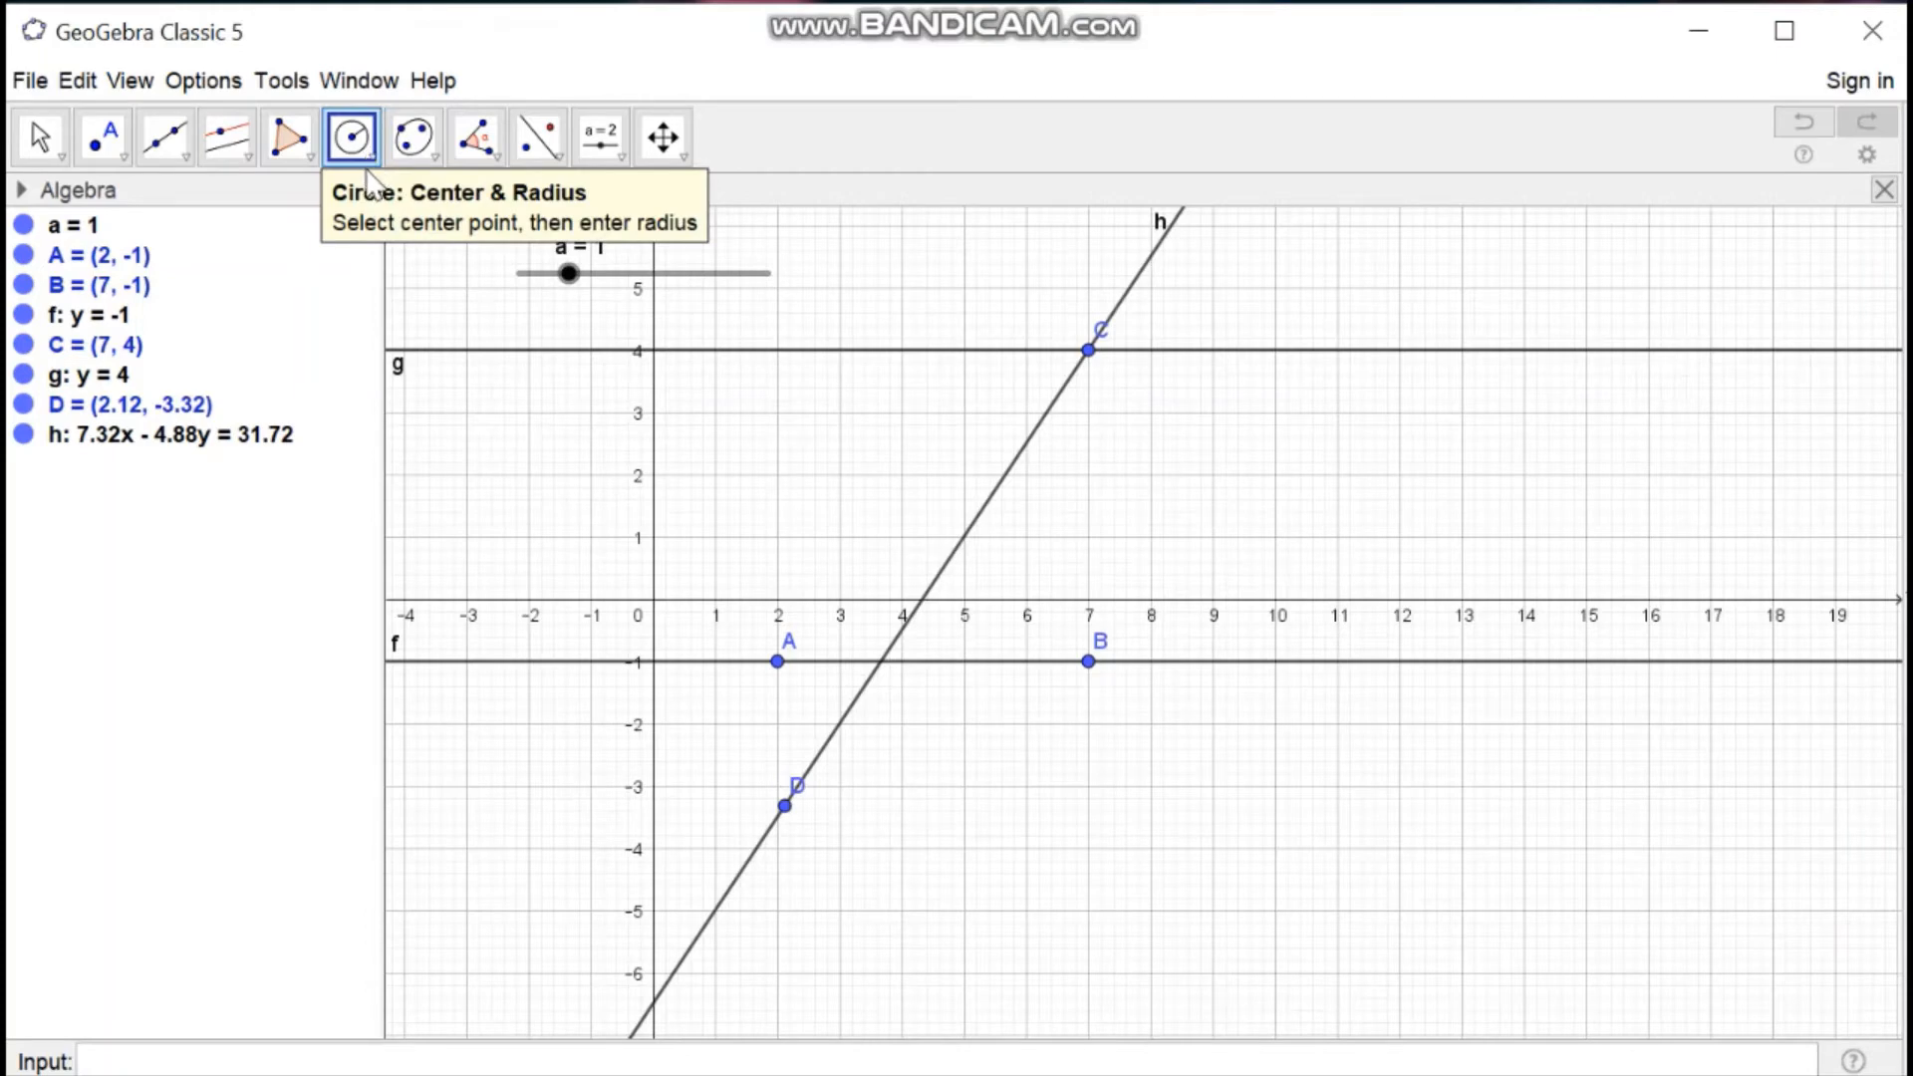
left_click(1088, 354)
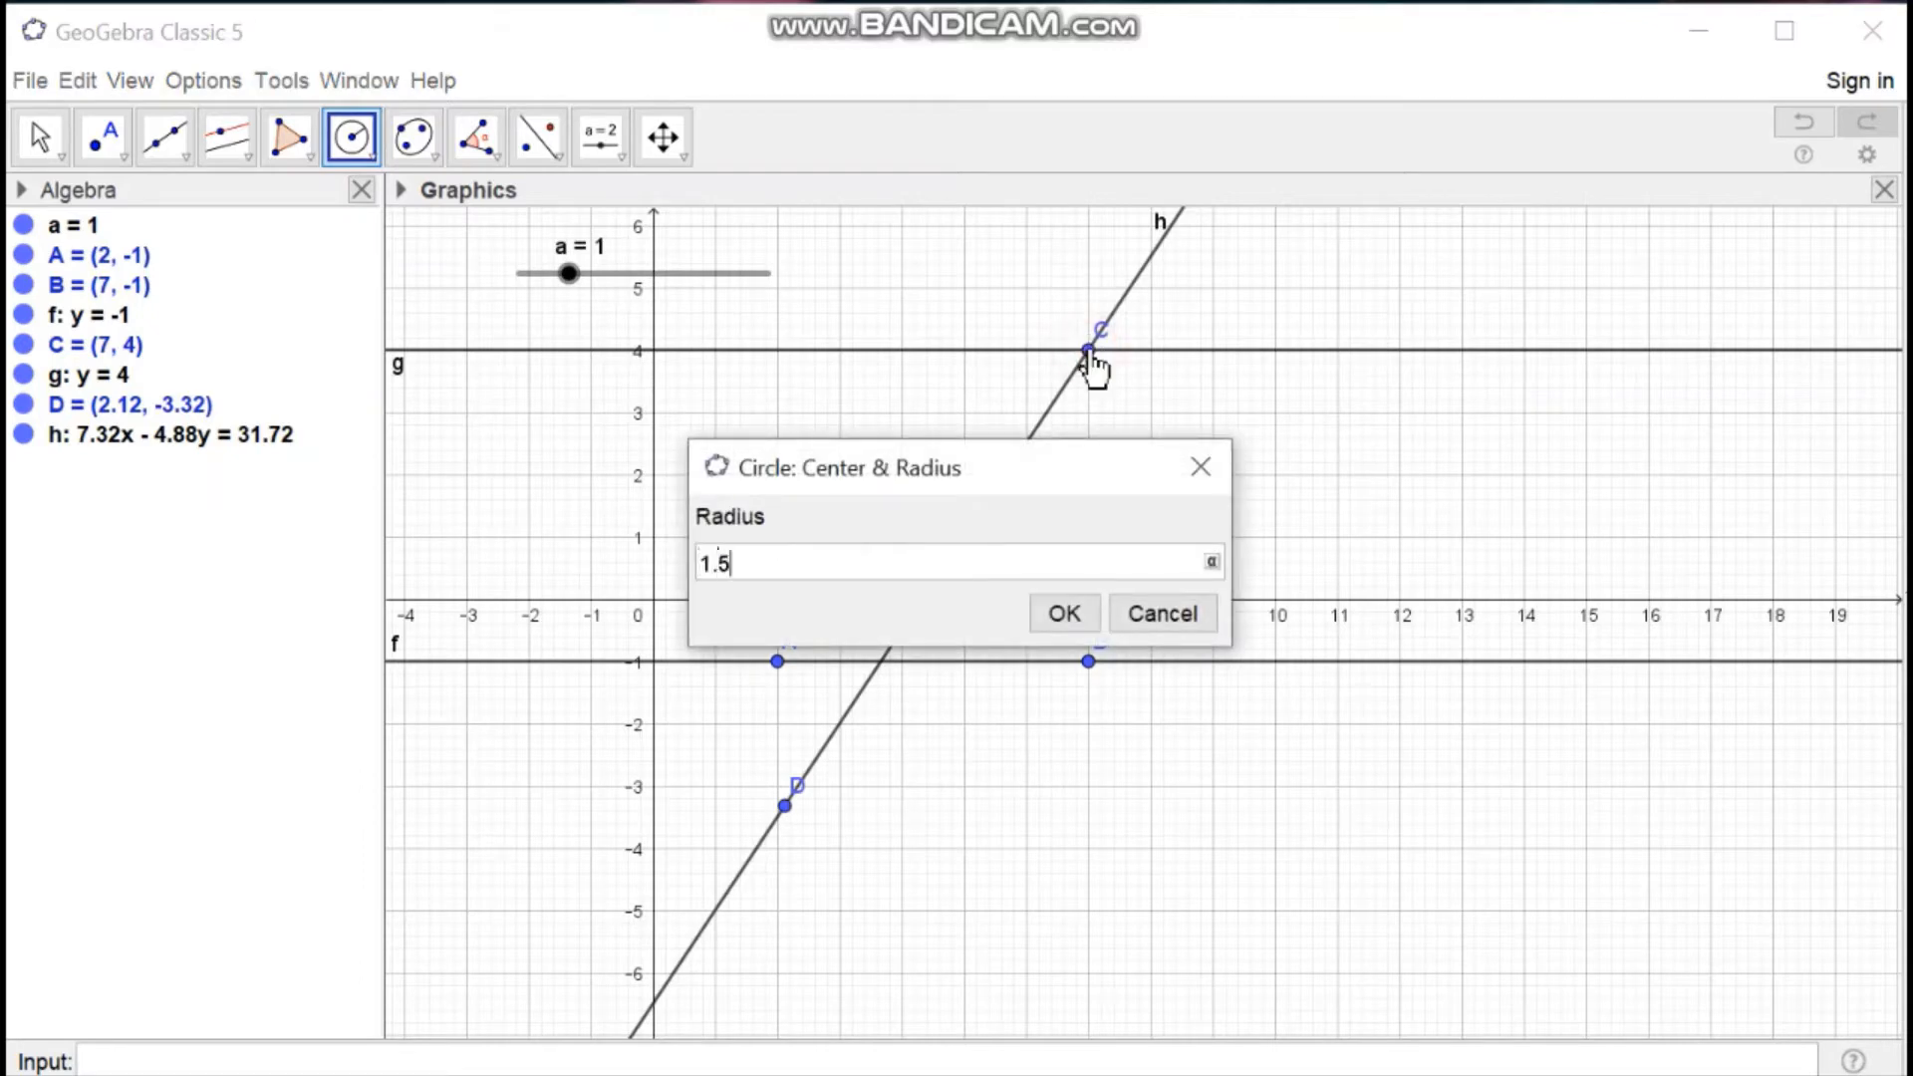
type("1.5")
left_click(1063, 613)
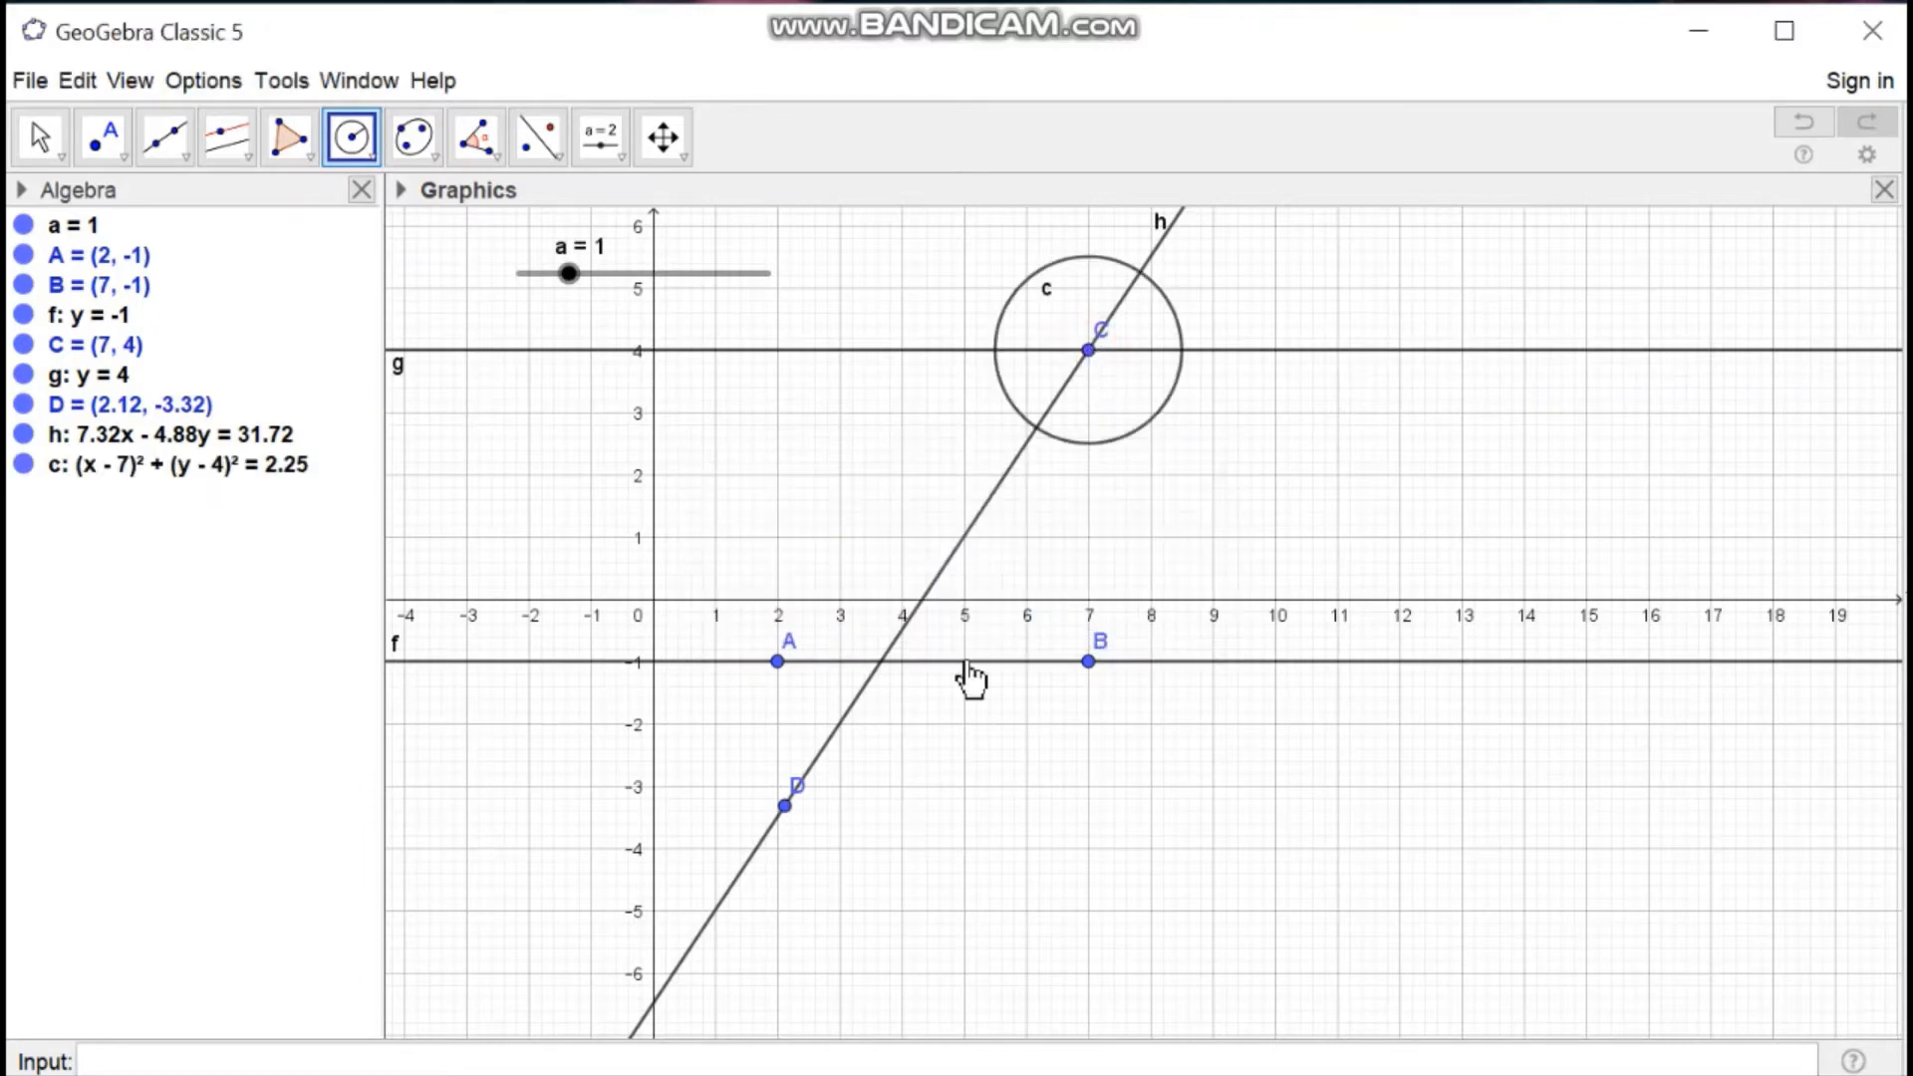
- Draw a circle of radius 1.5 centred on the intersection of line f and transversal h
left_click(878, 662)
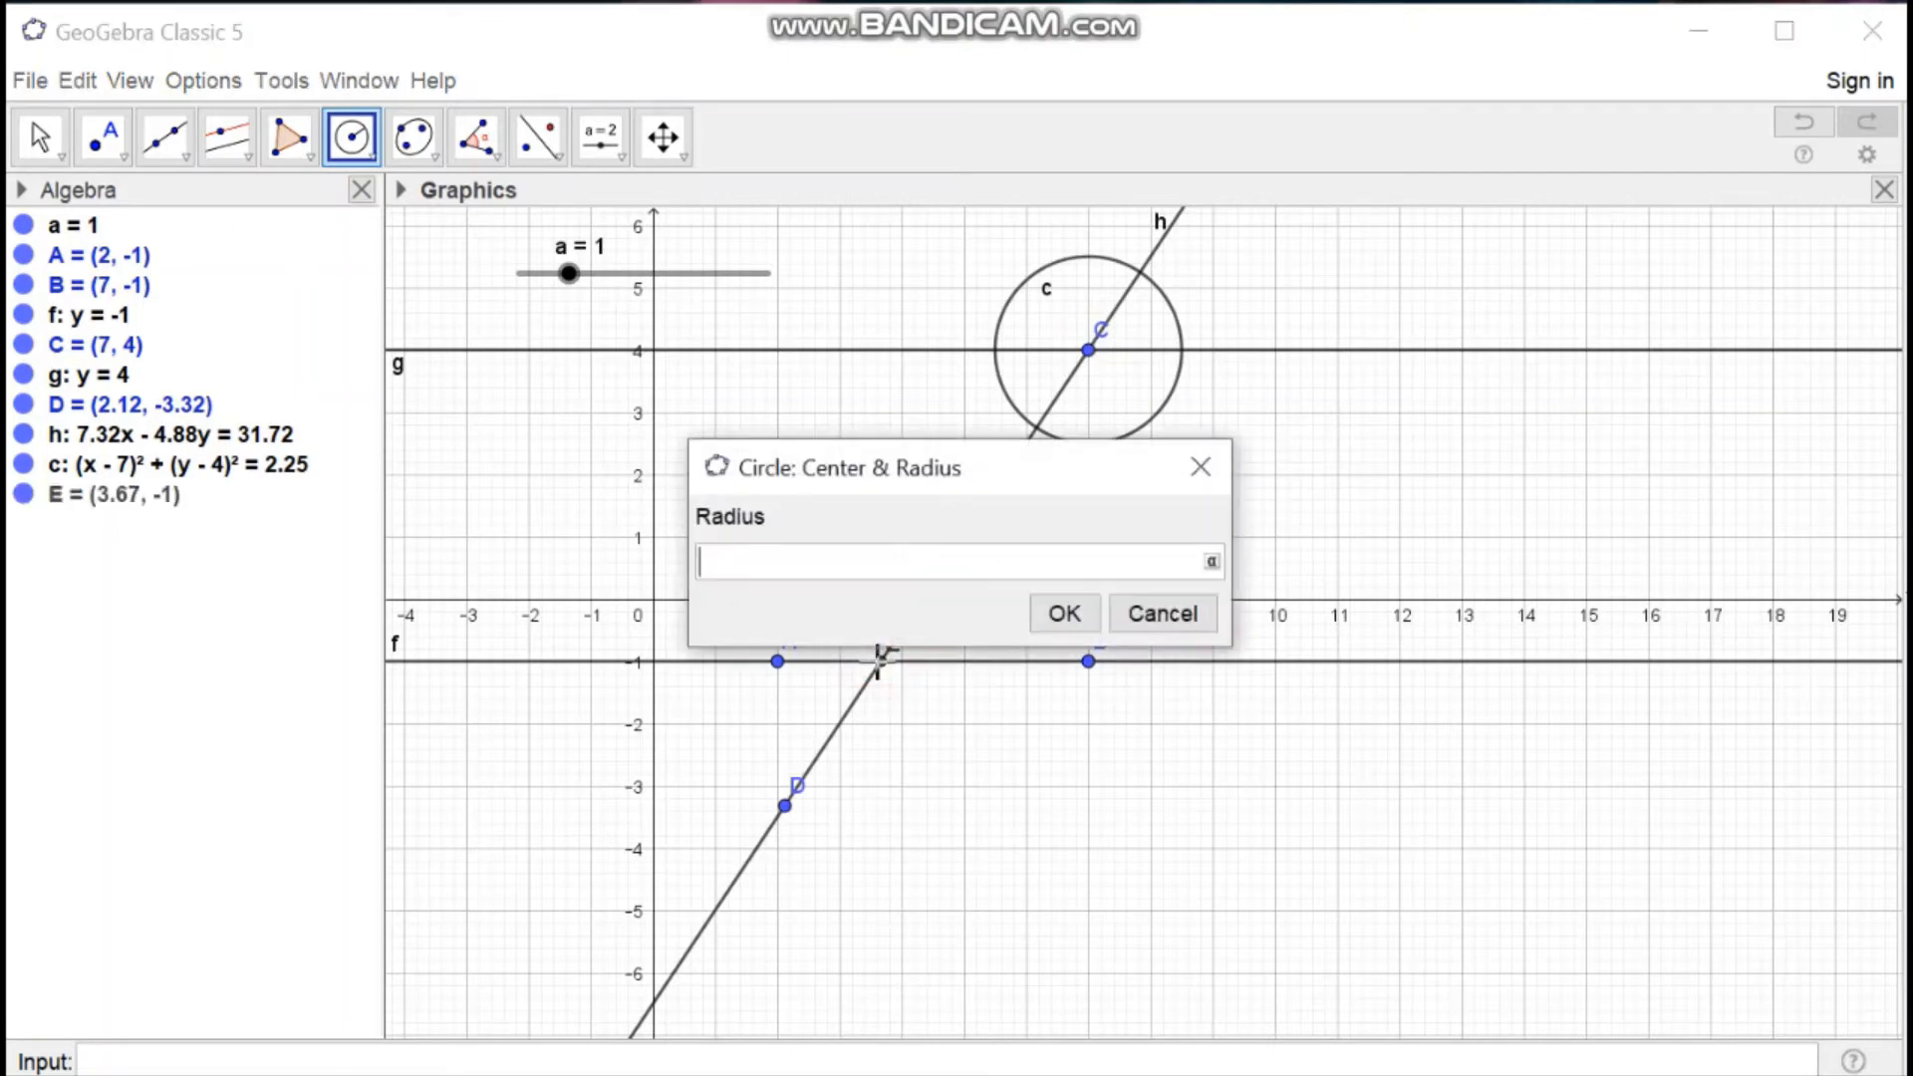
type("1.5")
left_click(1064, 614)
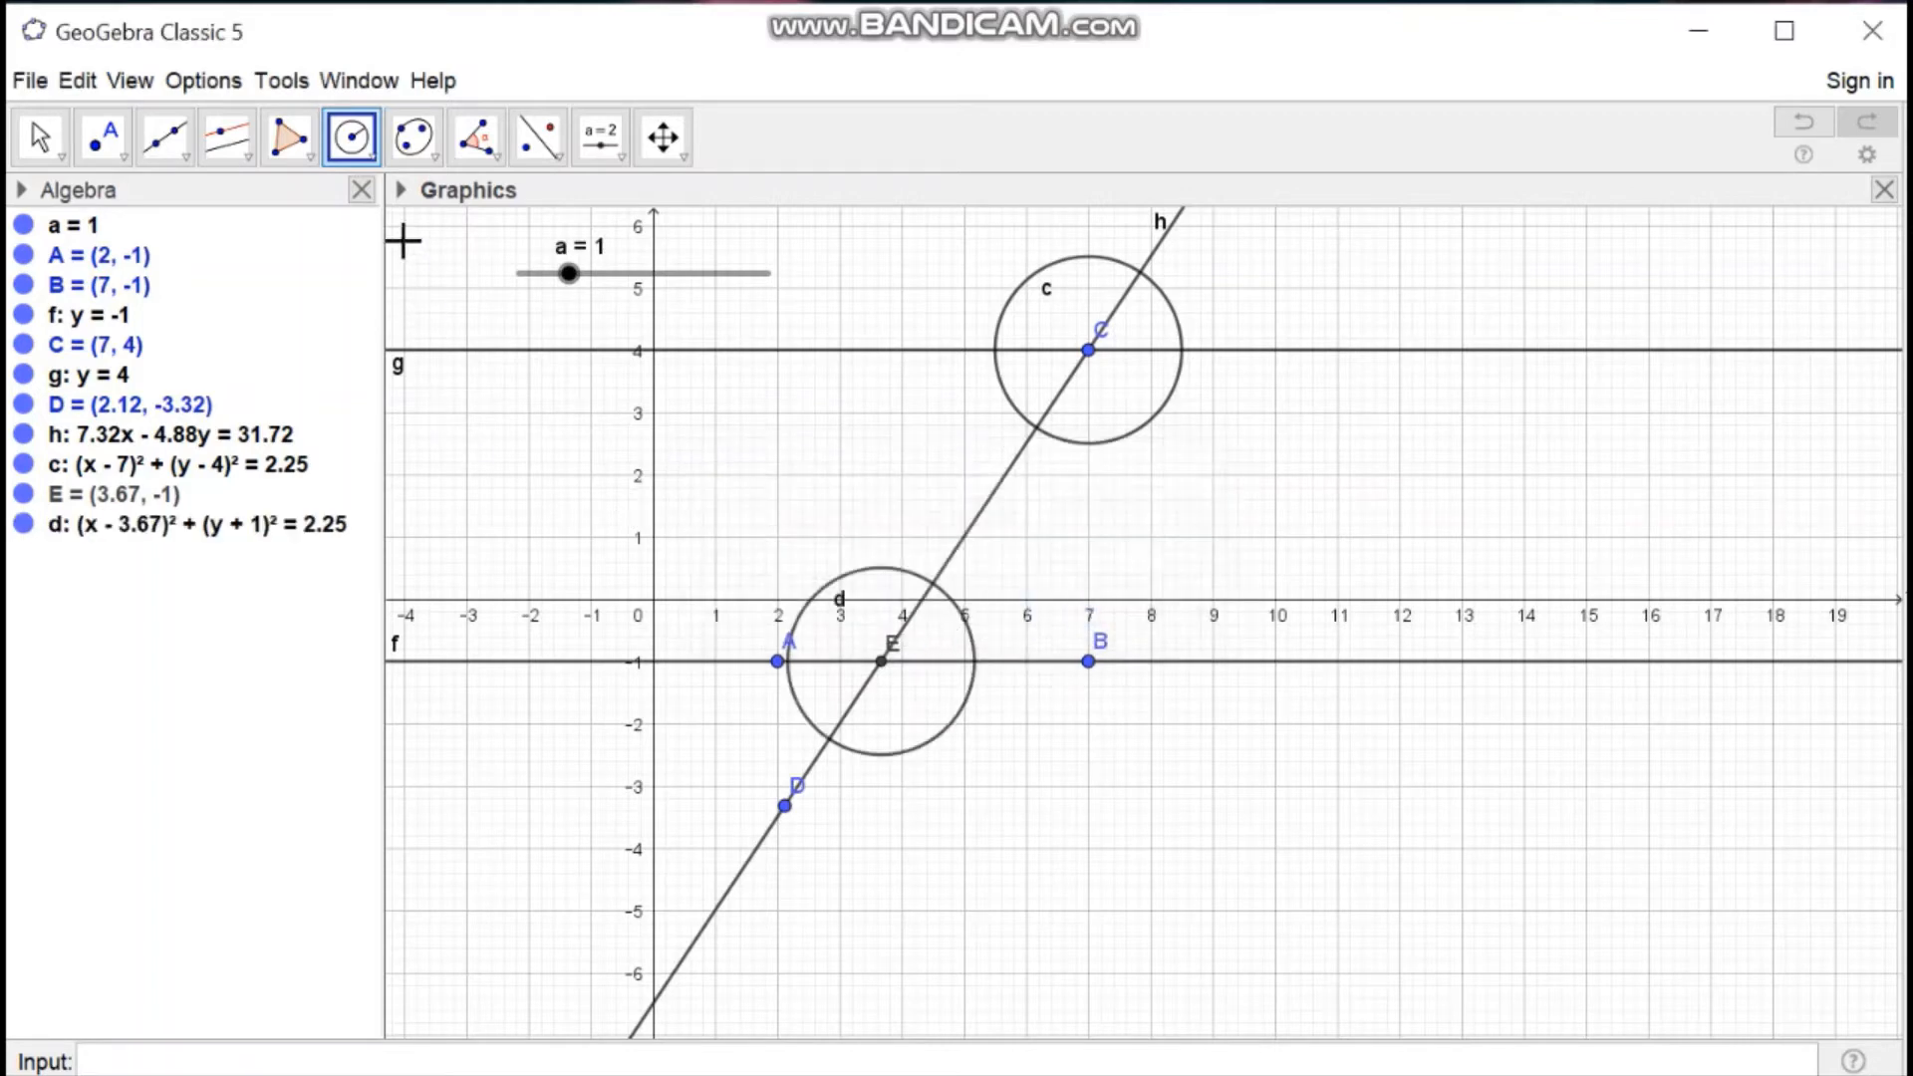
- Activate the Circular Sector tool
left_click(369, 156)
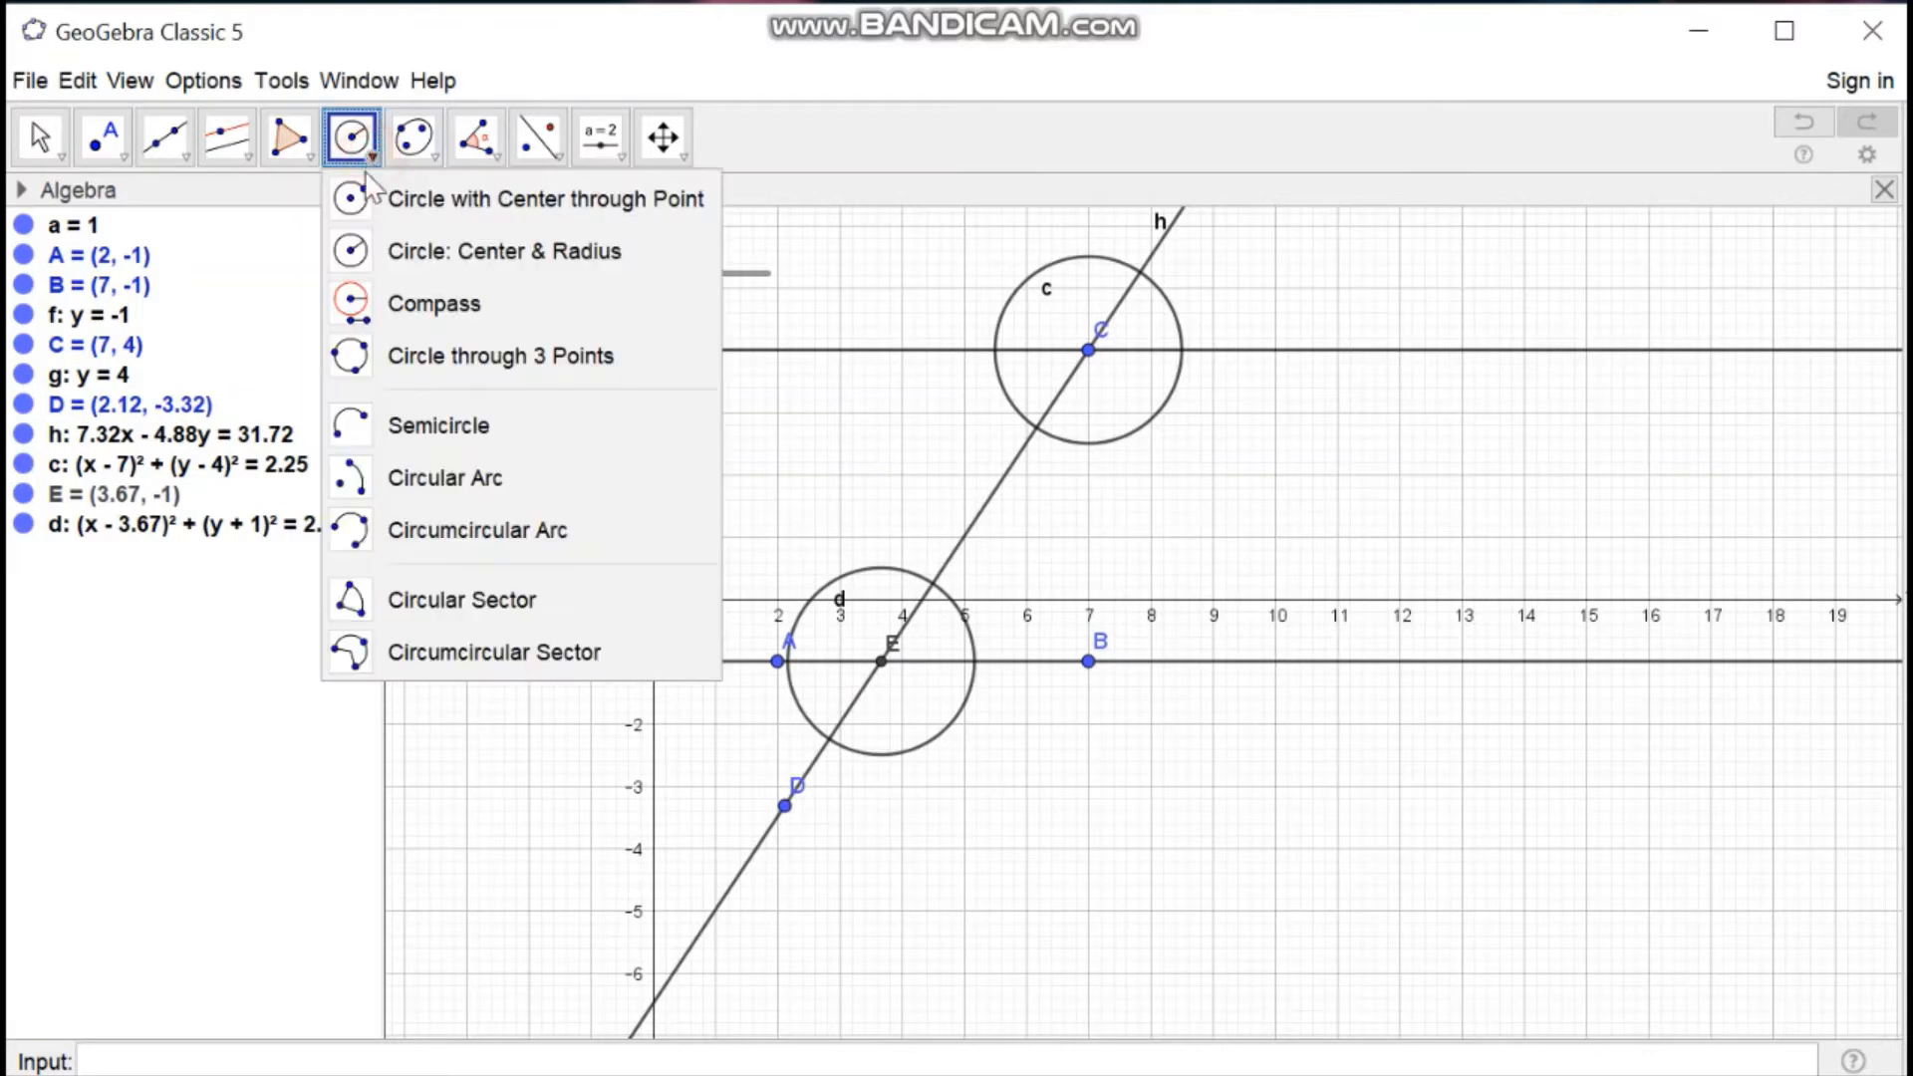
left_click(428, 603)
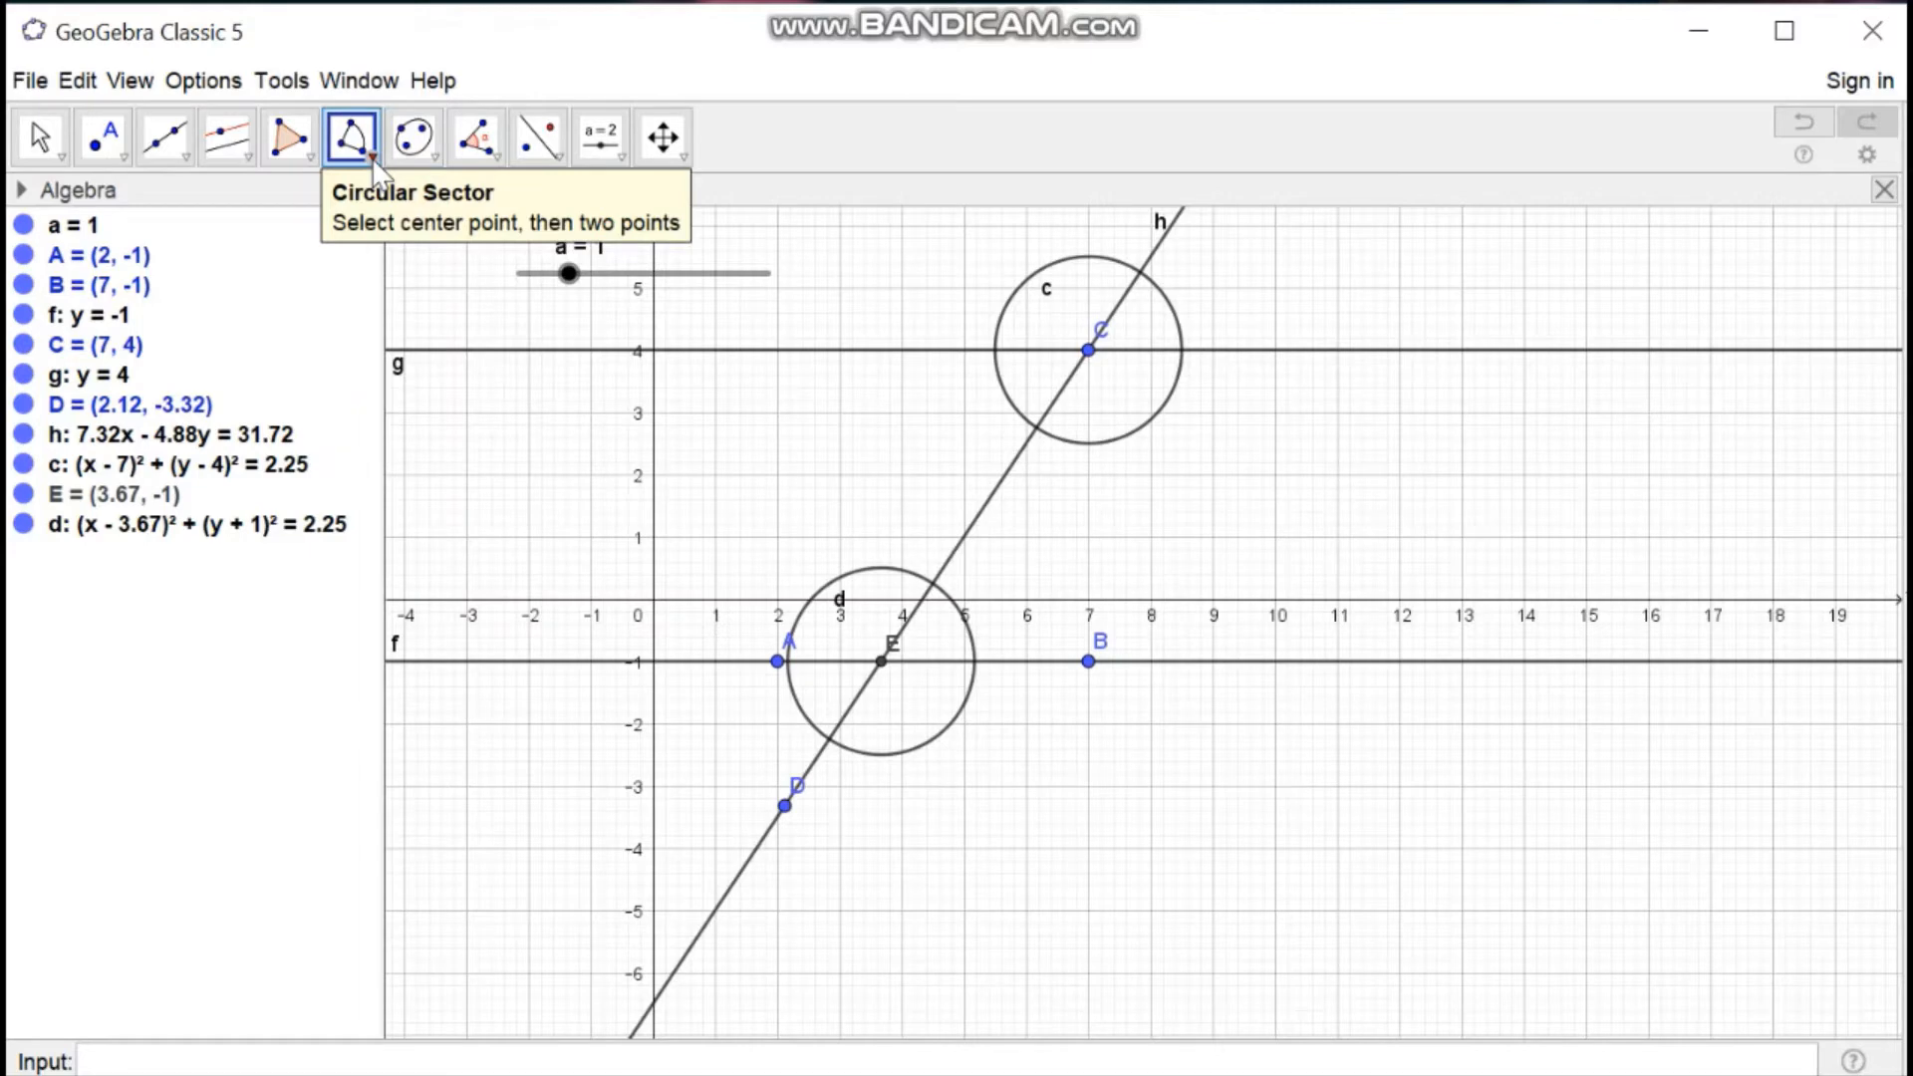
left_click(1089, 352)
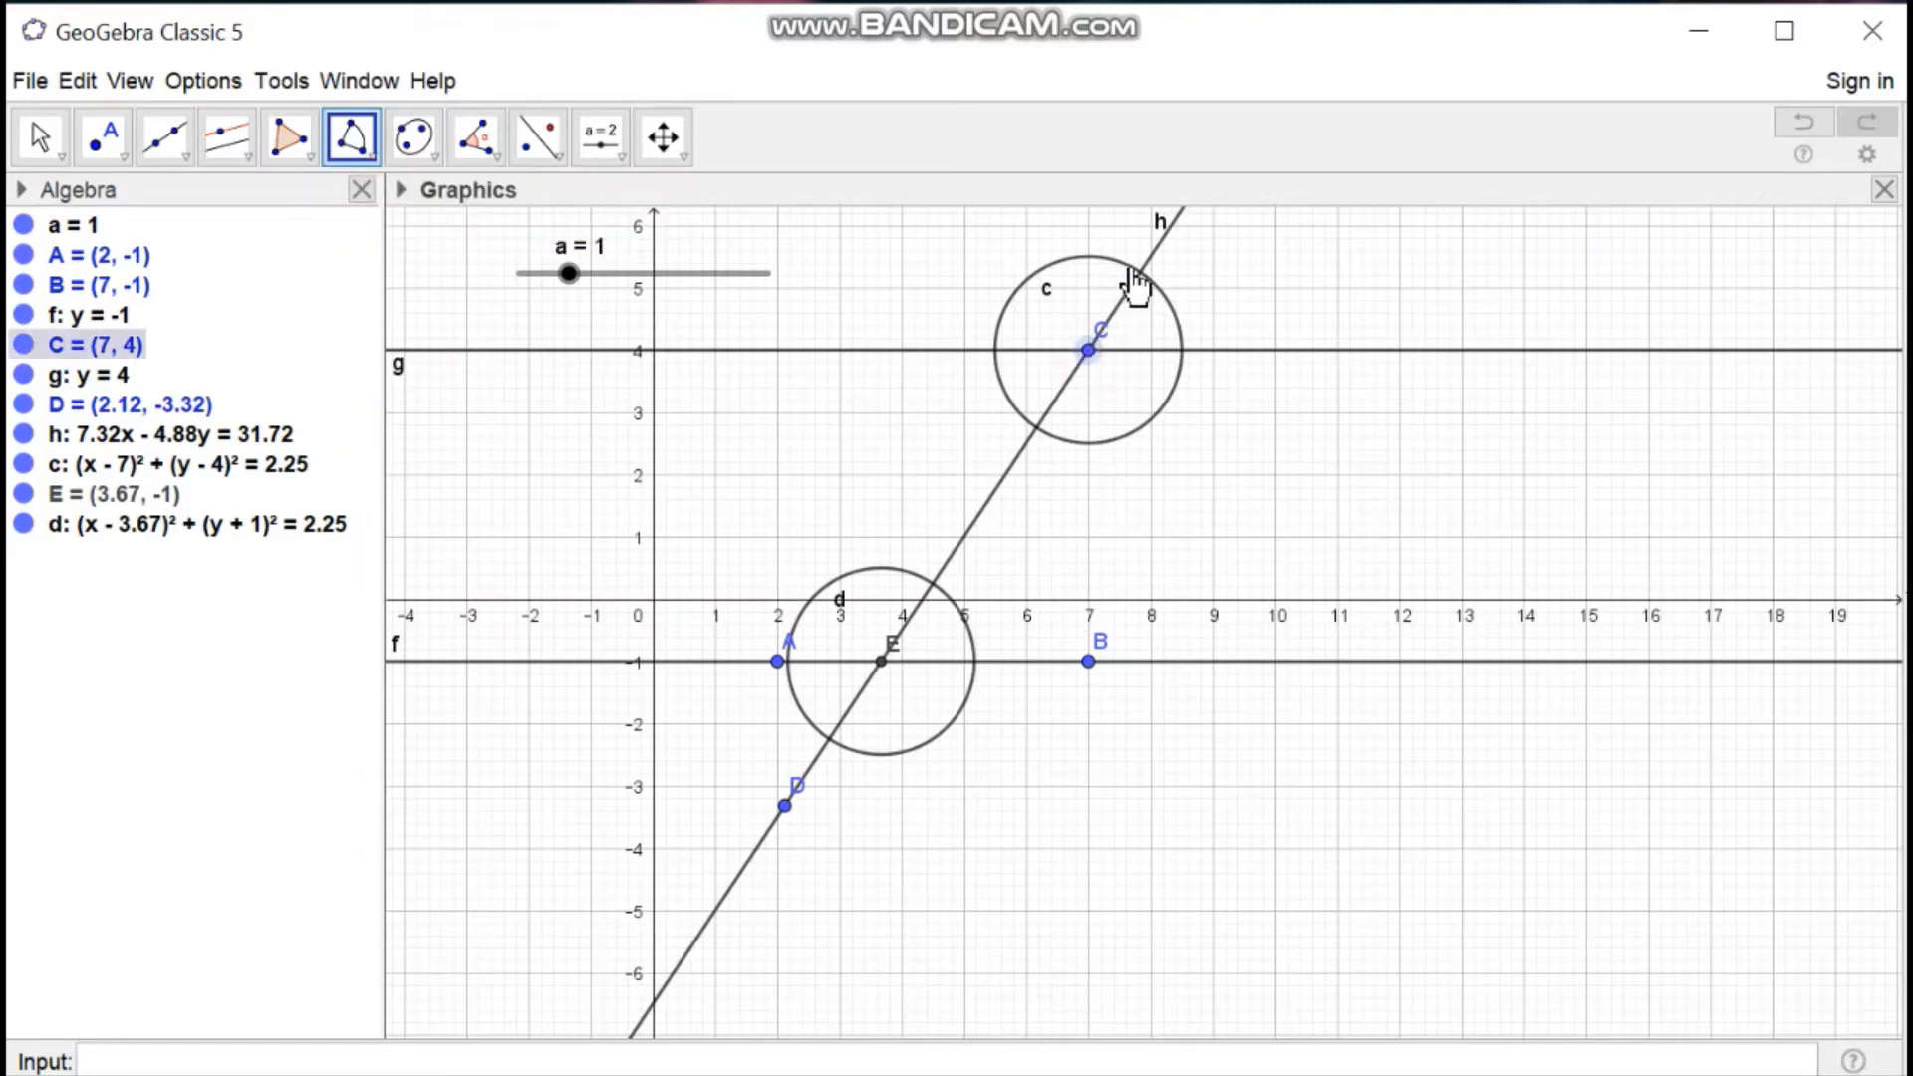
left_click(1142, 281)
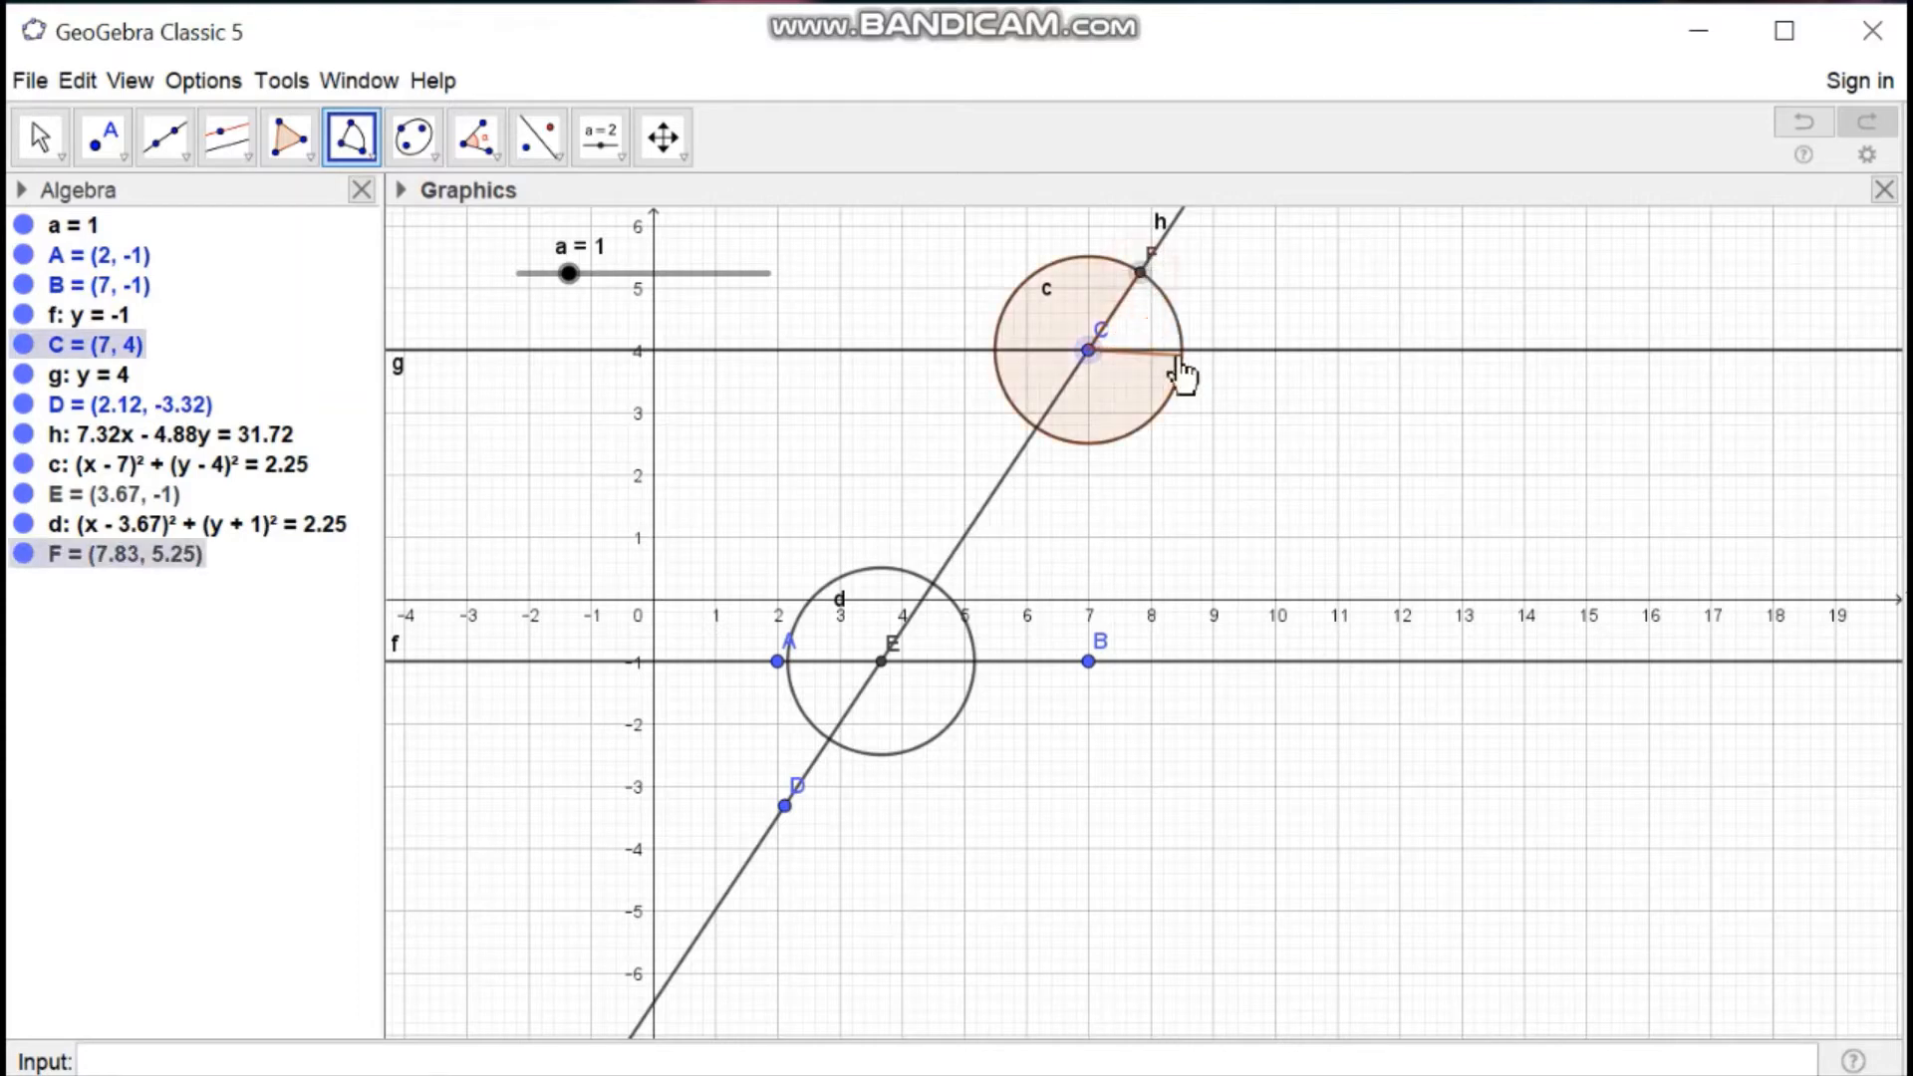
key("ctrl+z")
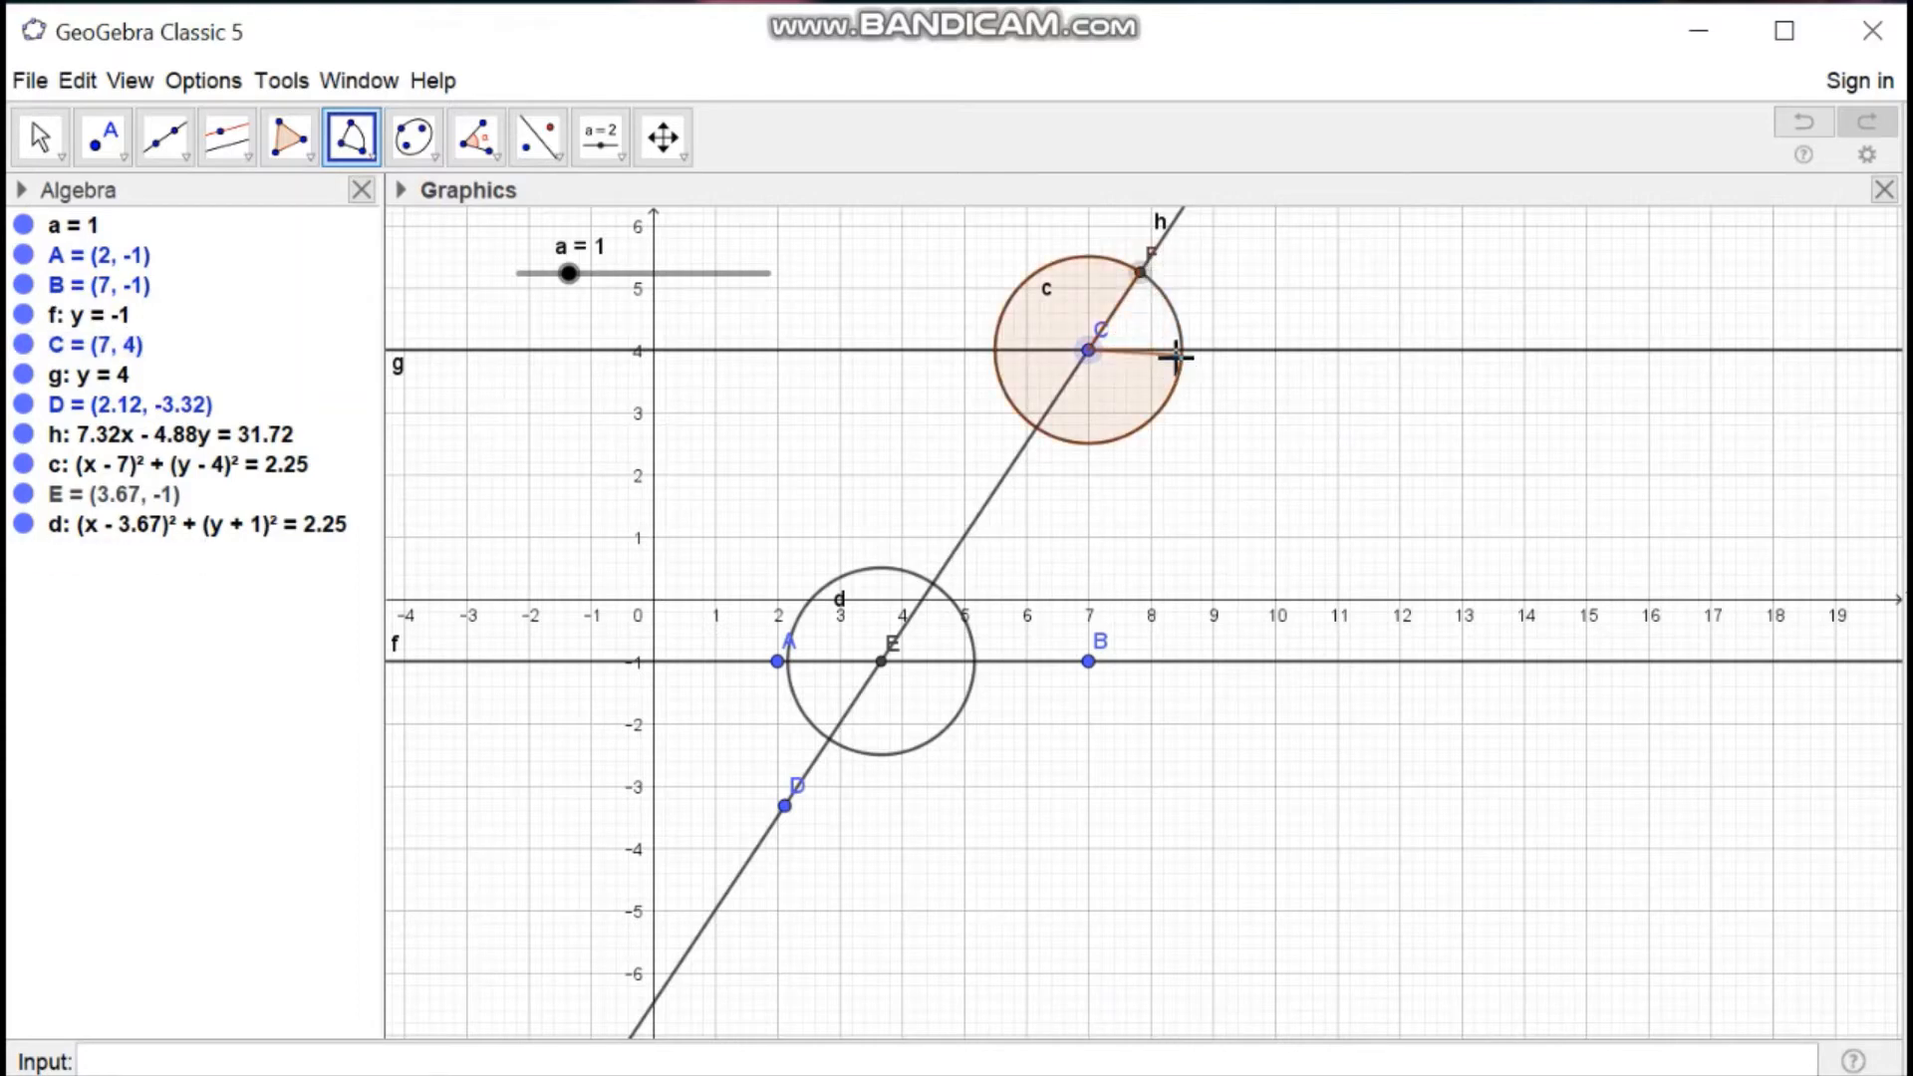
- Draw a circular sector centred on C from circle c's right-hand intersection with line g to its upper intersection with transversal h
left_click(1091, 351)
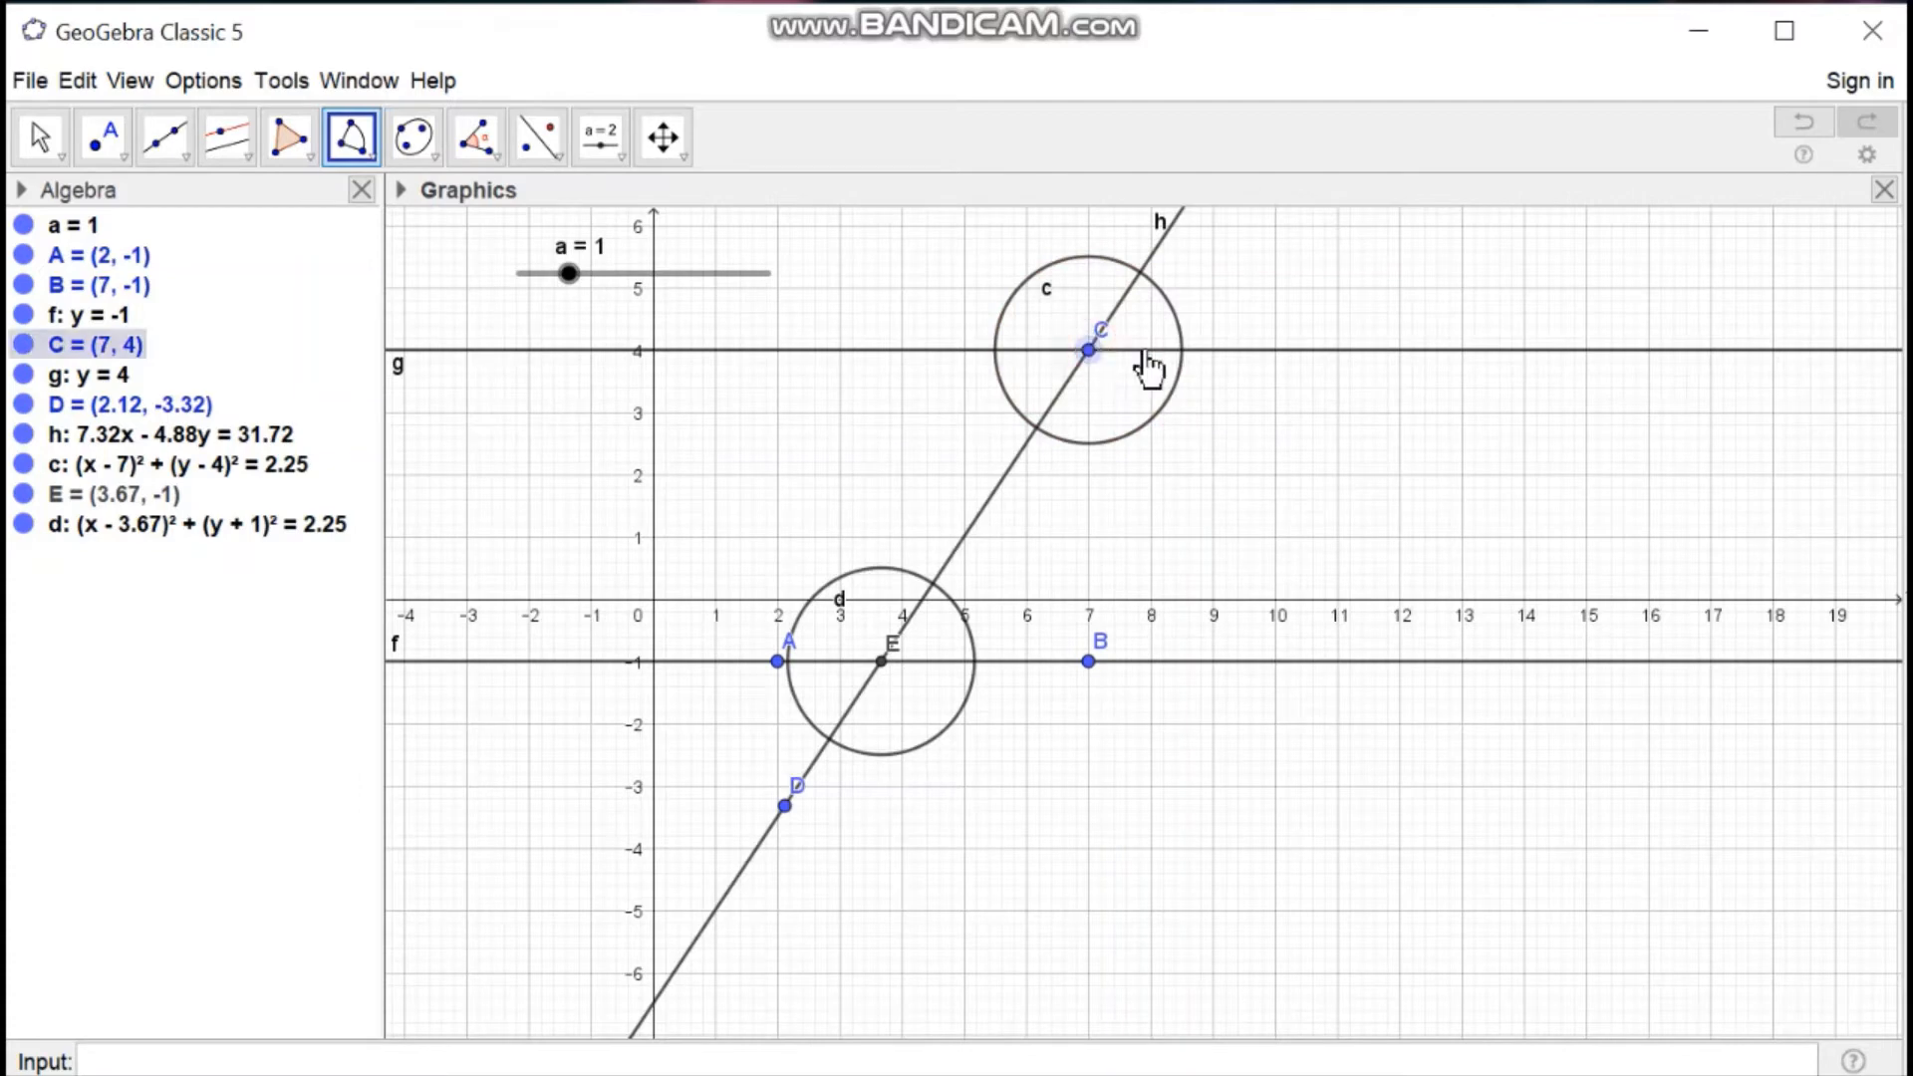
left_click(1183, 351)
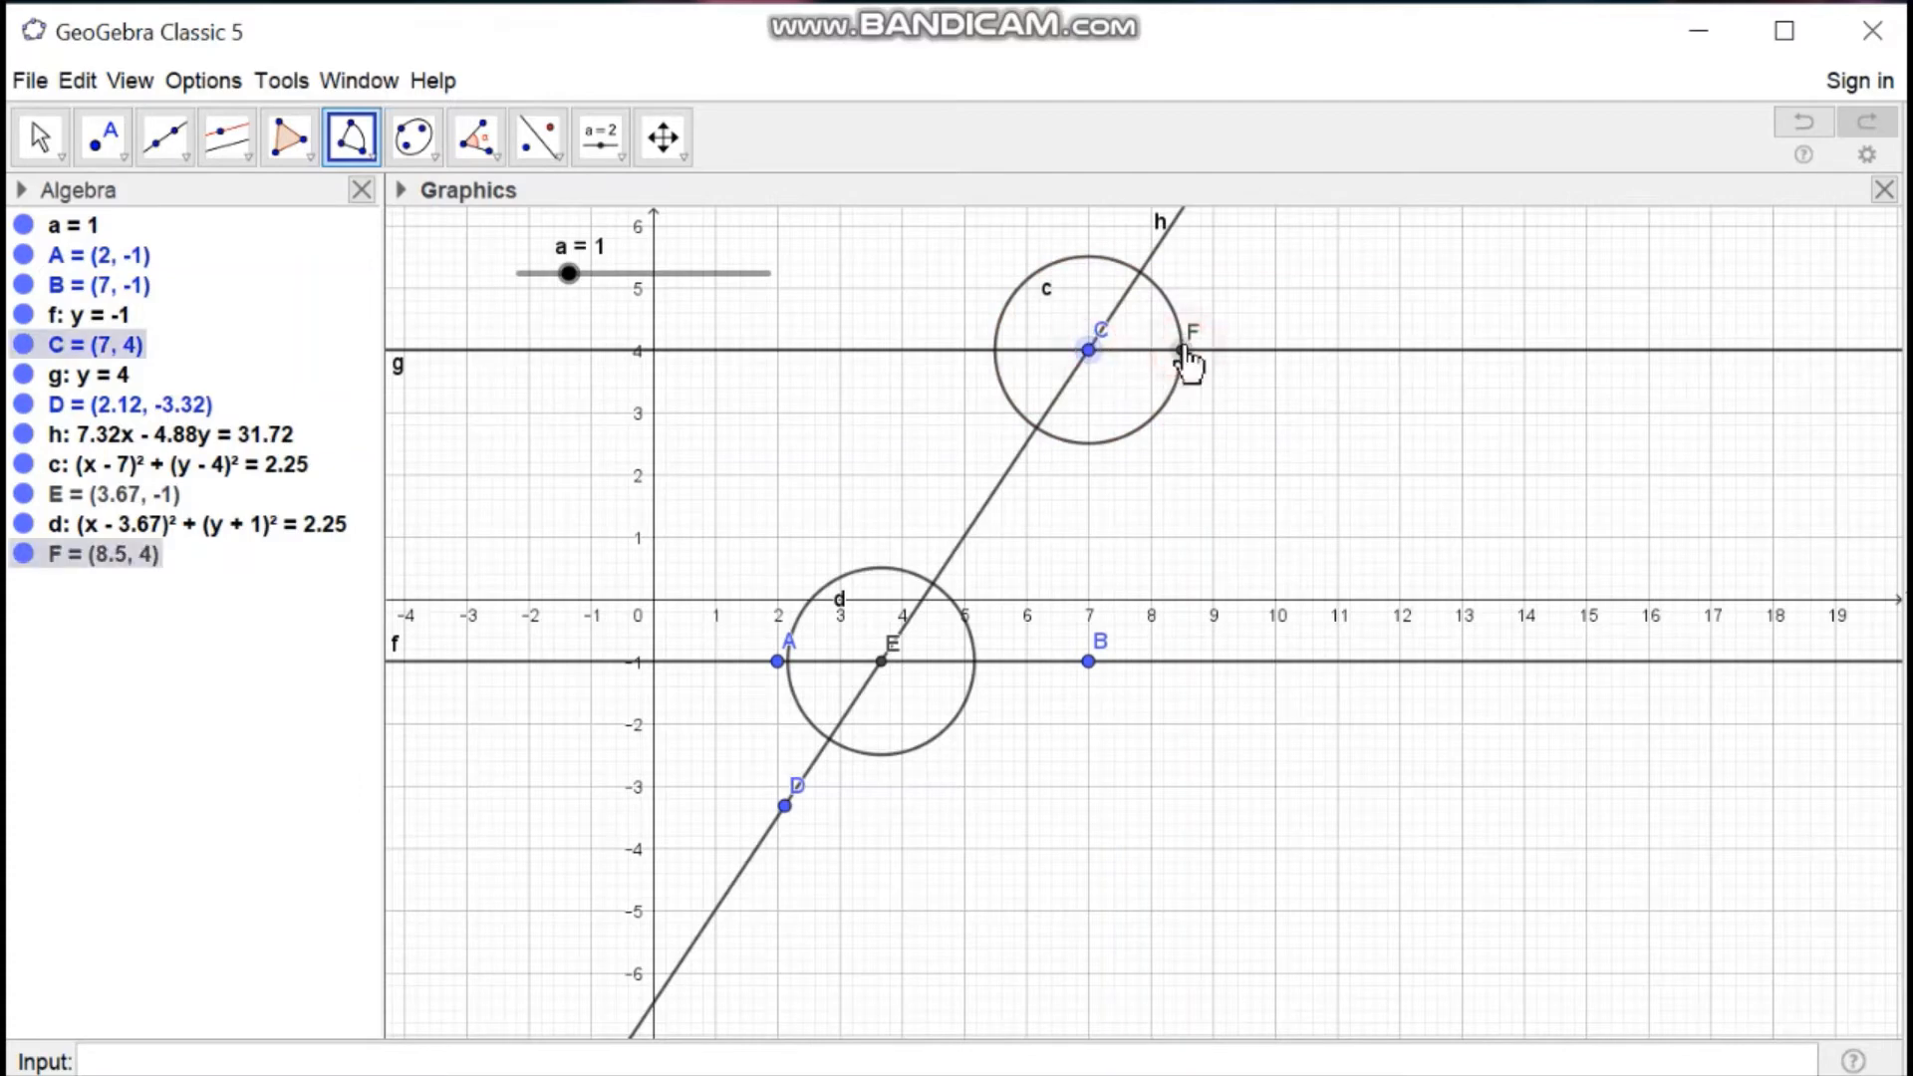
left_click(1141, 271)
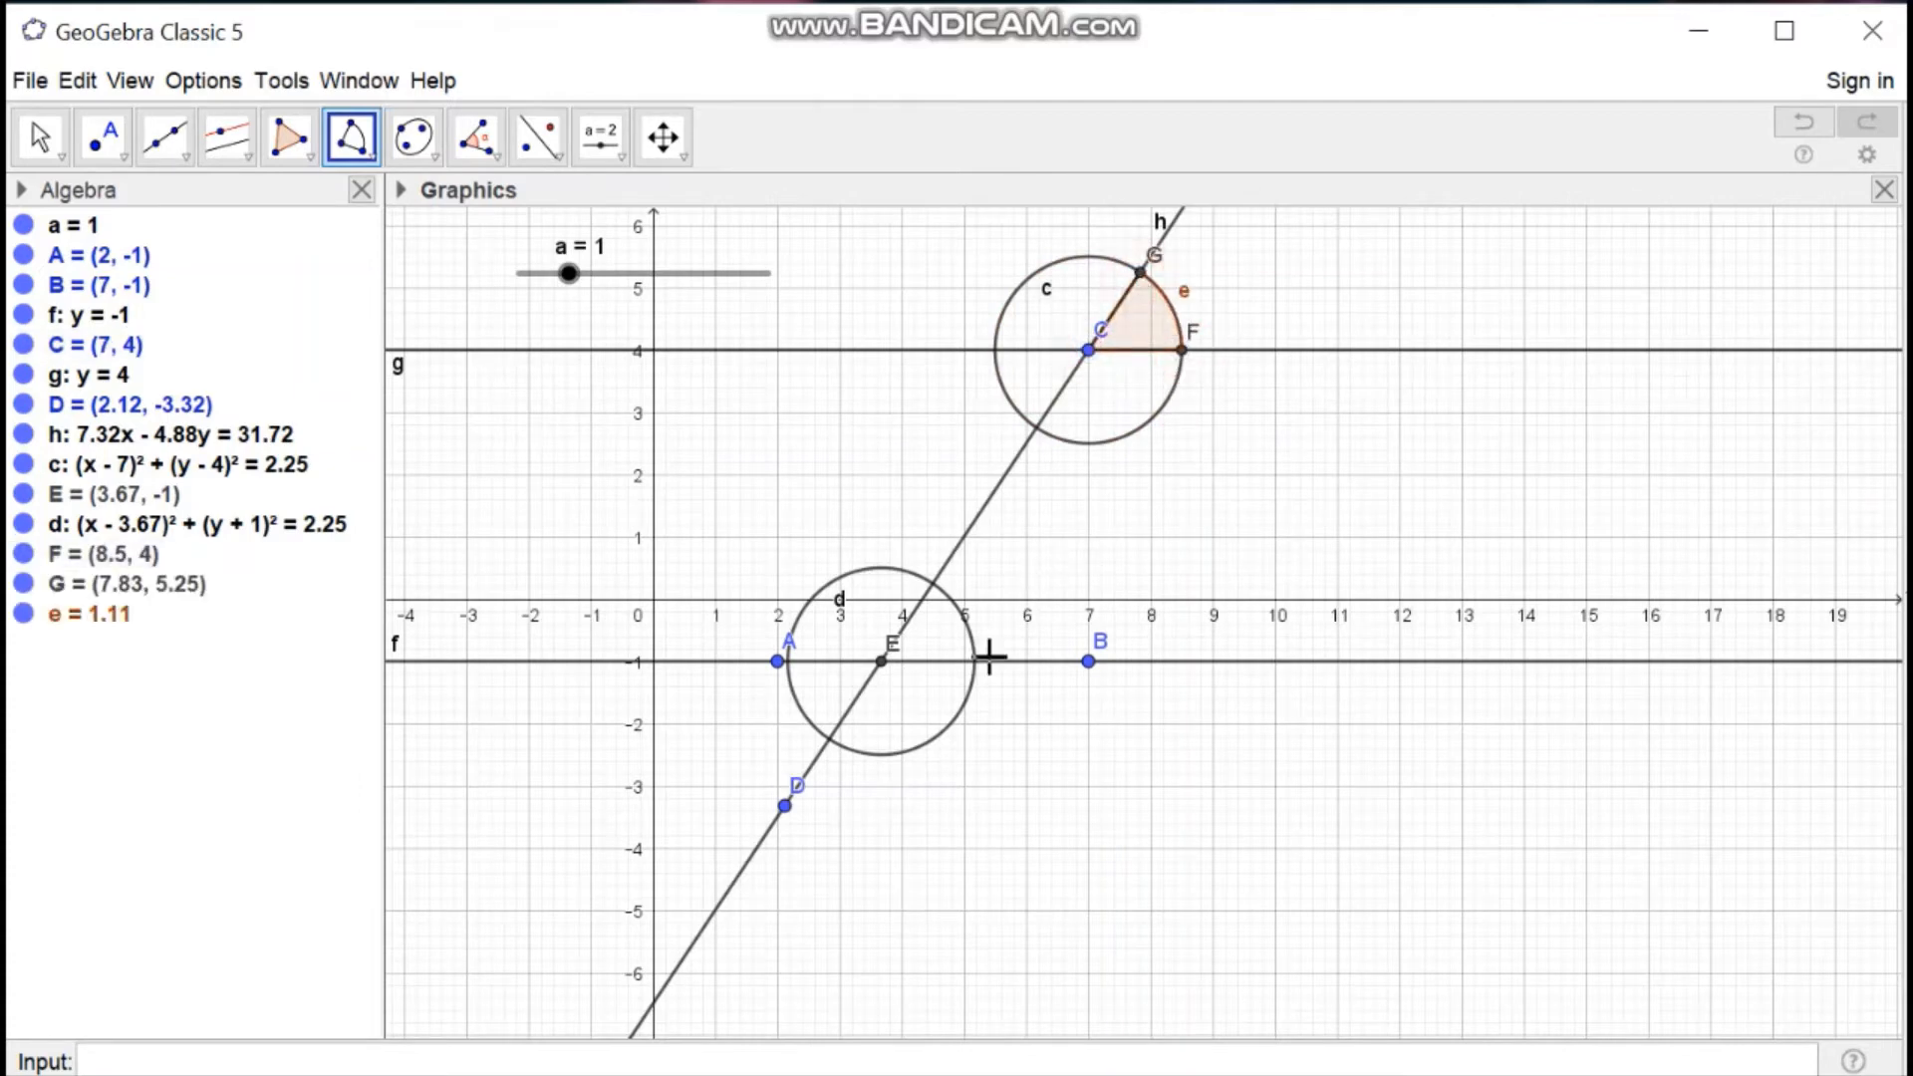
- Draw the matching circular sector centred on E, from circle d's right-hand intersection with line f to its upper intersection with transversal h
left_click(881, 662)
left_click(973, 662)
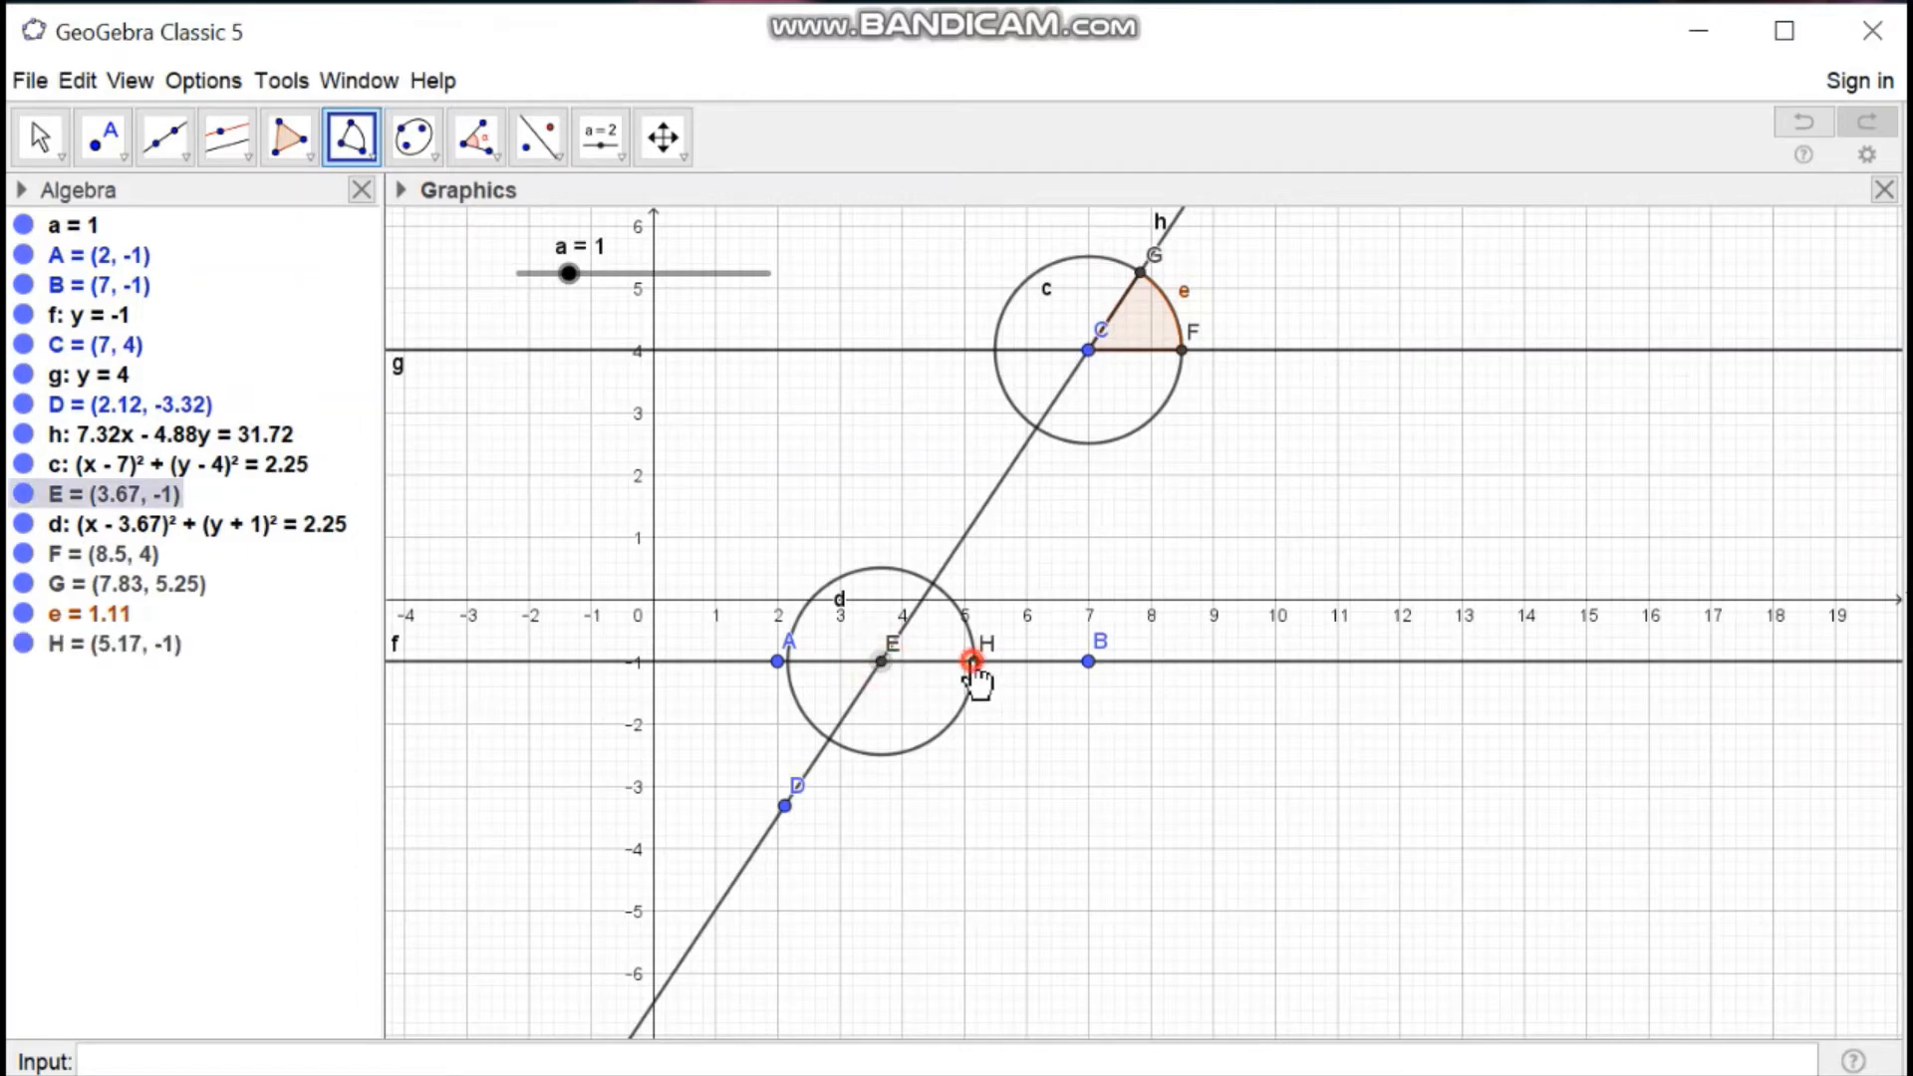
left_click(933, 586)
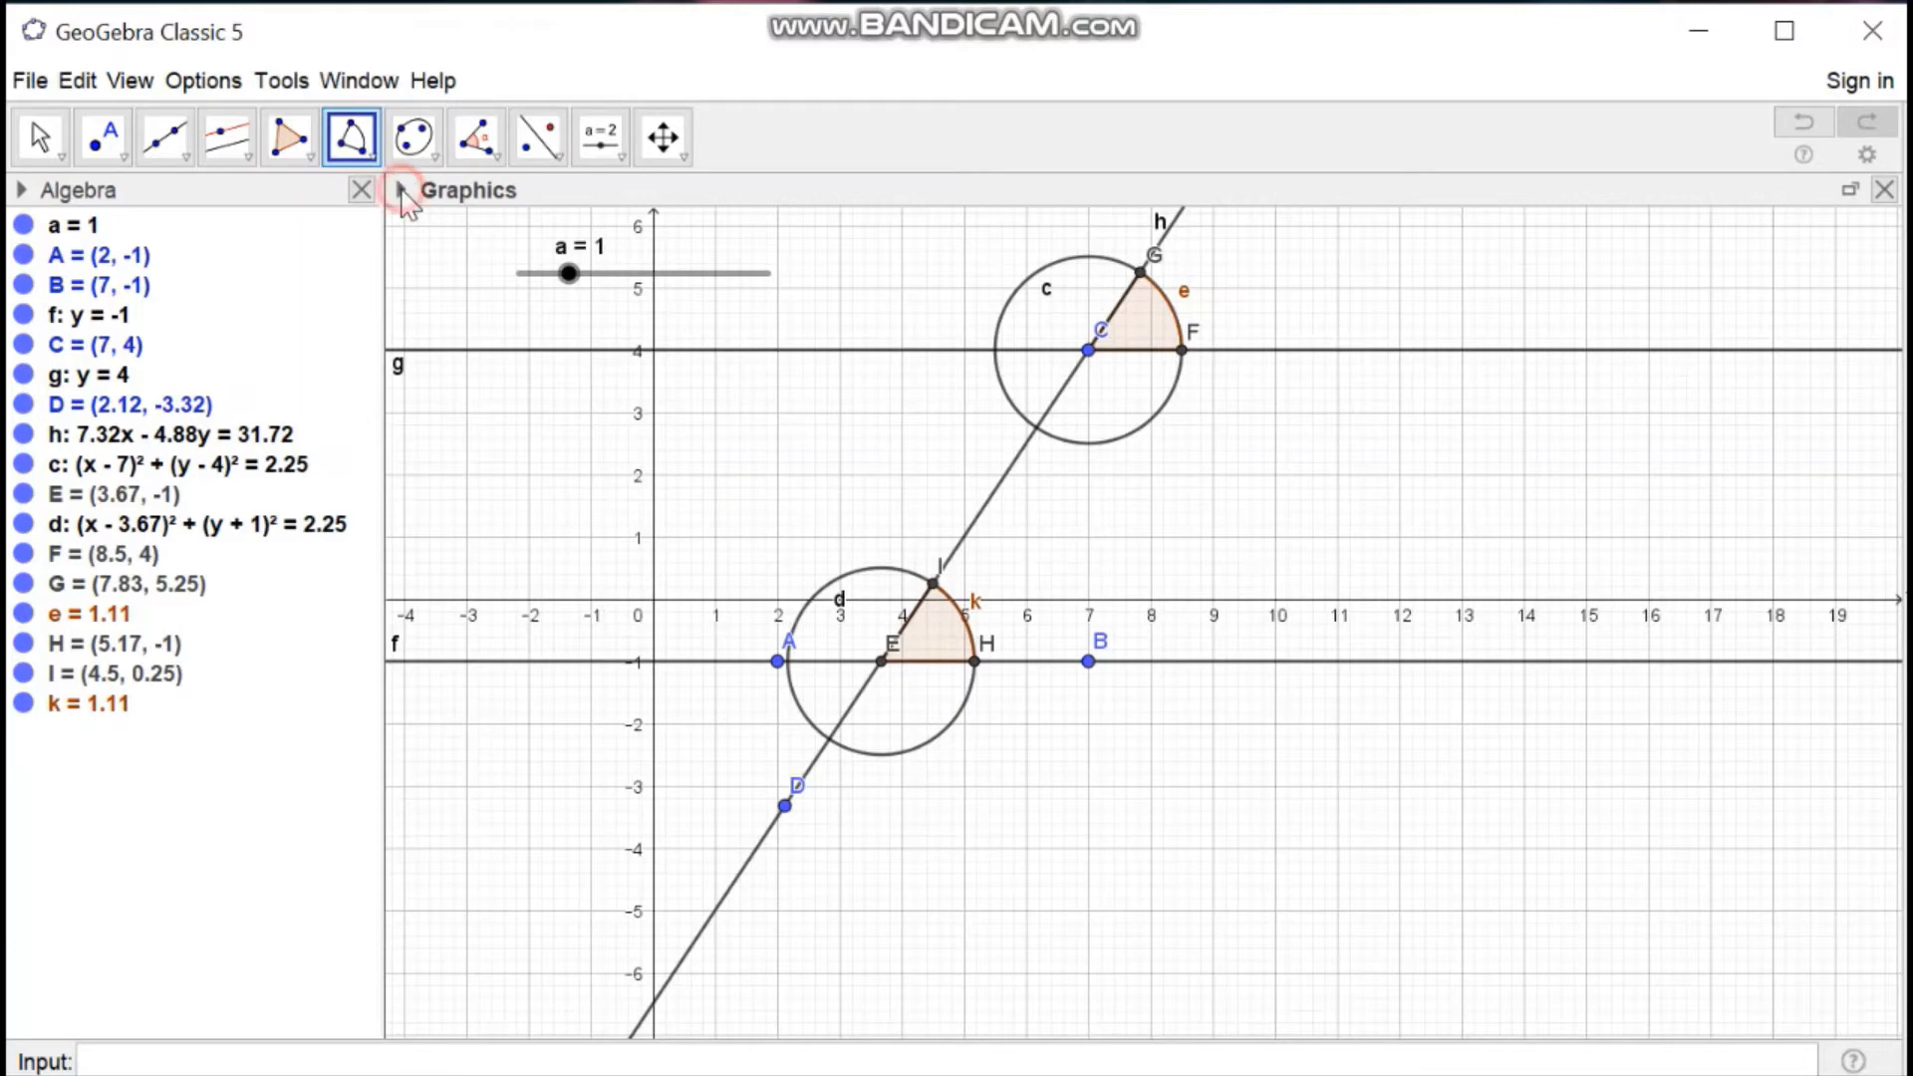
- Recolour the circular sector centred on C purple and raise its fill opacity to a little over half
left_click(401, 190)
left_click(1151, 363)
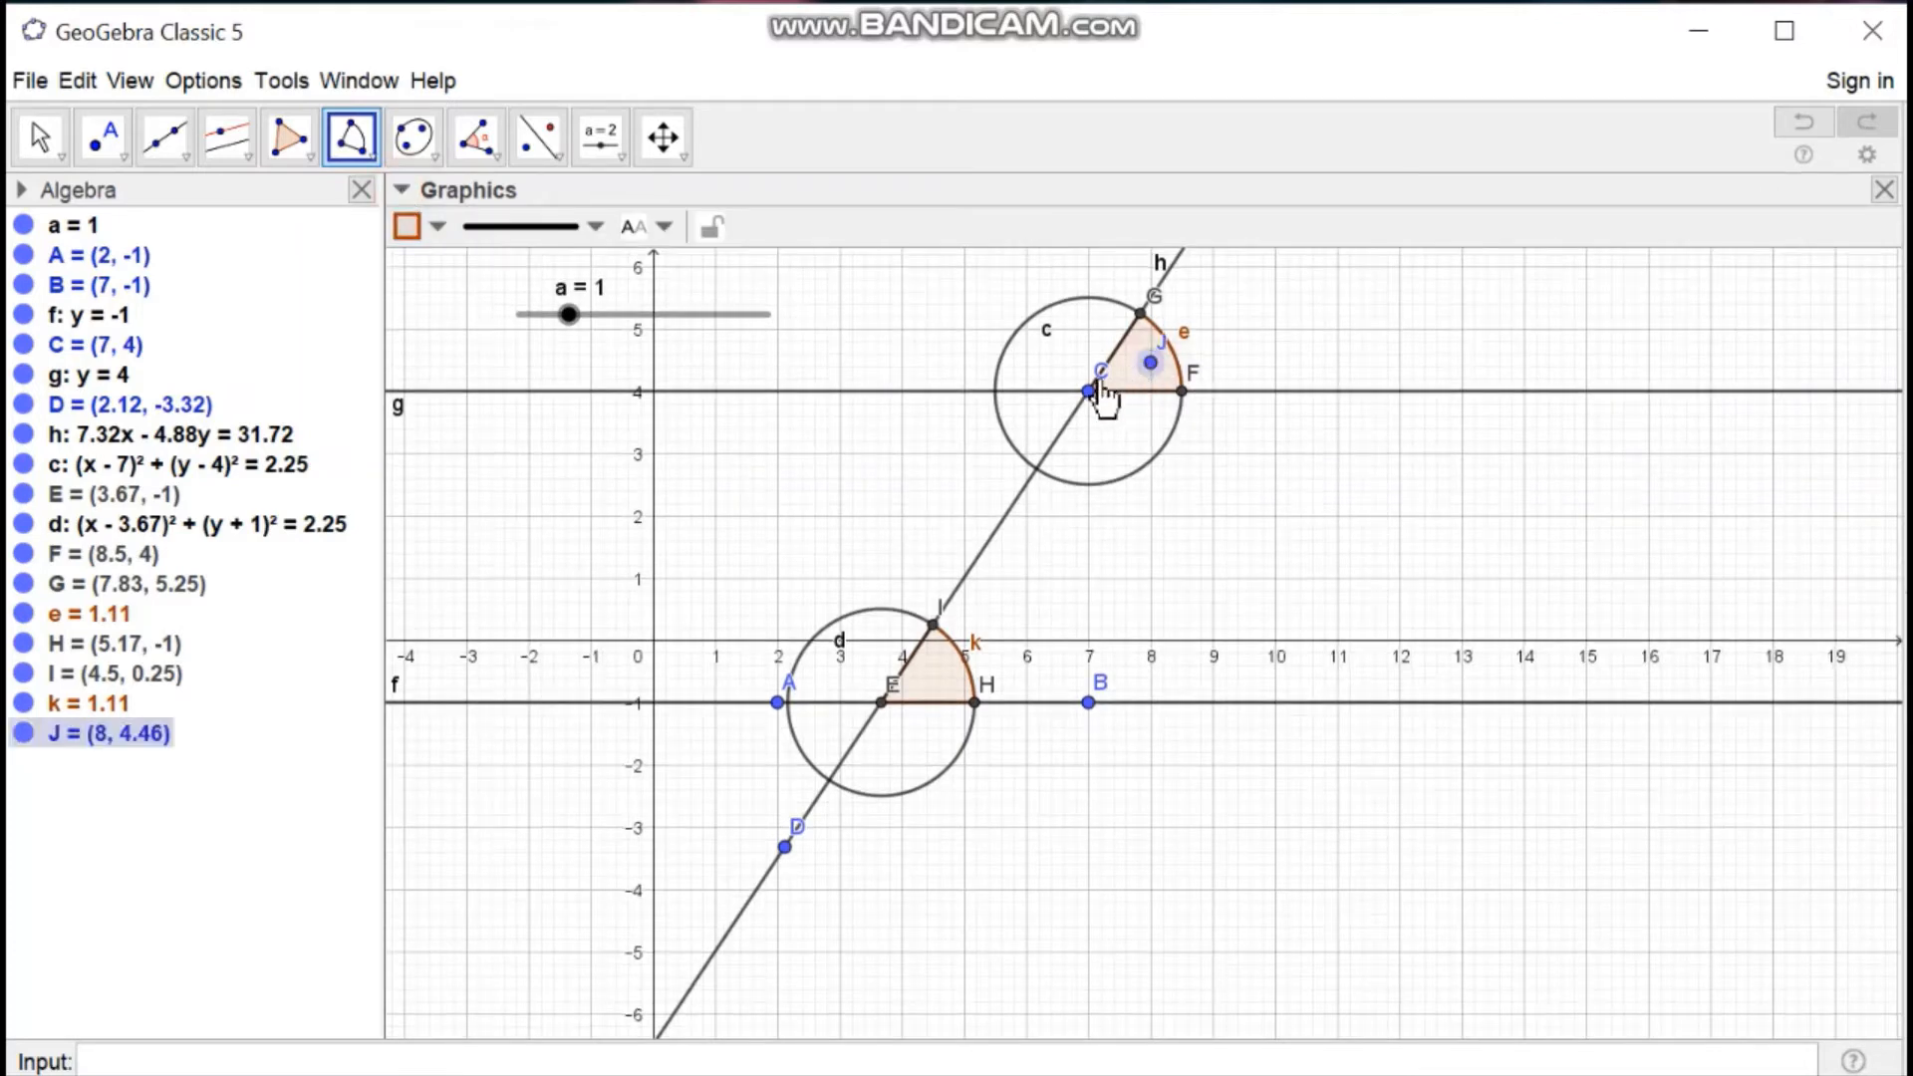
left_click(38, 137)
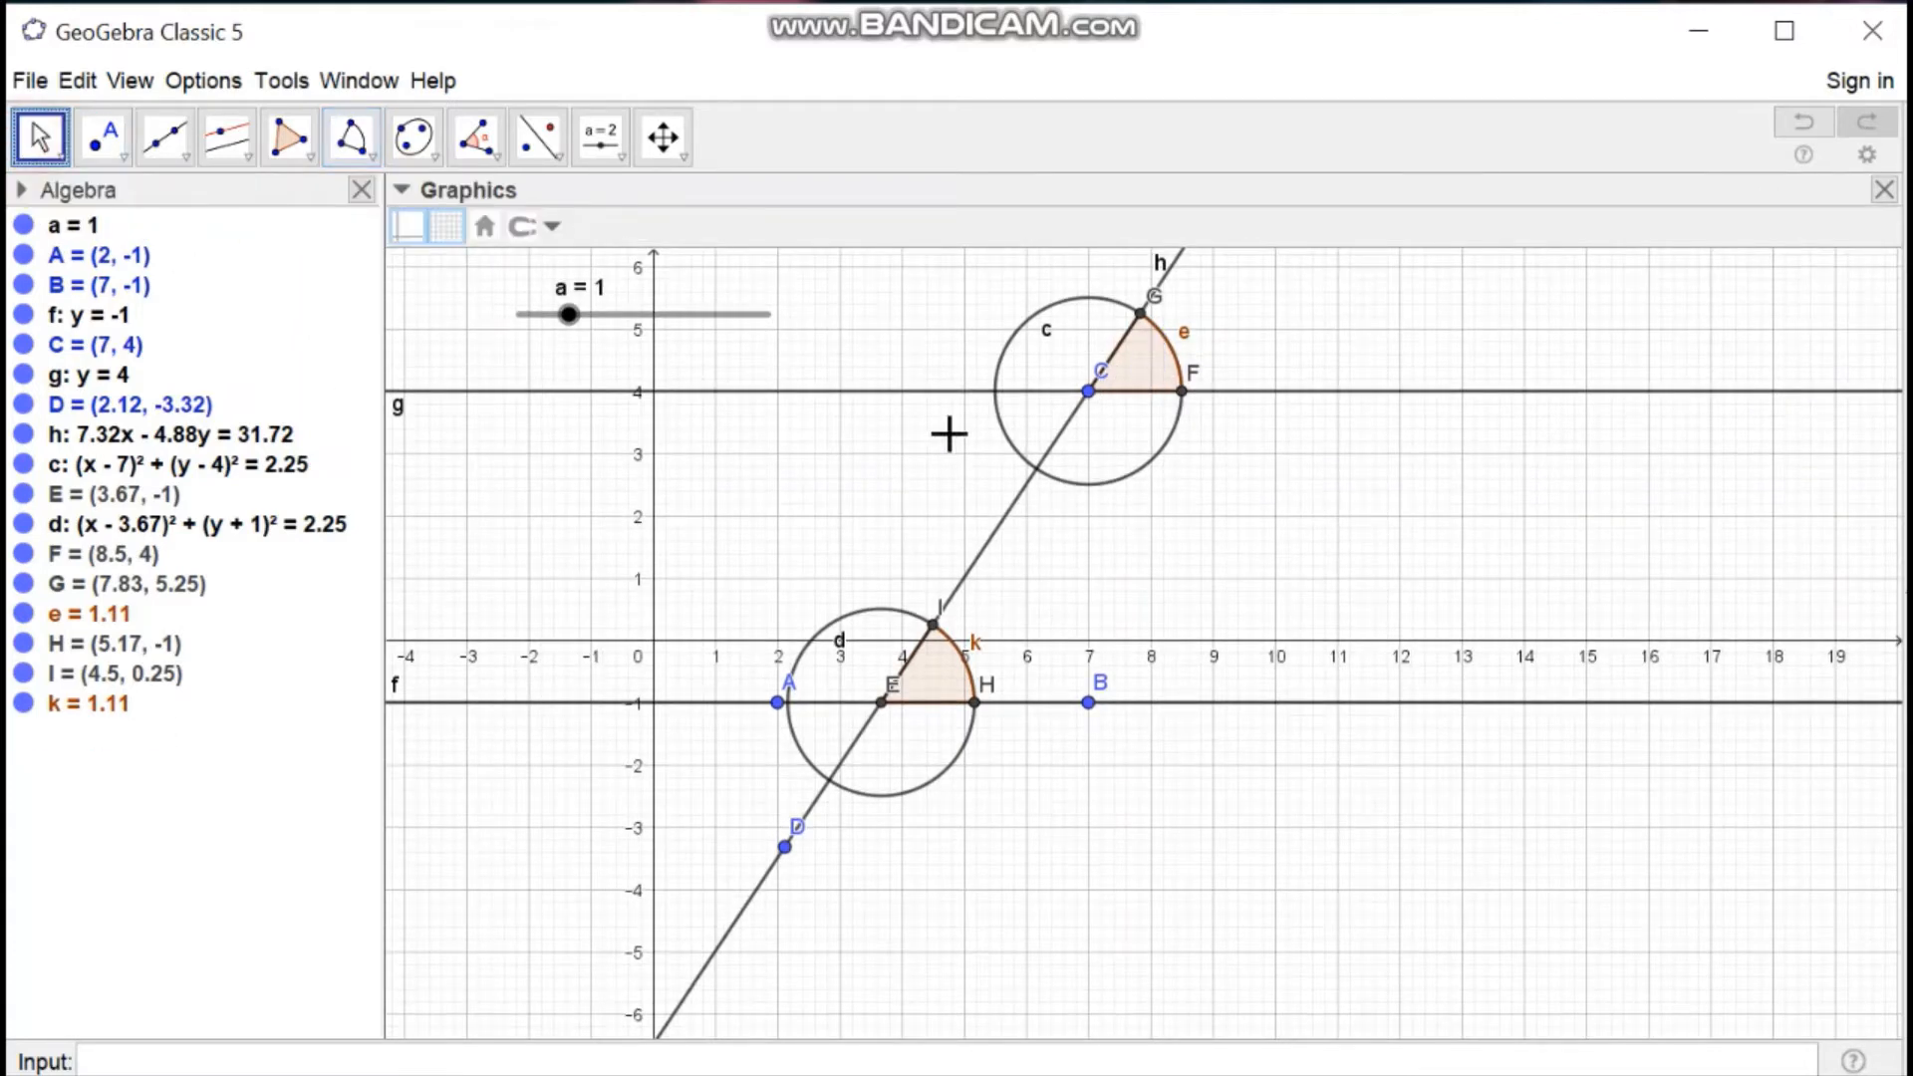
left_click(1128, 370)
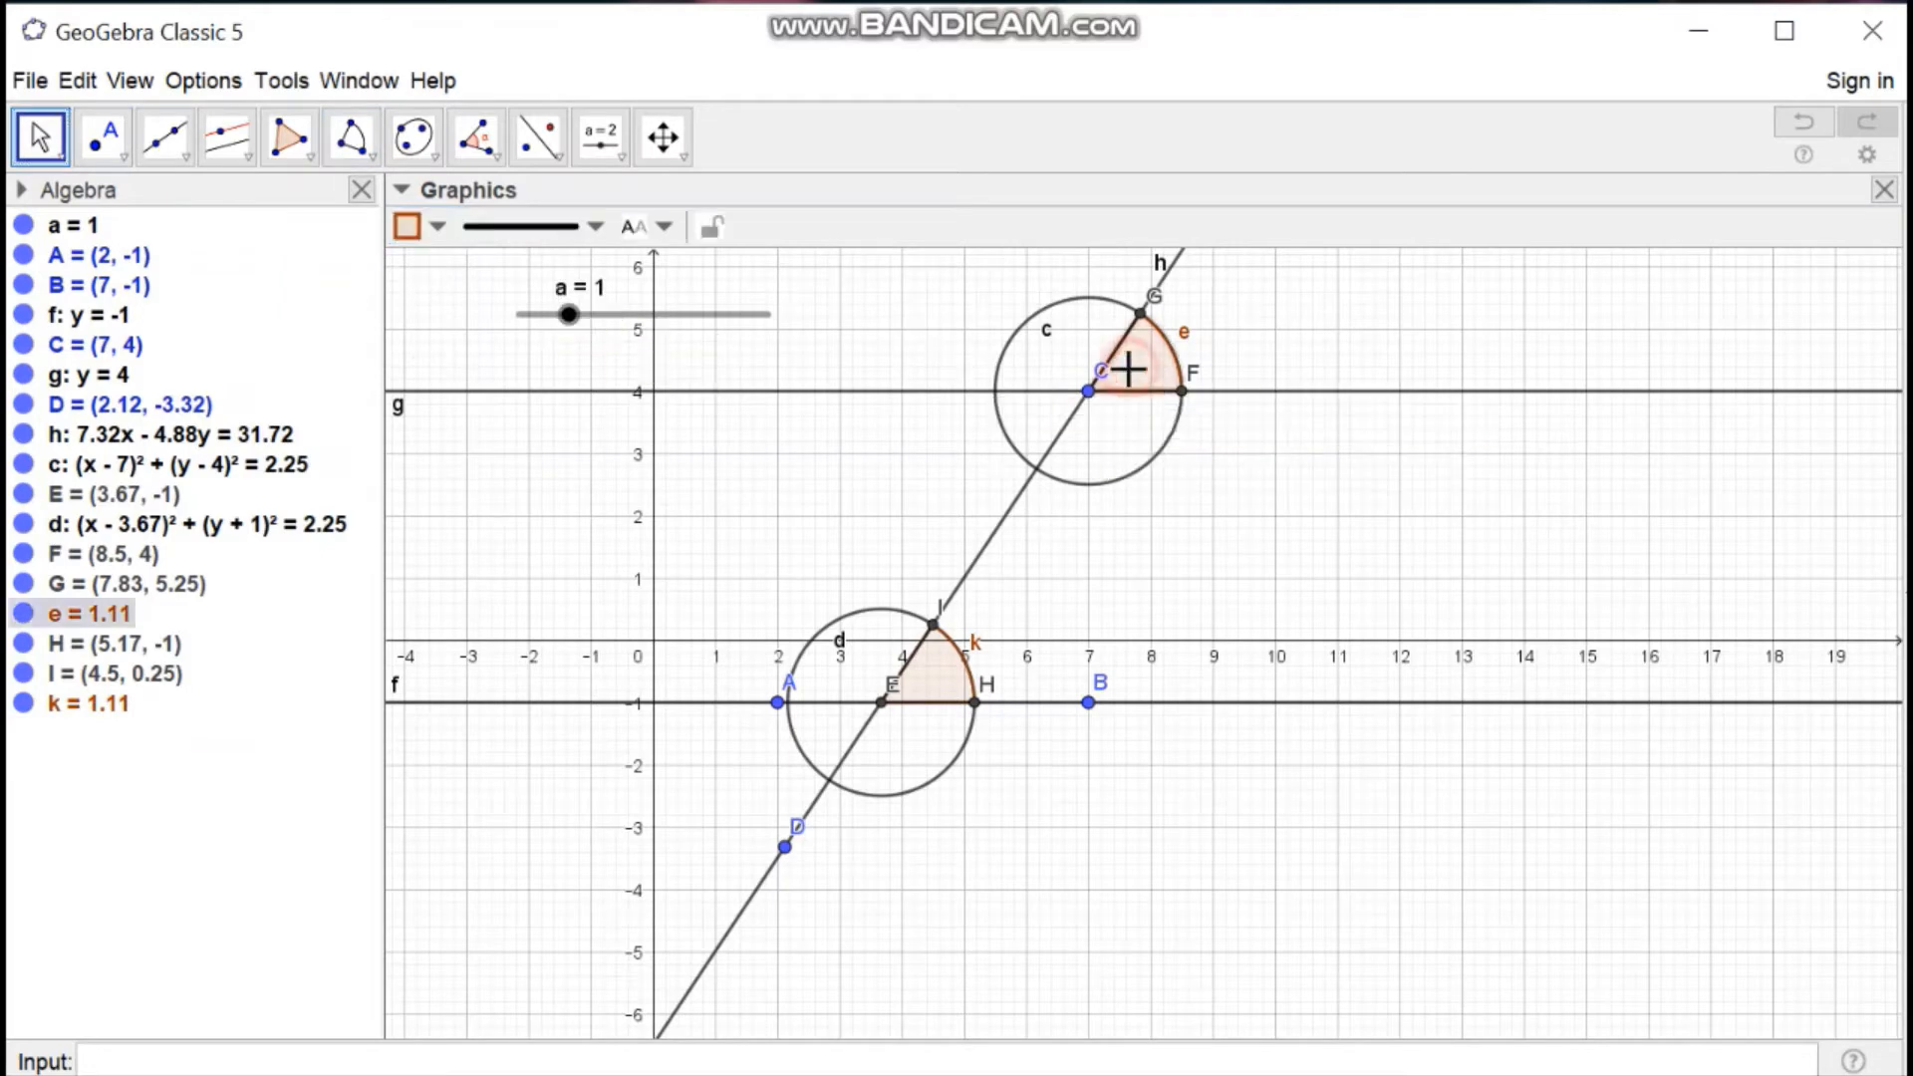
left_click(443, 228)
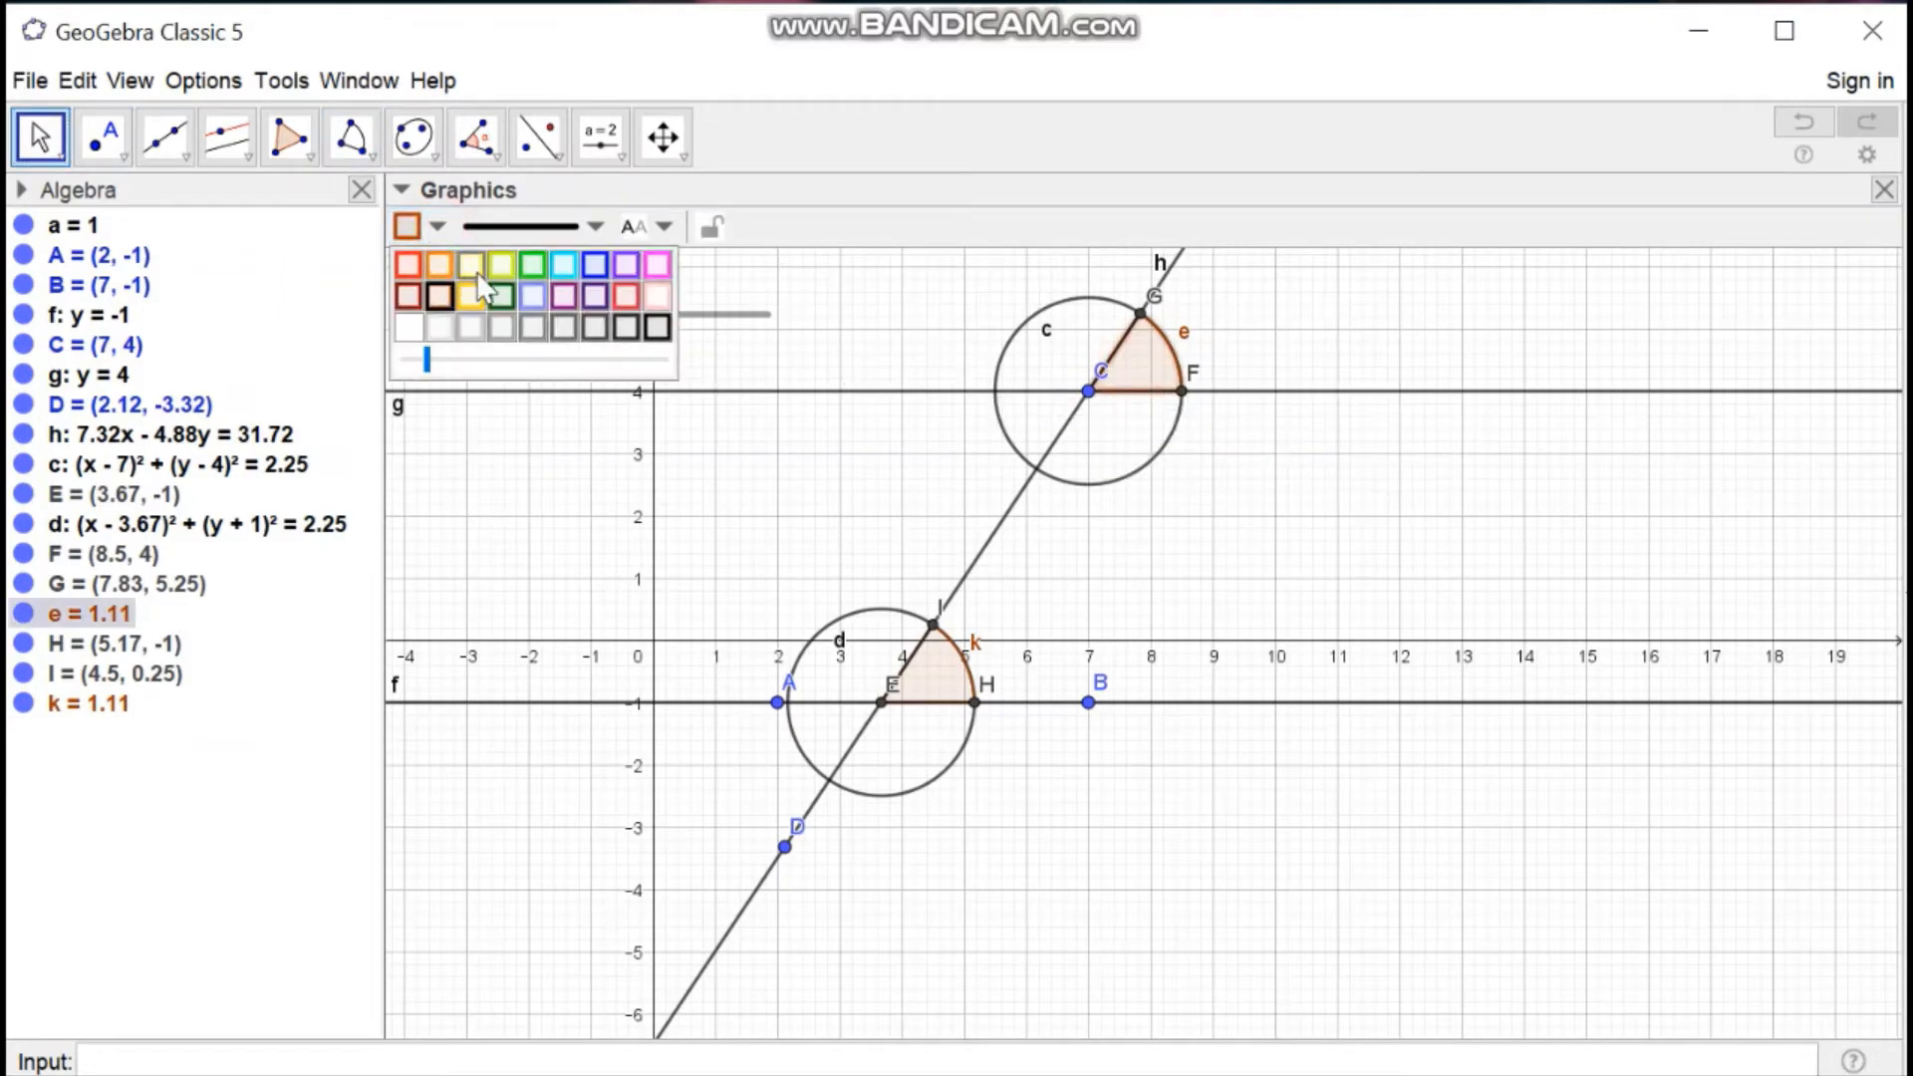
left_click(568, 298)
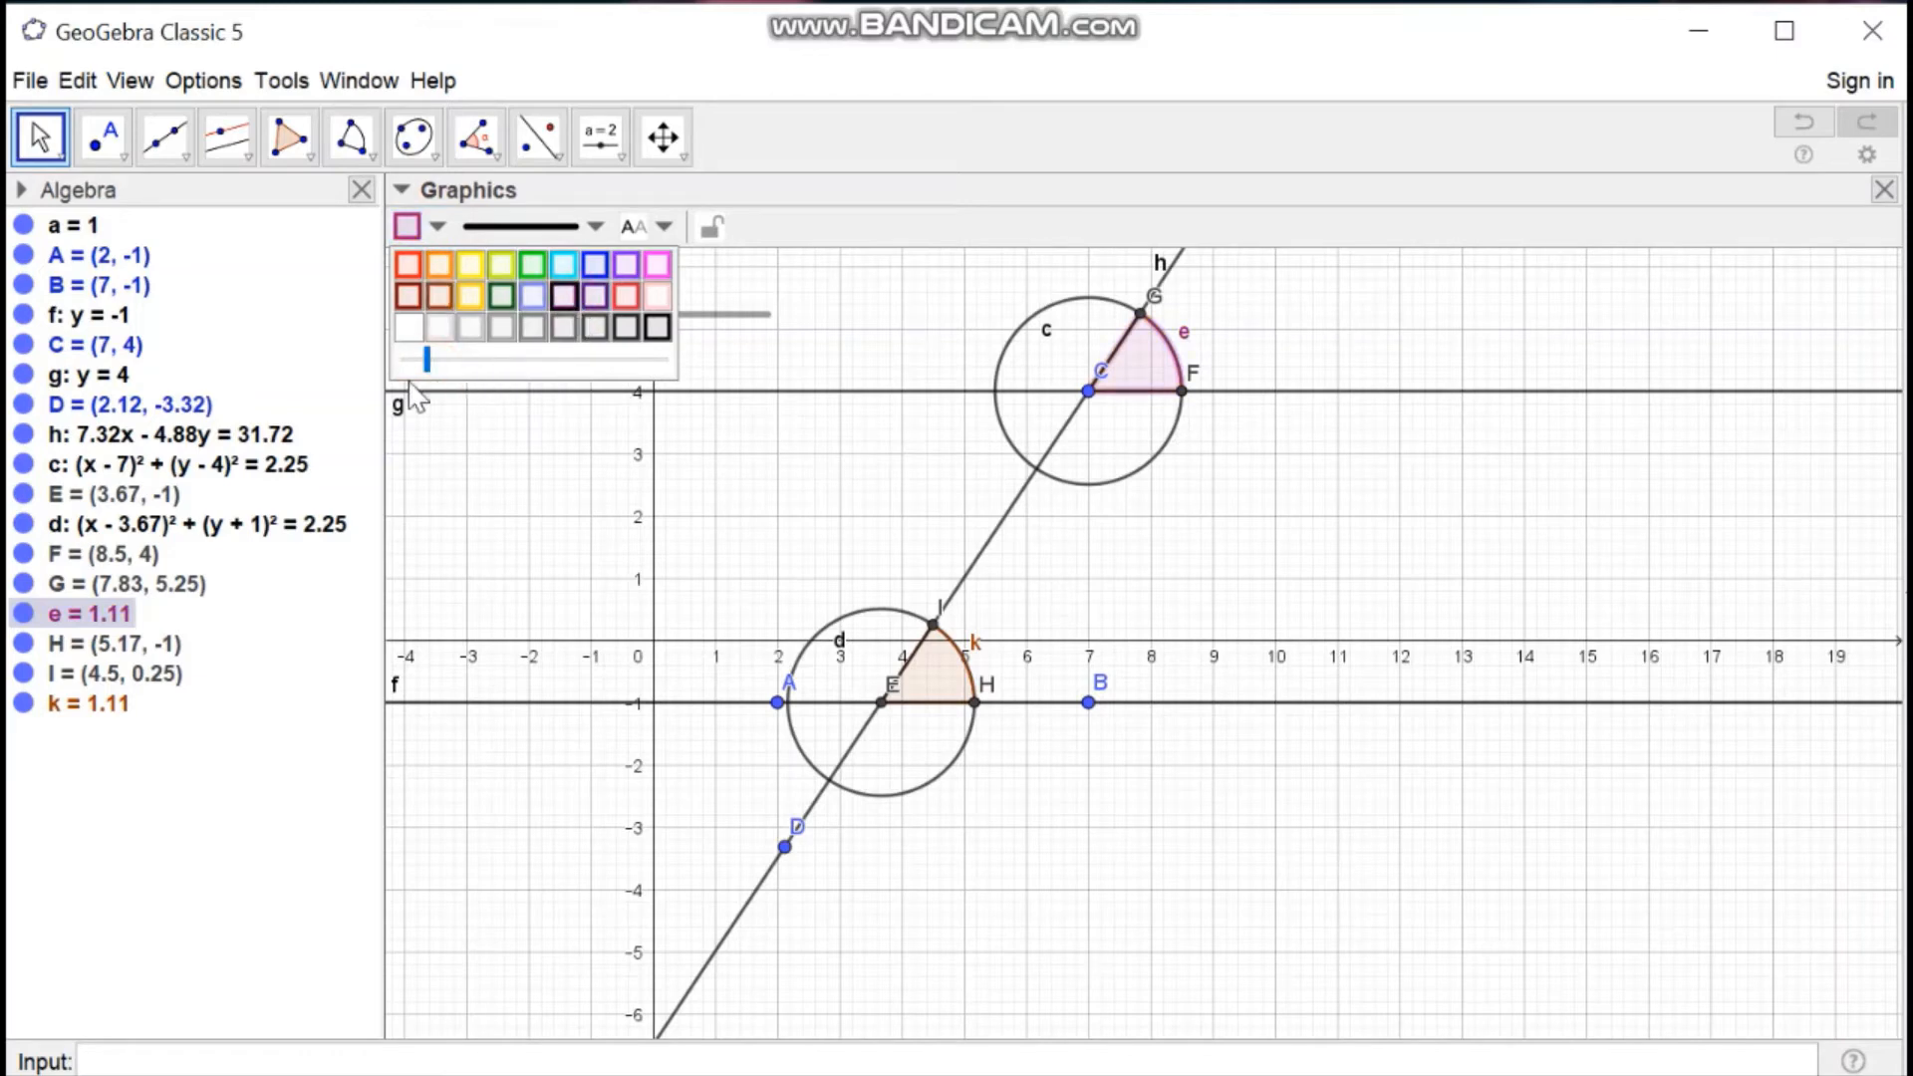
left_click_drag(428, 360, 560, 360)
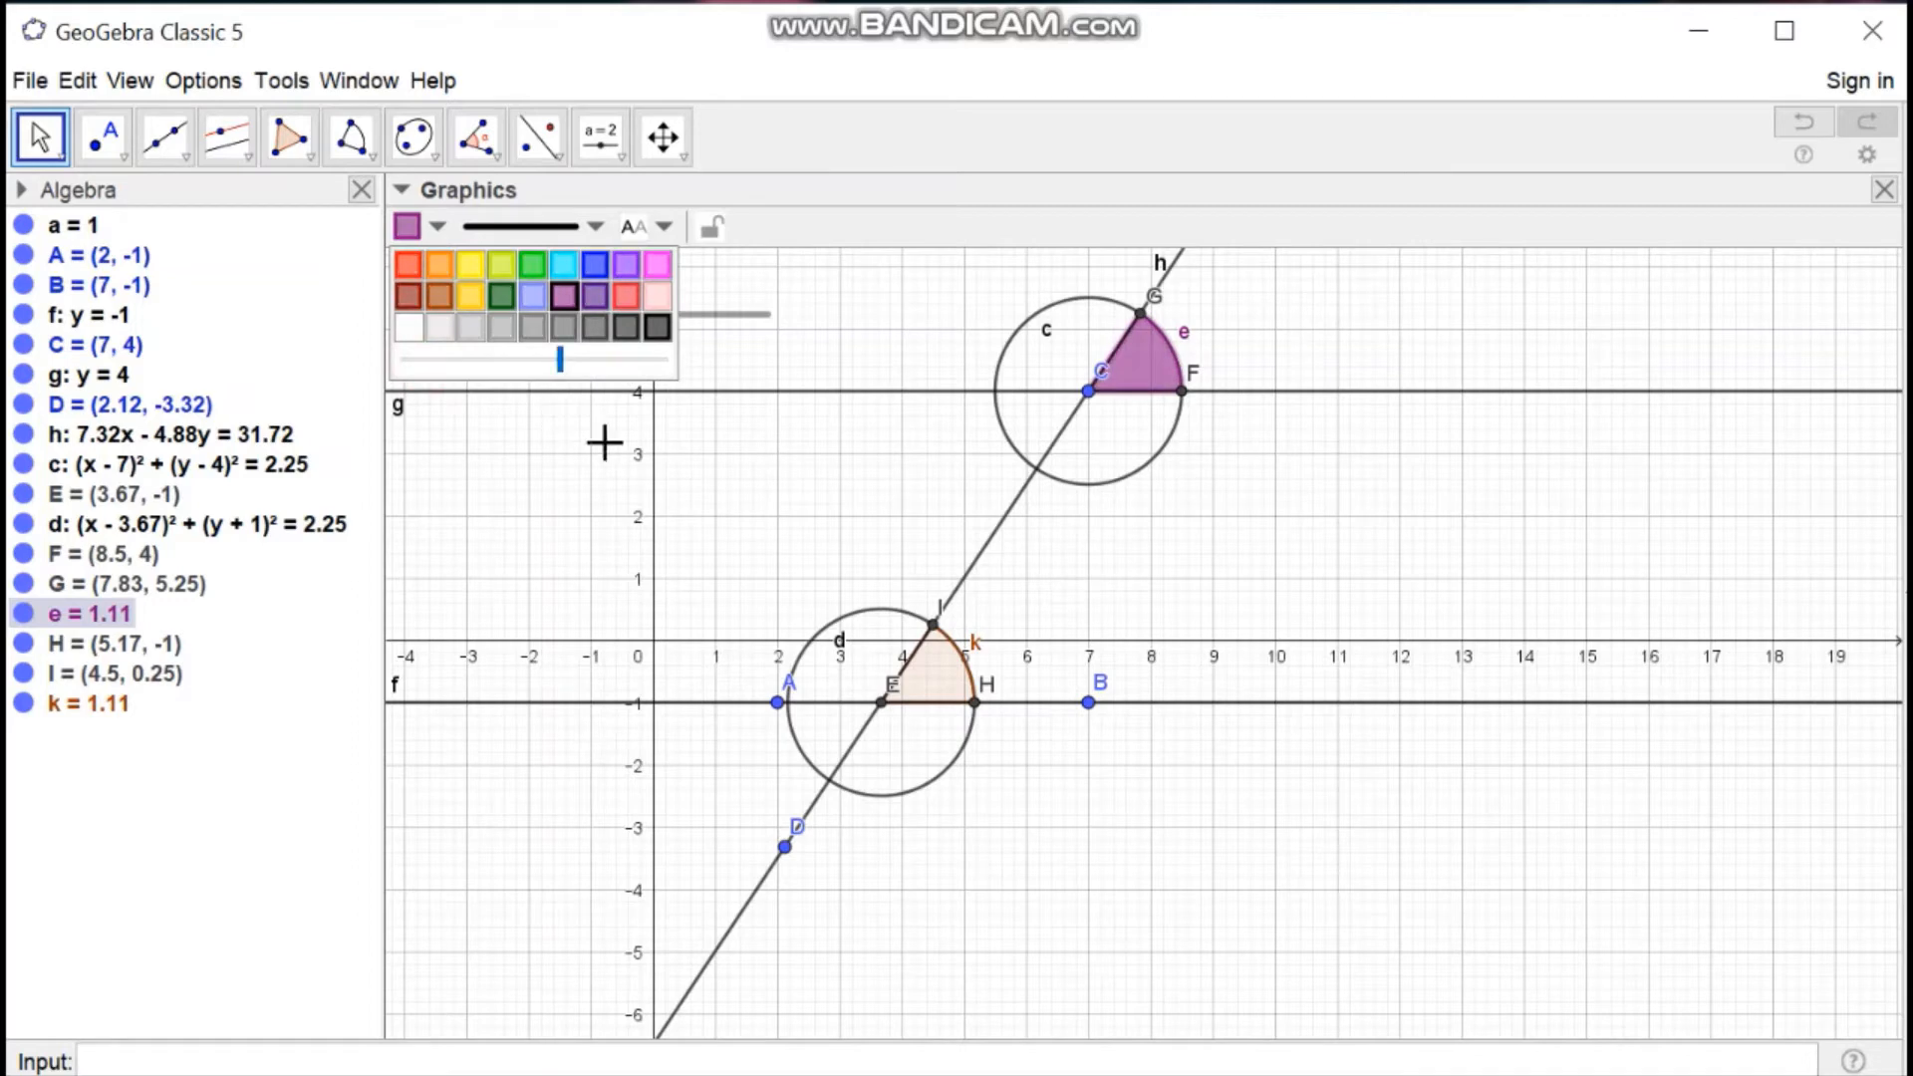
- Recolour the circular sector centred on E light red and raise its fill opacity to roughly two thirds
left_click(934, 690)
left_click(439, 227)
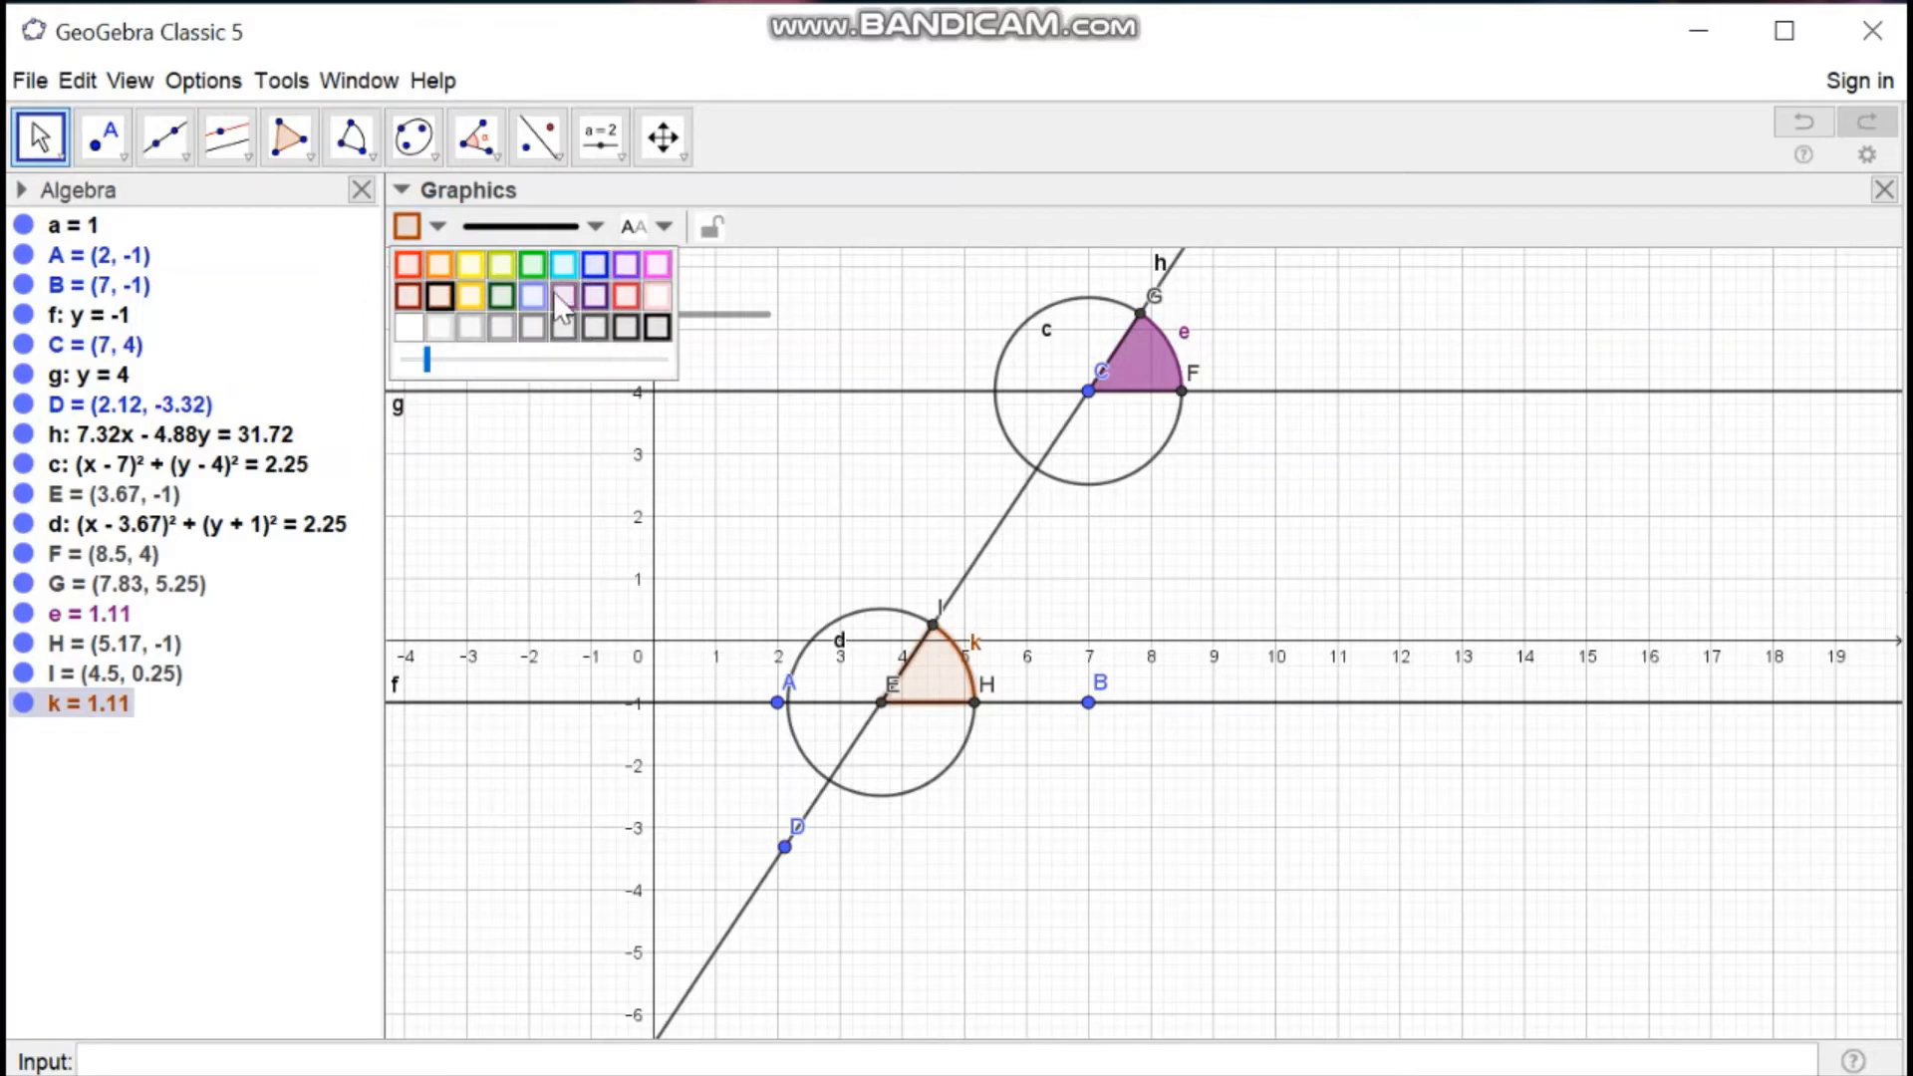
left_click(625, 296)
left_click_drag(428, 359, 584, 362)
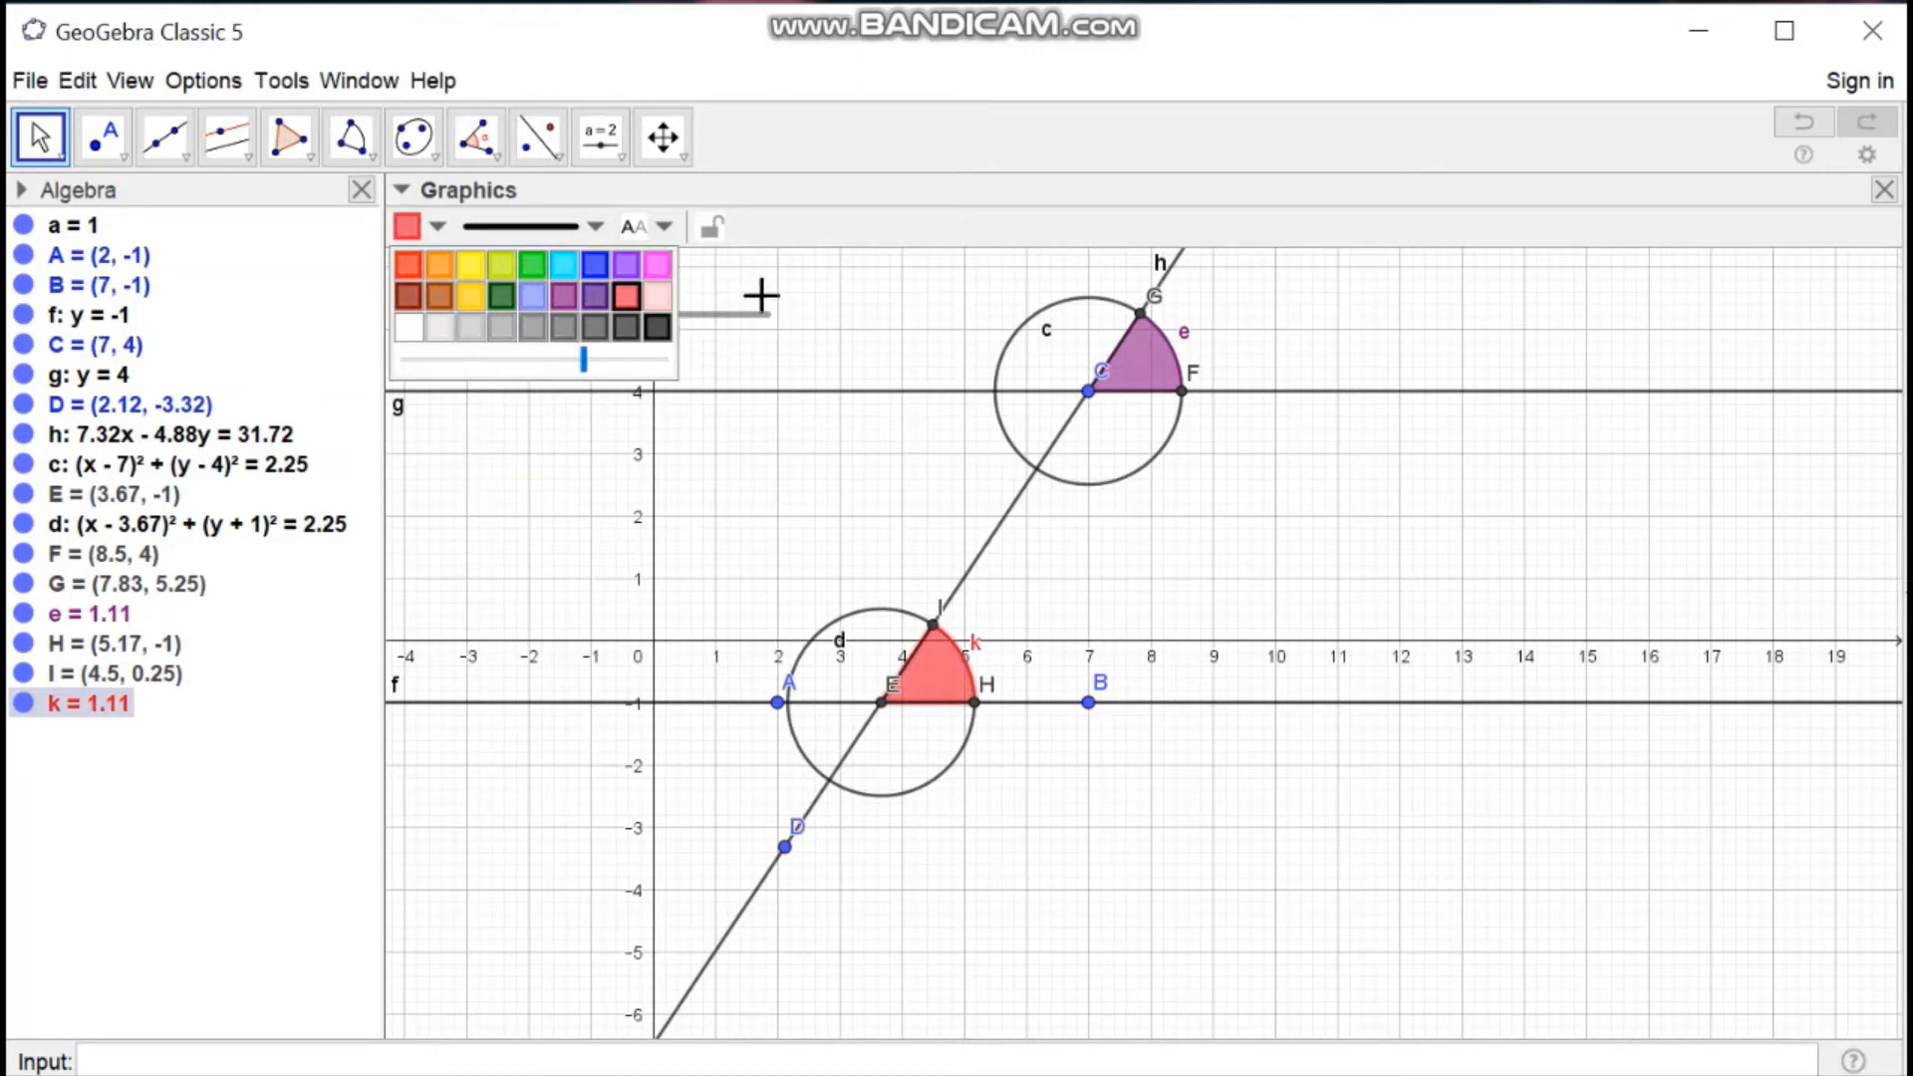
left_click(40, 137)
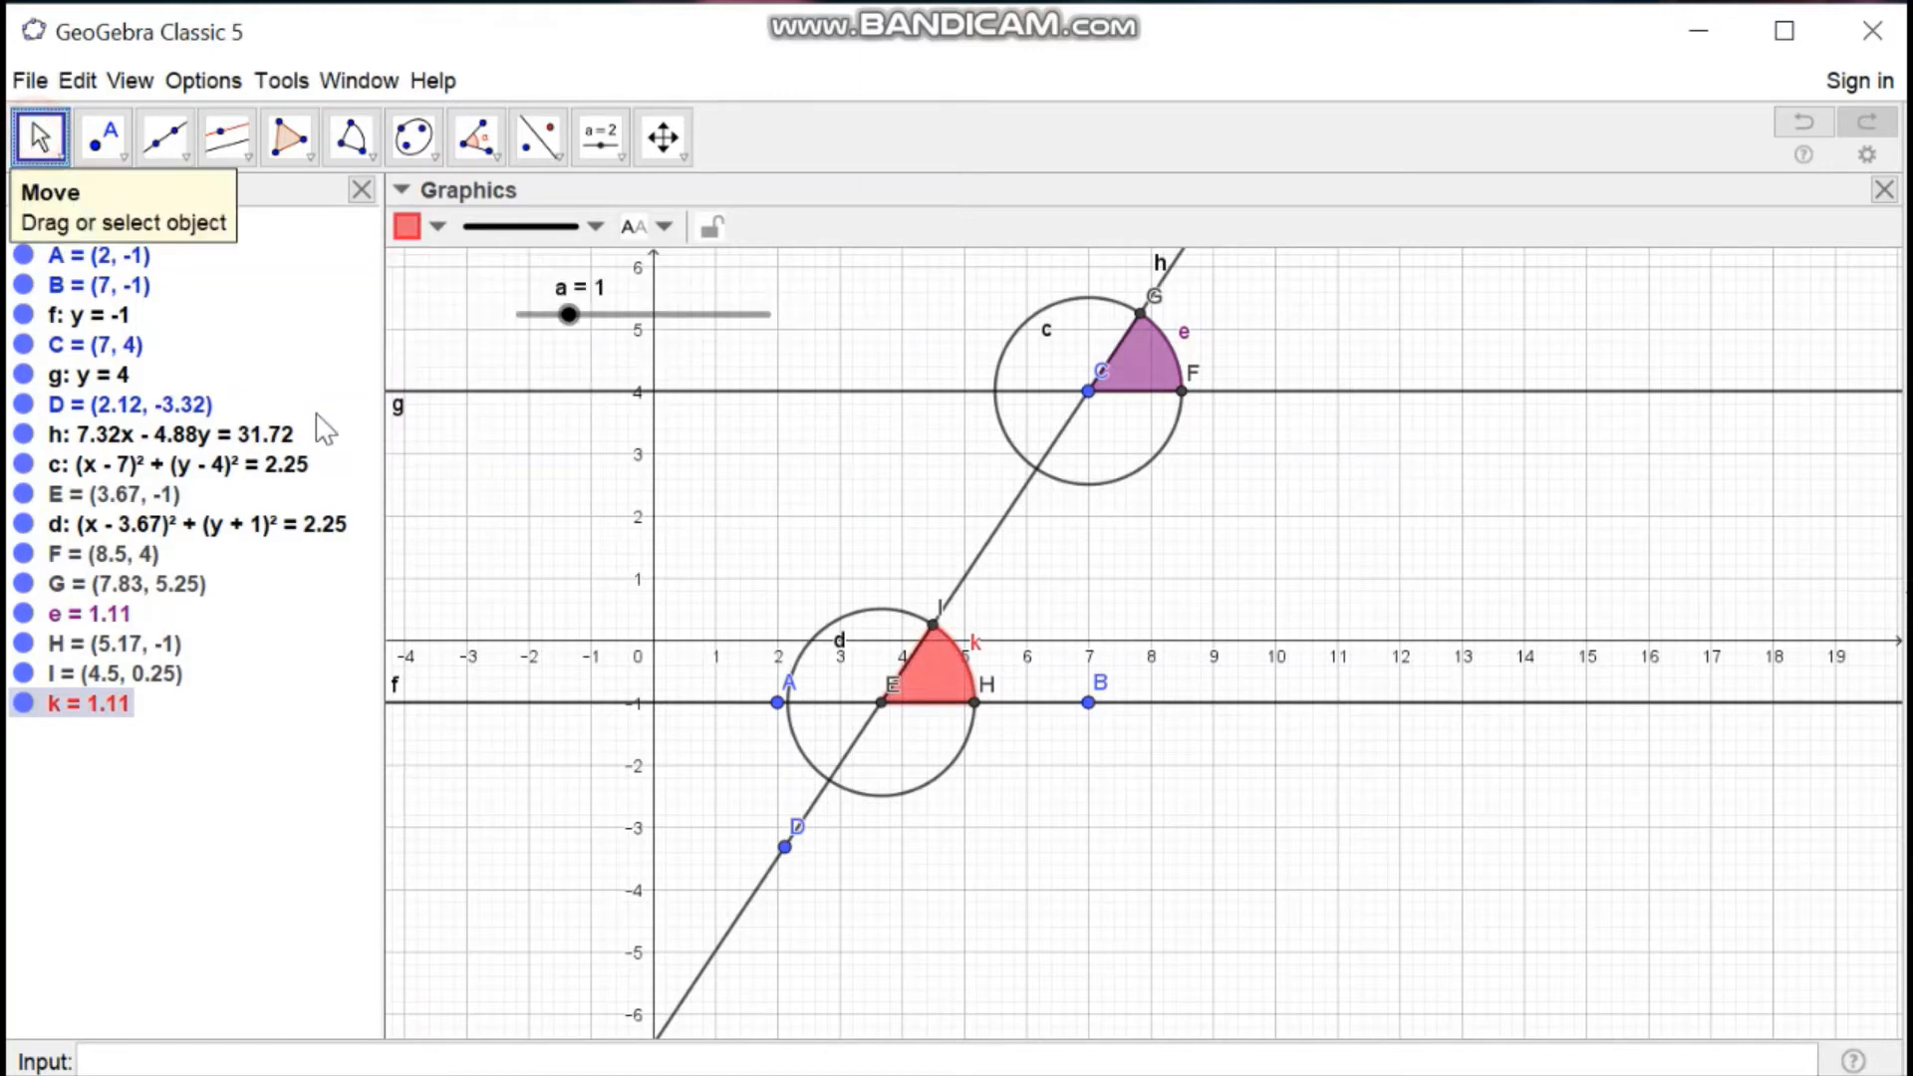
left_click(1392, 610)
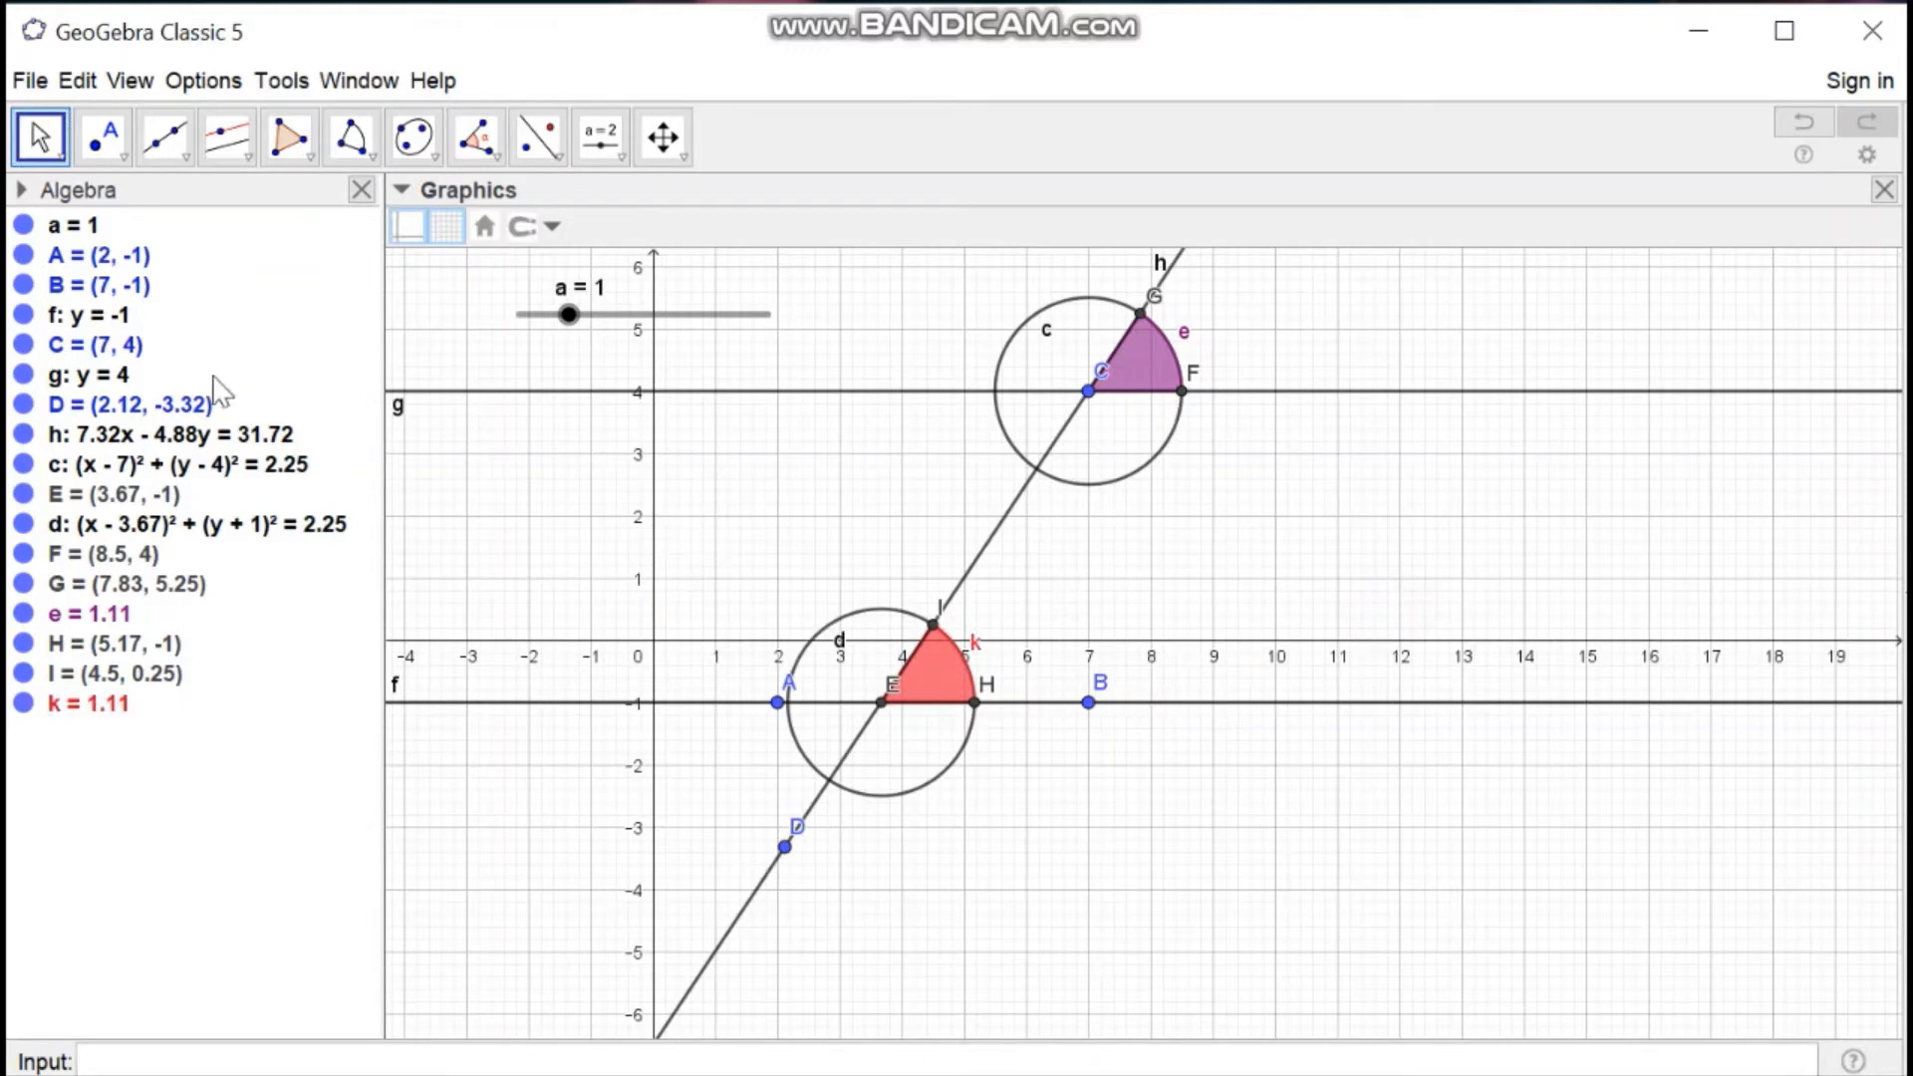
- Draw a segment with given length a starting from point E
left_click(185, 159)
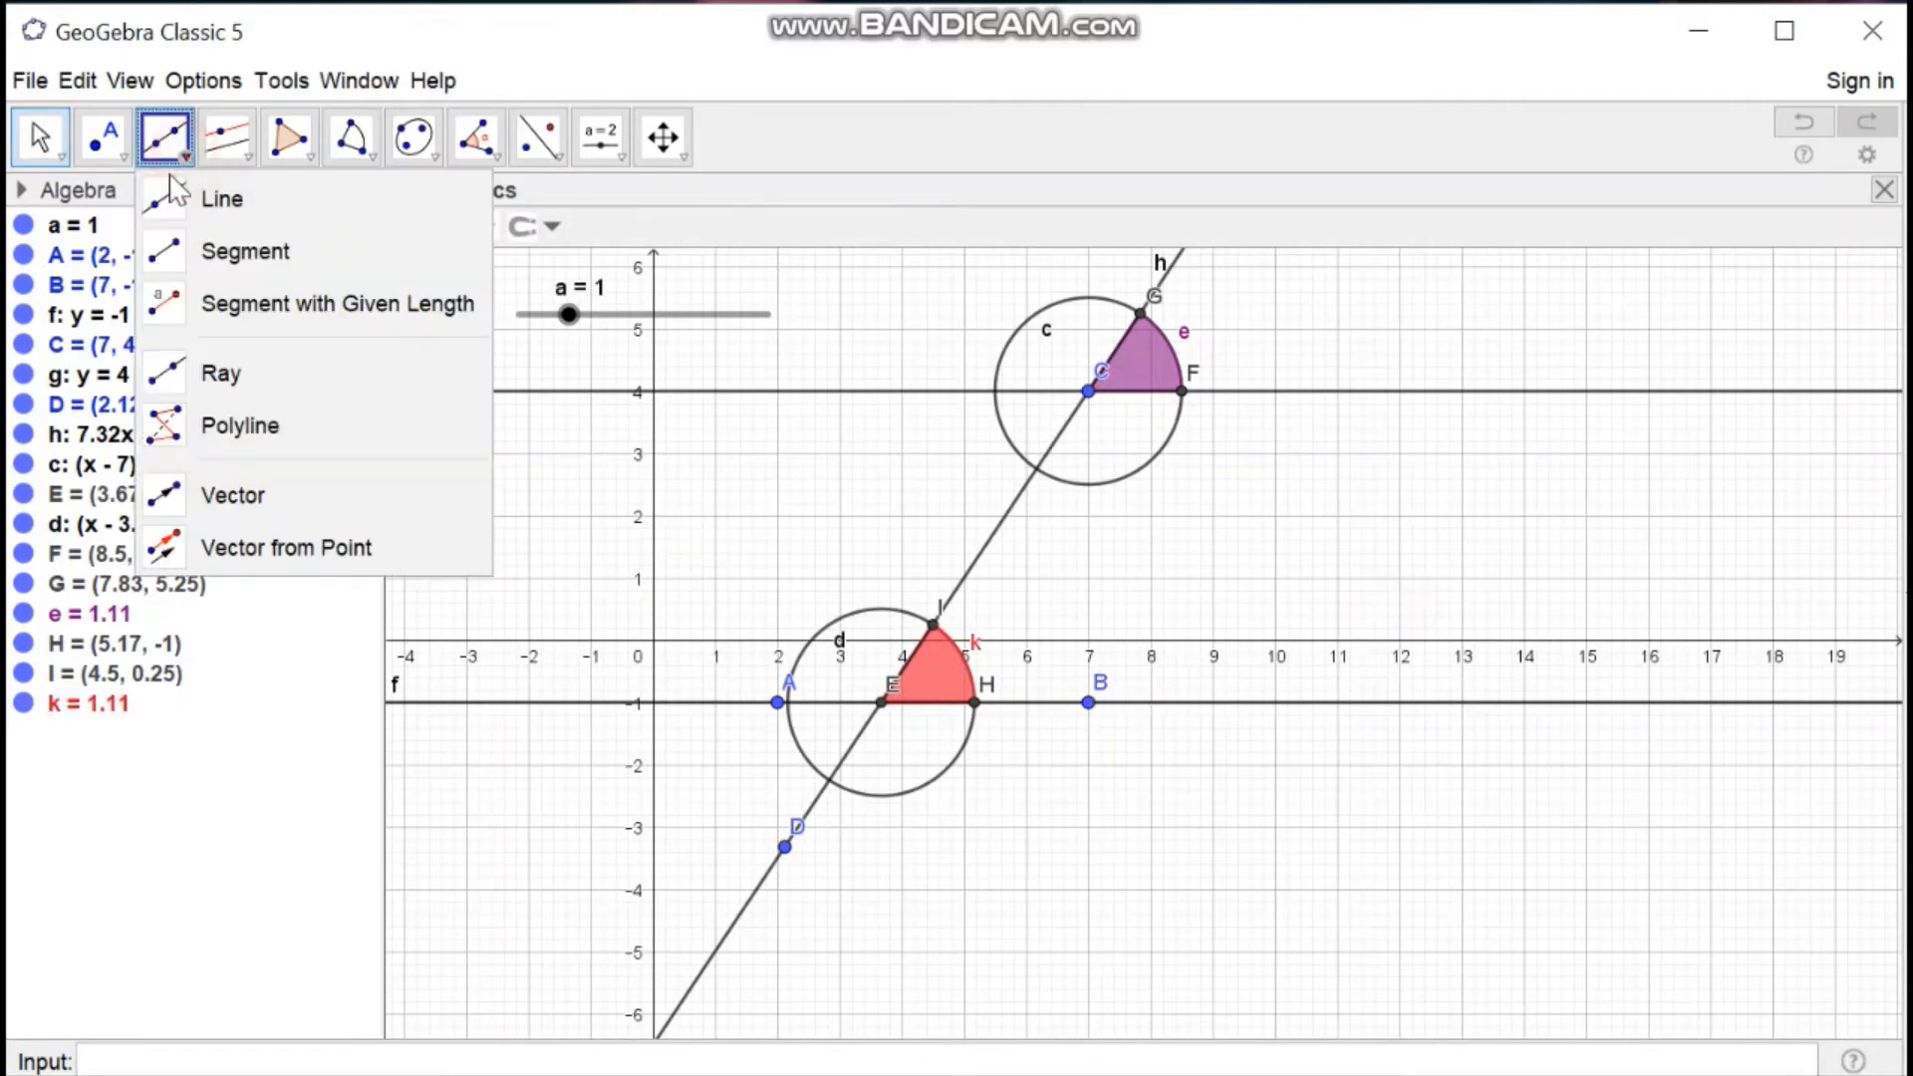
left_click(168, 298)
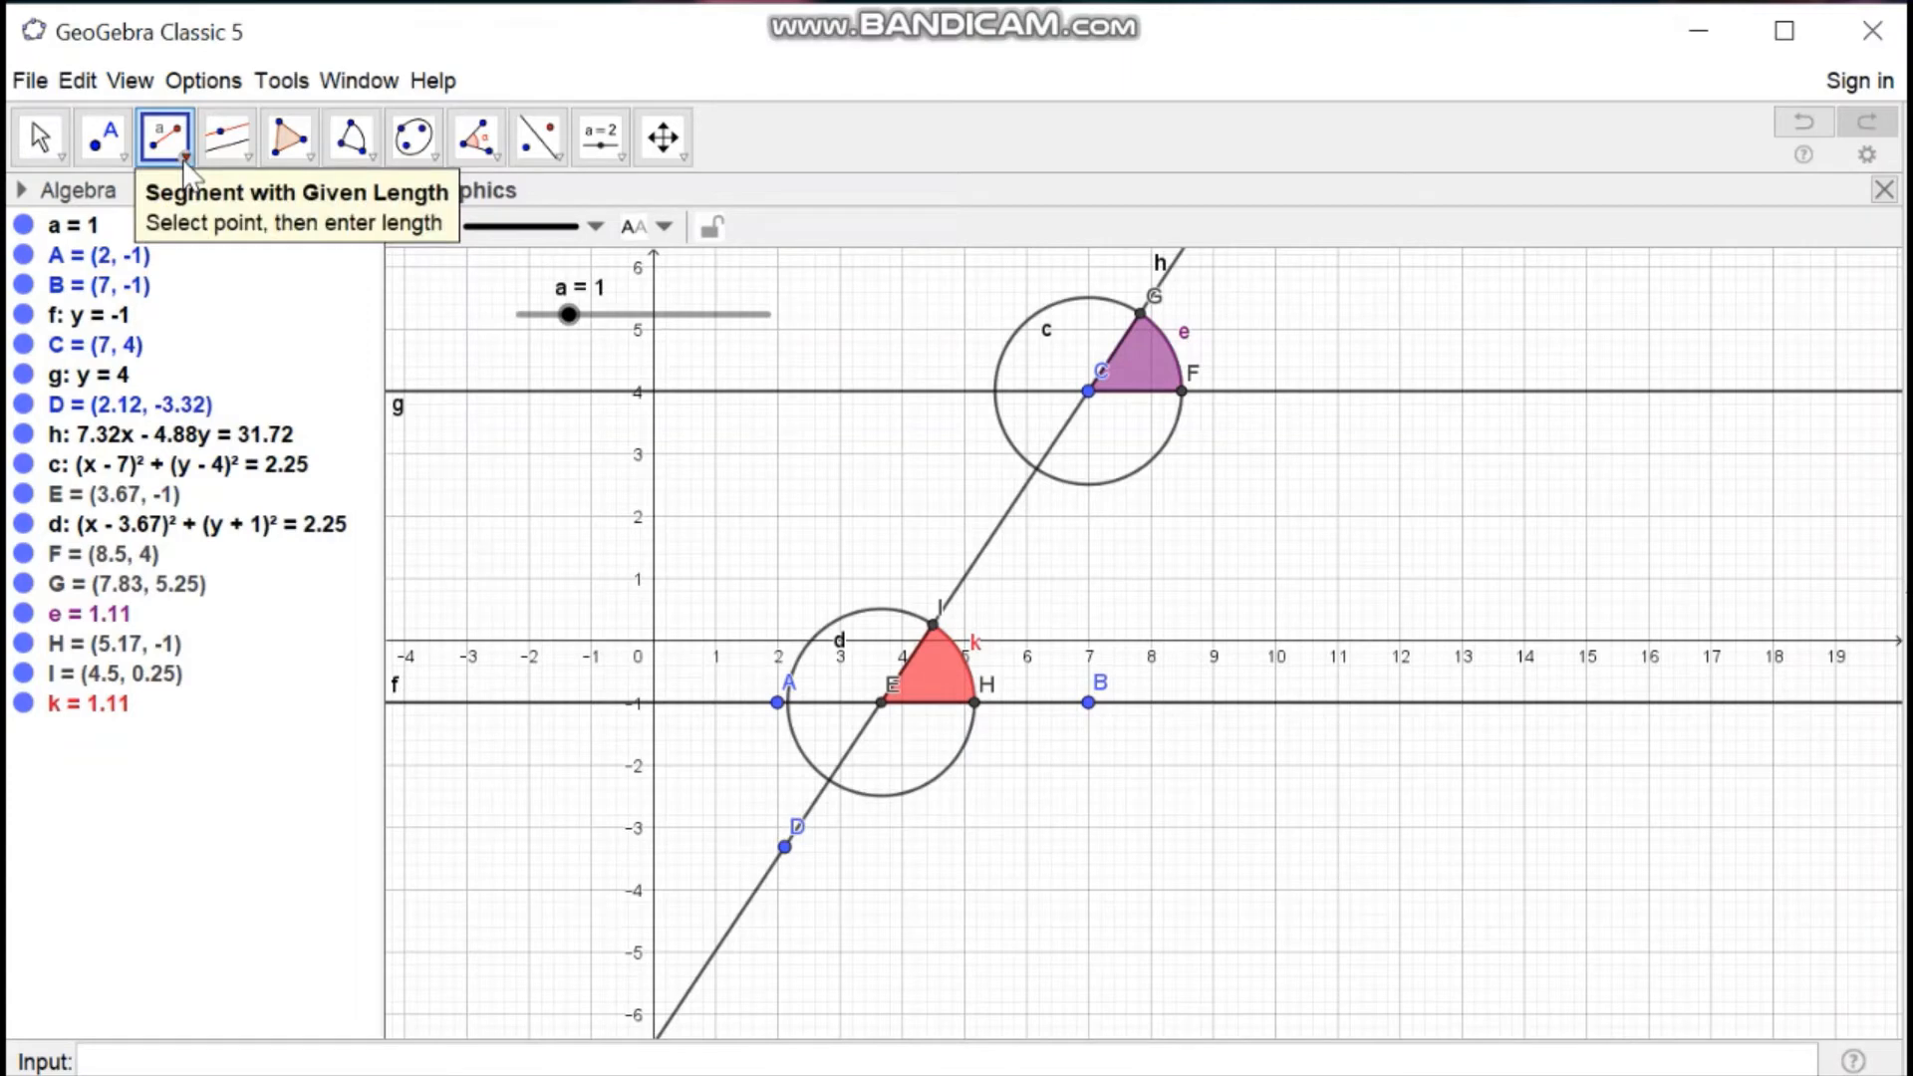
left_click(877, 718)
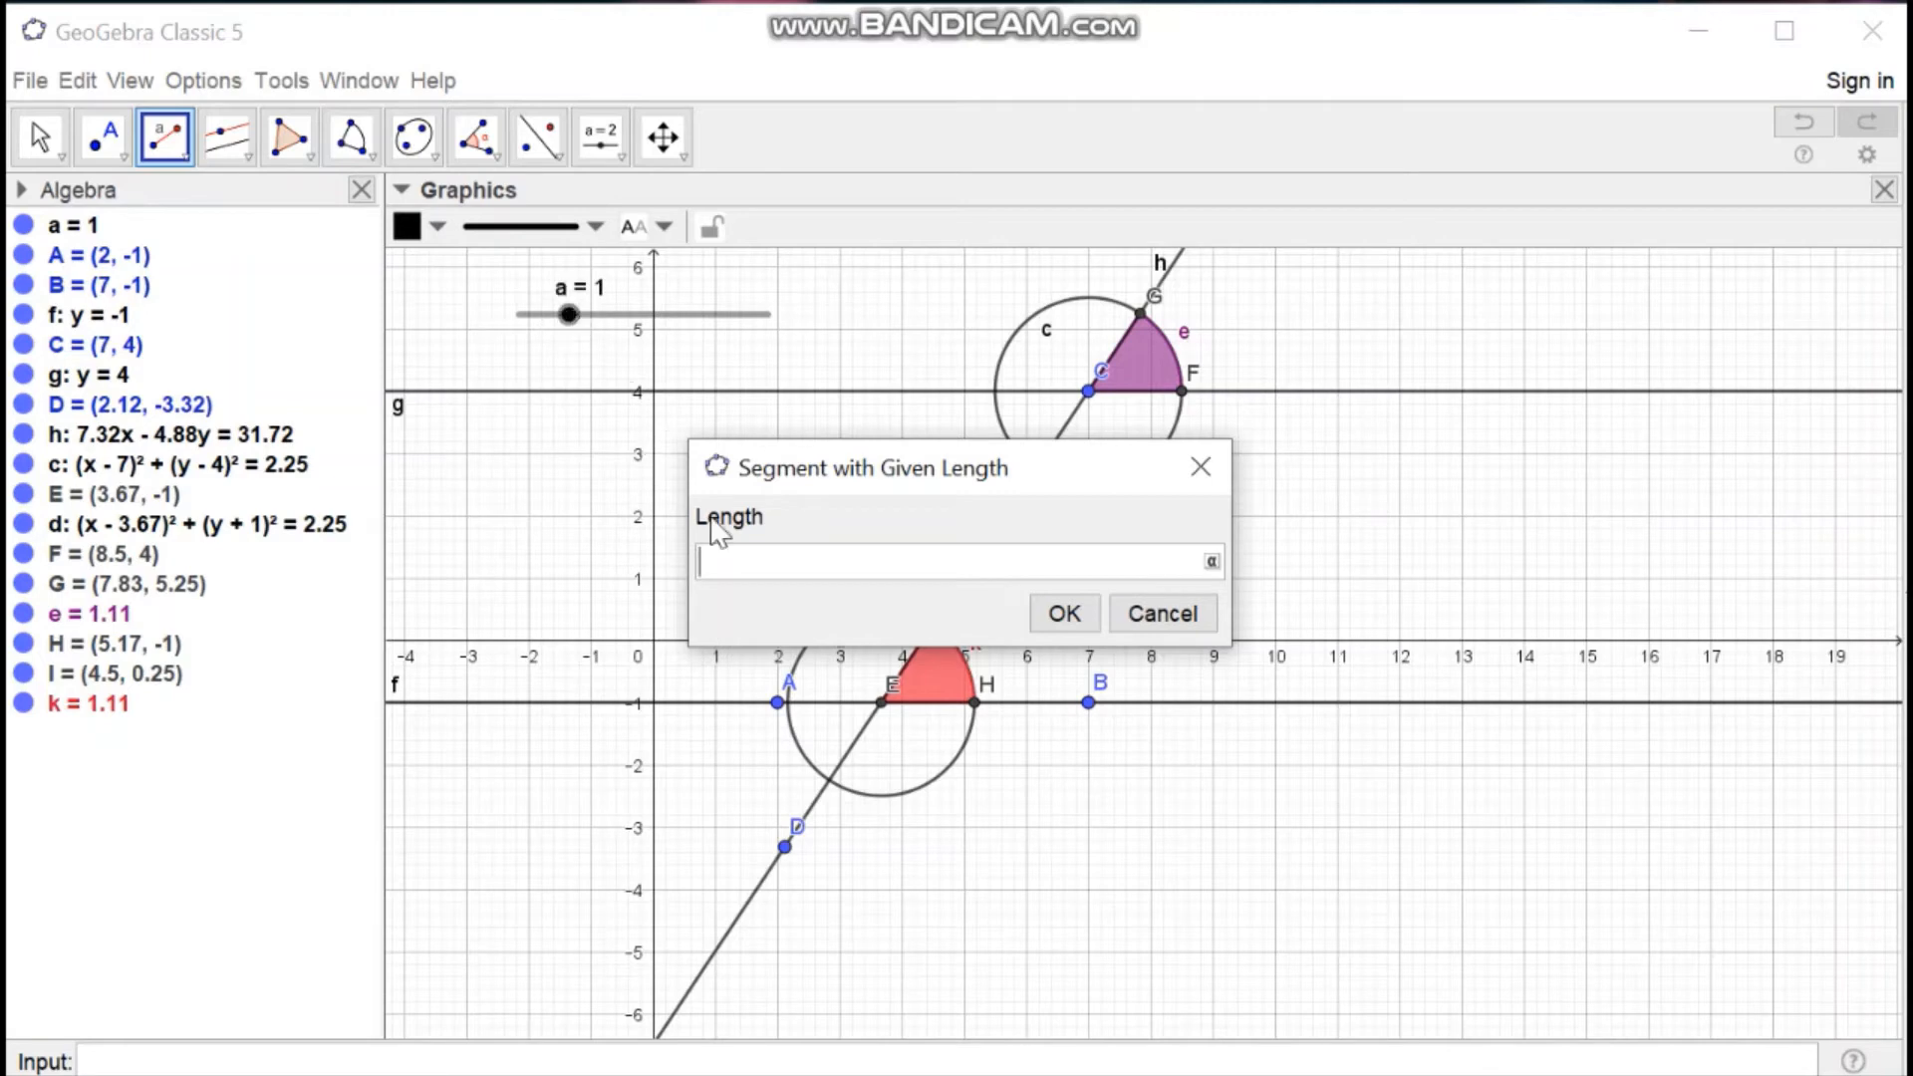
type("a")
left_click(1072, 611)
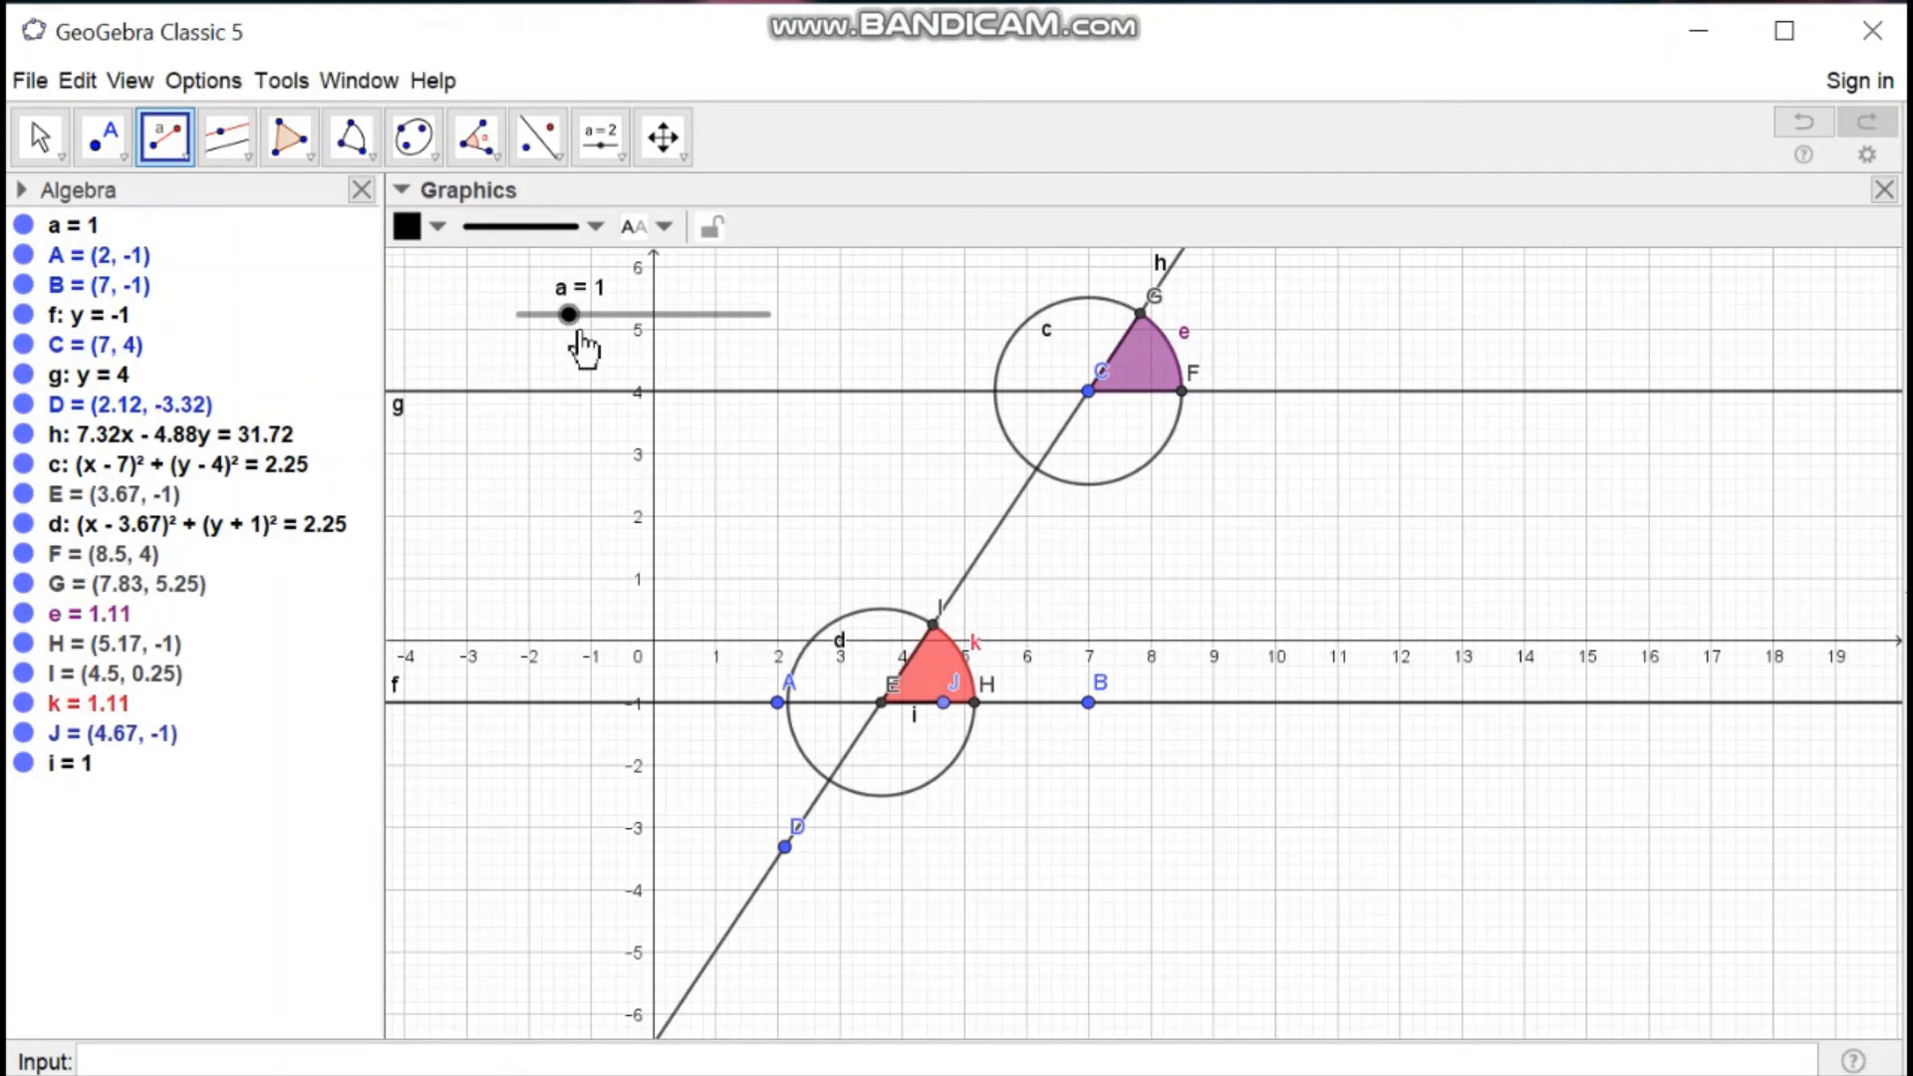
- Set slider a to 5 and swing the segment's endpoint J up onto transversal h, just below point C
left_click_drag(569, 314, 646, 327)
left_click_drag(775, 321, 820, 369)
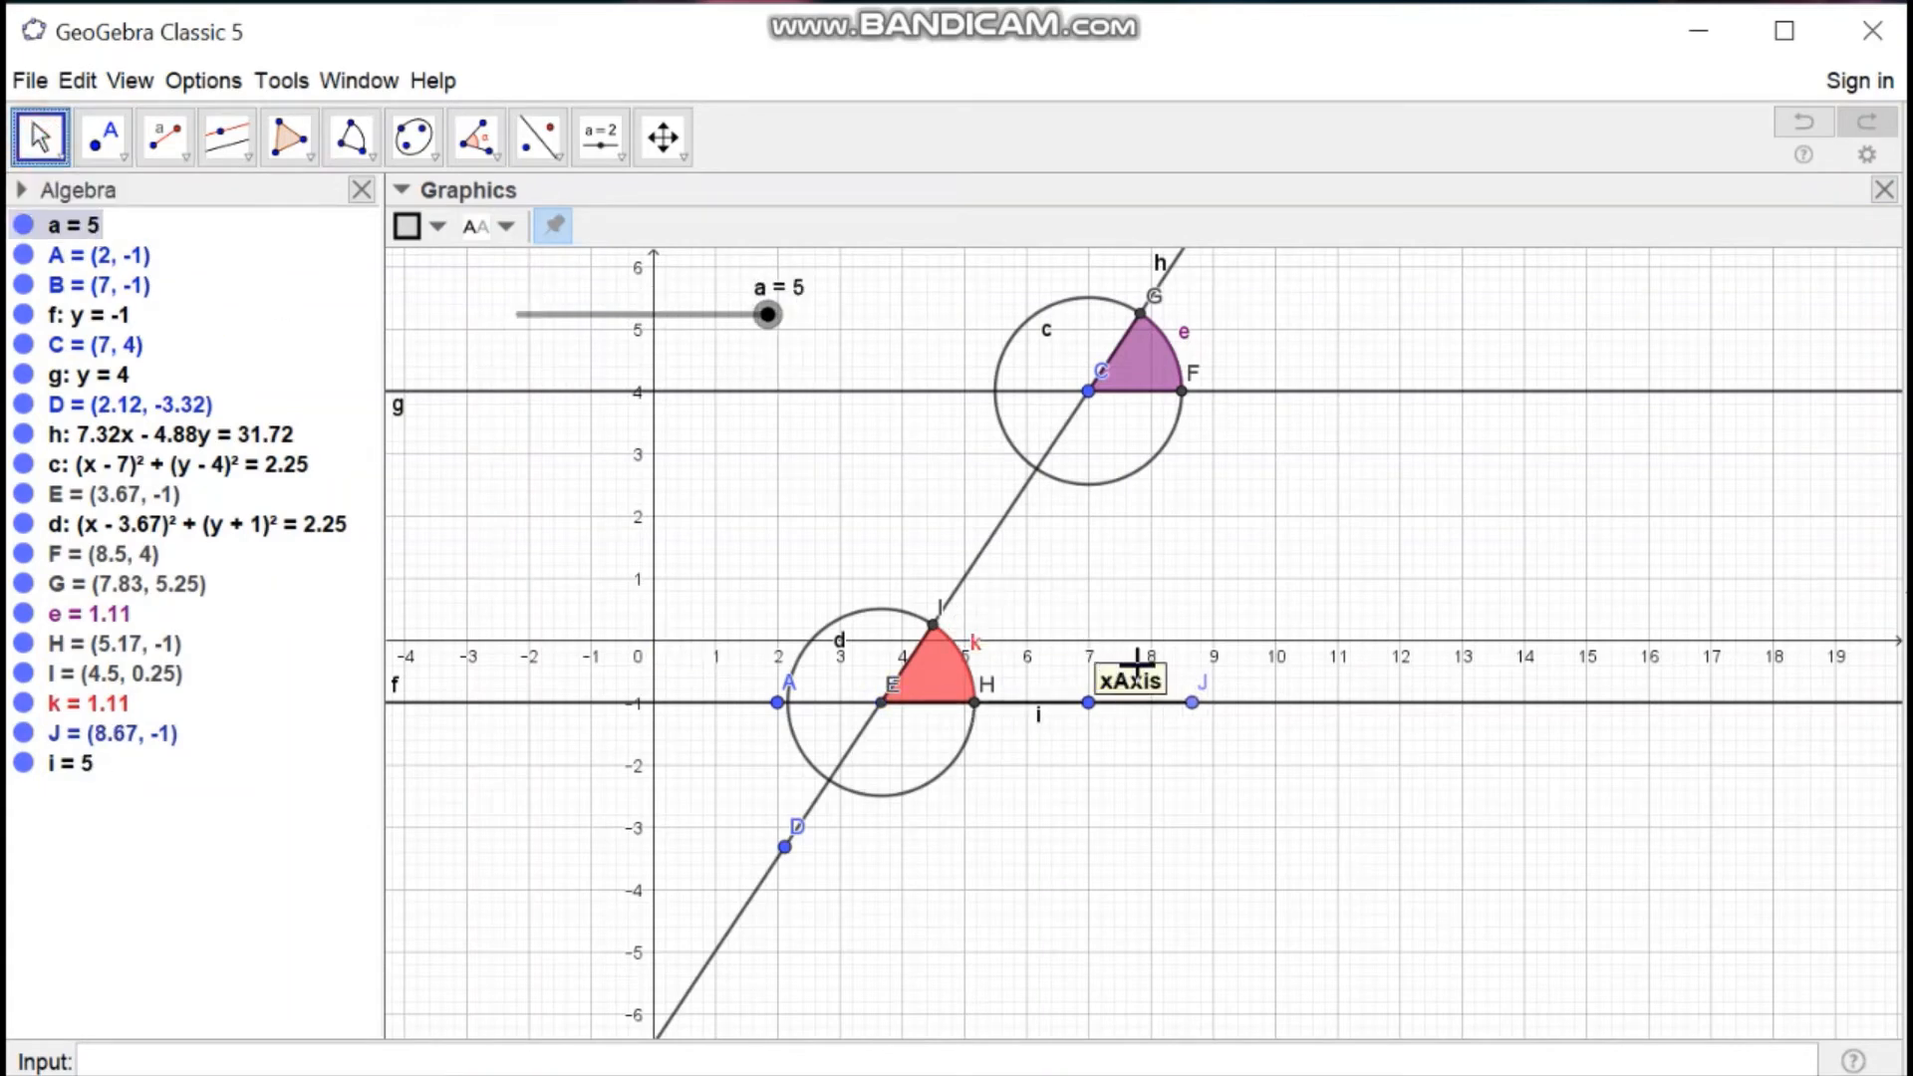
left_click_drag(1192, 705, 1004, 536)
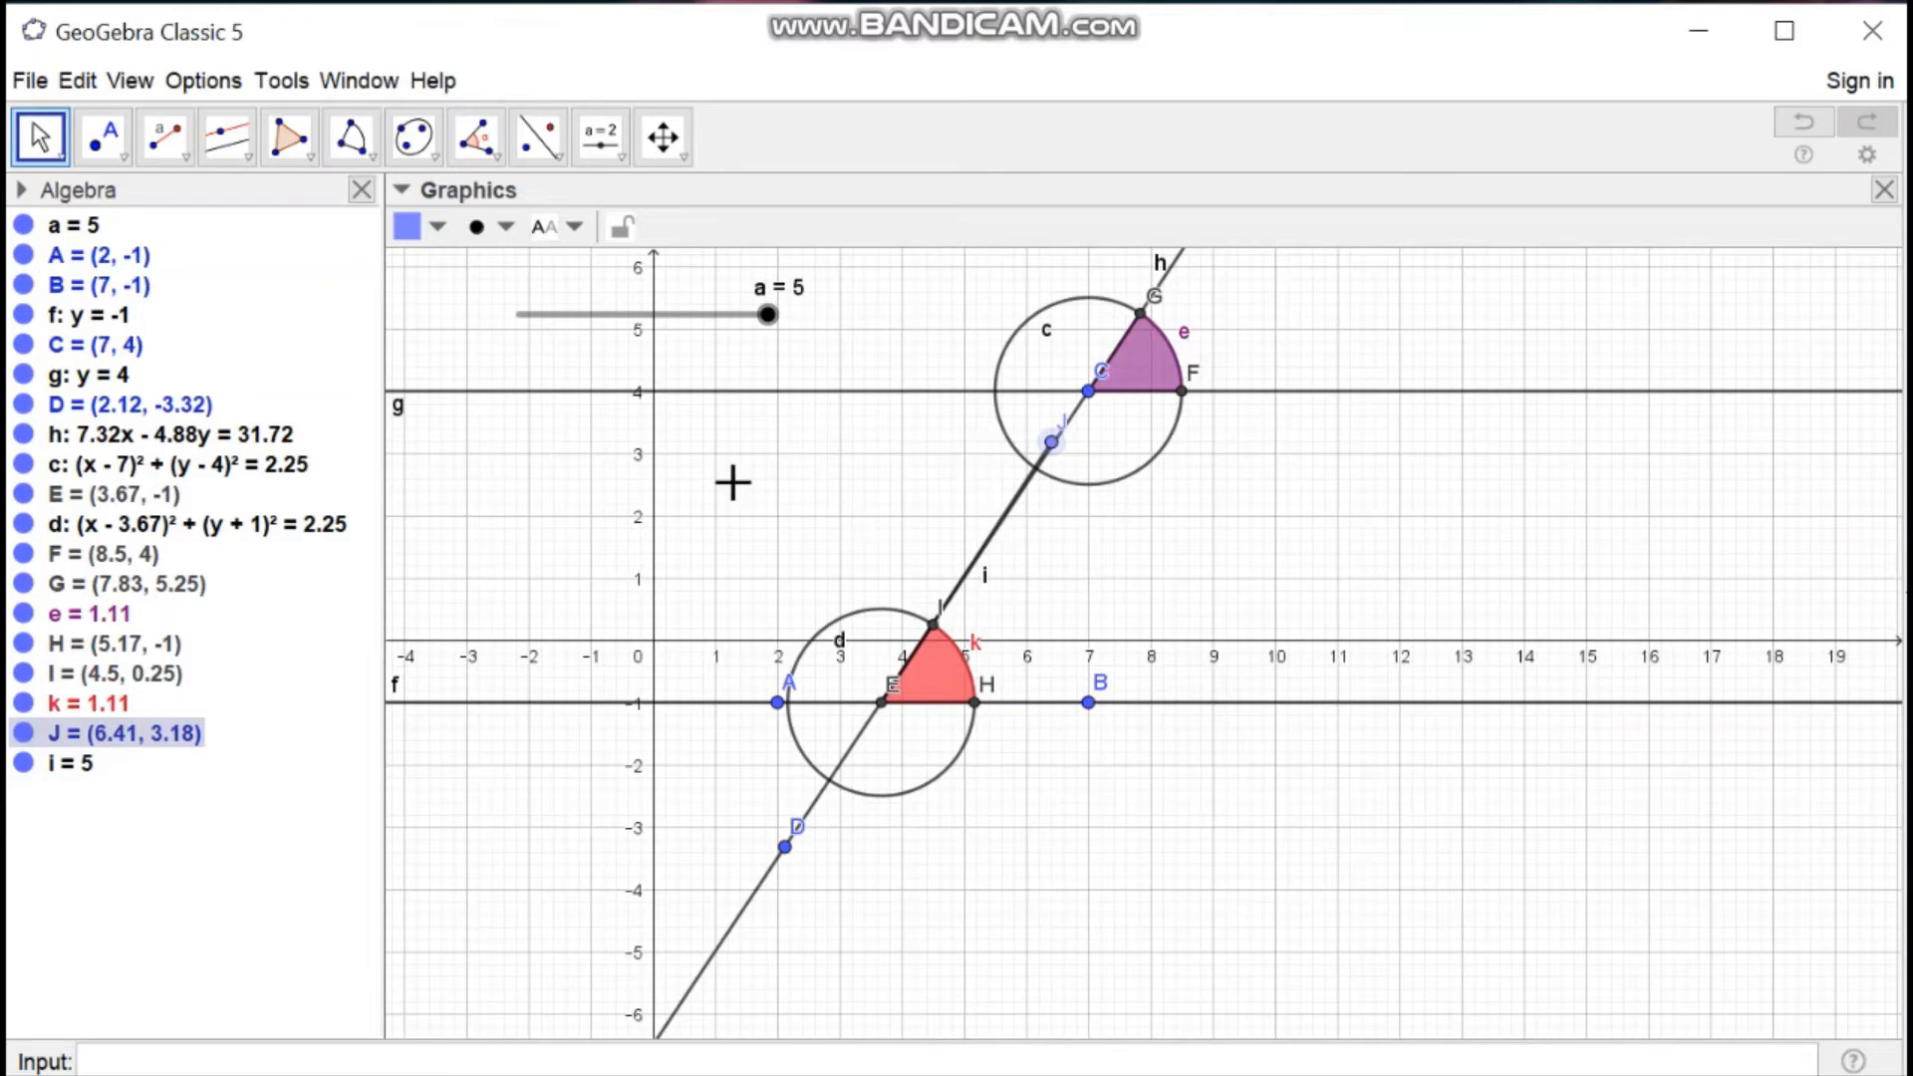
- Set the maximum of slider a to 6 in its object properties
right_click(768, 317)
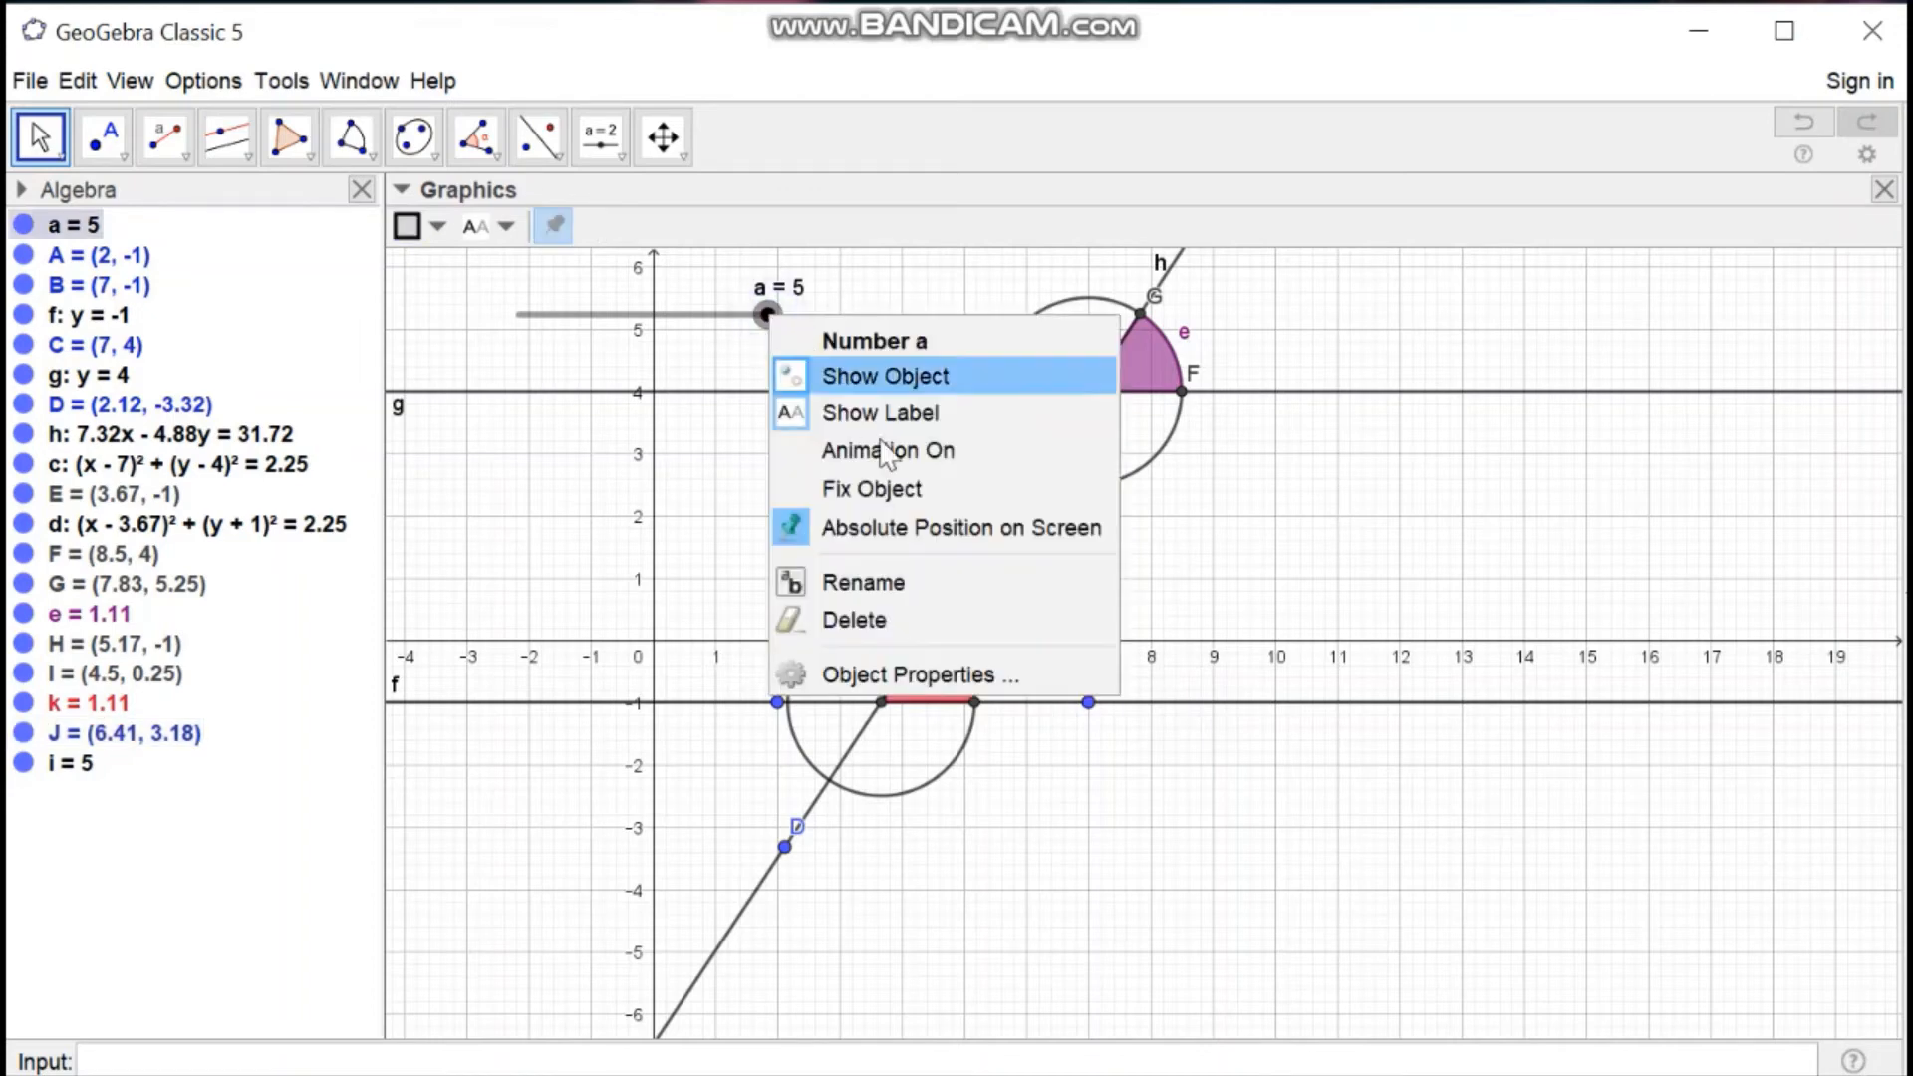
left_click(981, 674)
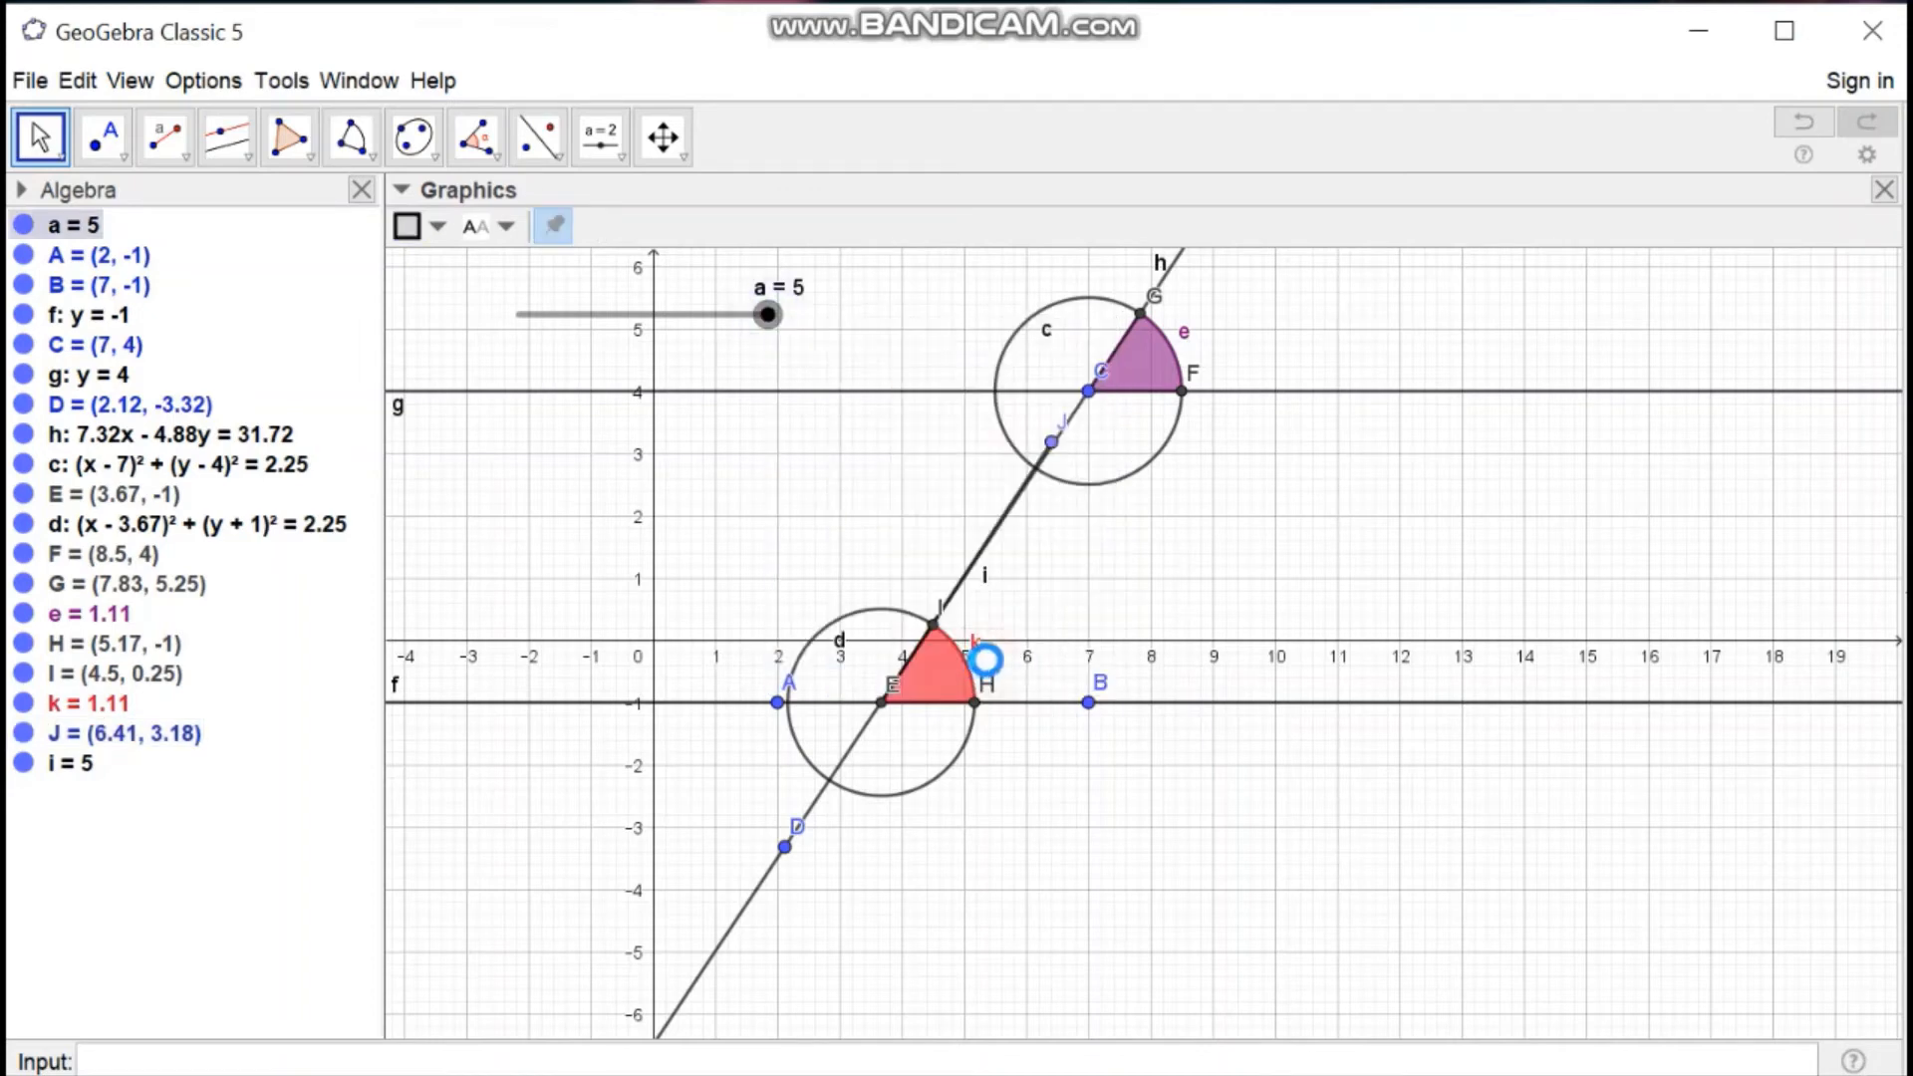
left_click(1722, 397)
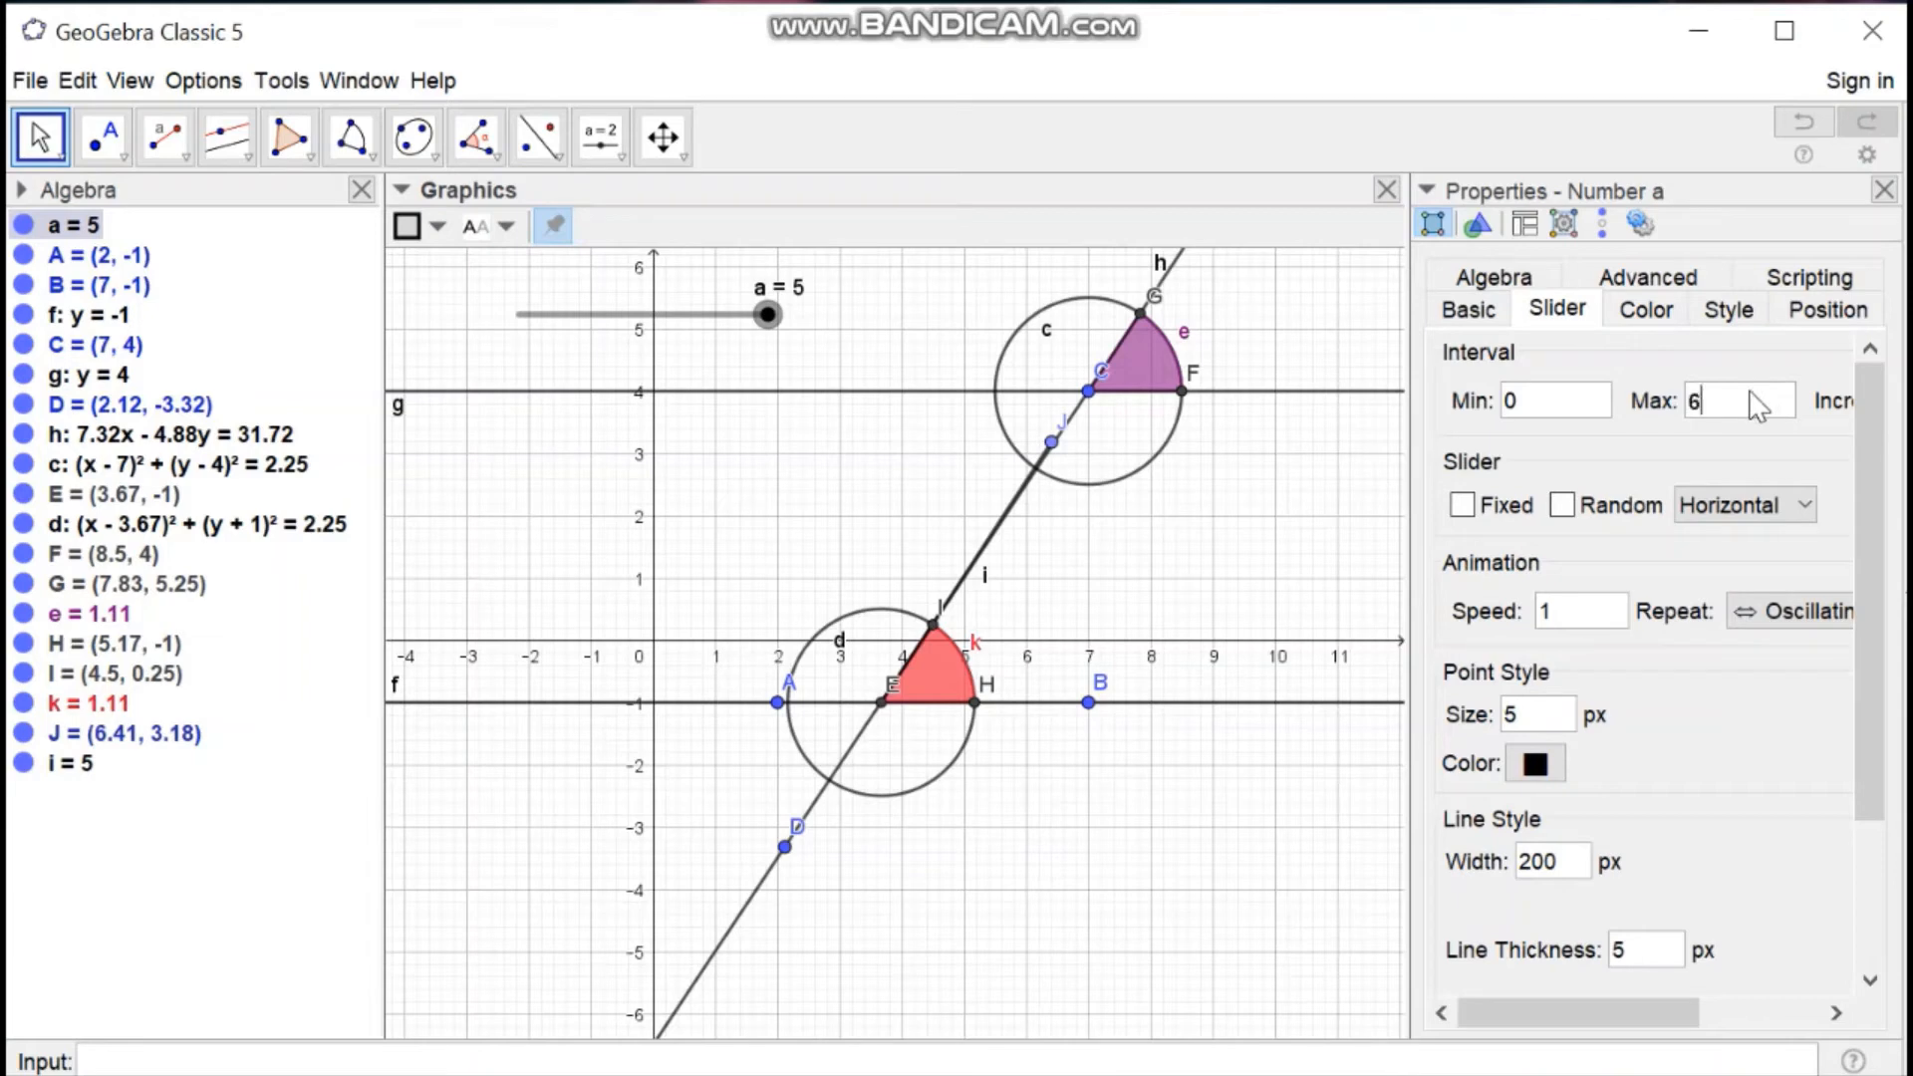
left_click(1883, 191)
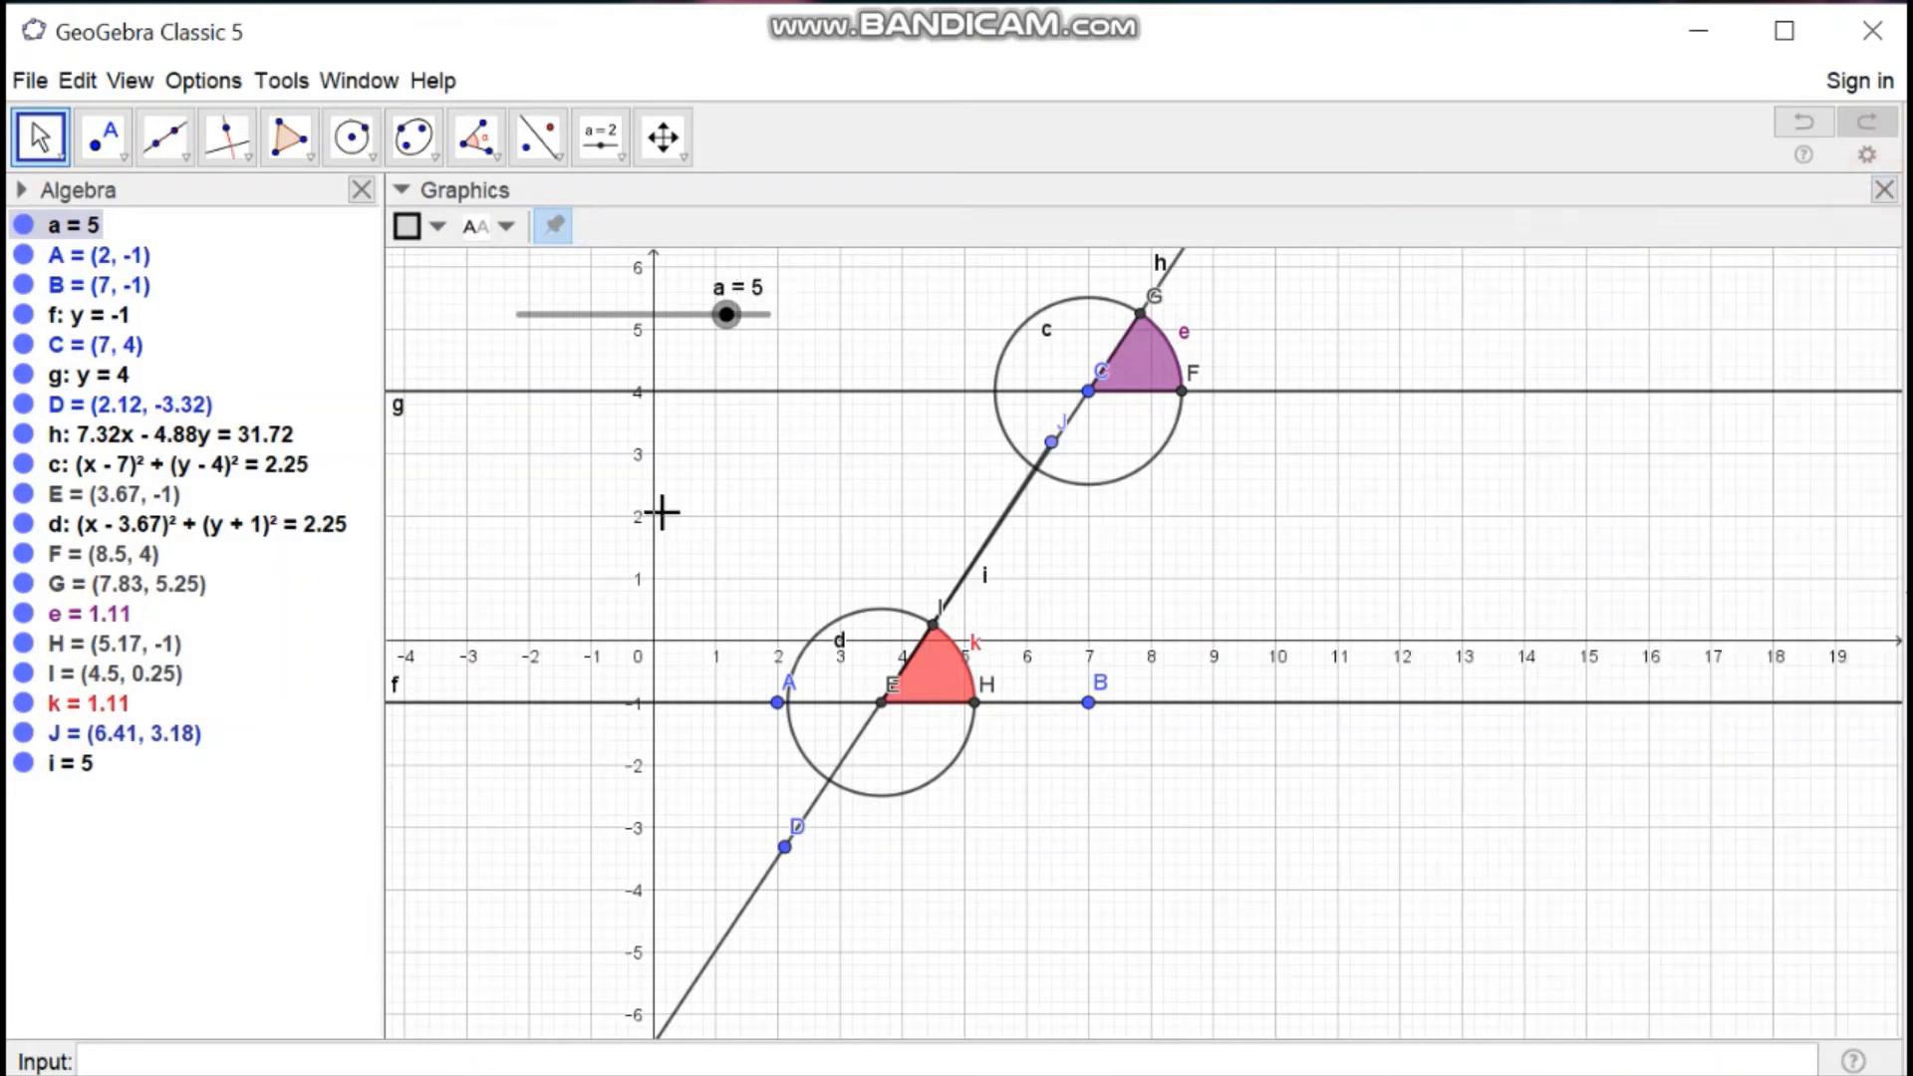
- Test the segment's movement along the transversal by lowering slider a to 3.3 and raising it to 5.7
left_click(725, 317)
left_click_drag(726, 317, 655, 373)
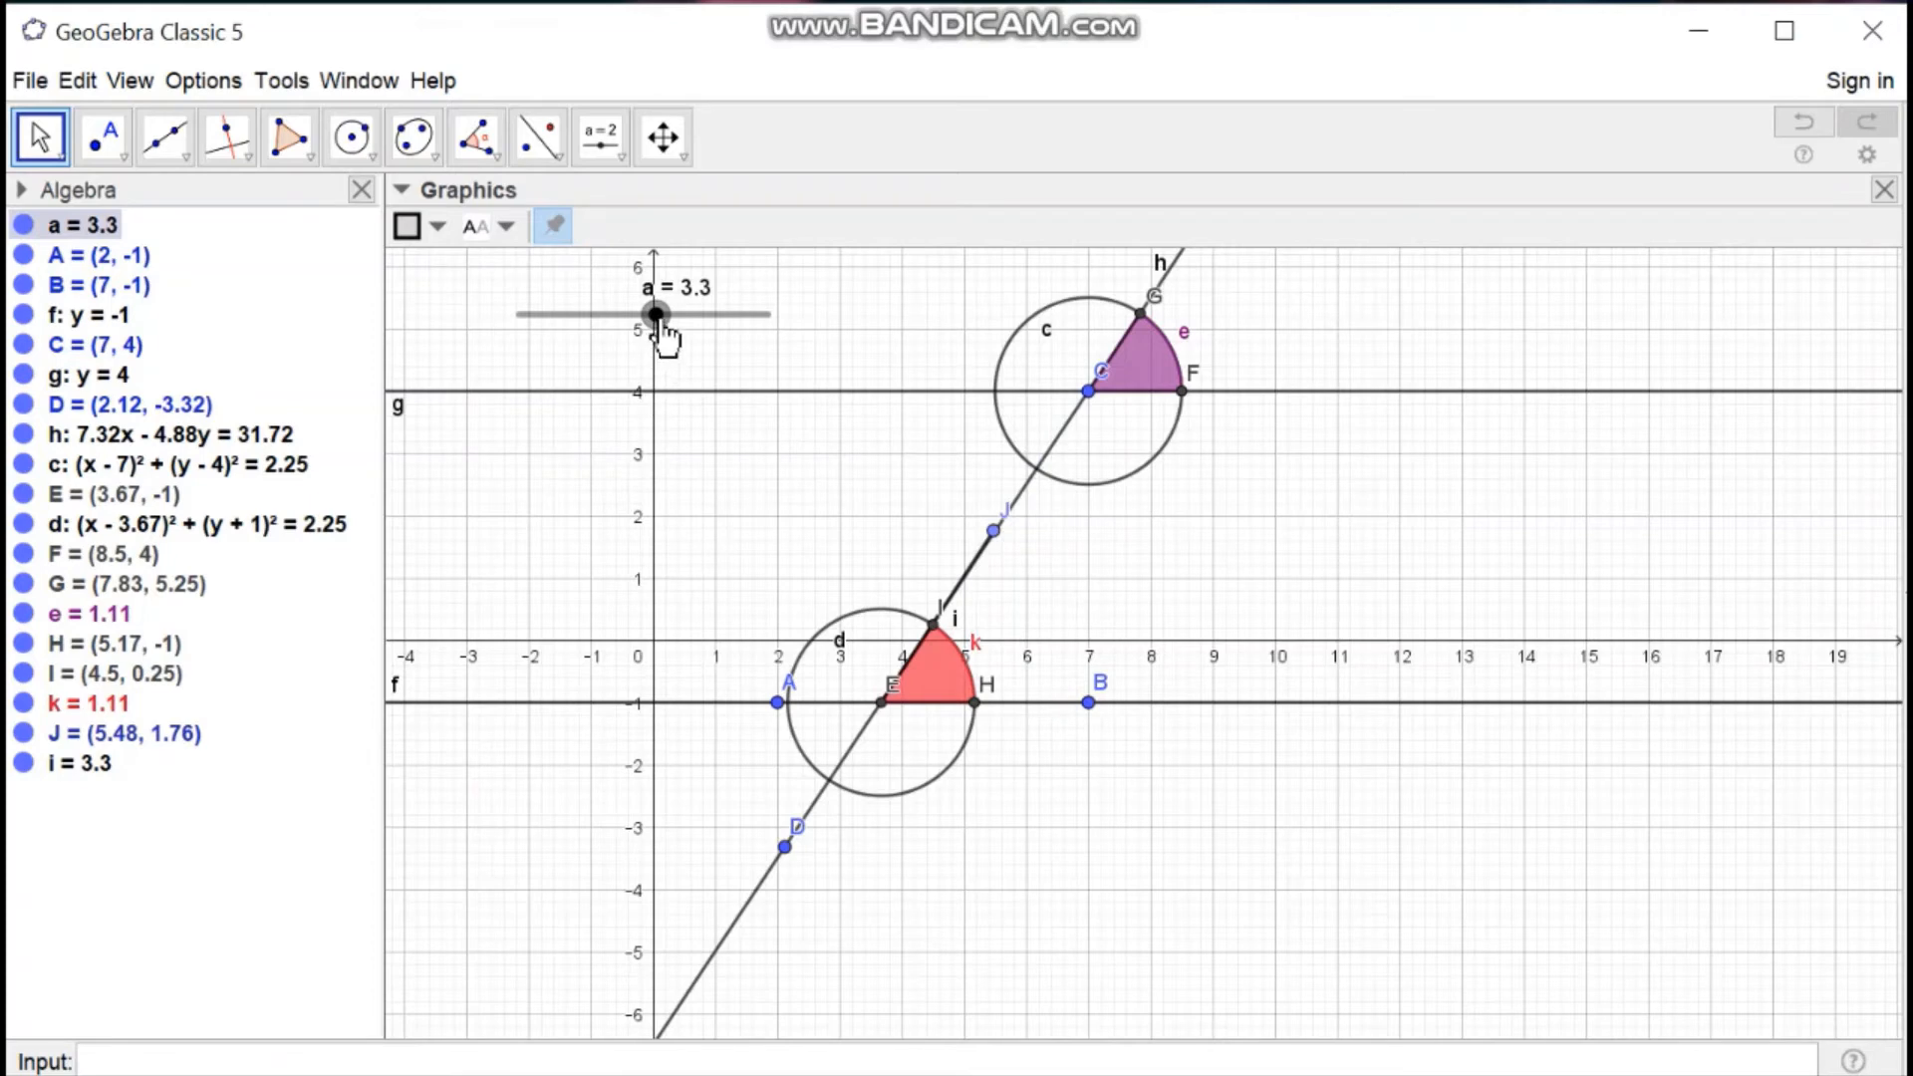
left_click_drag(662, 331, 759, 374)
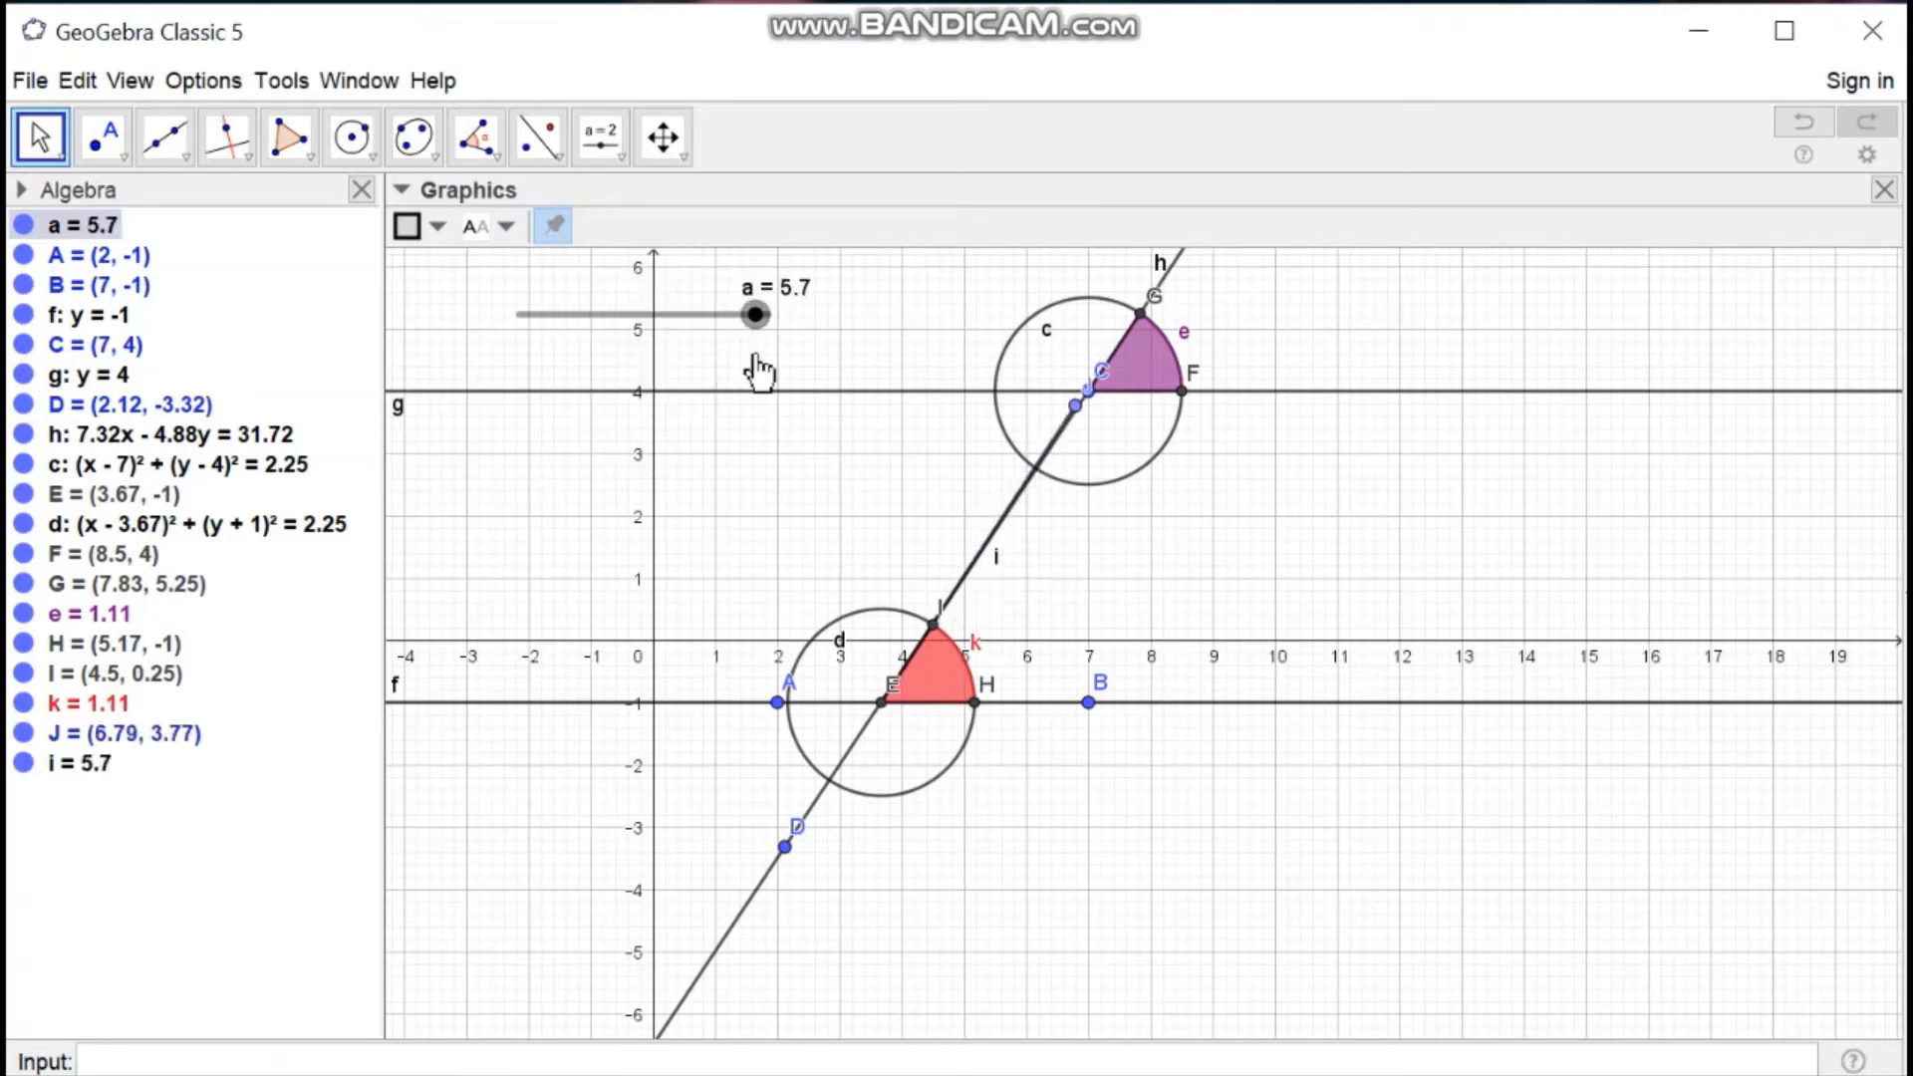
- Draw a vector from point E to the segment's endpoint J
left_click(124, 160)
left_click(171, 152)
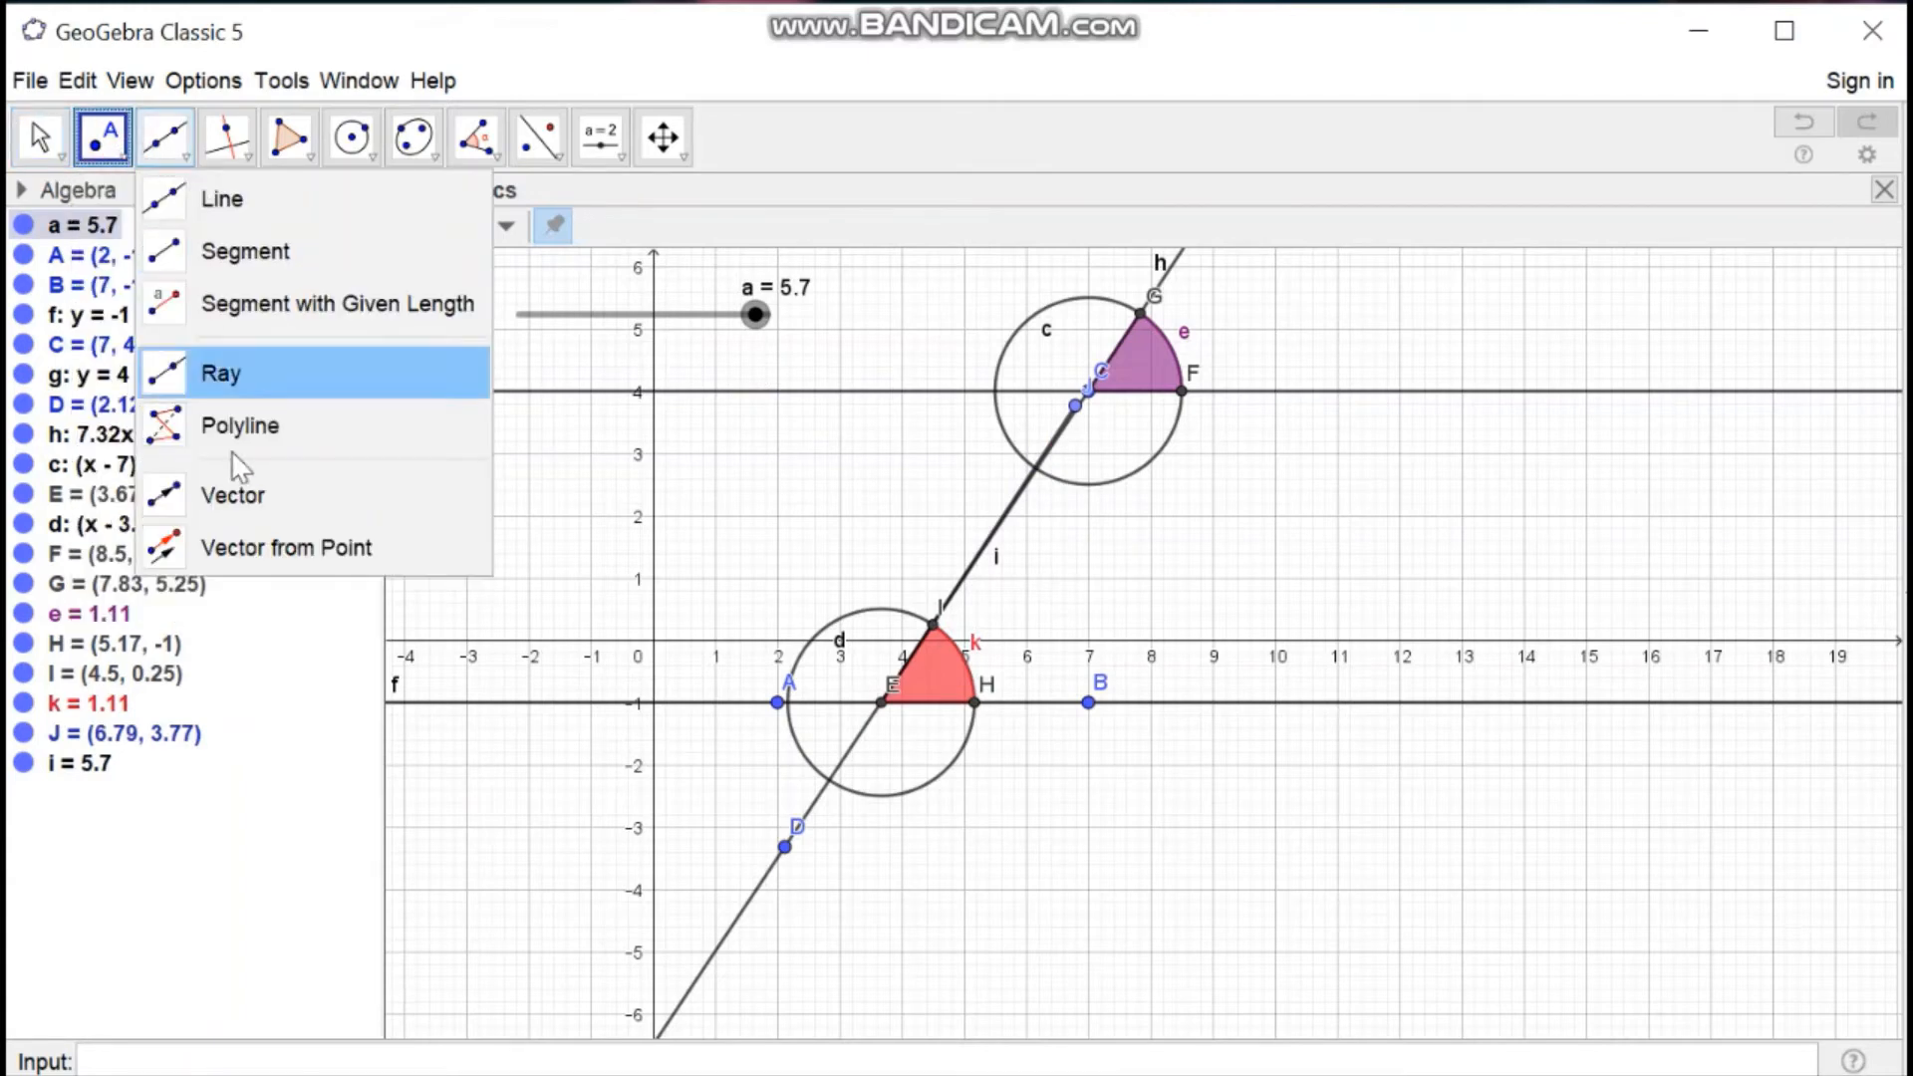
left_click(261, 497)
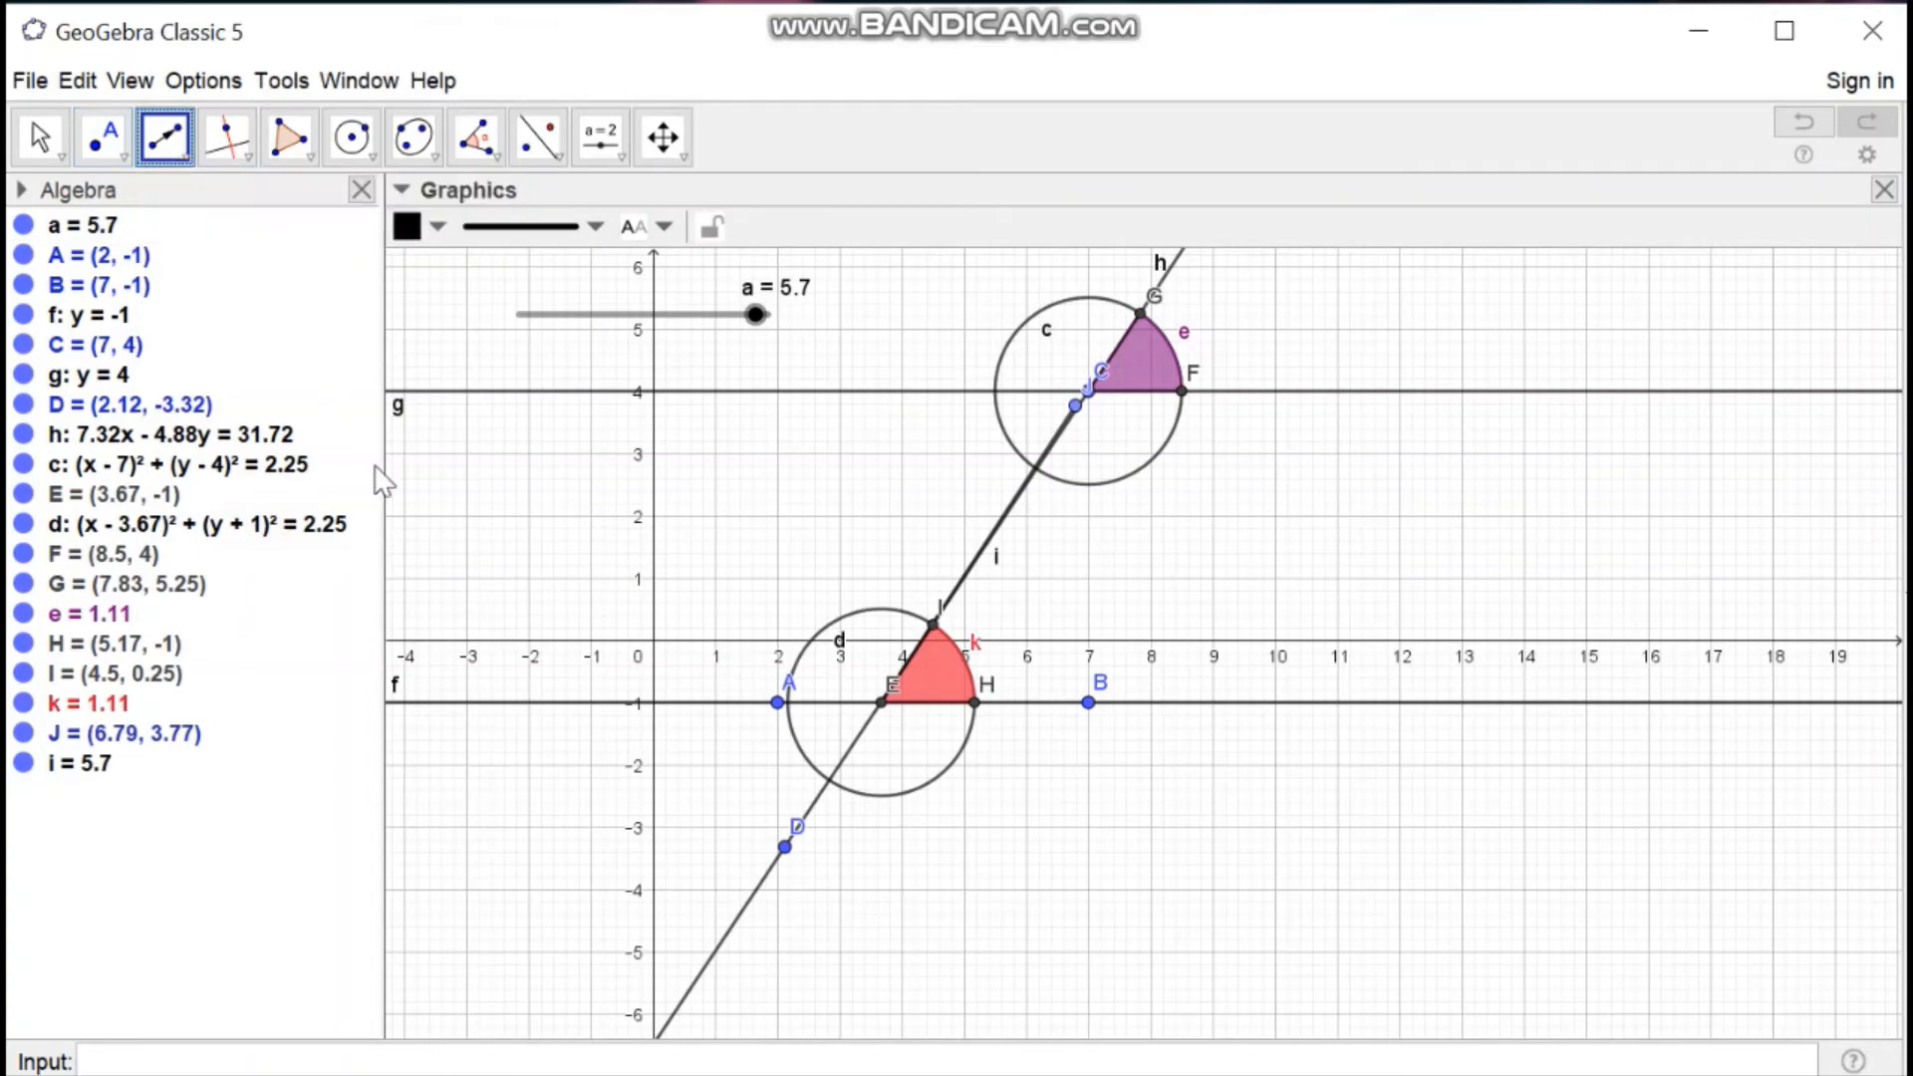
left_click(881, 704)
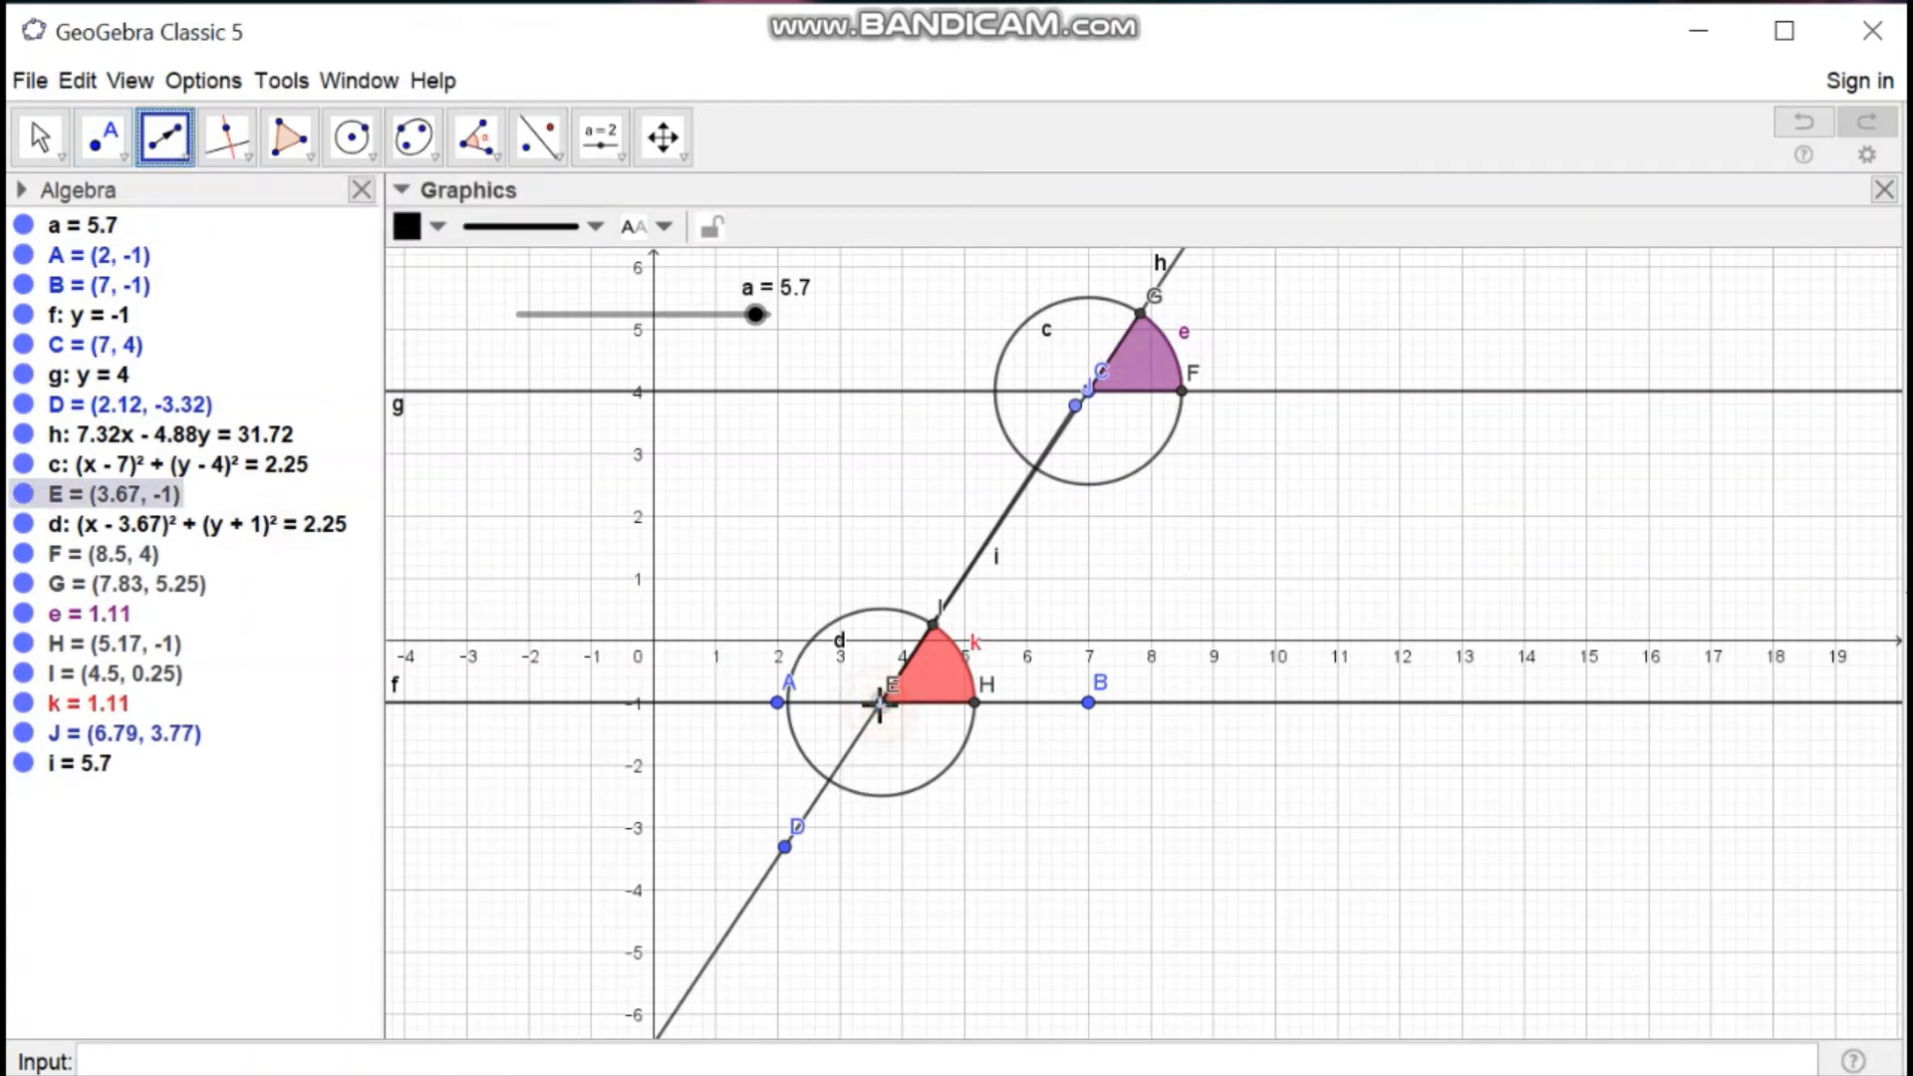
left_click(1077, 409)
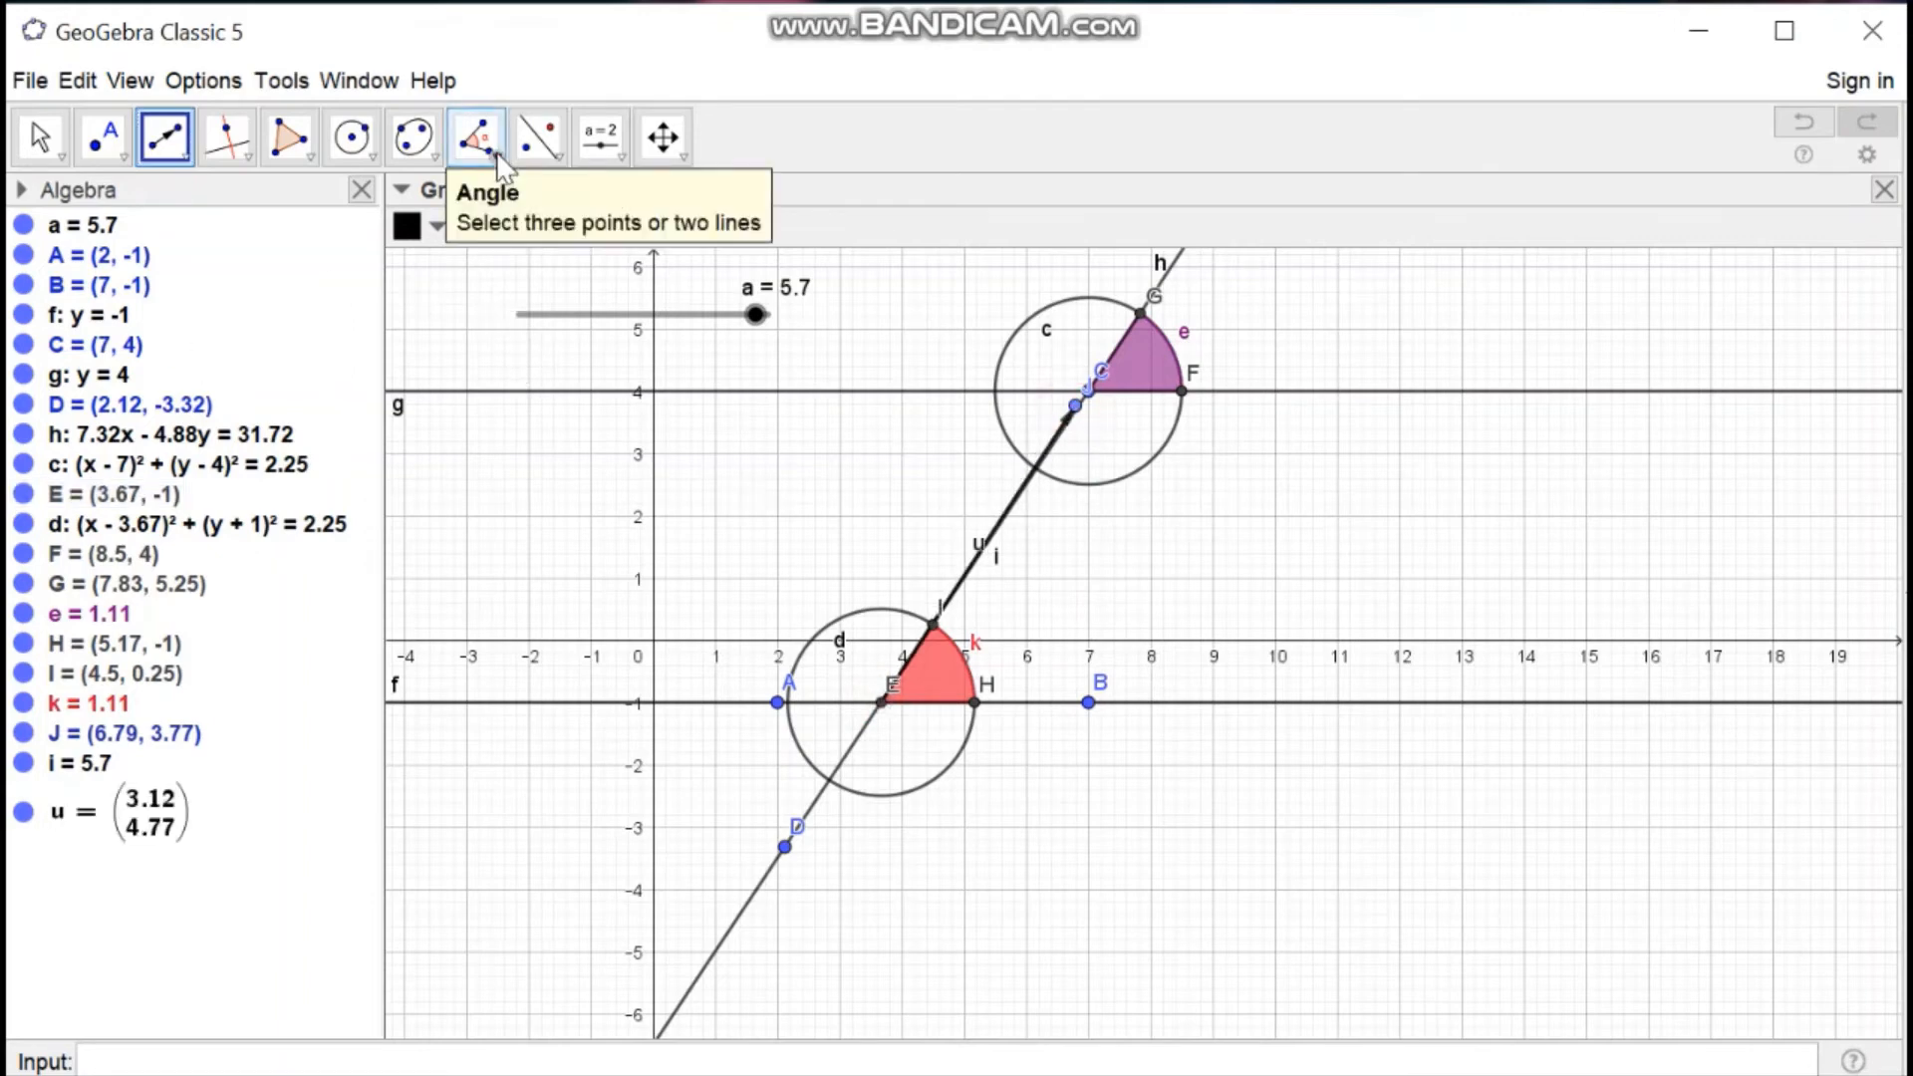
- Translate the red sector k by vector u and lower slider a to 1.1
left_click(559, 158)
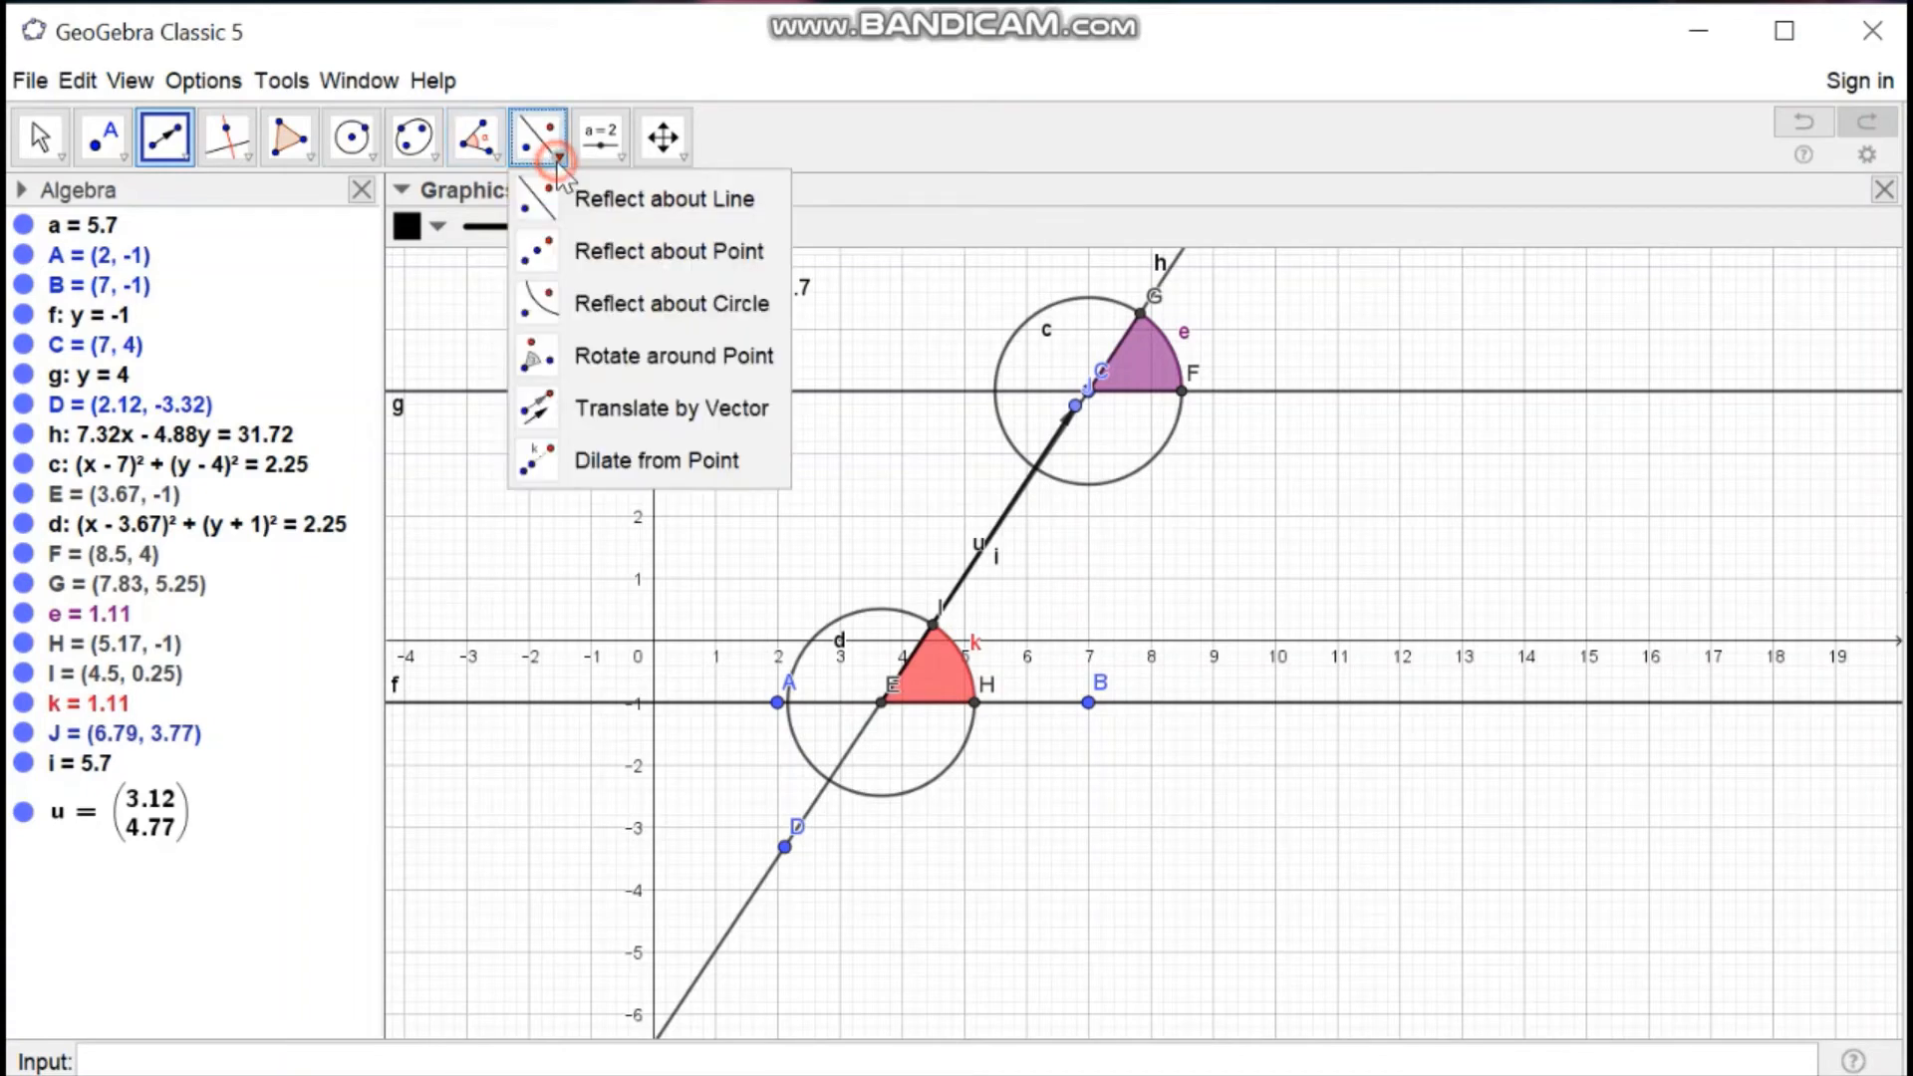
left_click(604, 408)
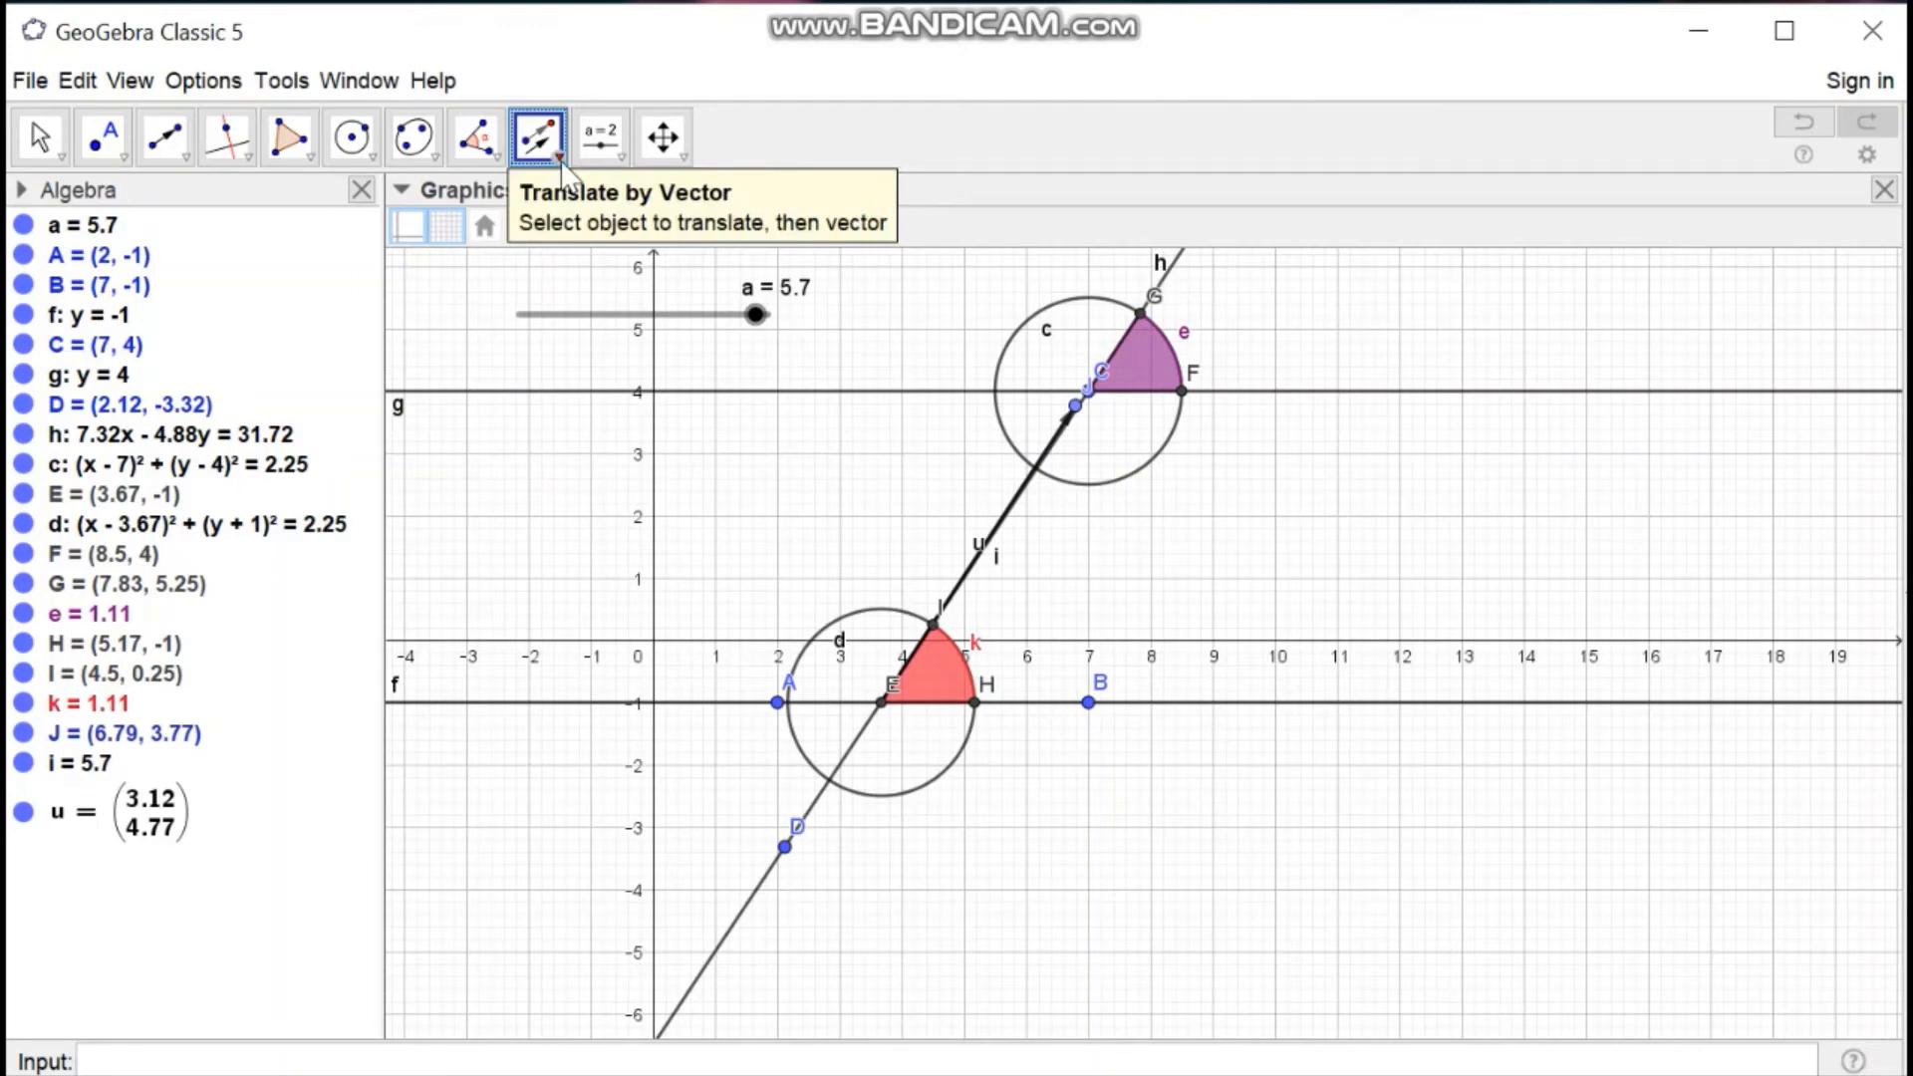
left_click(939, 680)
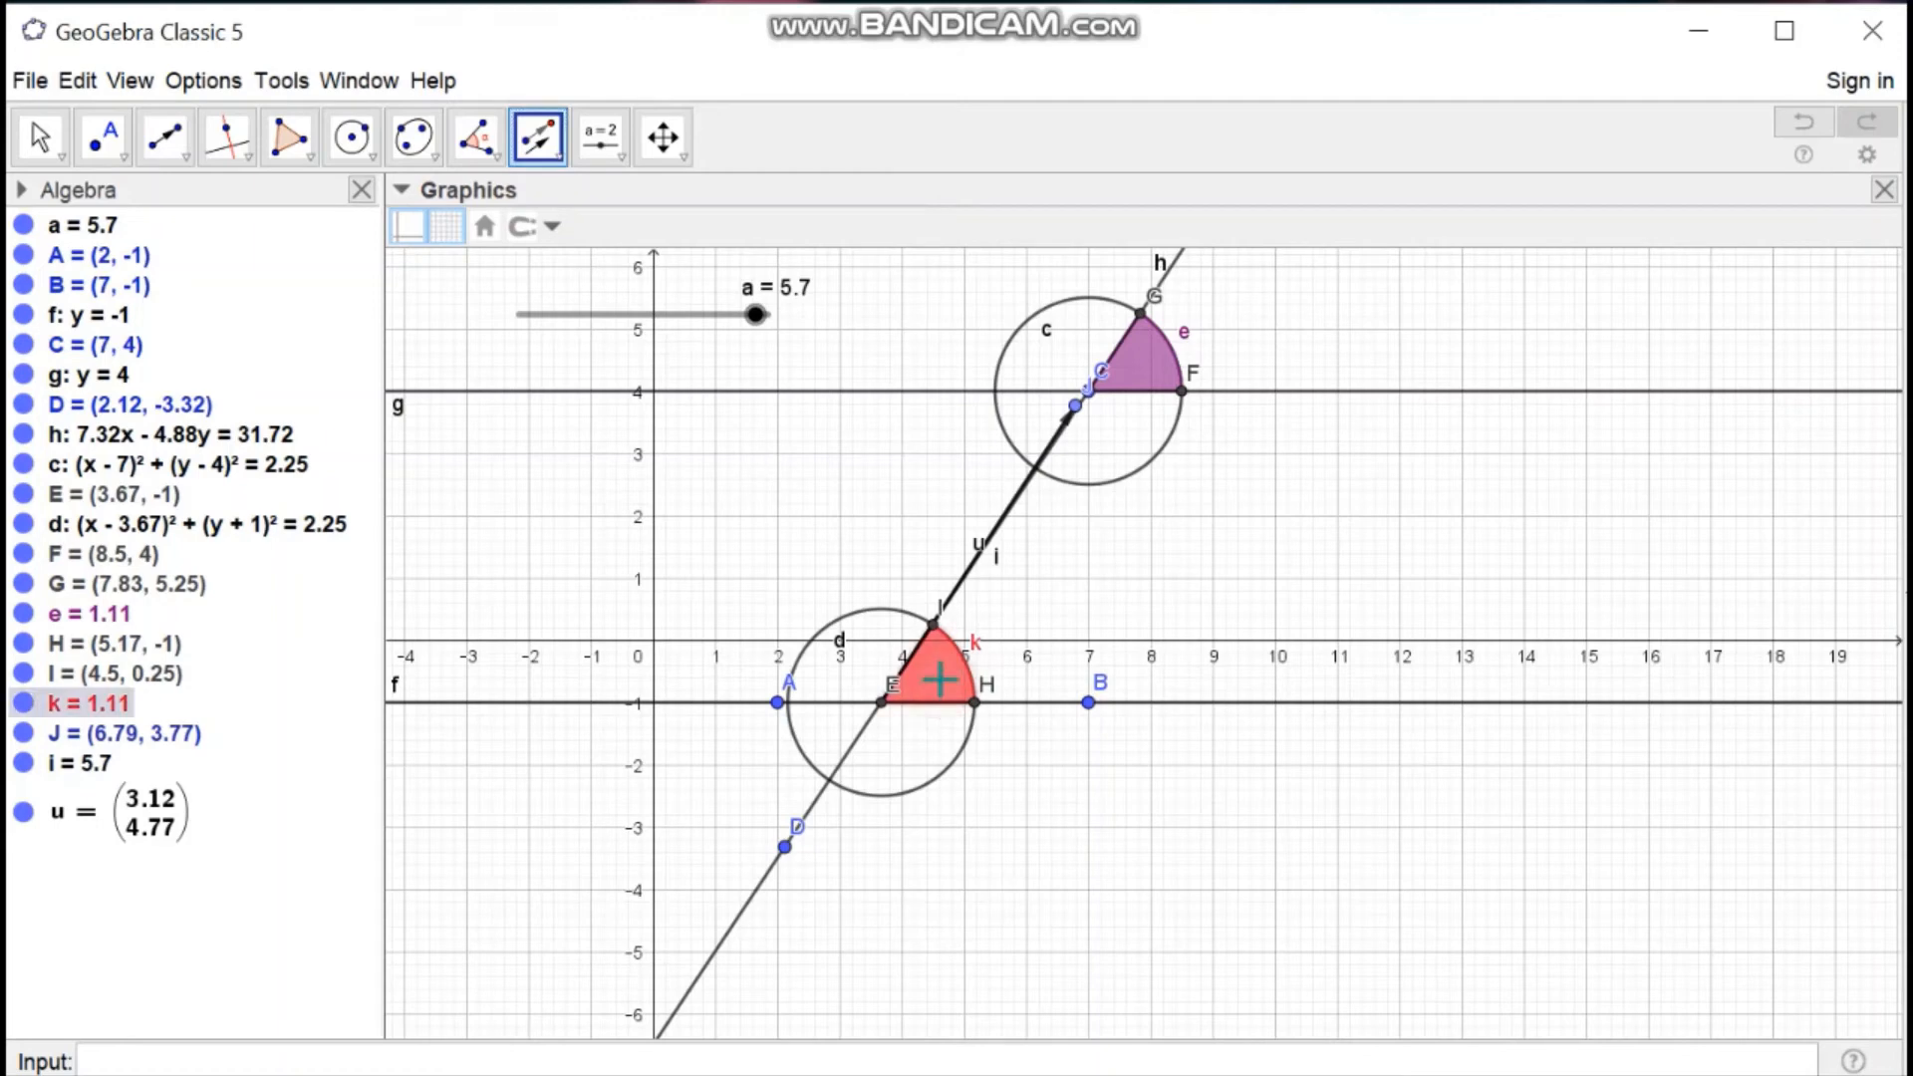
left_click(999, 531)
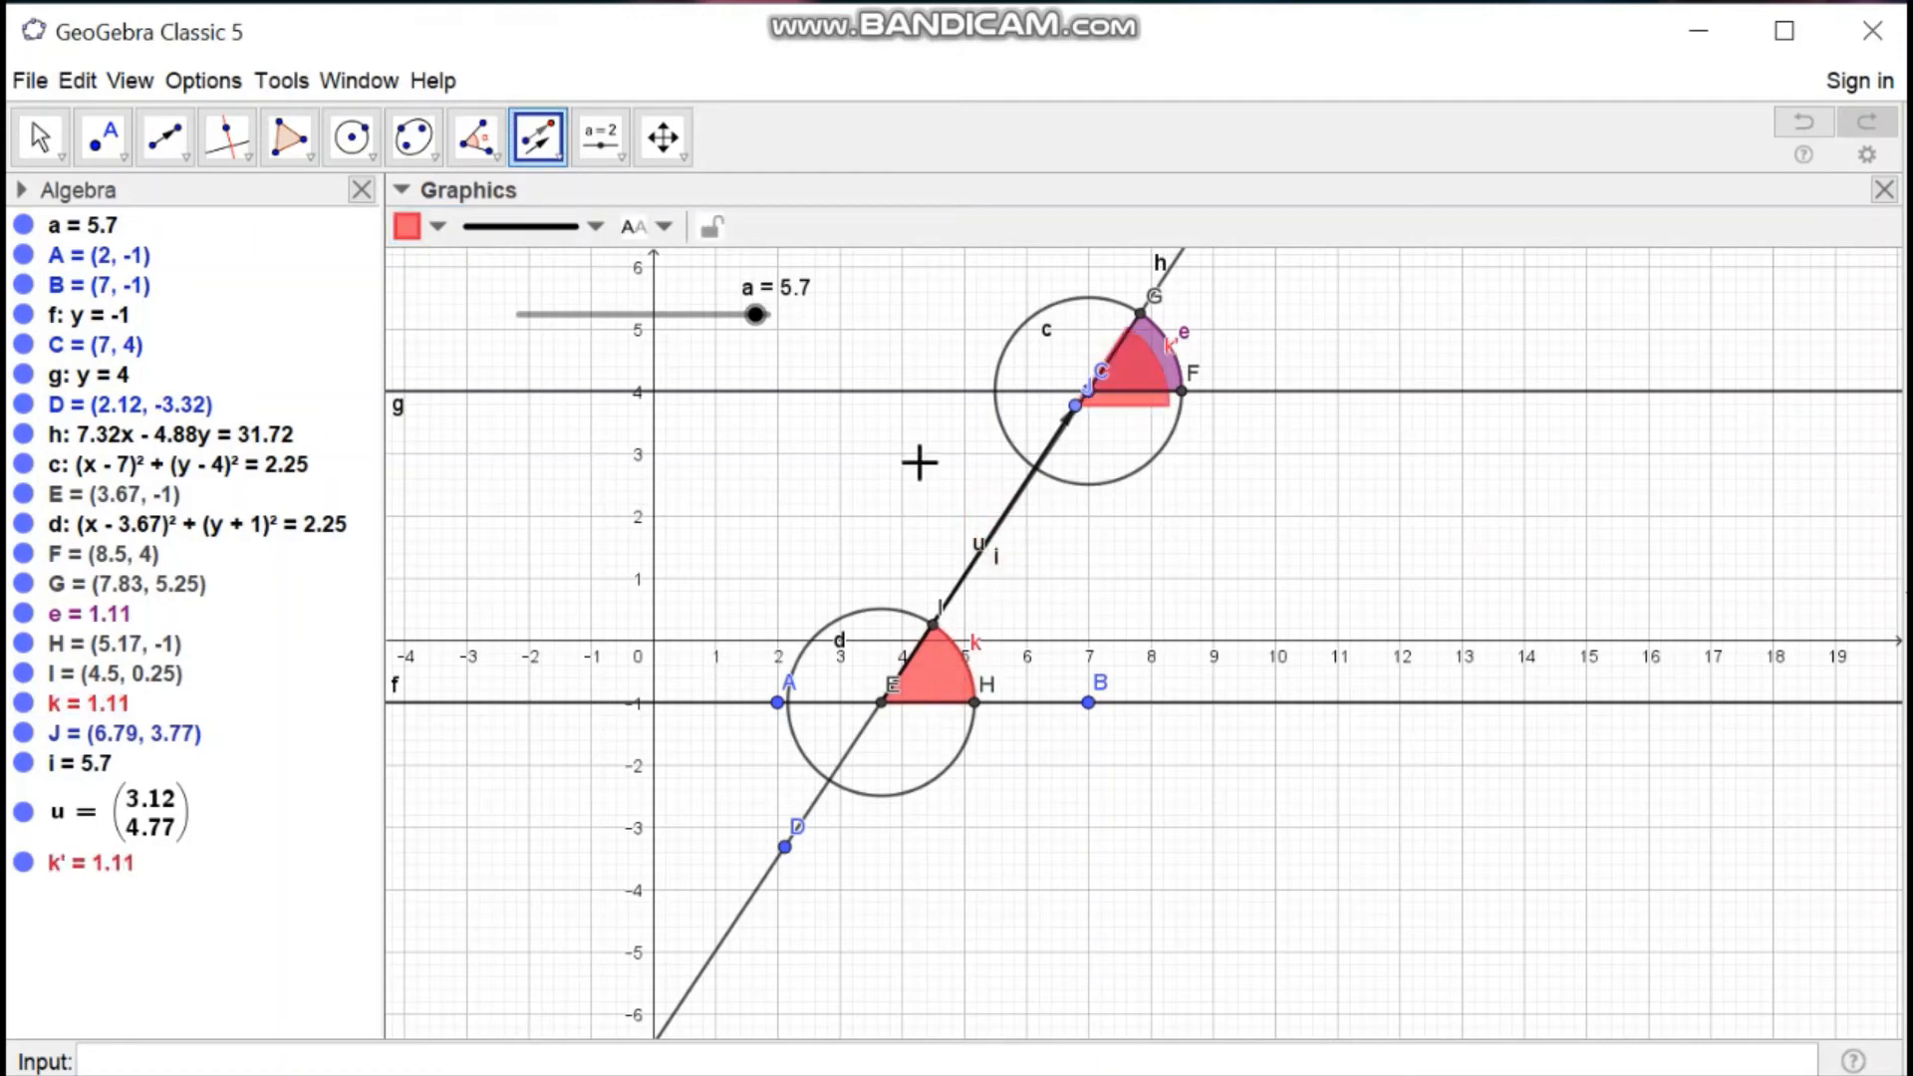
left_click_drag(757, 328, 571, 426)
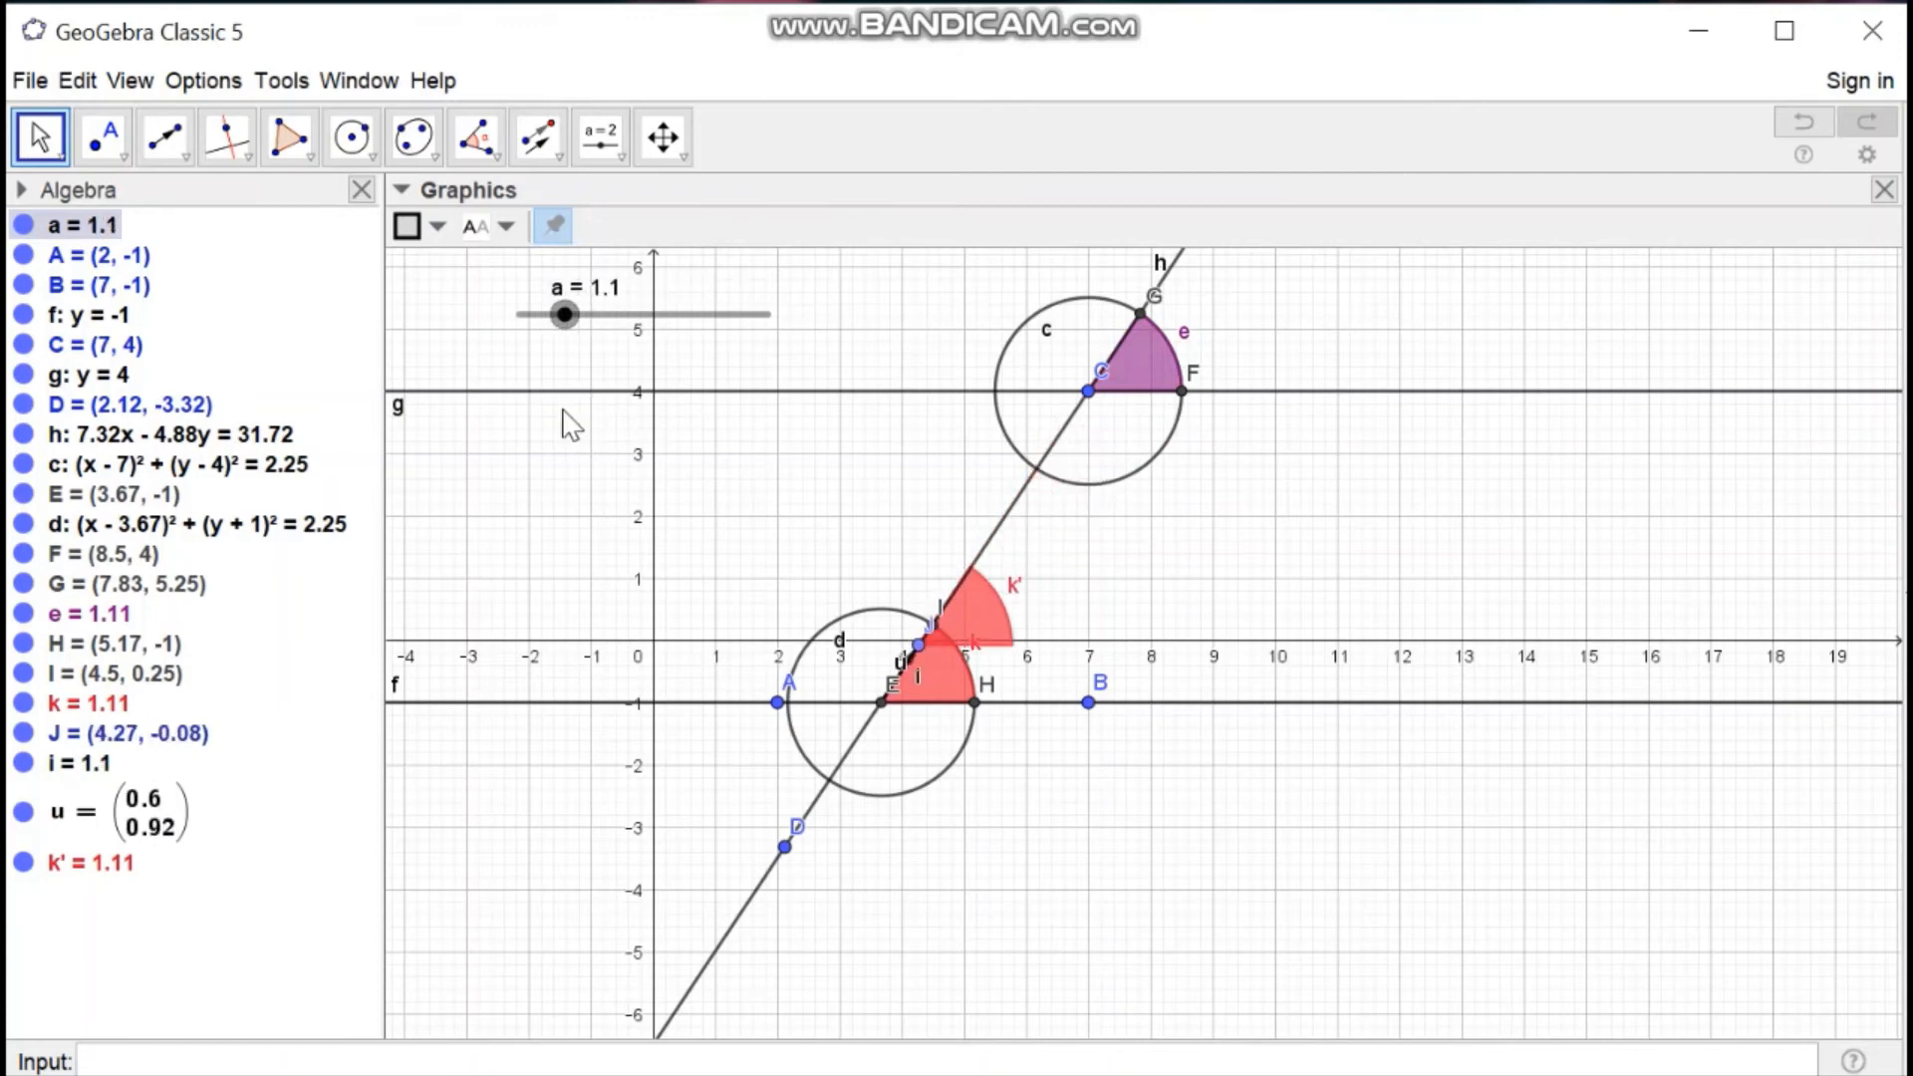
- Hide circles c and d around points C and E
right_click(1000, 423)
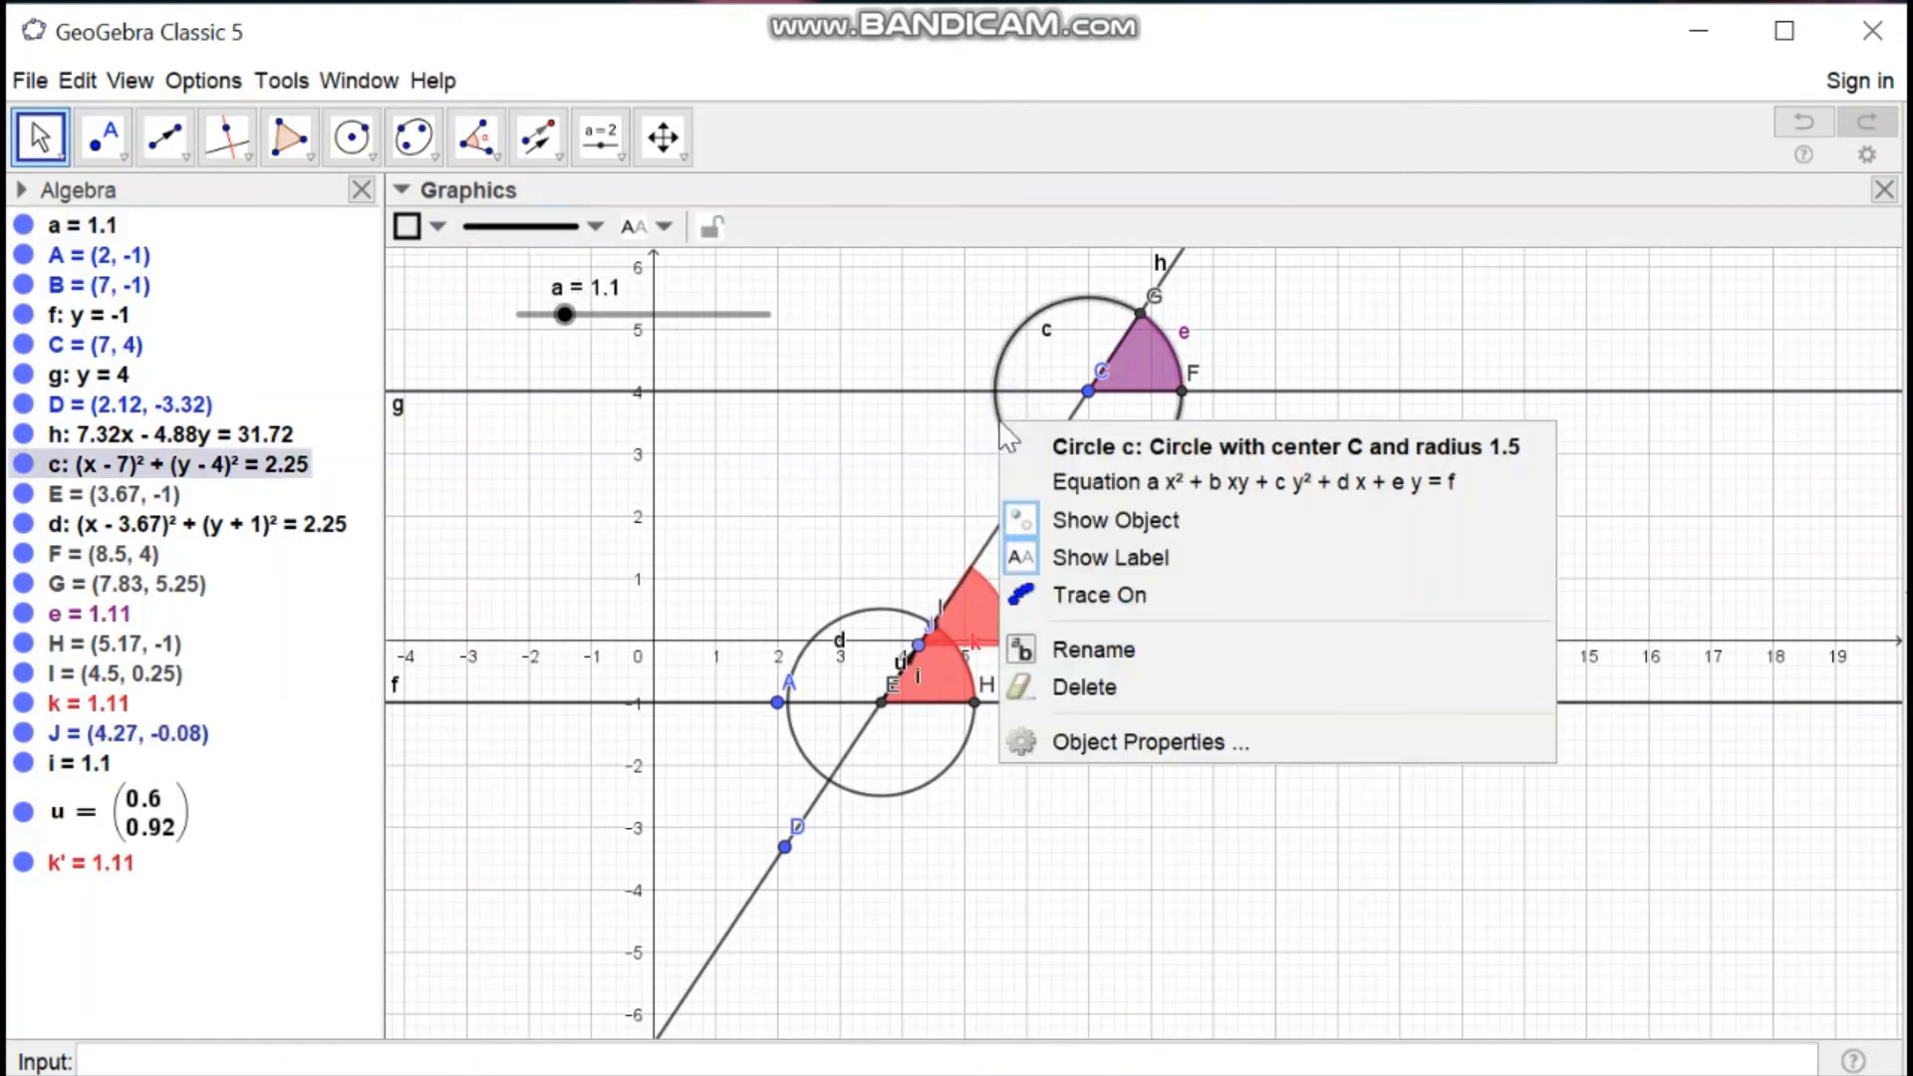
left_click(1111, 520)
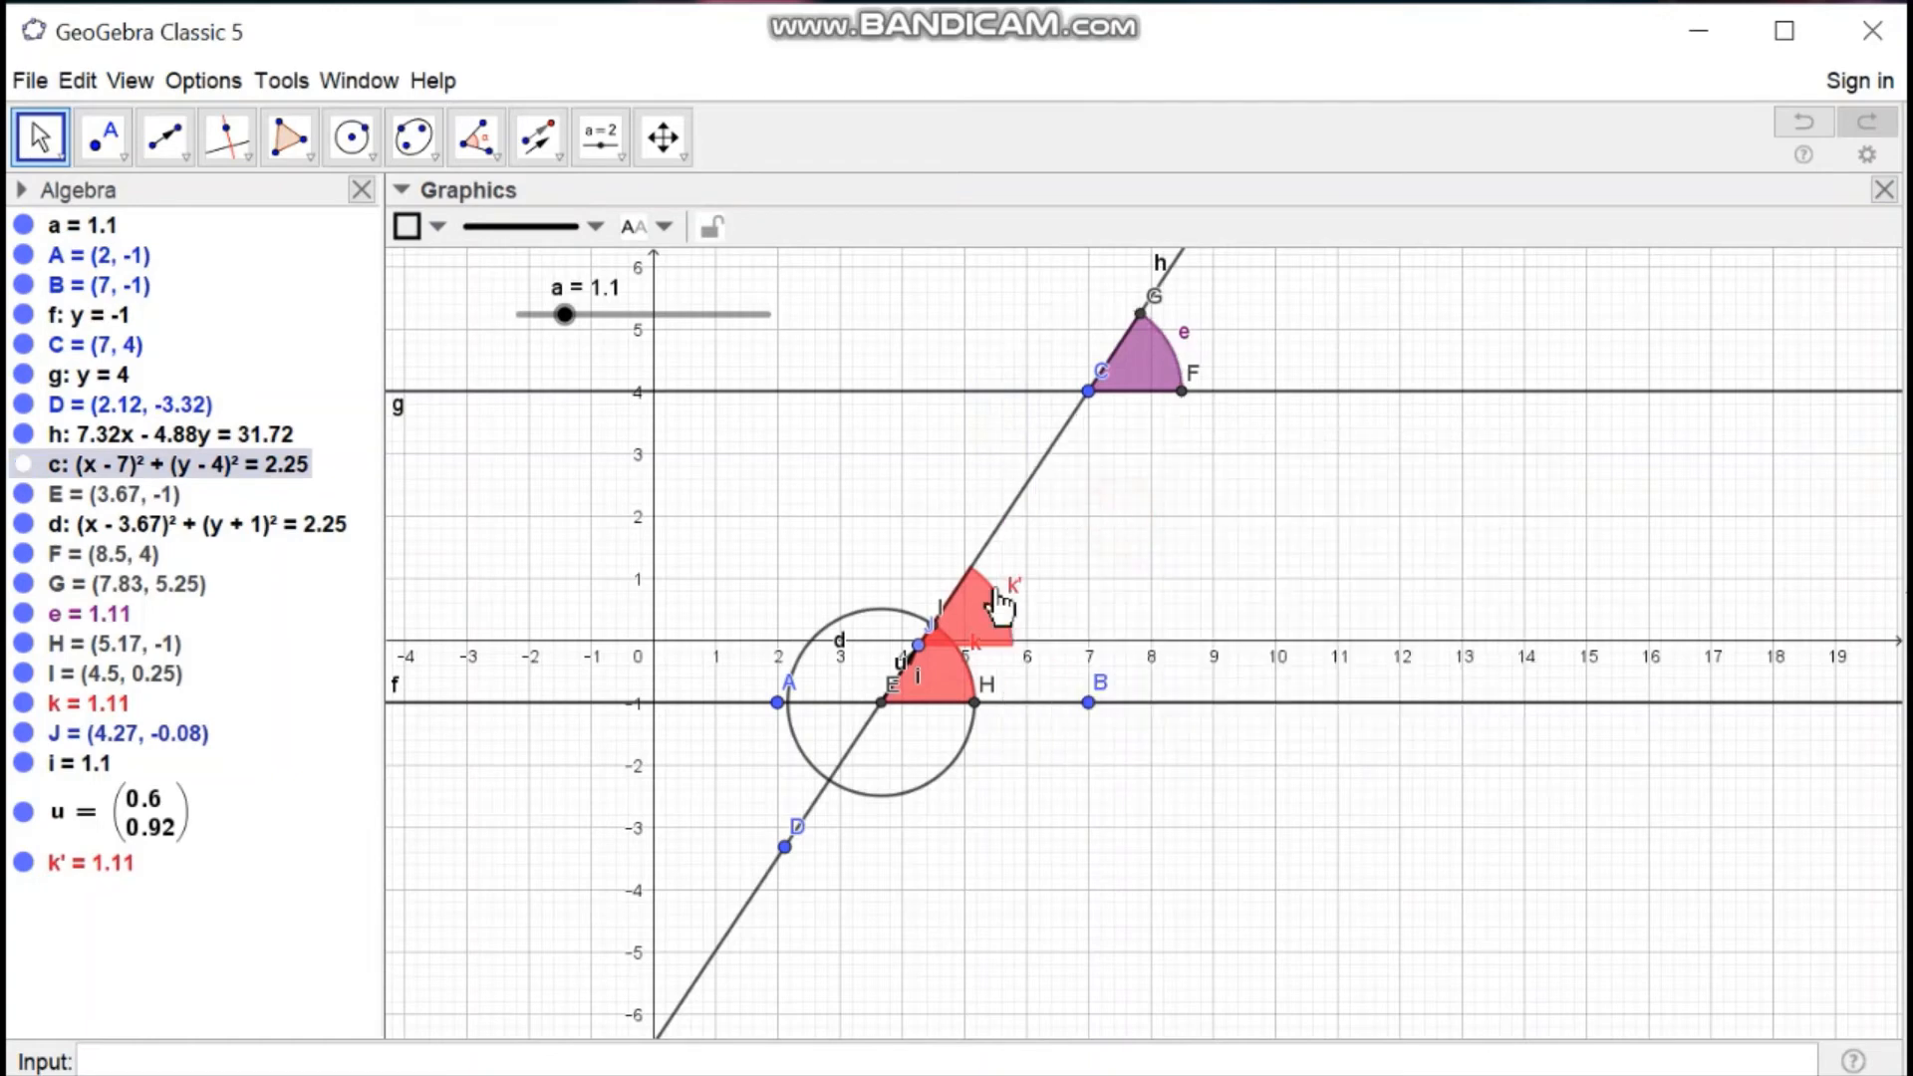
right_click(954, 763)
left_click(1068, 858)
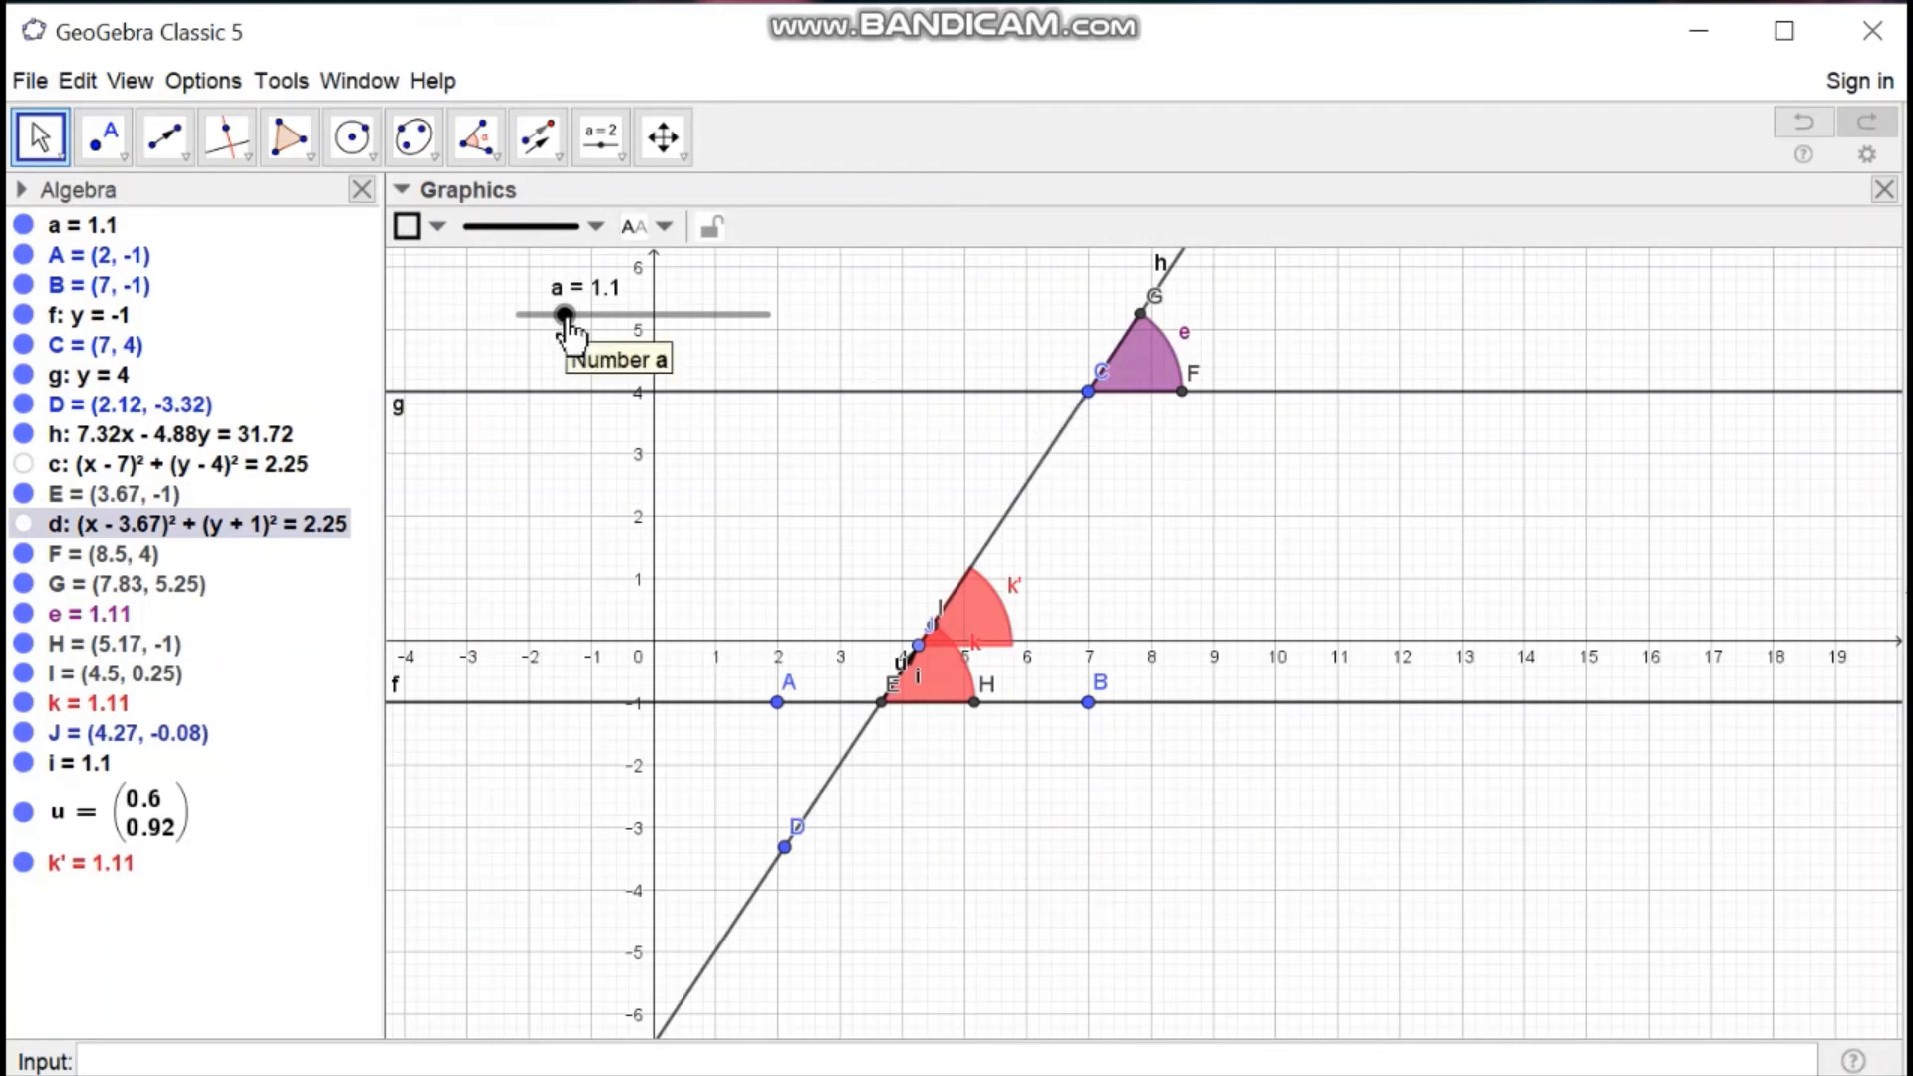
- Hide points A and B on the lower parallel line f
right_click(777, 703)
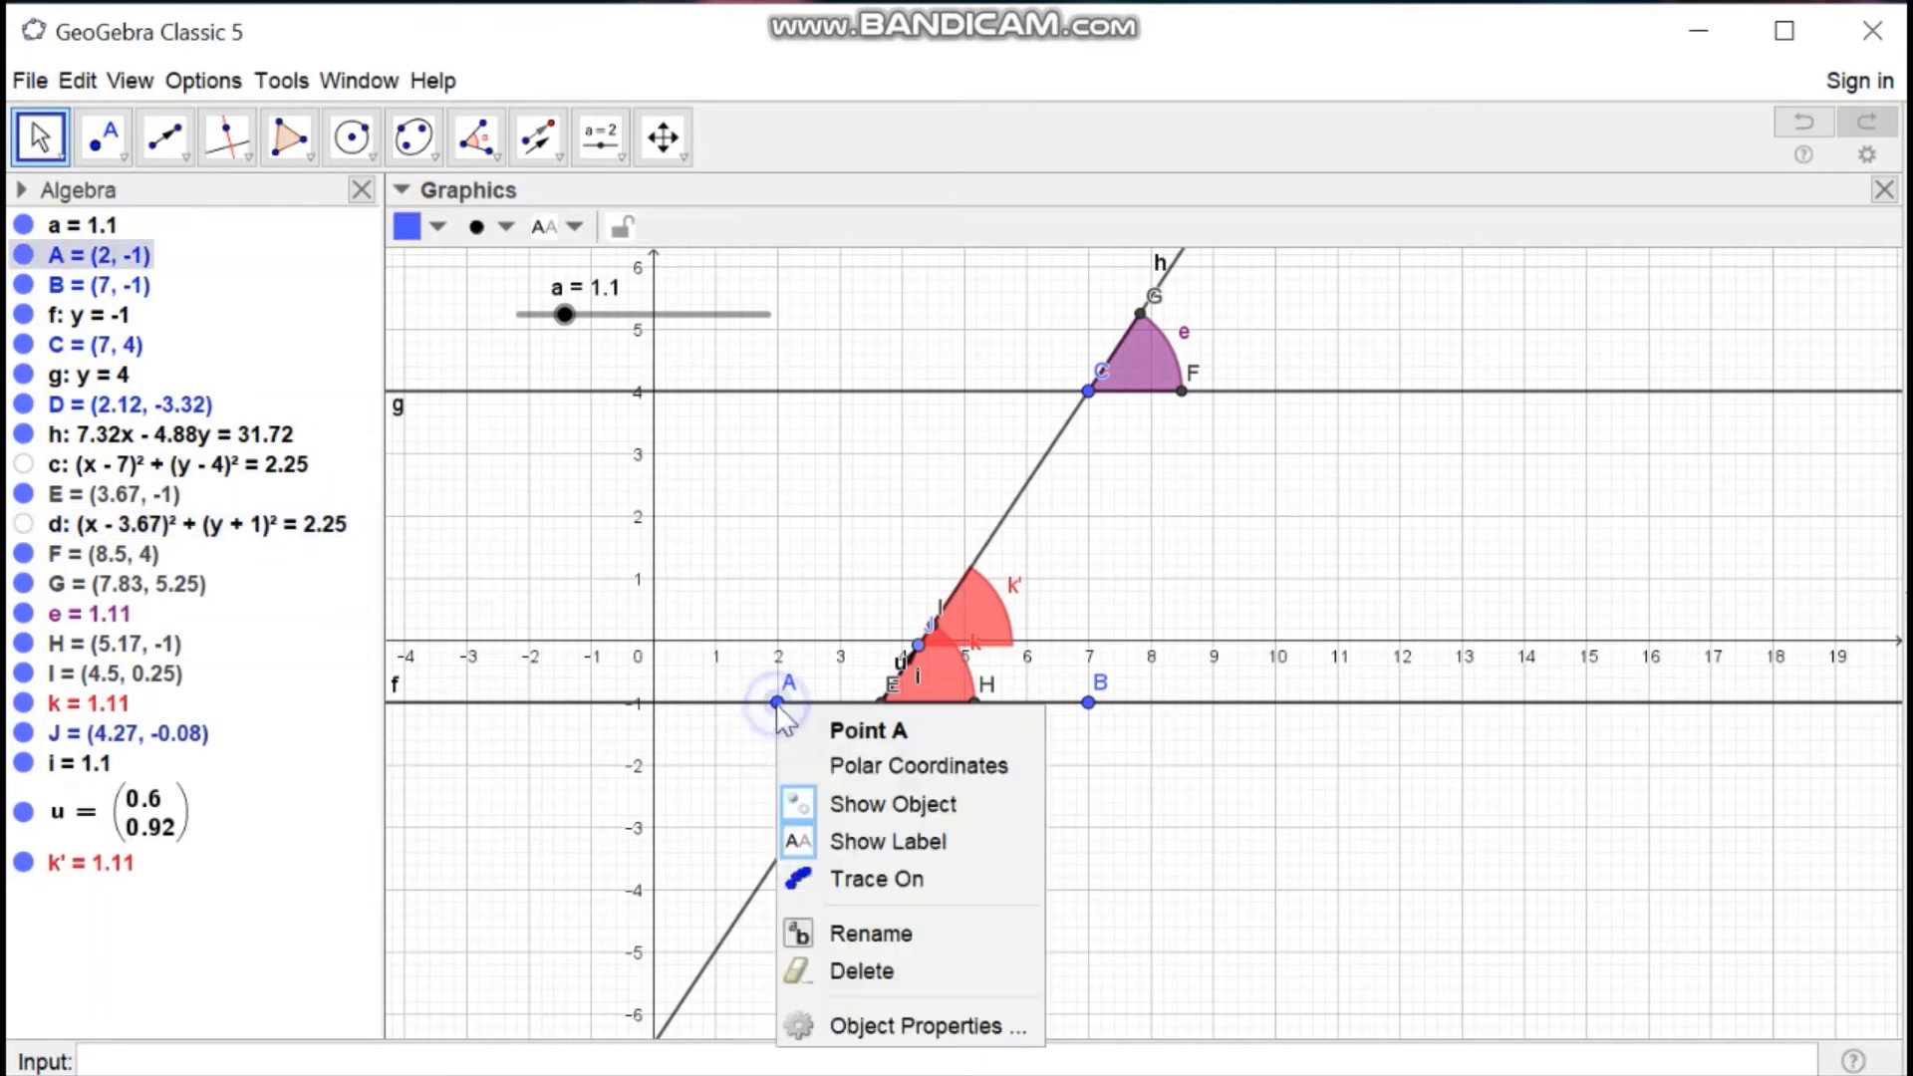
left_click(937, 845)
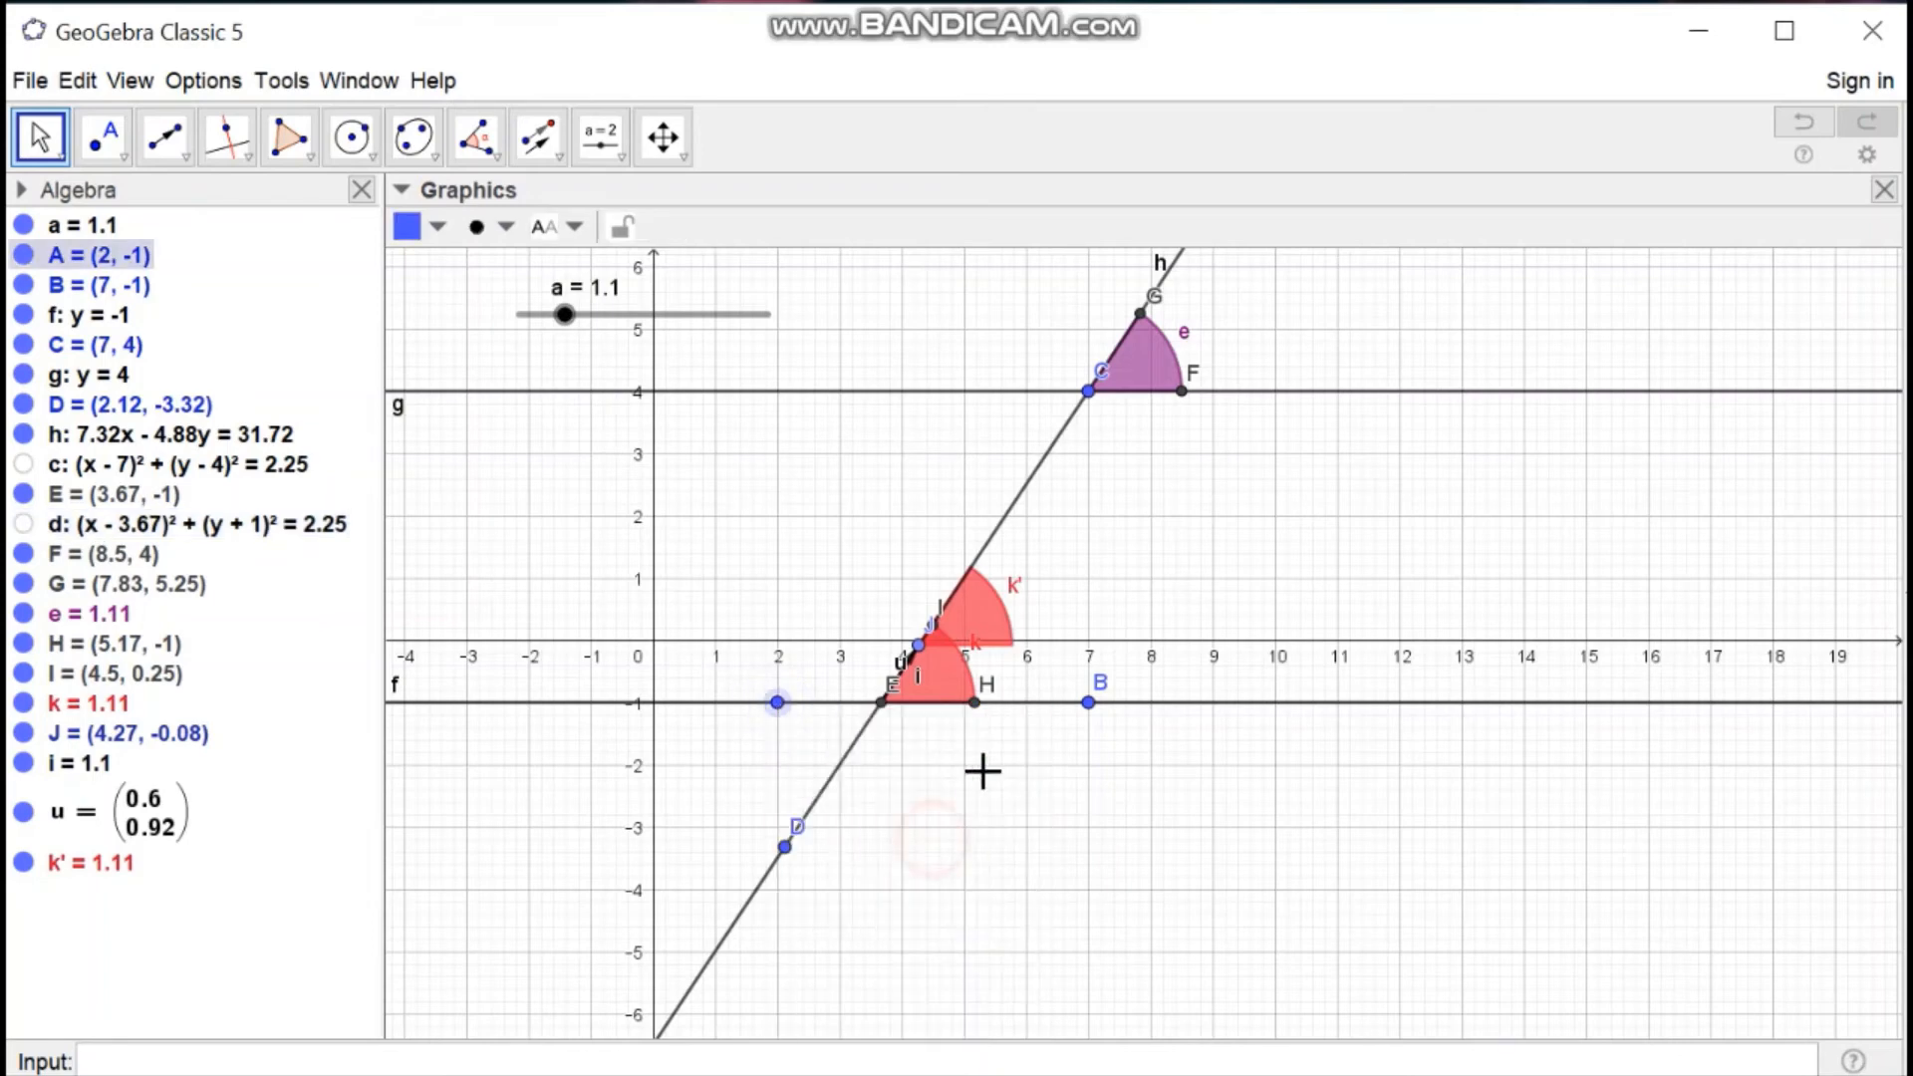
right_click(1088, 702)
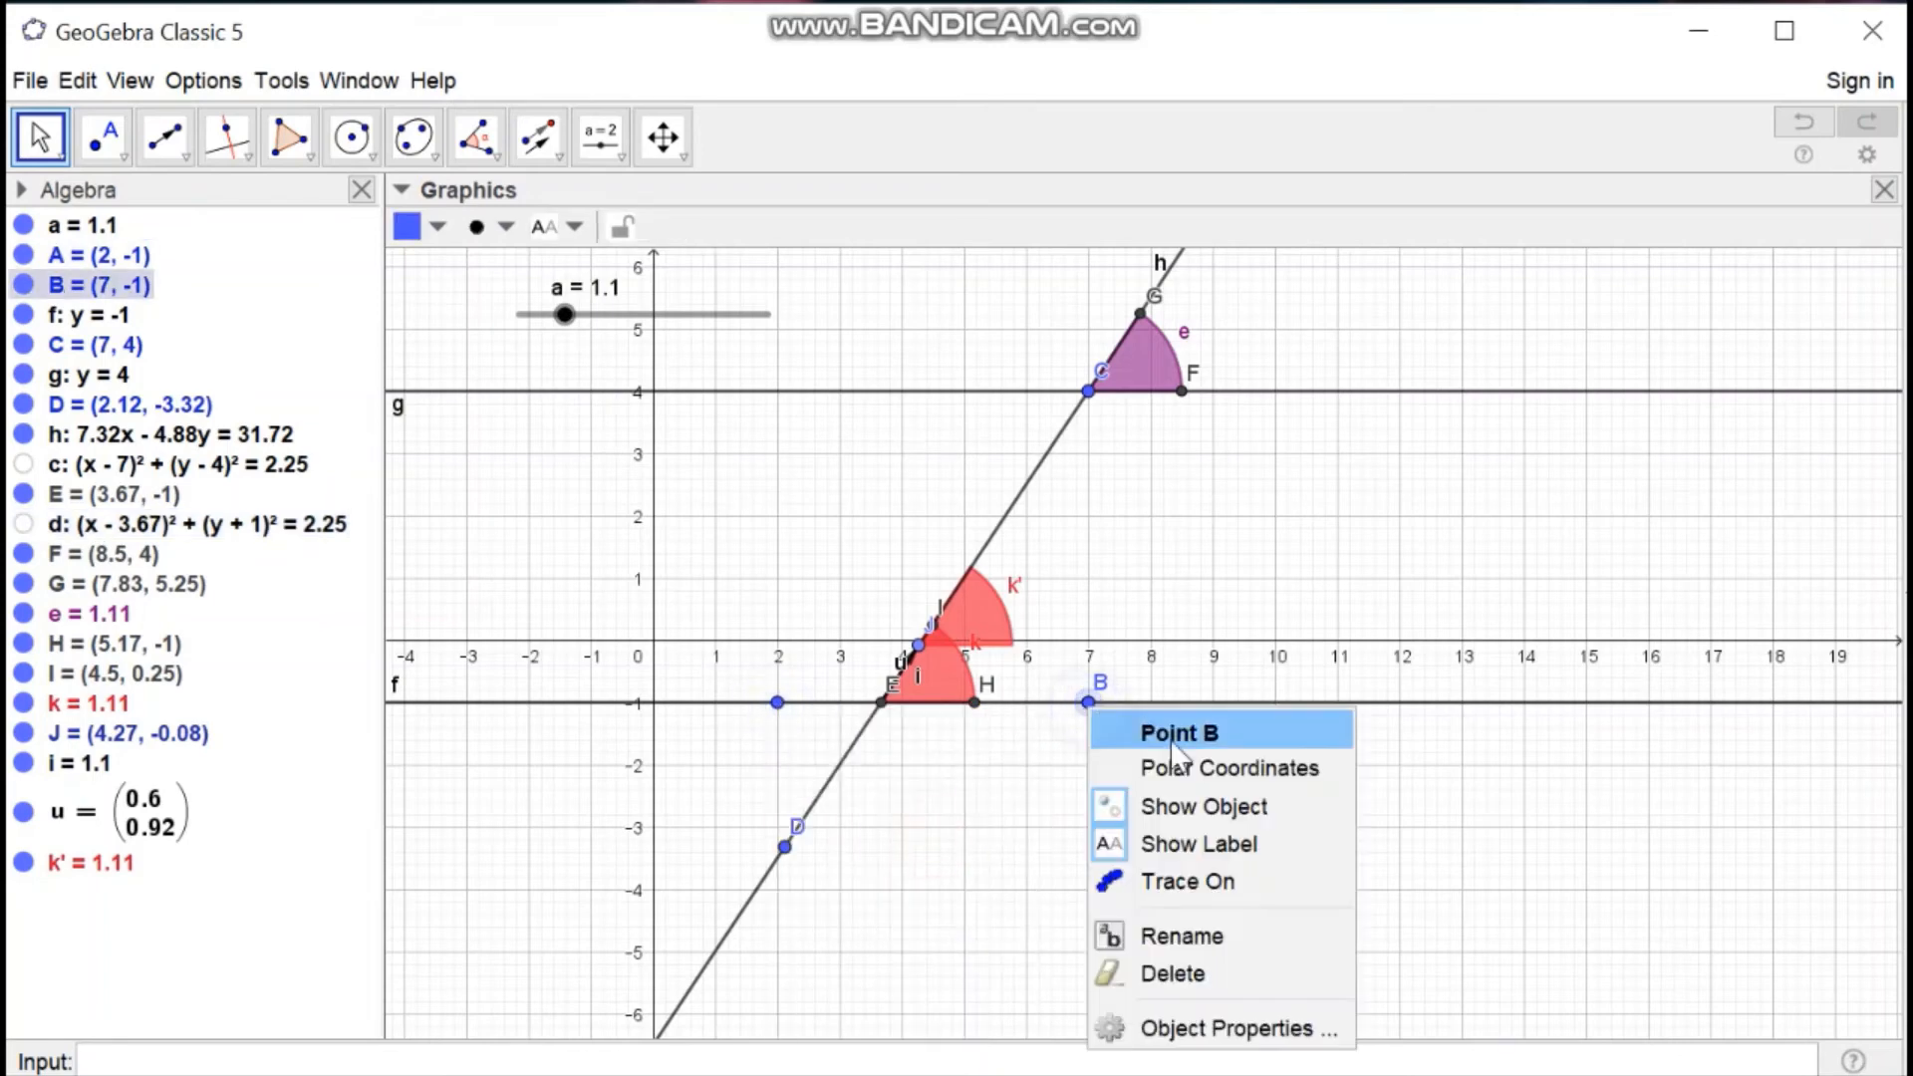
left_click(1224, 803)
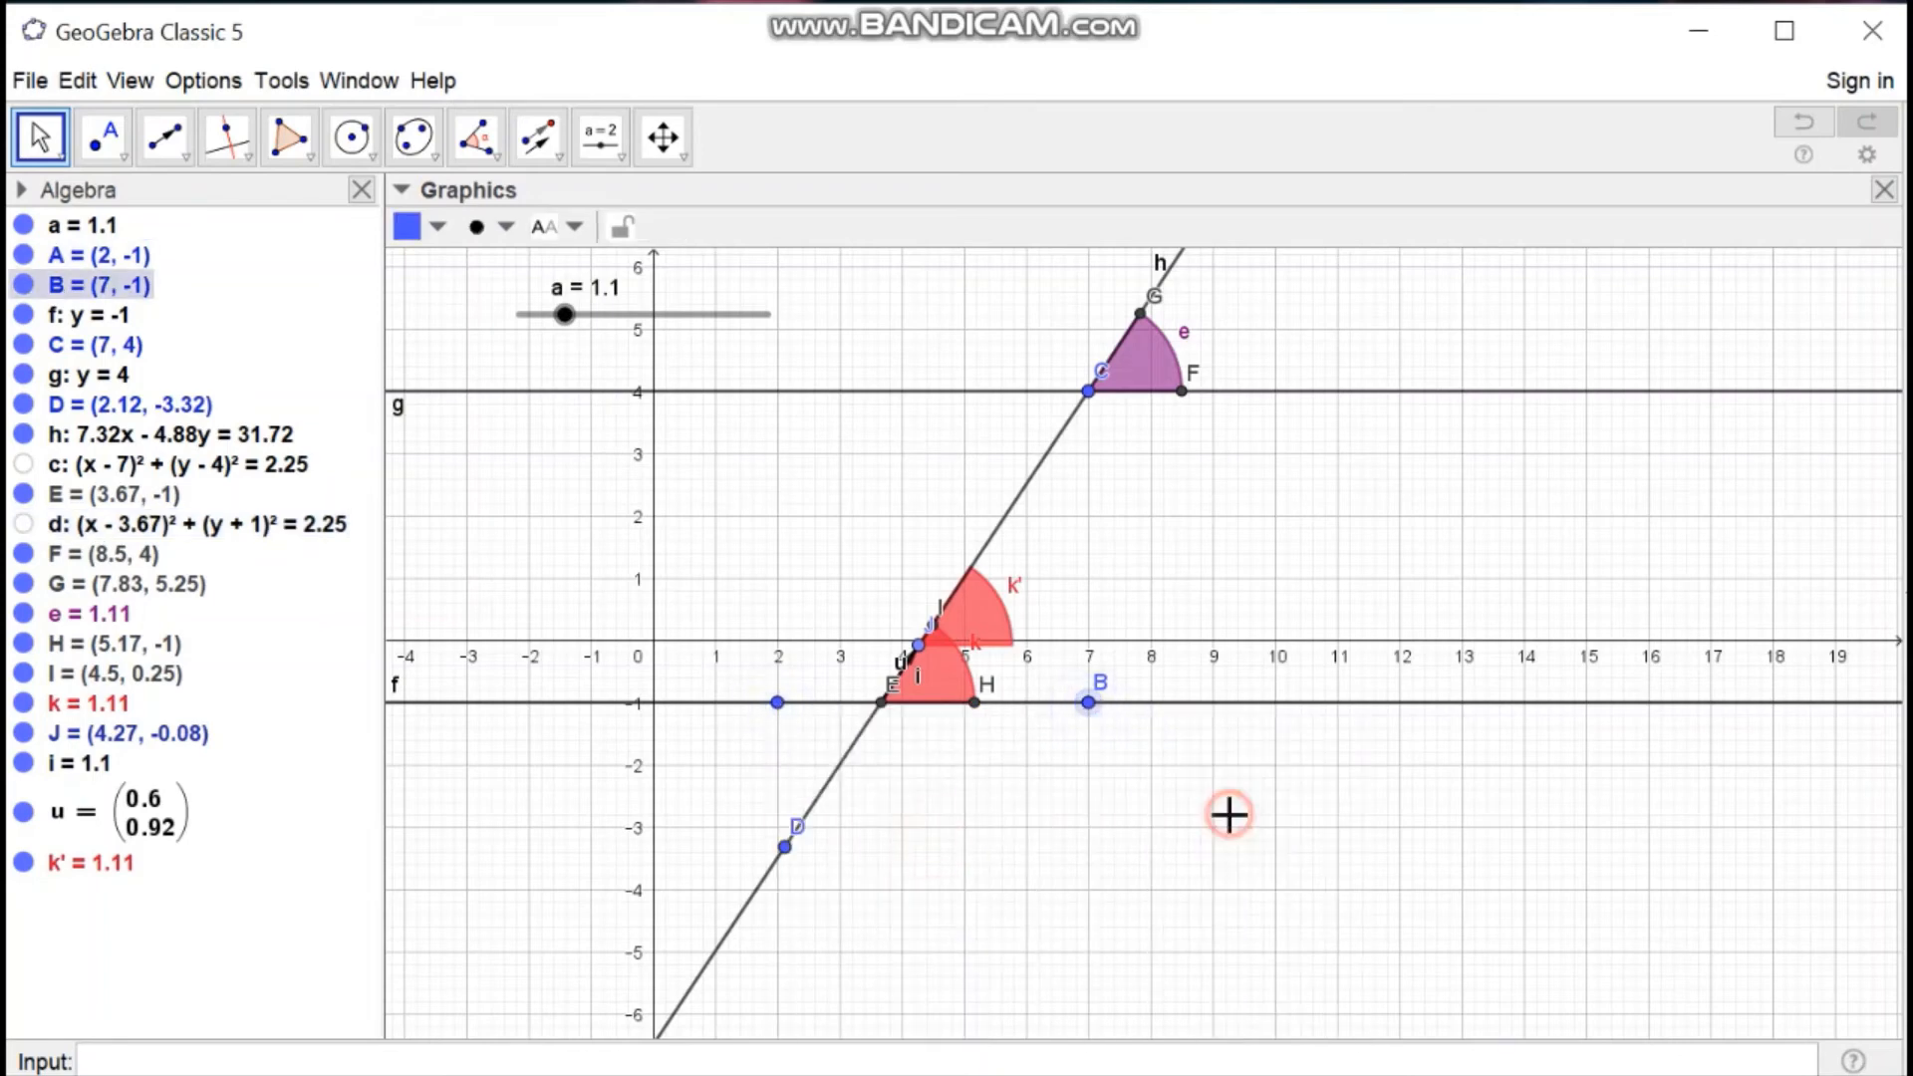
right_click(777, 703)
left_click(922, 805)
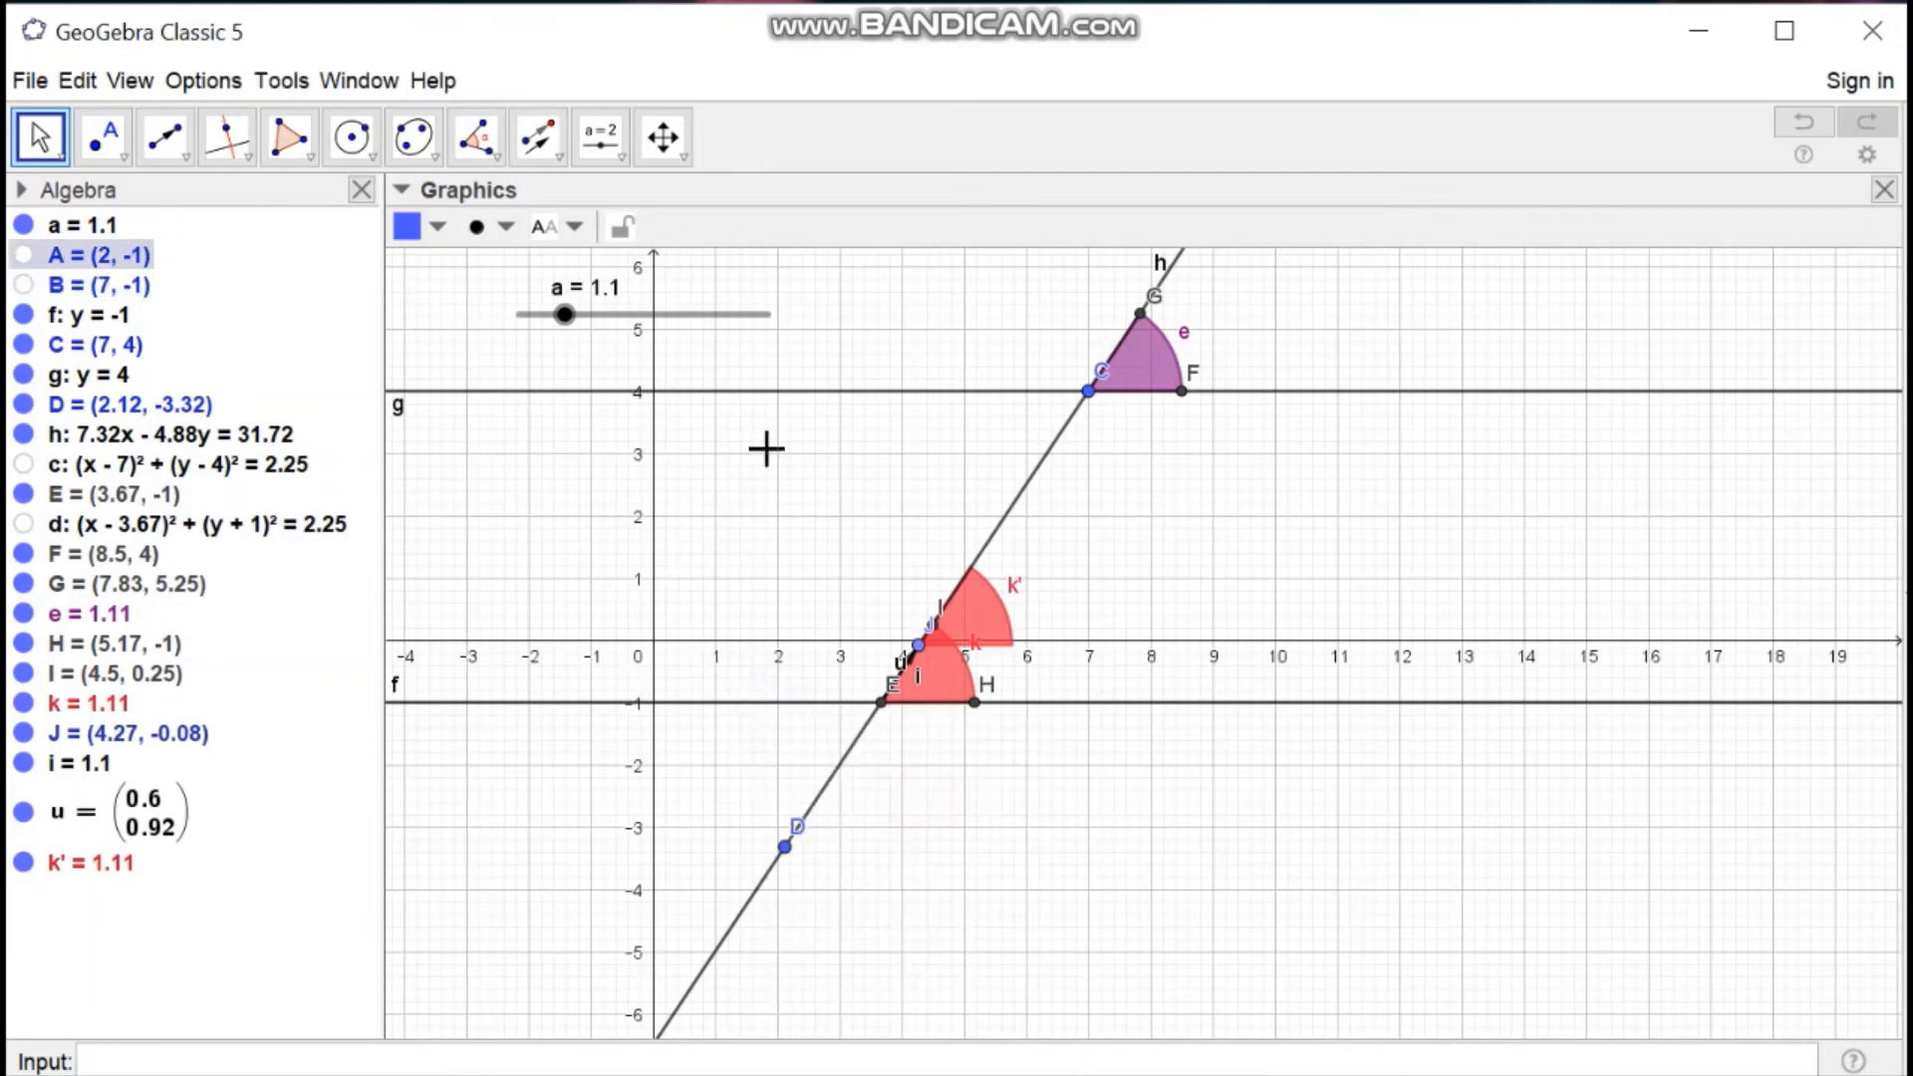
- Recolour the upper parallel line g dark green and increase its line thickness
left_click(796, 392)
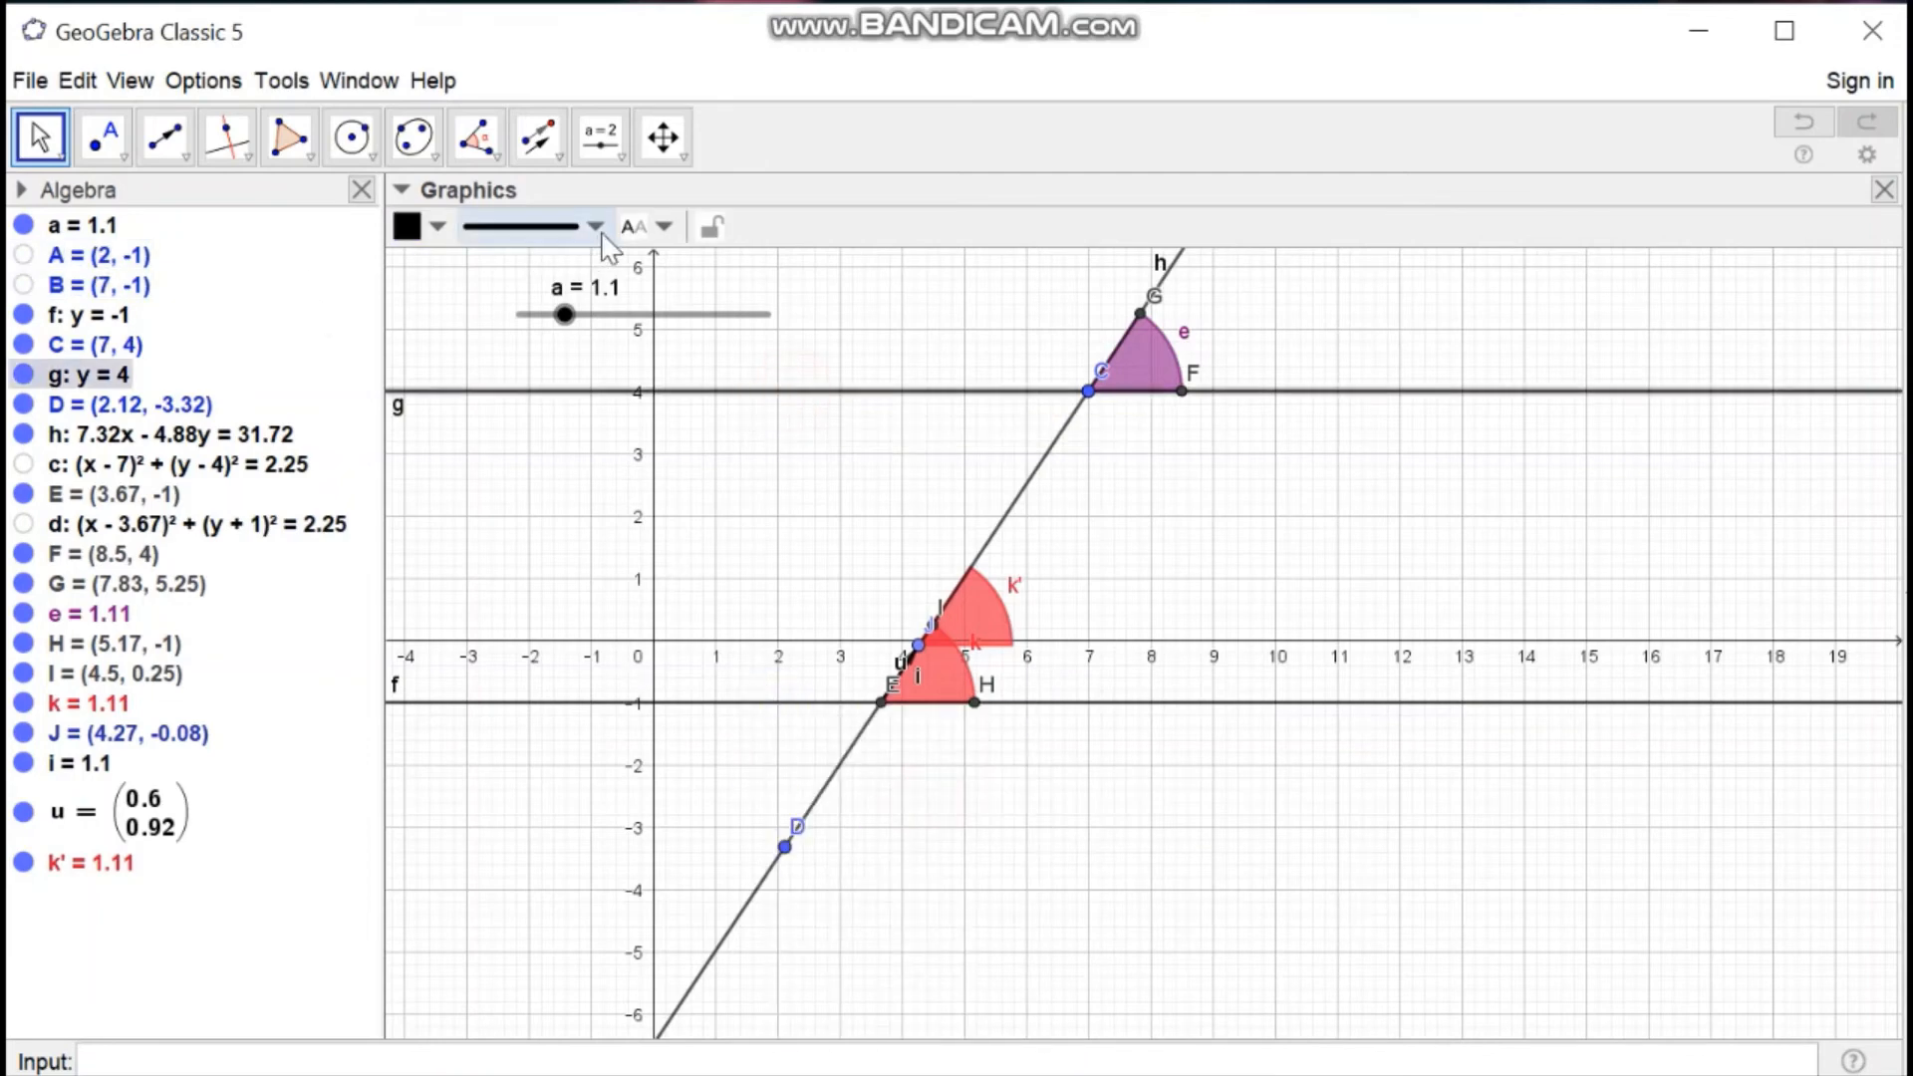
left_click(438, 227)
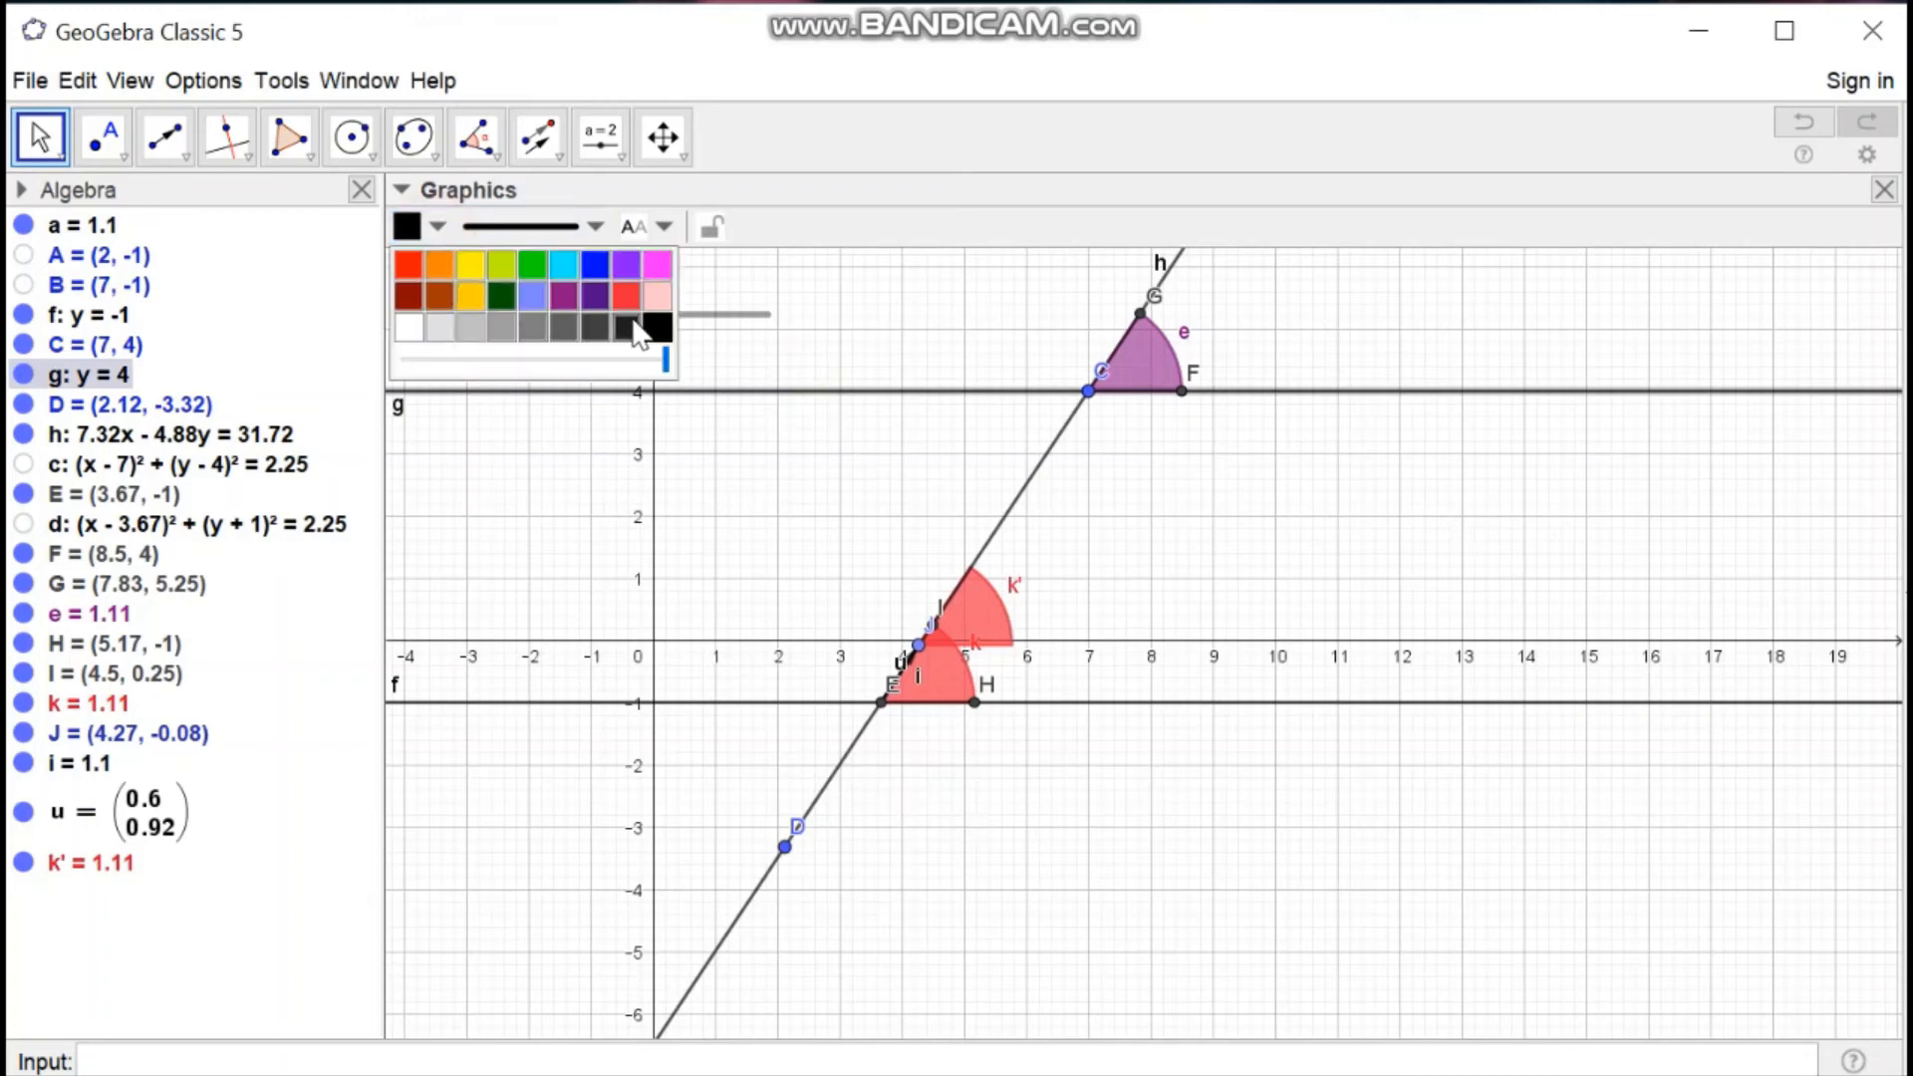
left_click(500, 296)
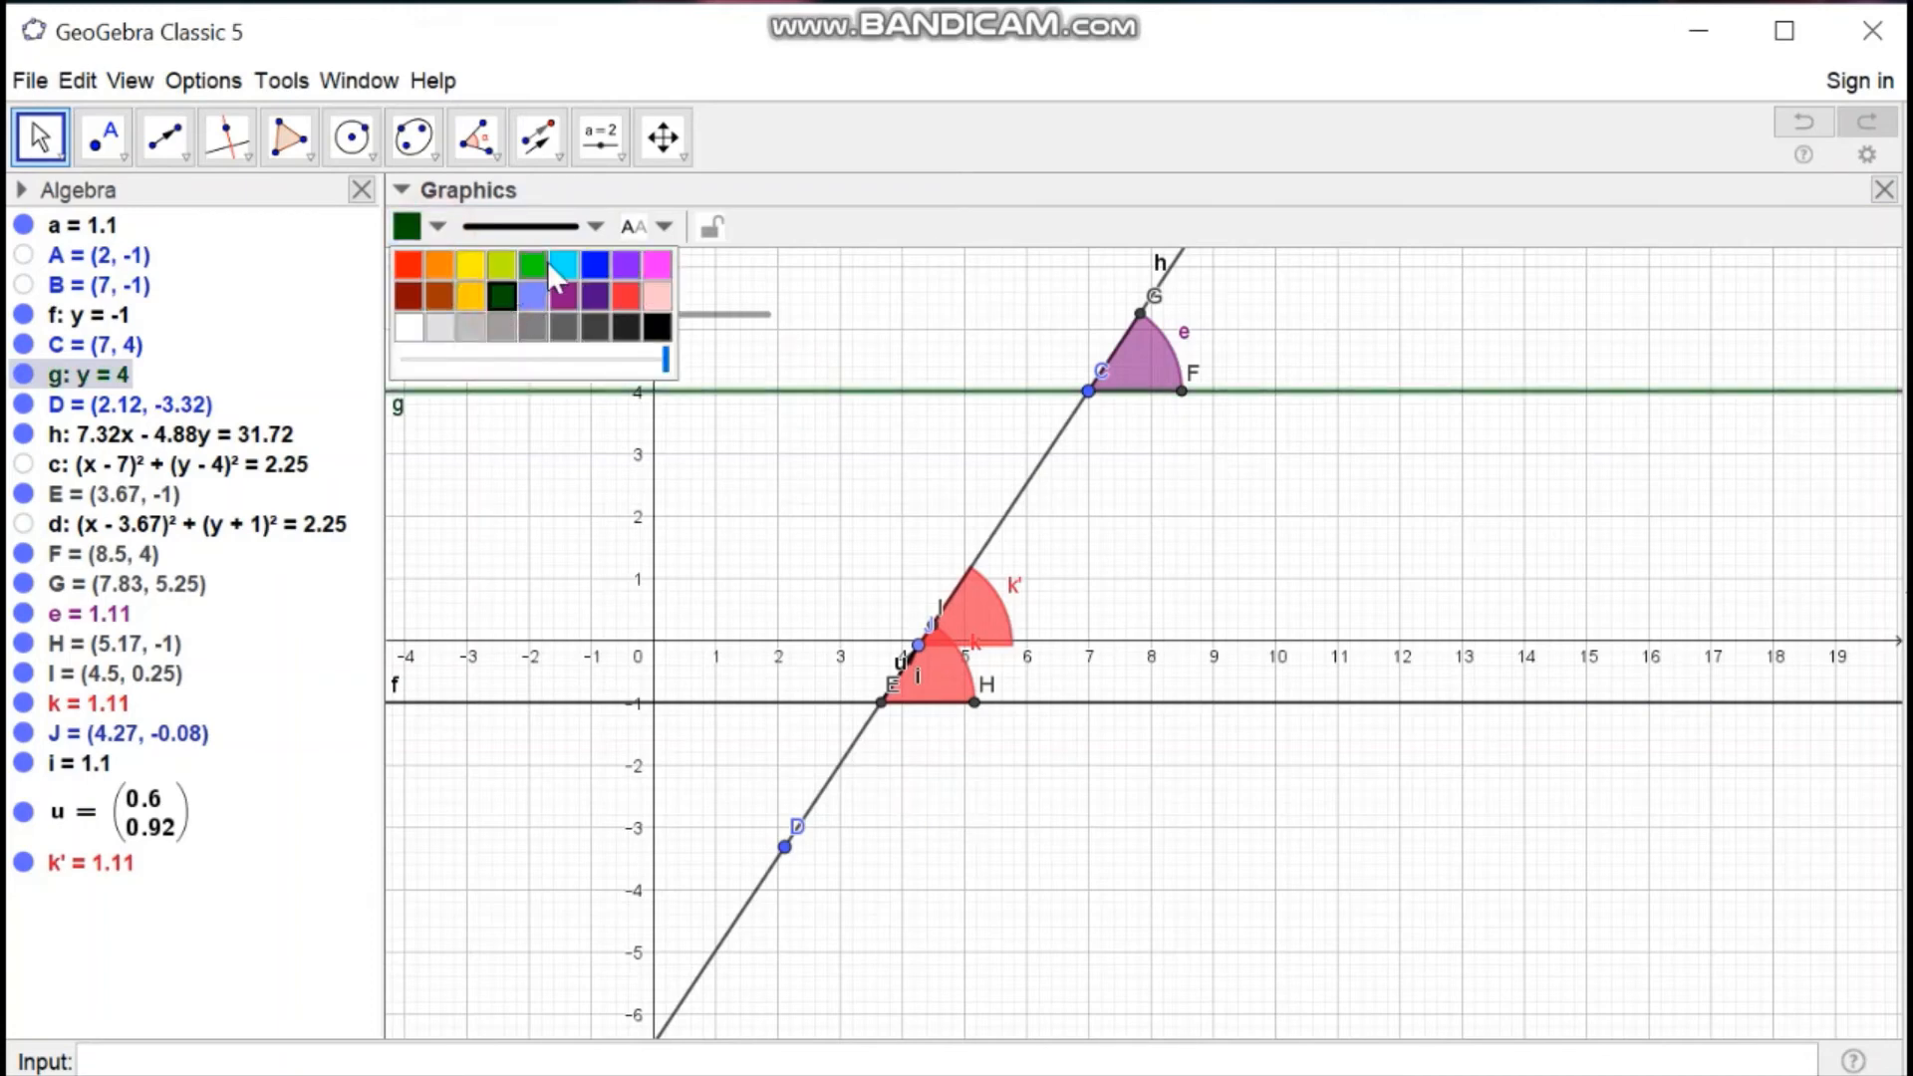
left_click(596, 227)
mouse_move(513, 469)
left_mouse_down()
mouse_move(568, 495)
mouse_move(559, 471)
mouse_move(531, 480)
left_mouse_up()
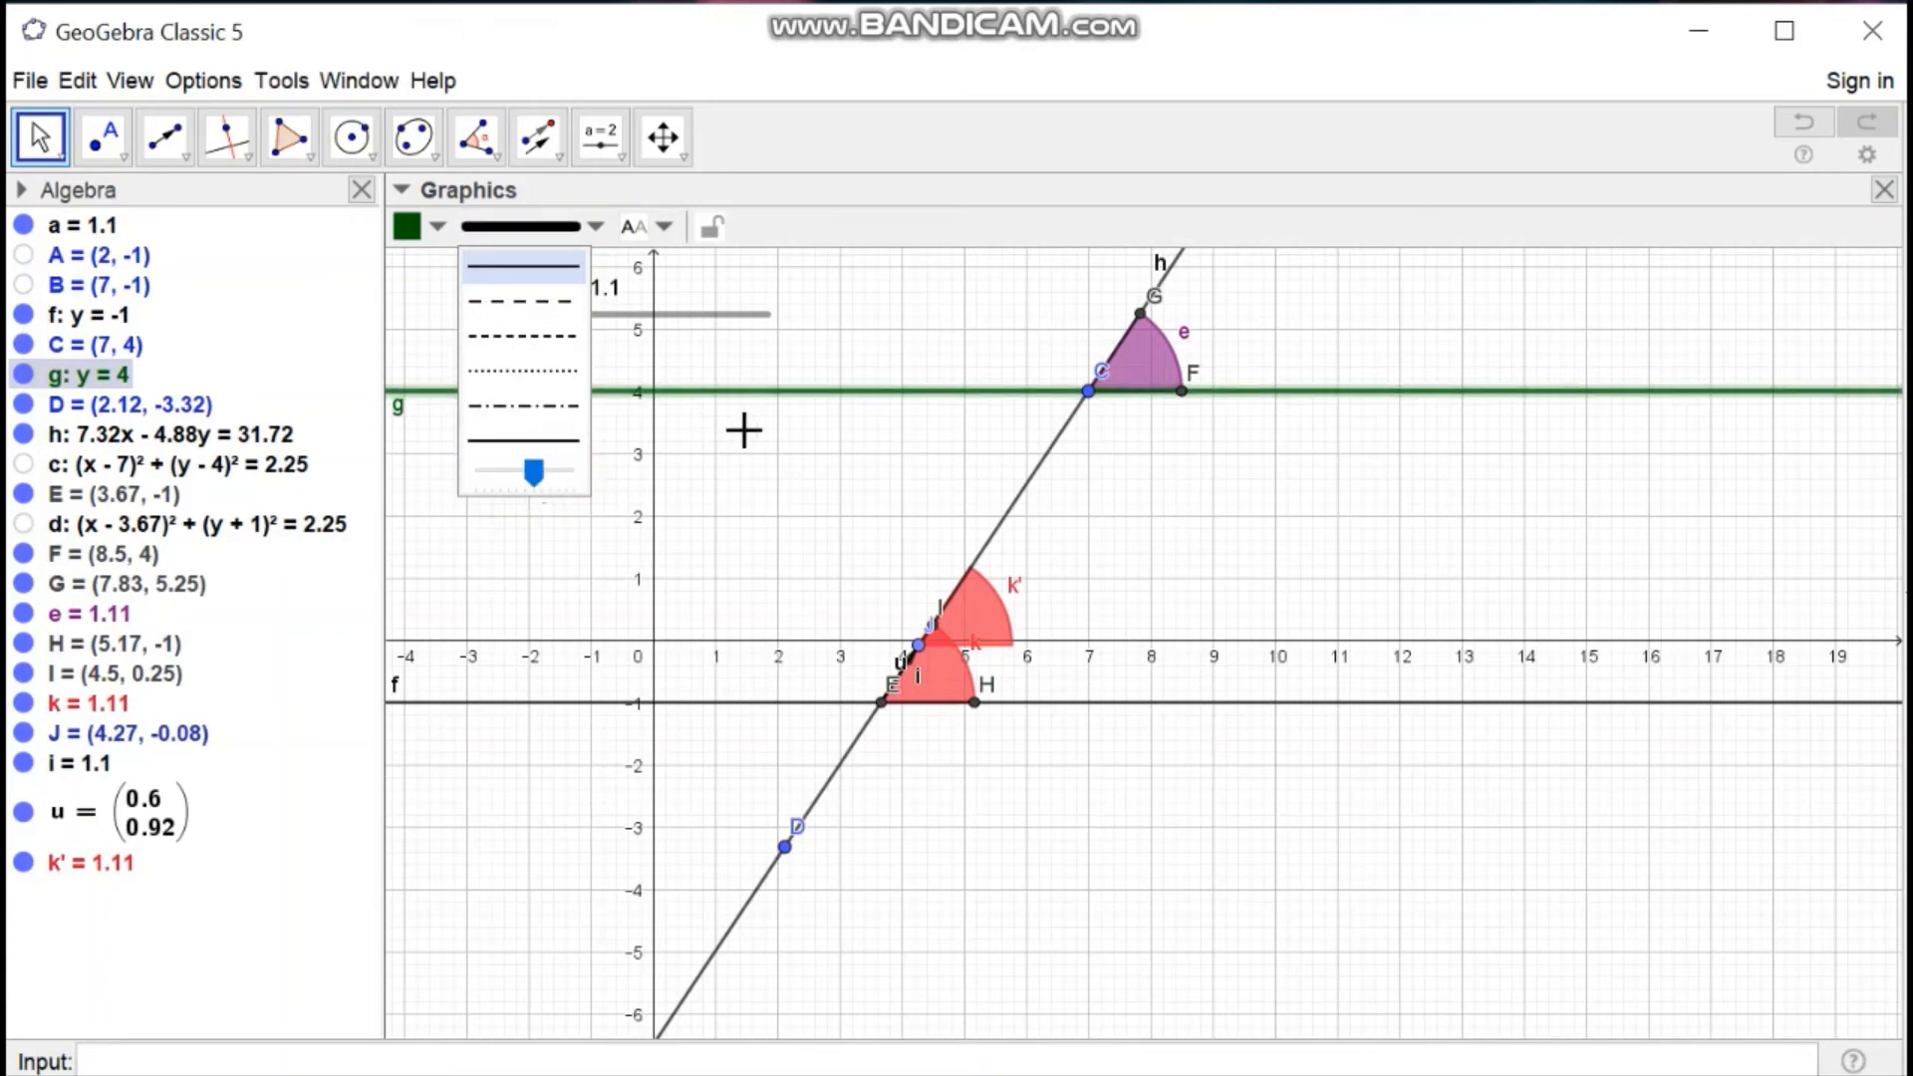
left_click(787, 307)
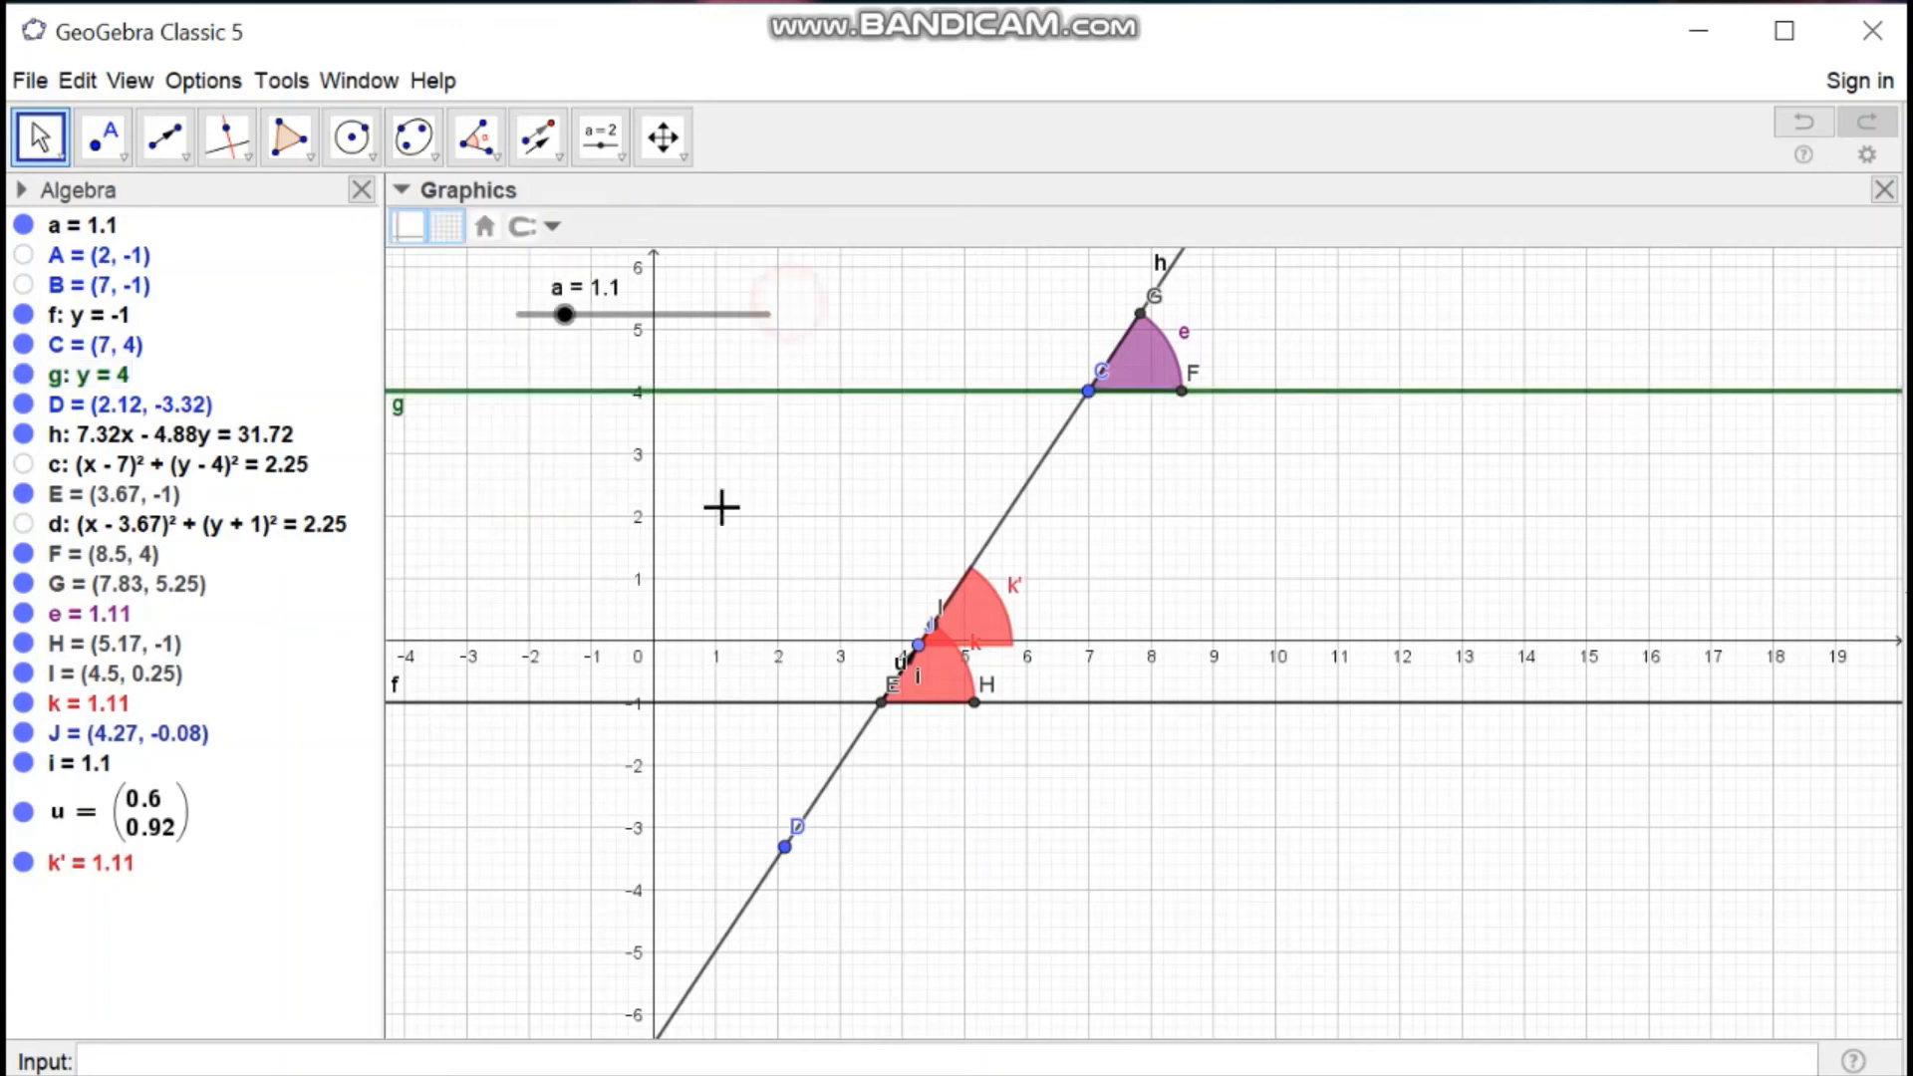
- Give the lower parallel line f the same dark green colour and a thicker line
left_click(675, 701)
left_click(595, 226)
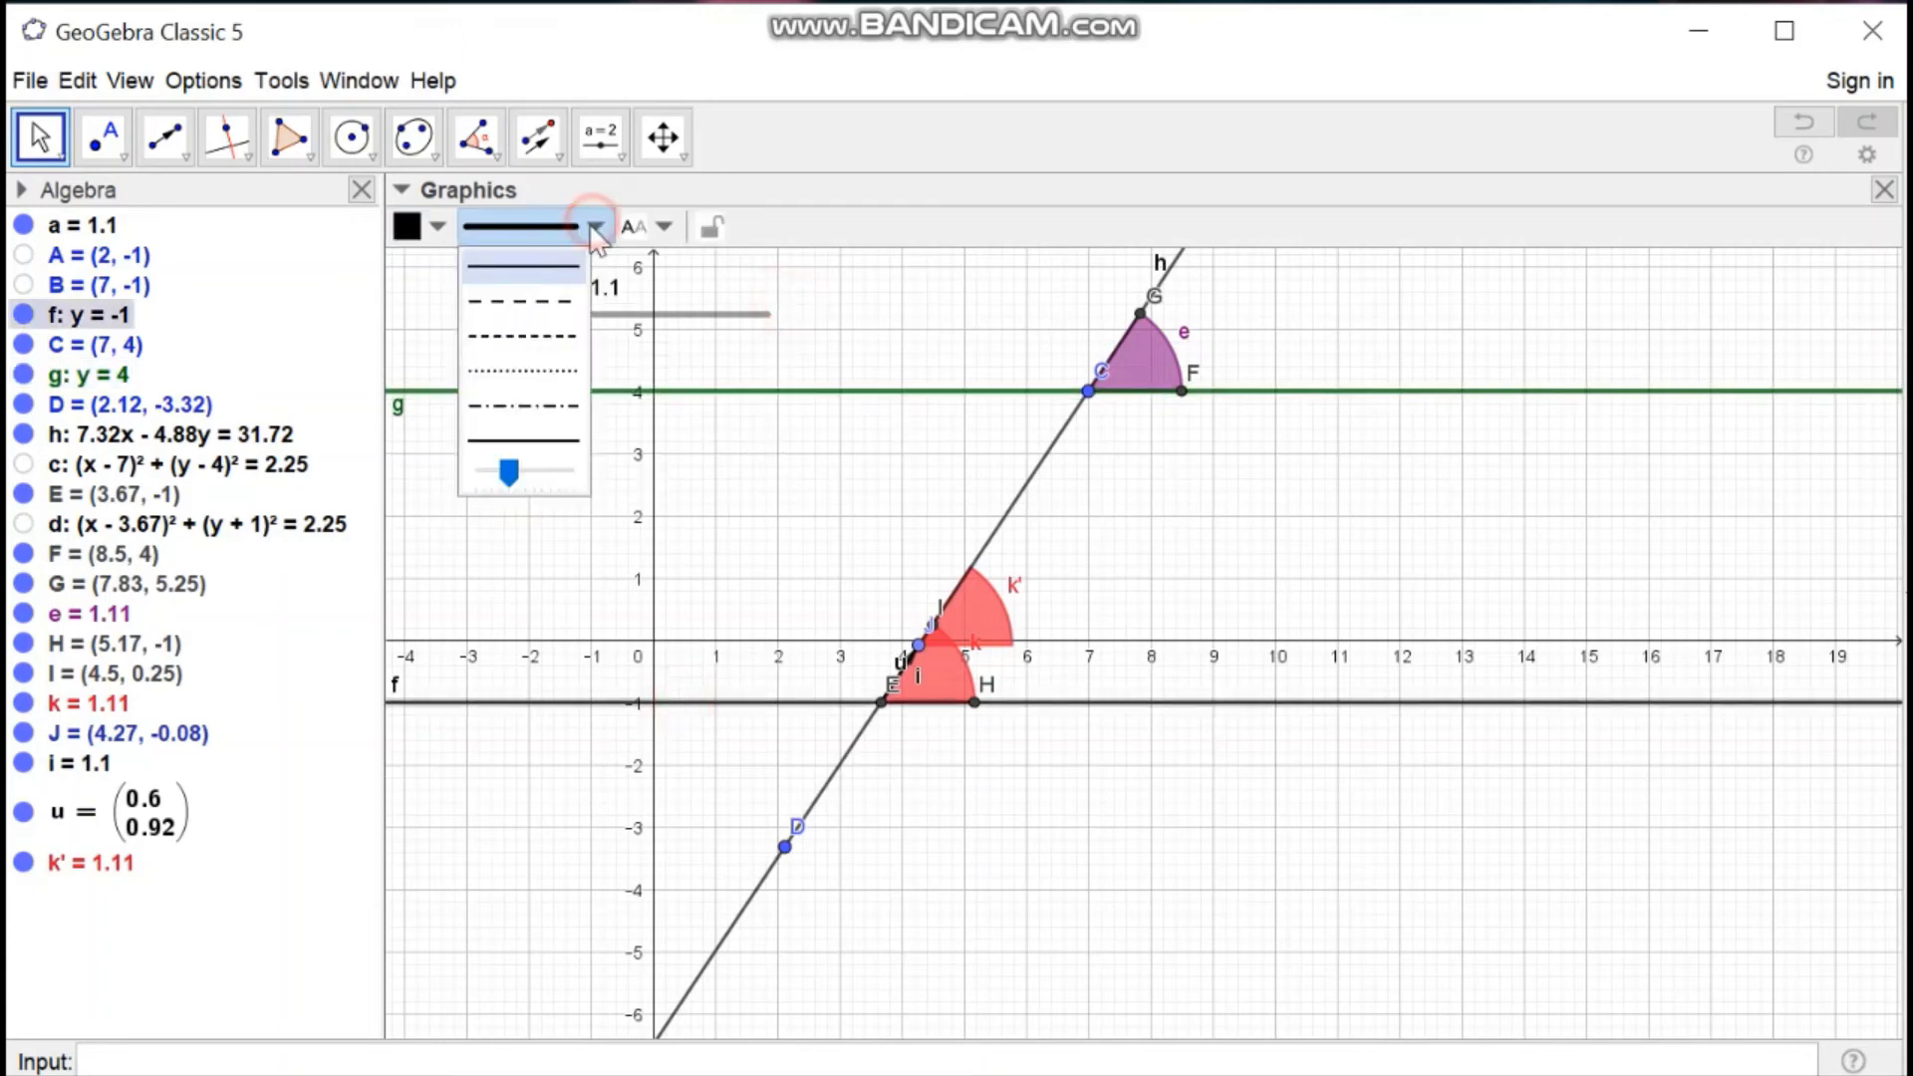
left_click(437, 226)
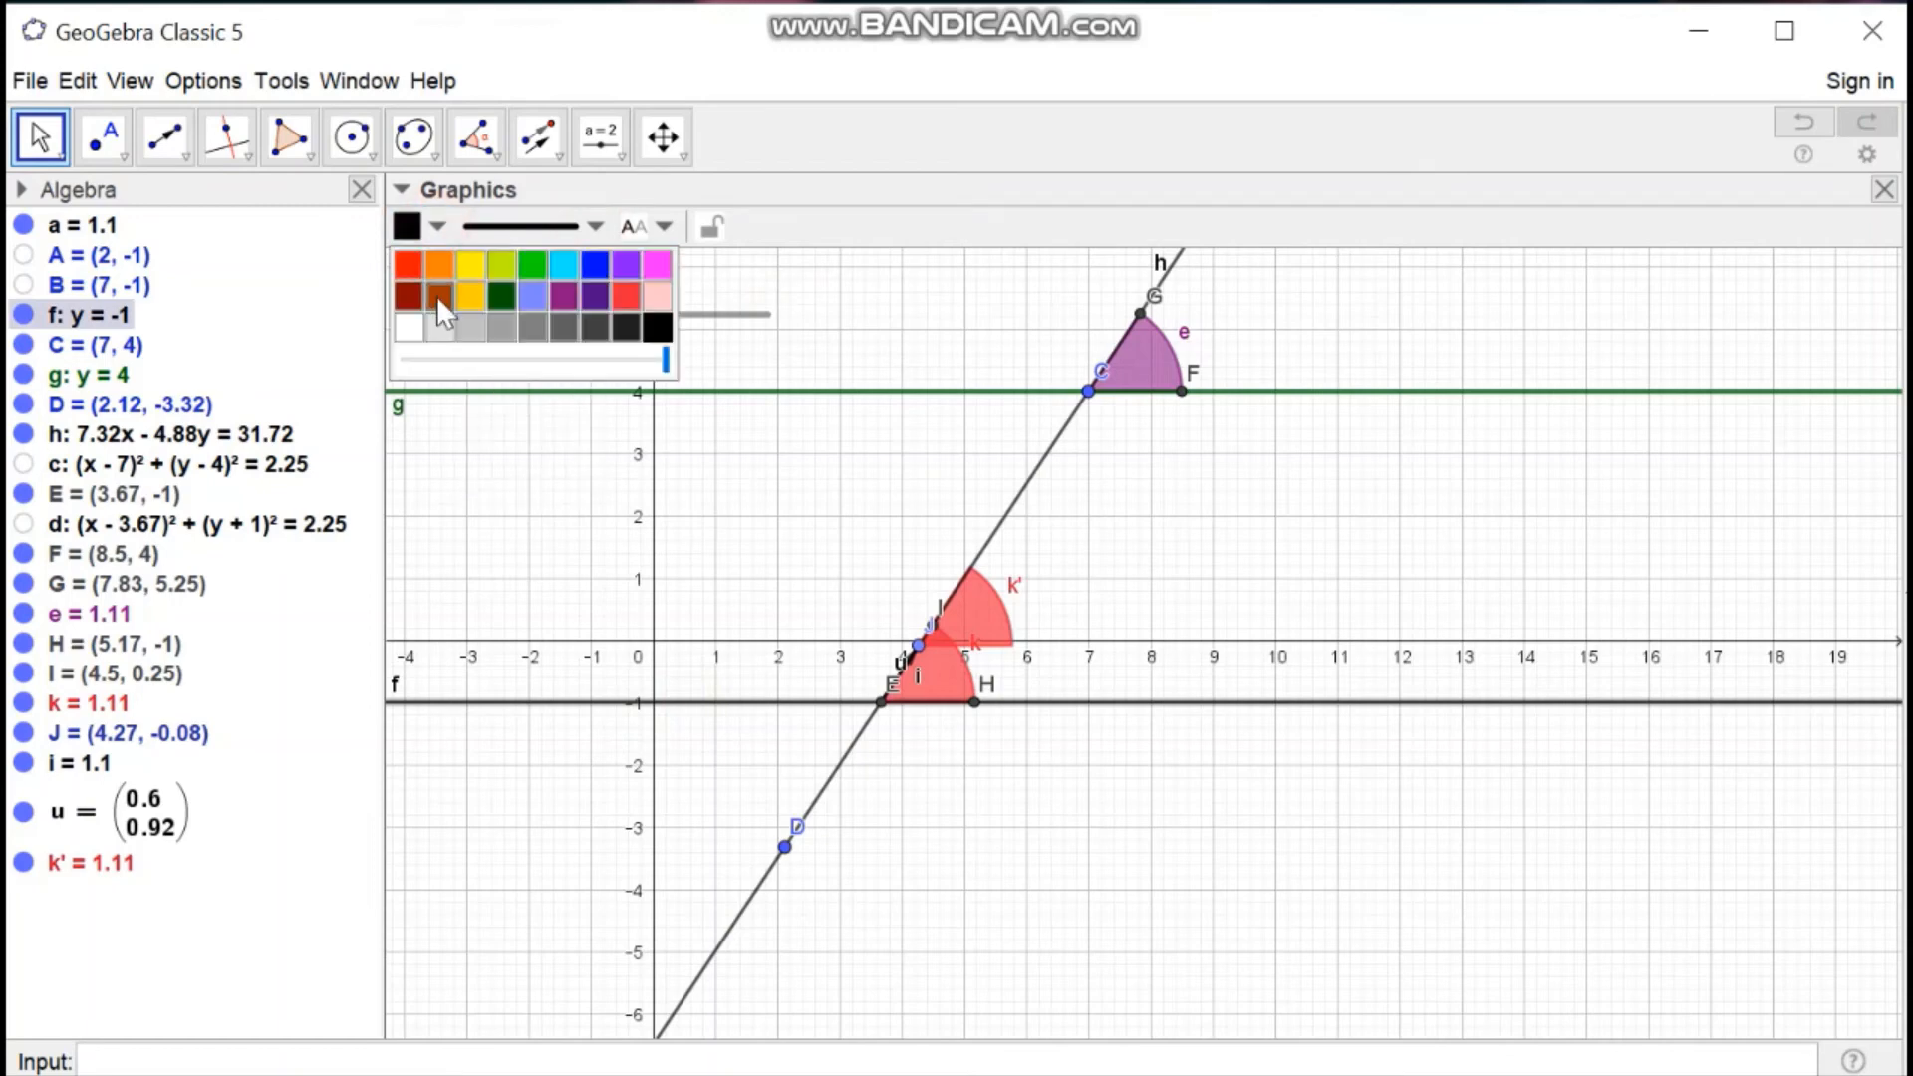
left_click(504, 295)
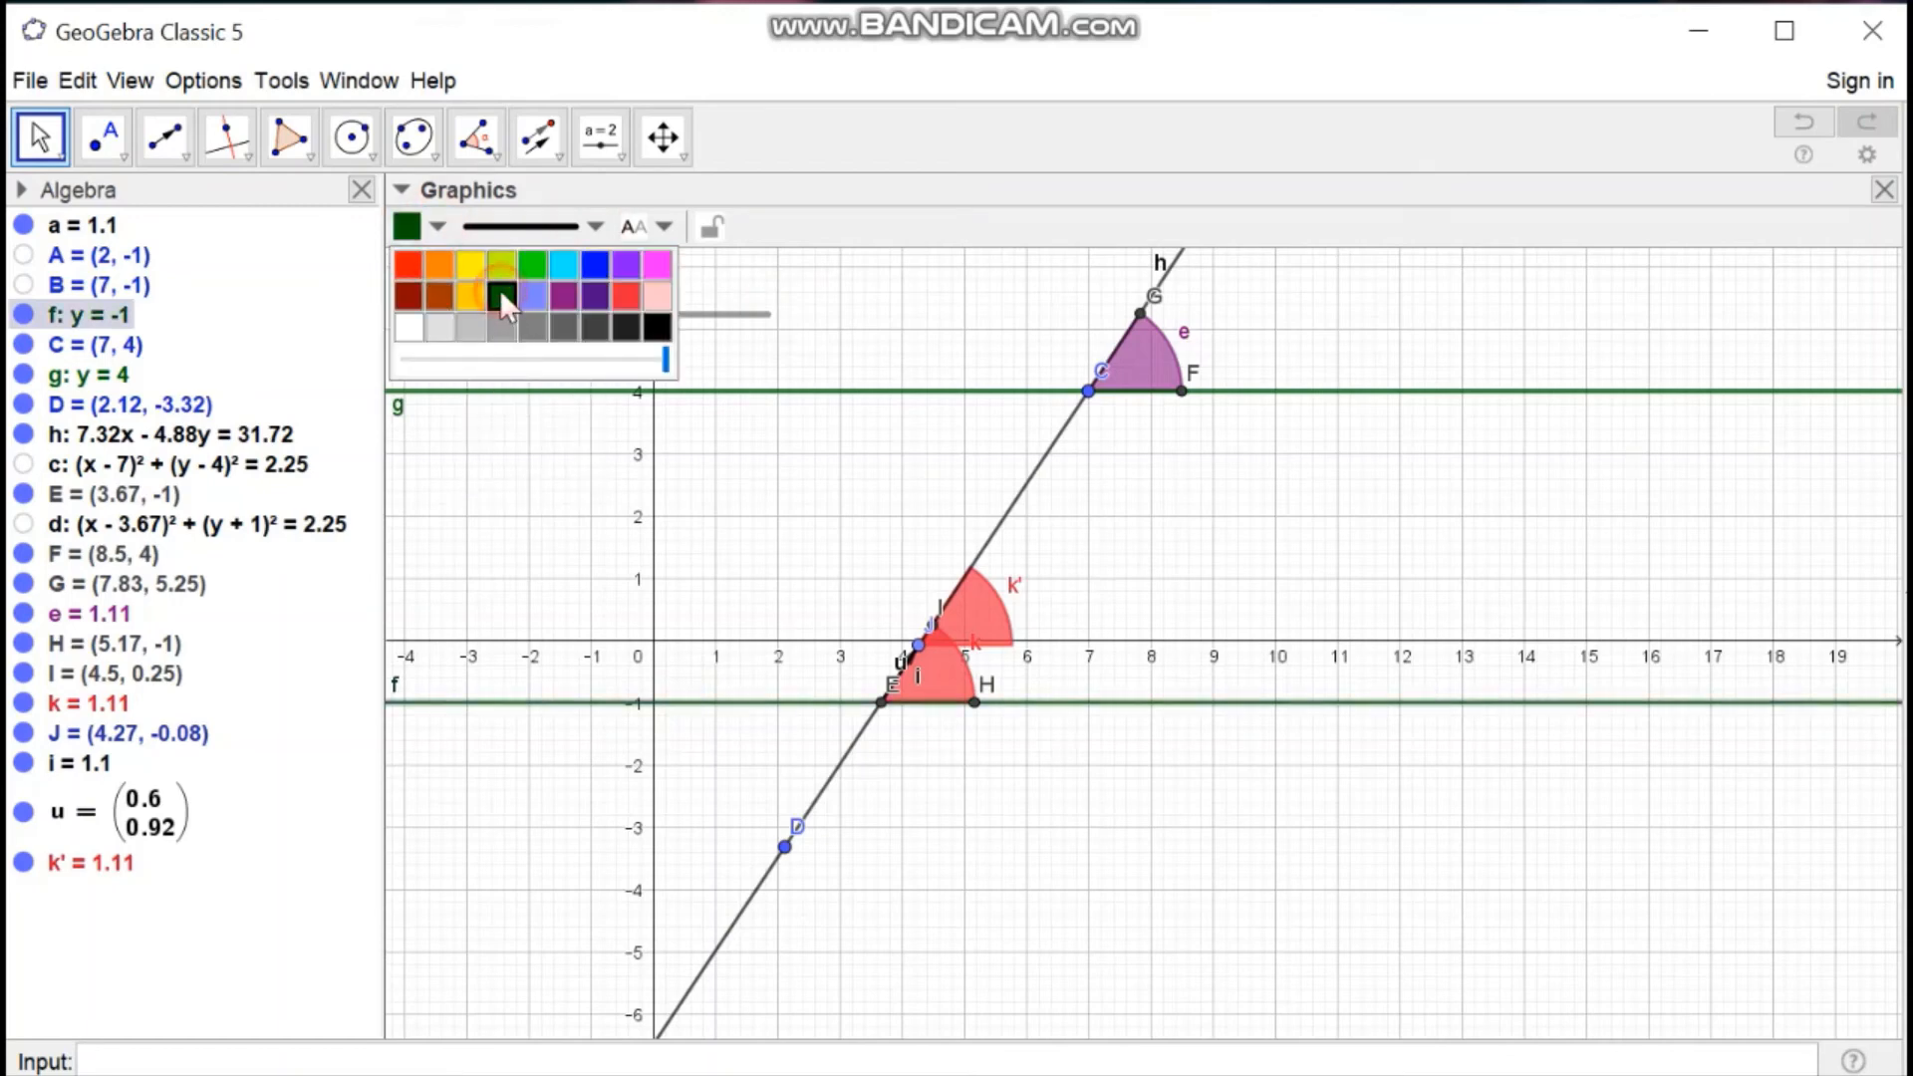
left_click(597, 231)
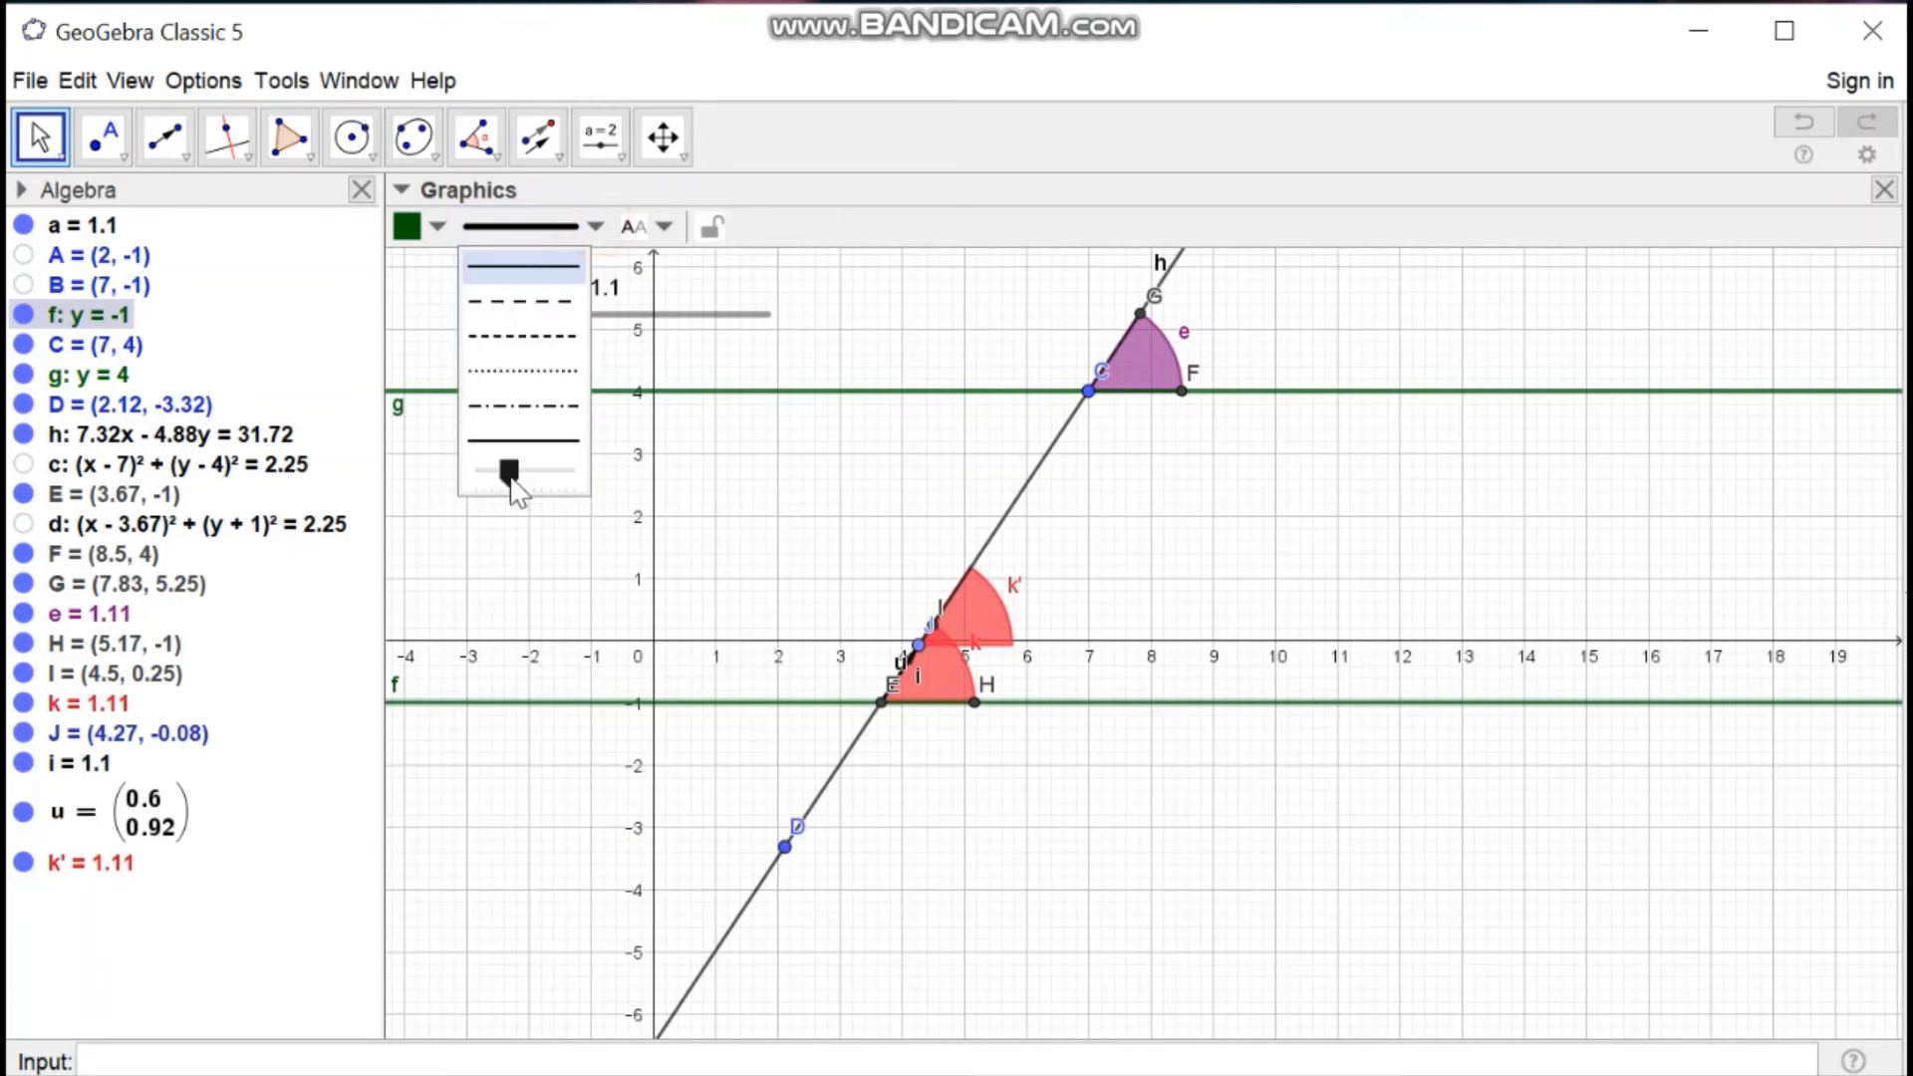
left_click_drag(512, 474, 550, 476)
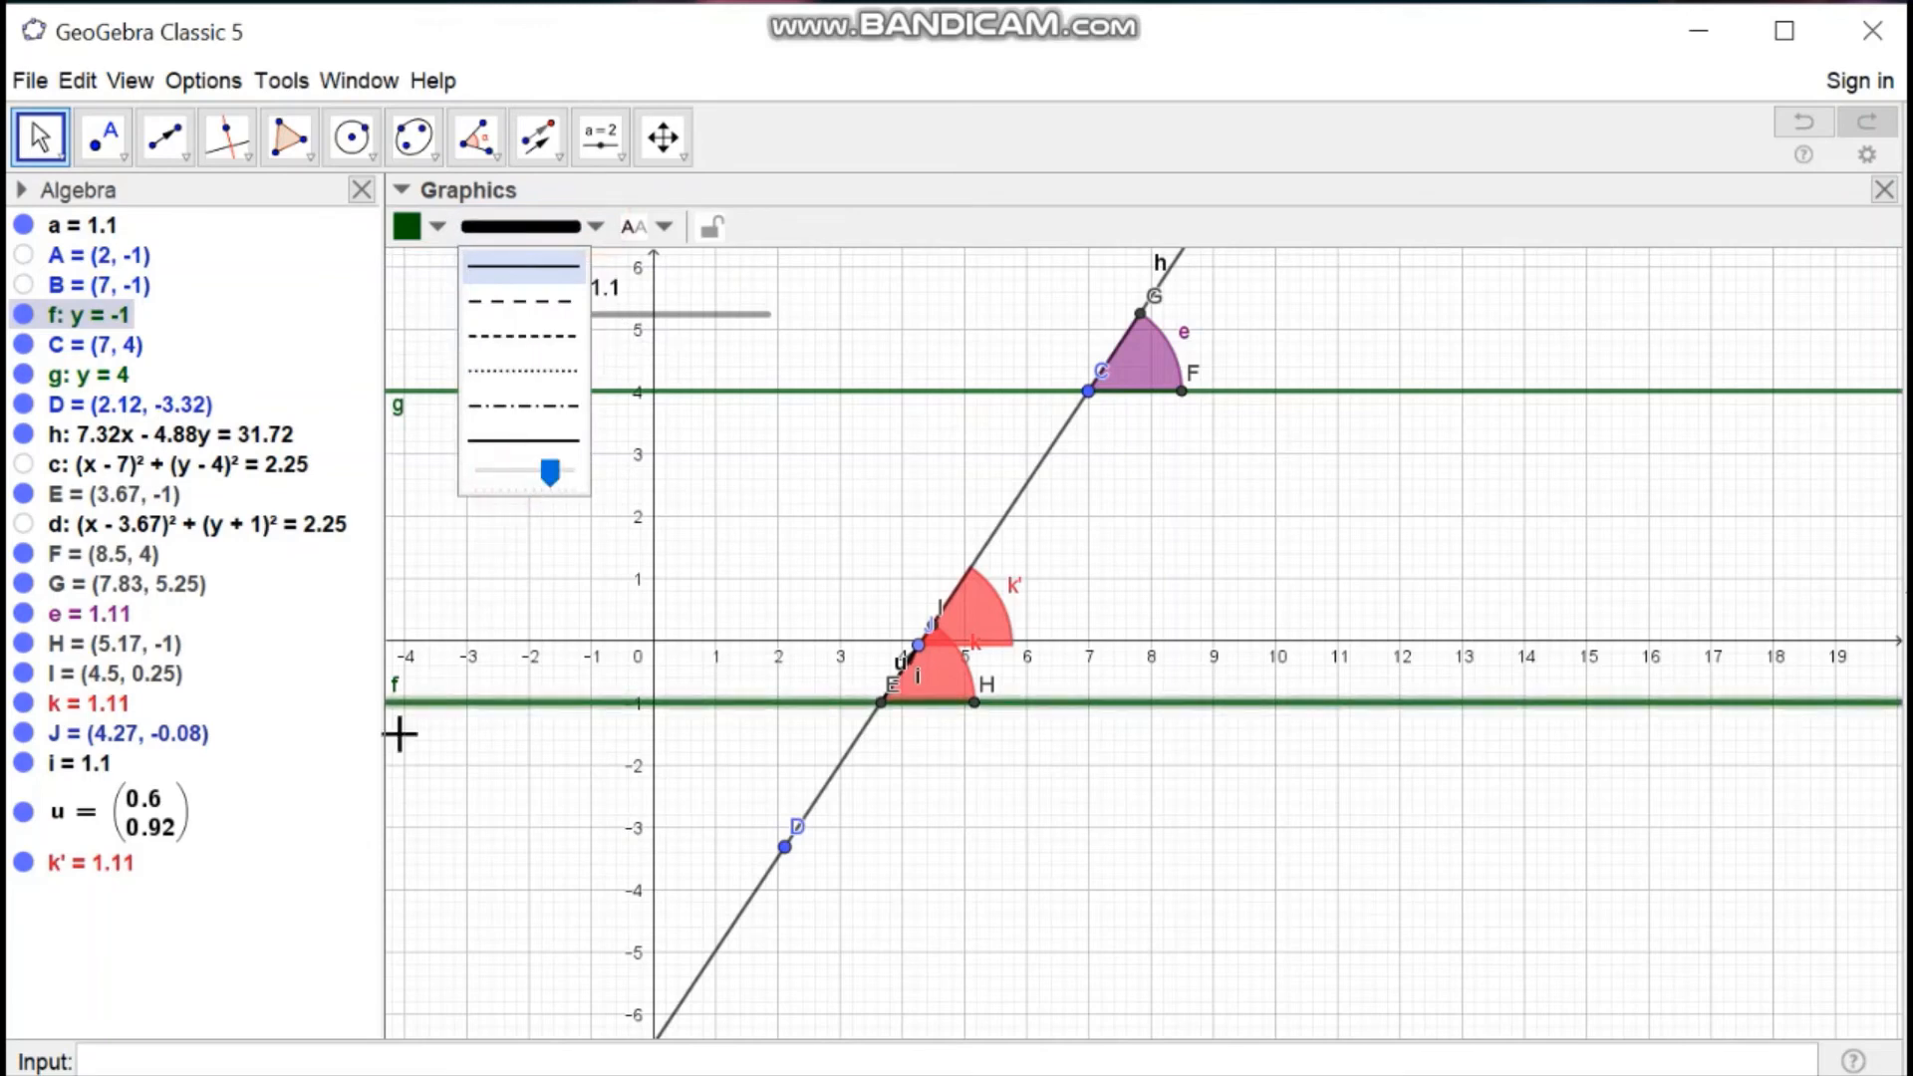
left_click(462, 769)
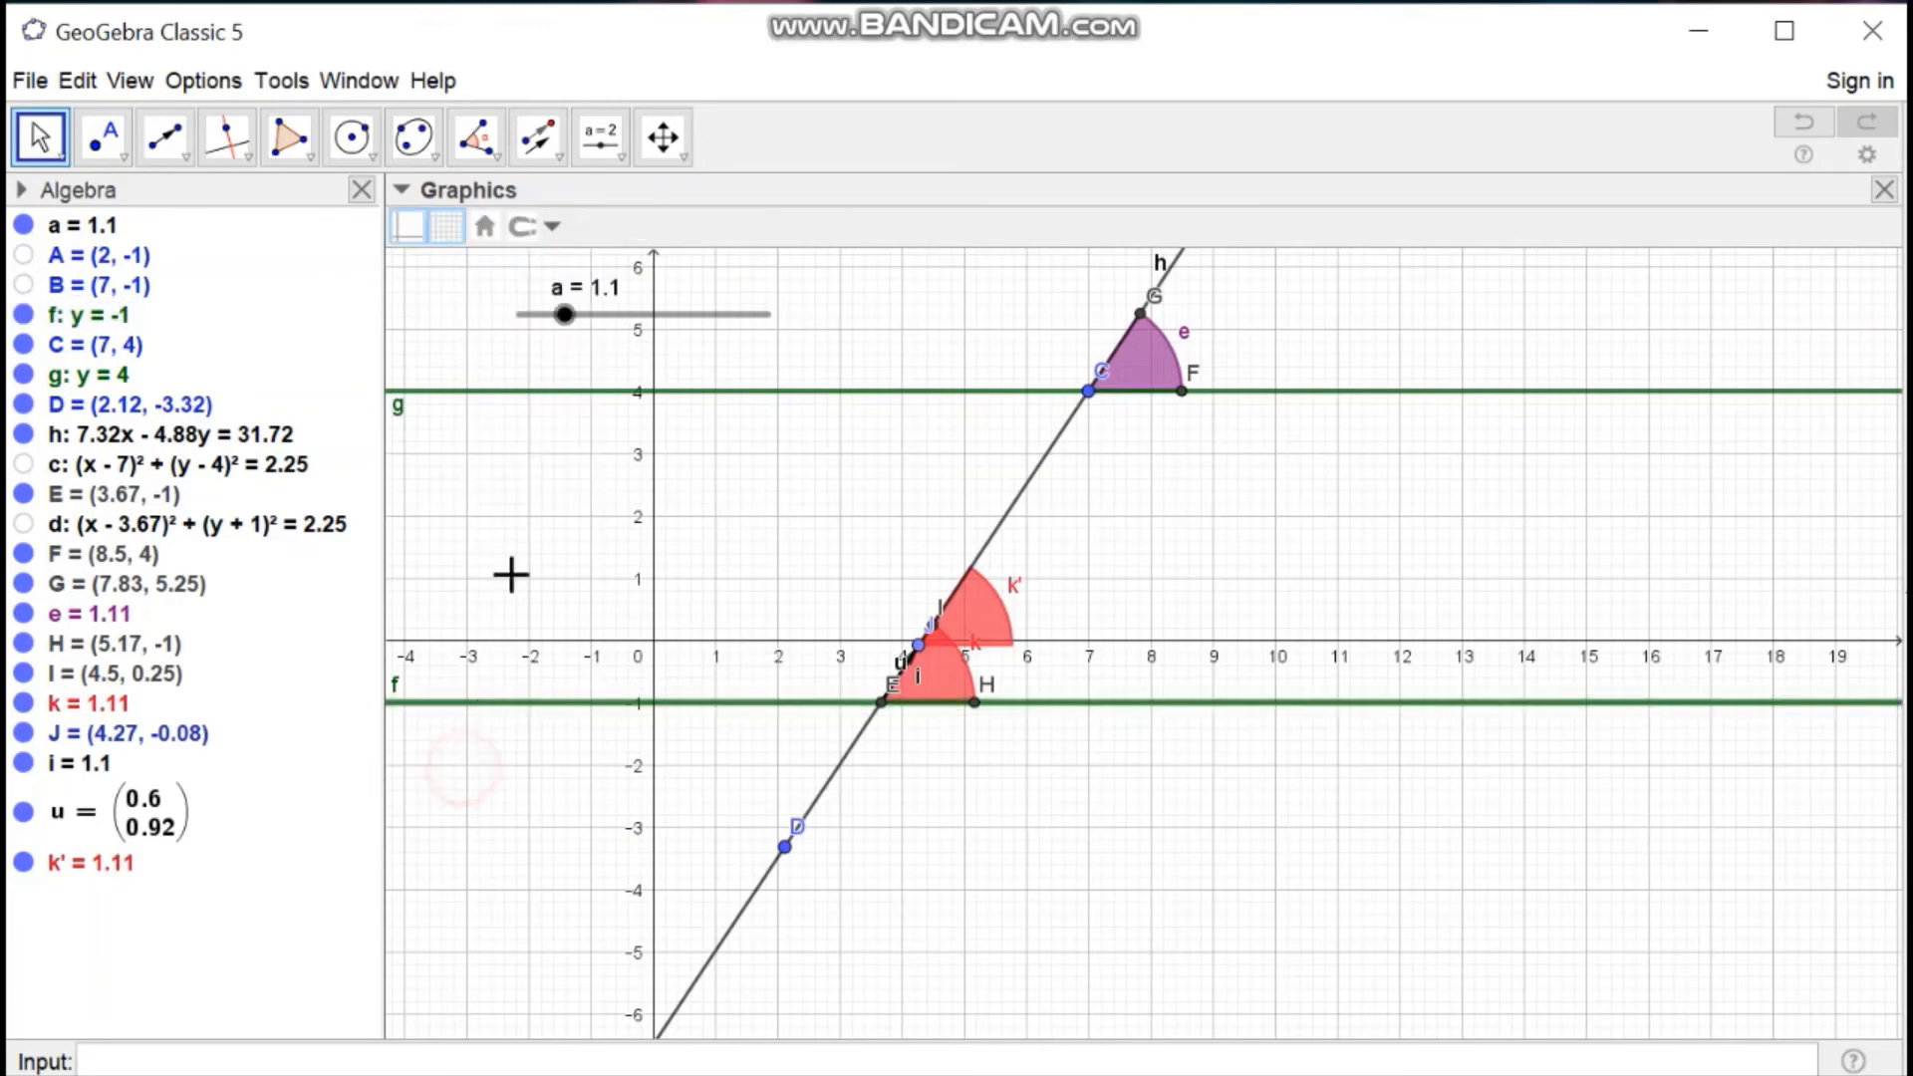
- Turn on animation for slider a to move the translated sector along the transversal, and pause it
right_click(564, 316)
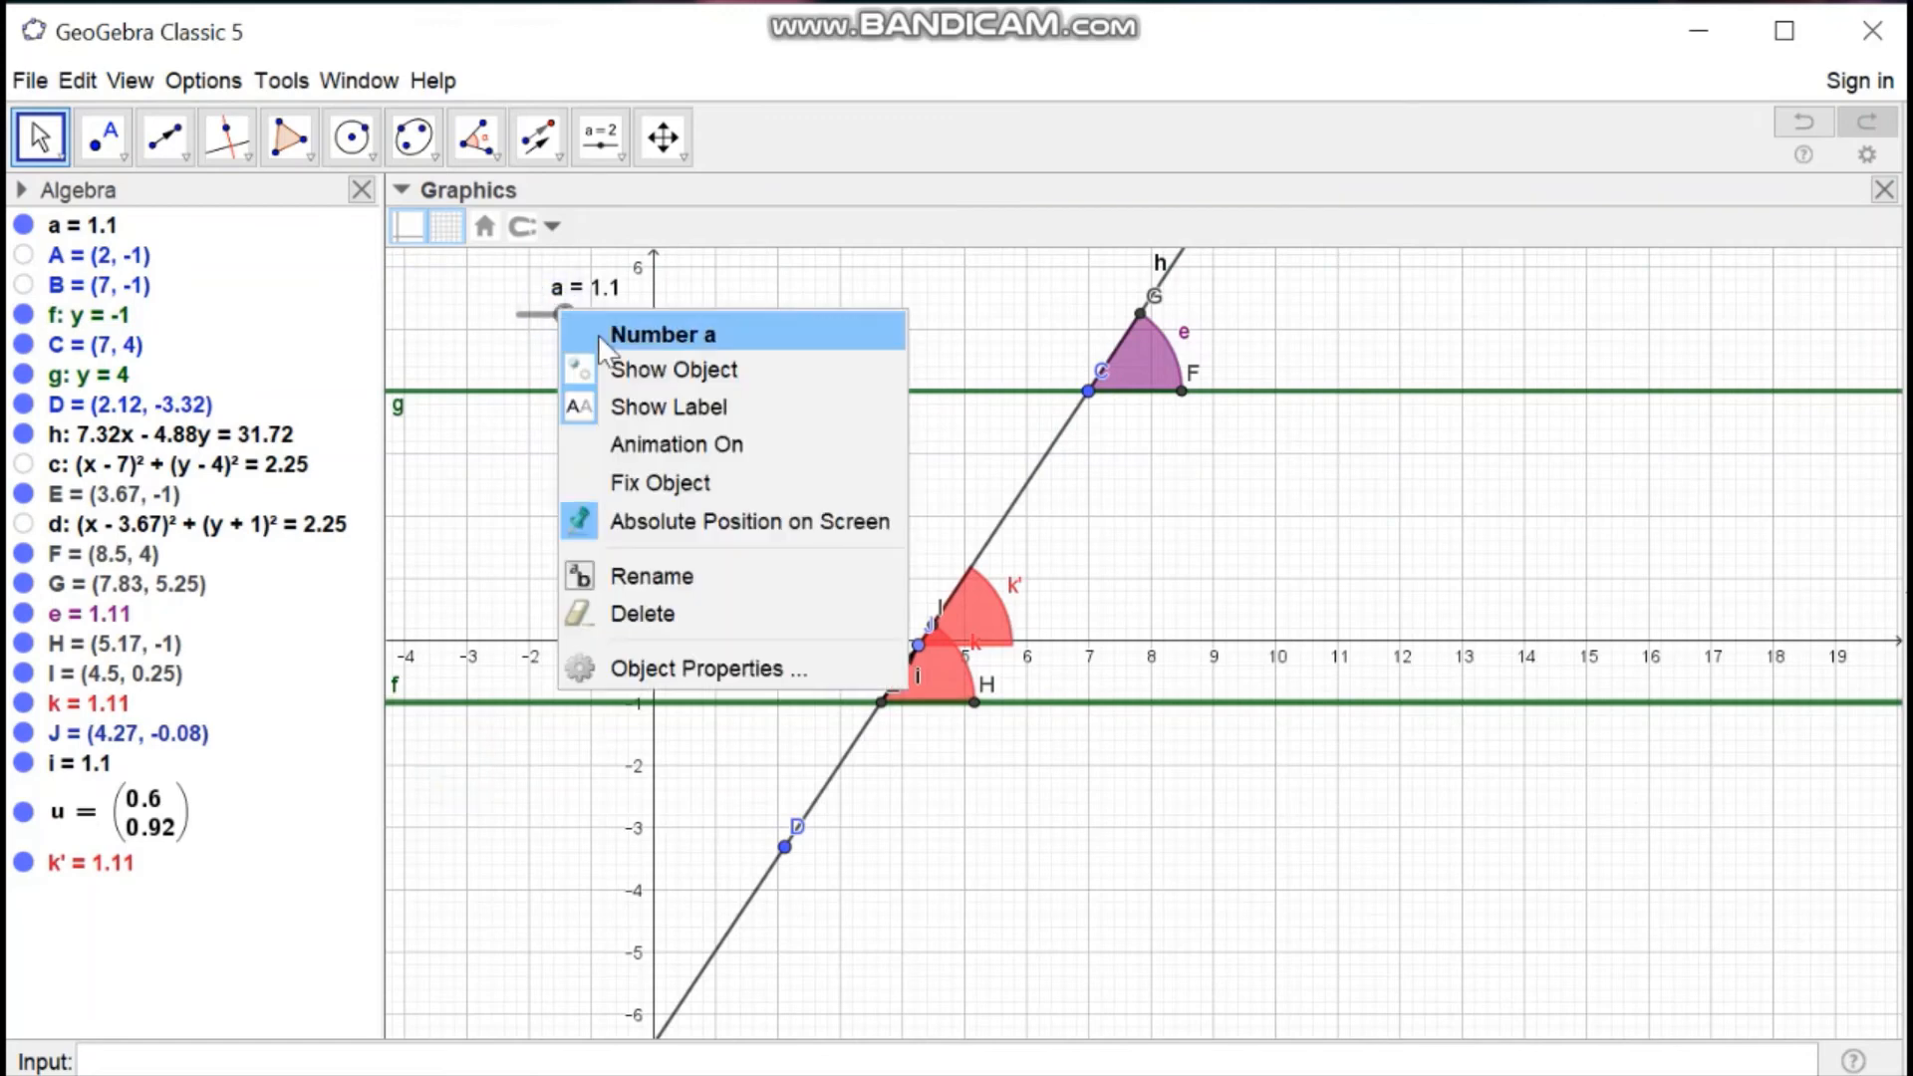
left_click(648, 442)
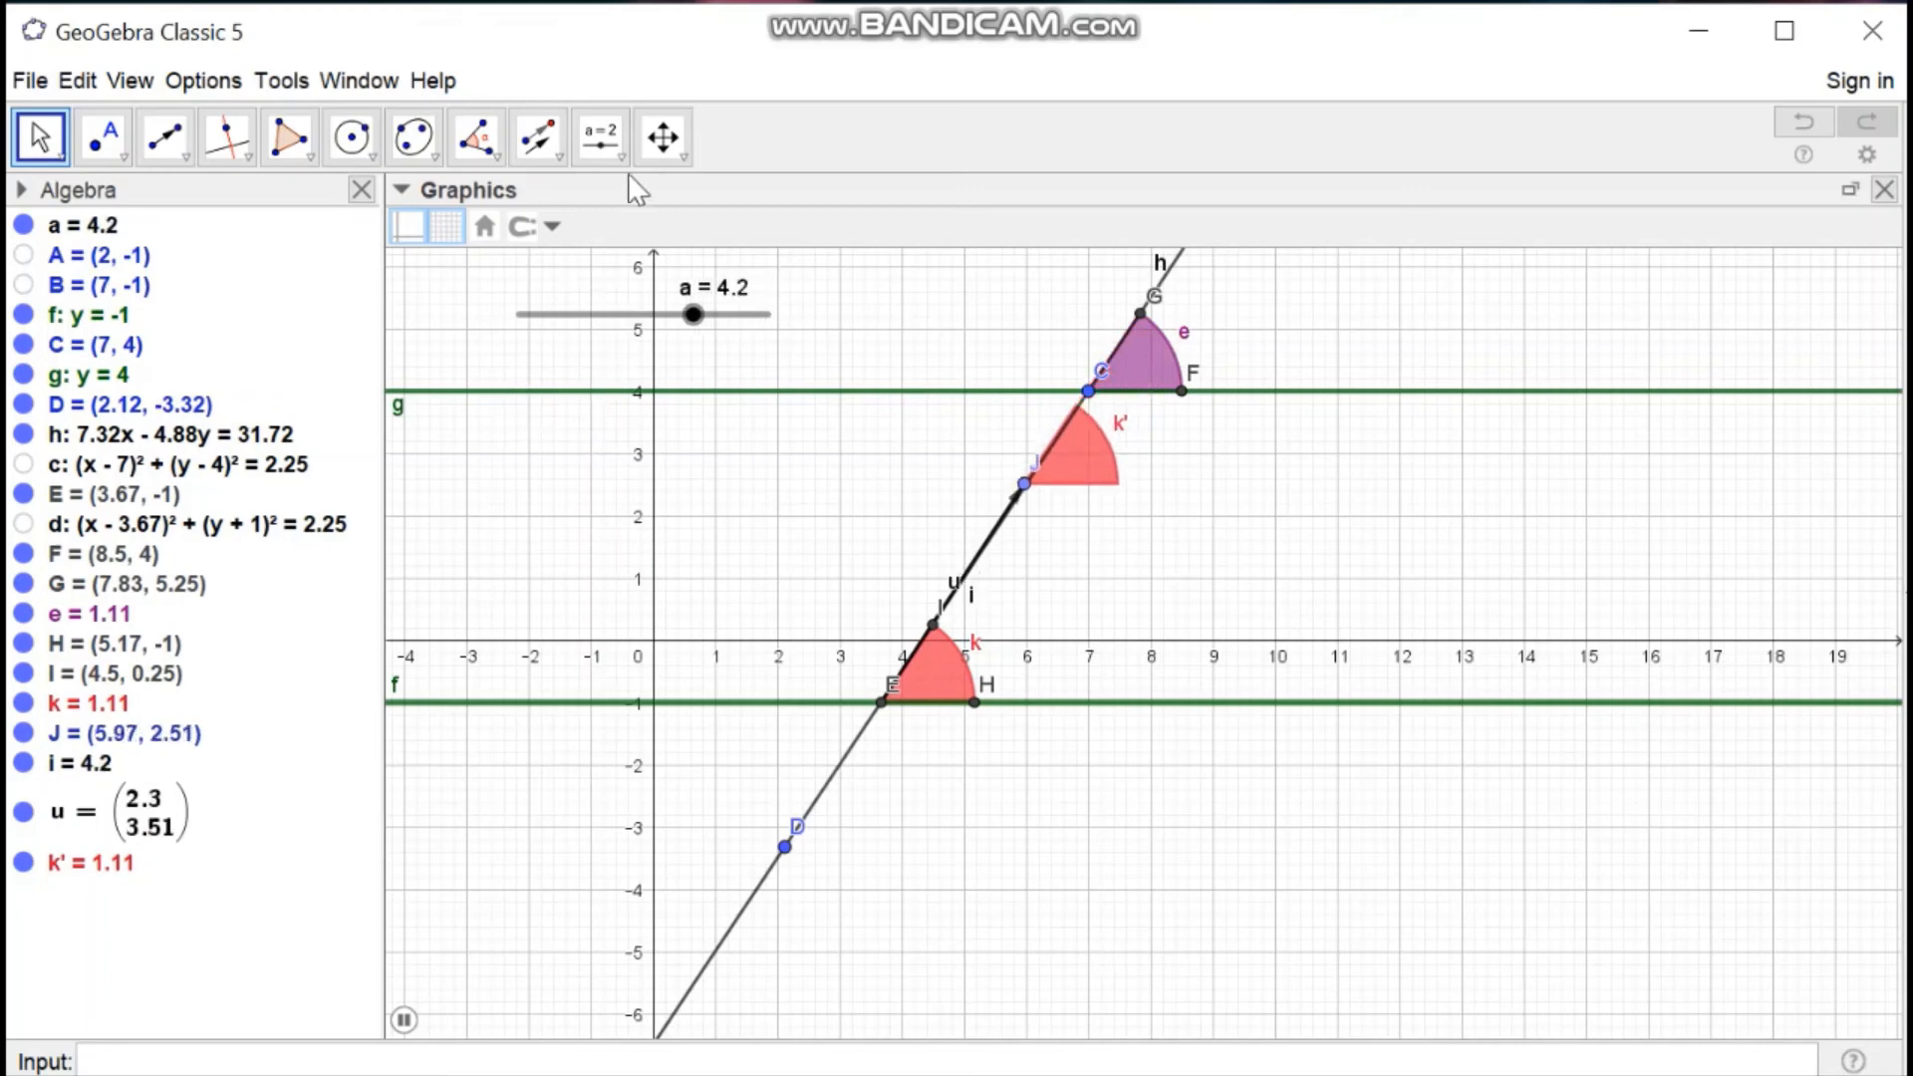
left_click(403, 1021)
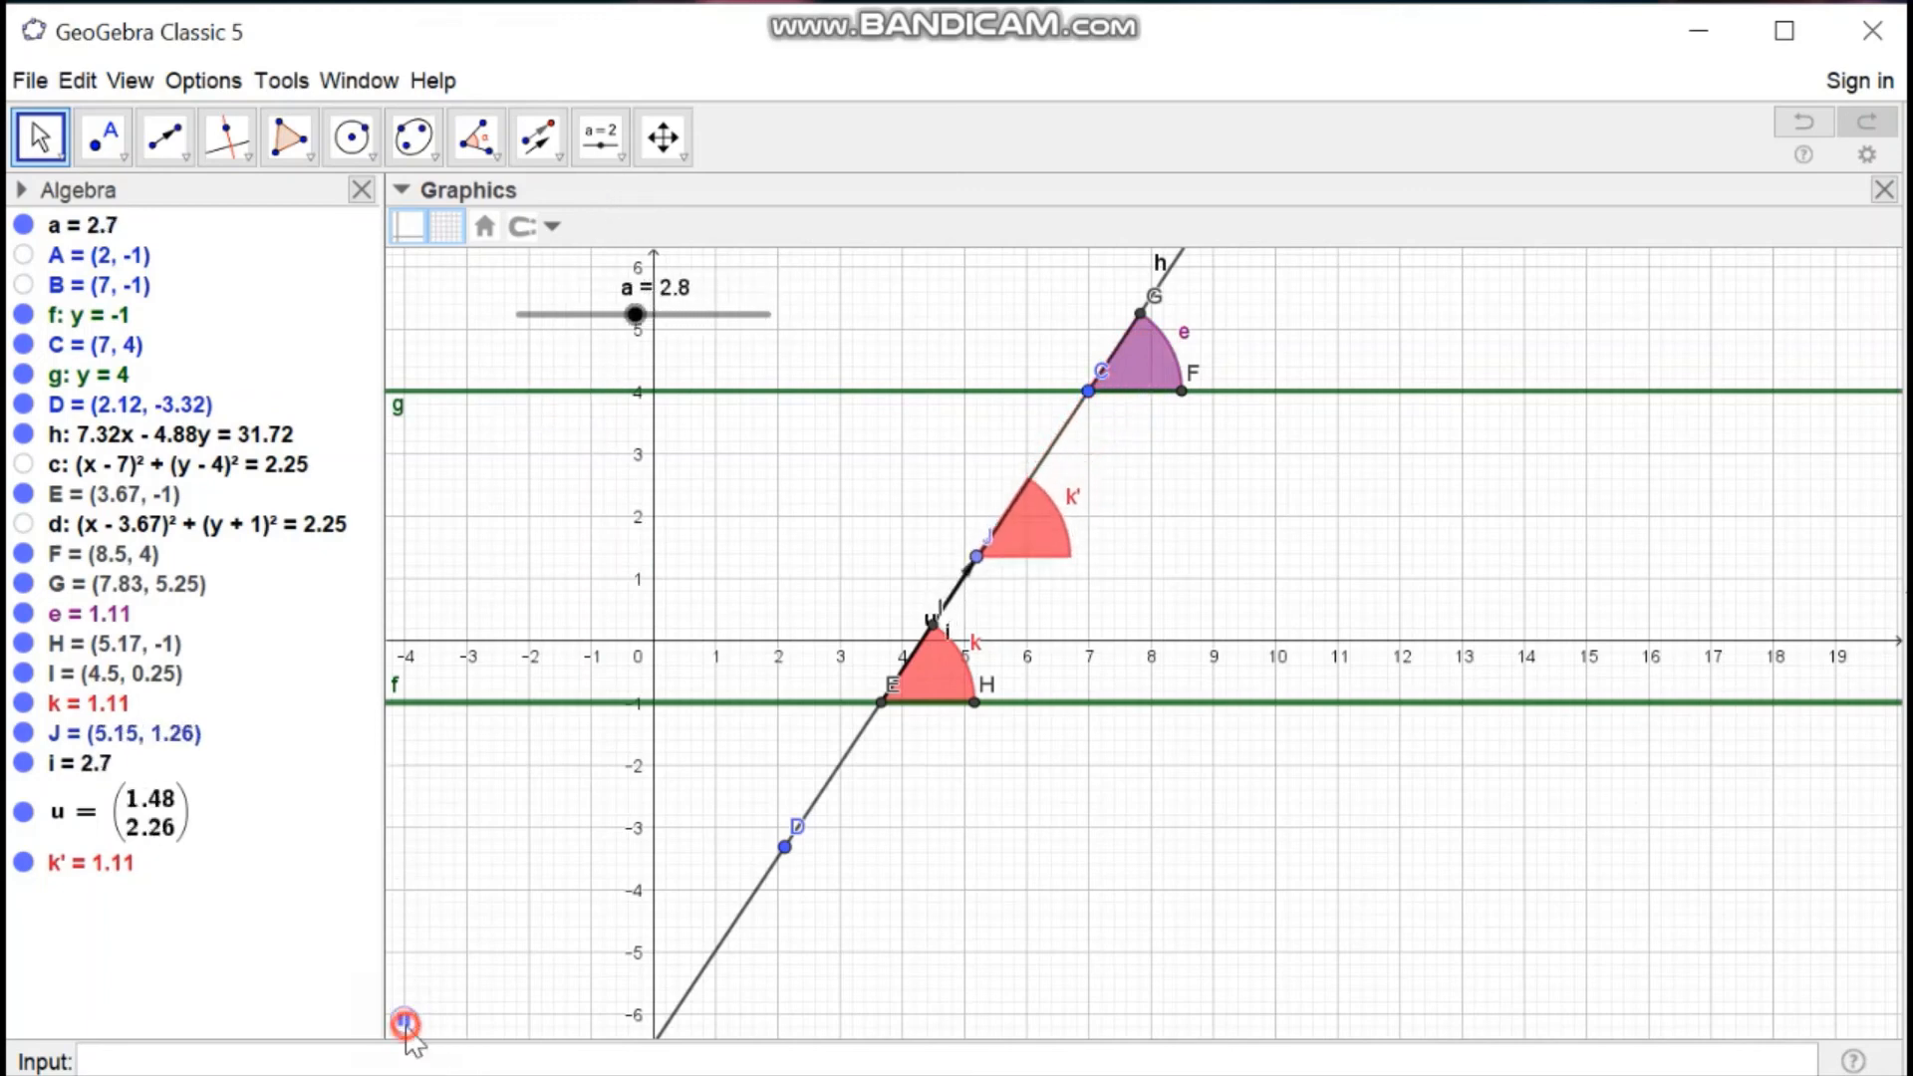
- Insert the text "corresponding angles are equal" below line f, beside the transversal
left_click(601, 137)
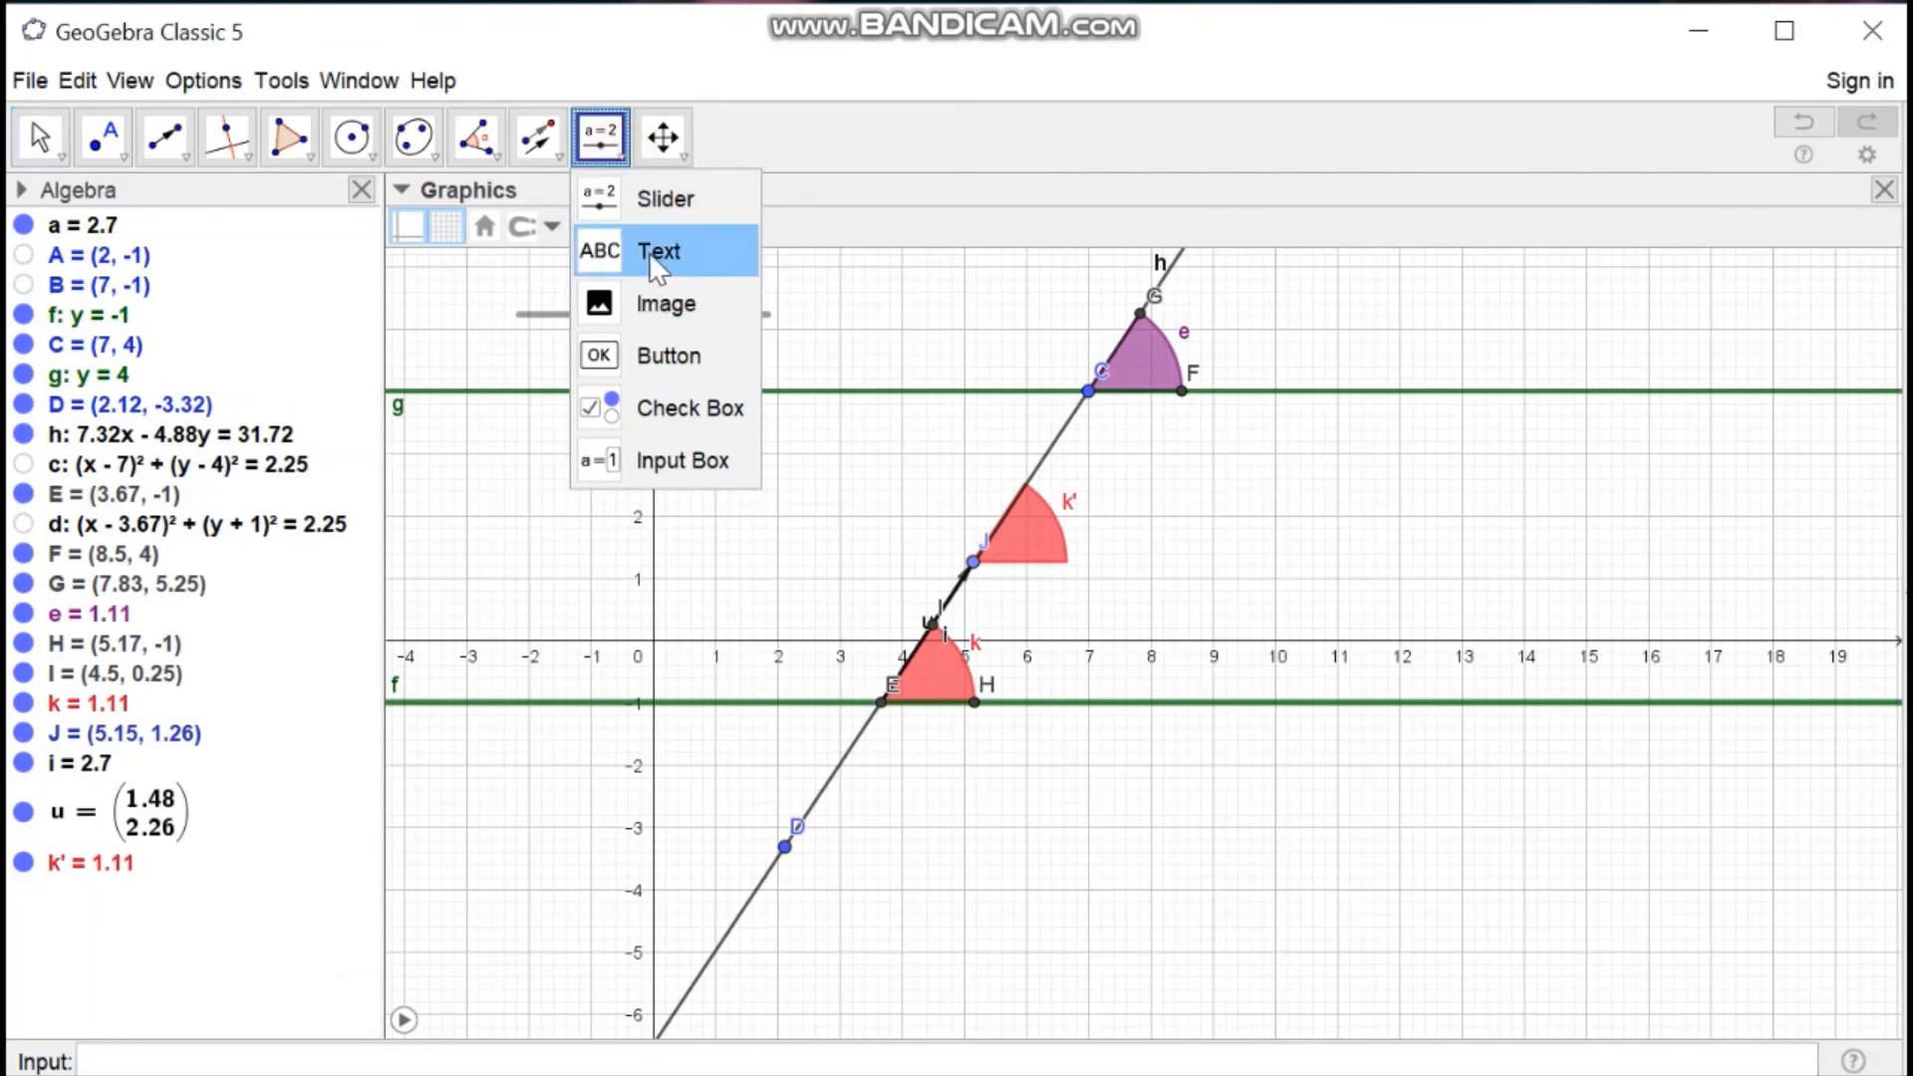
left_click(655, 257)
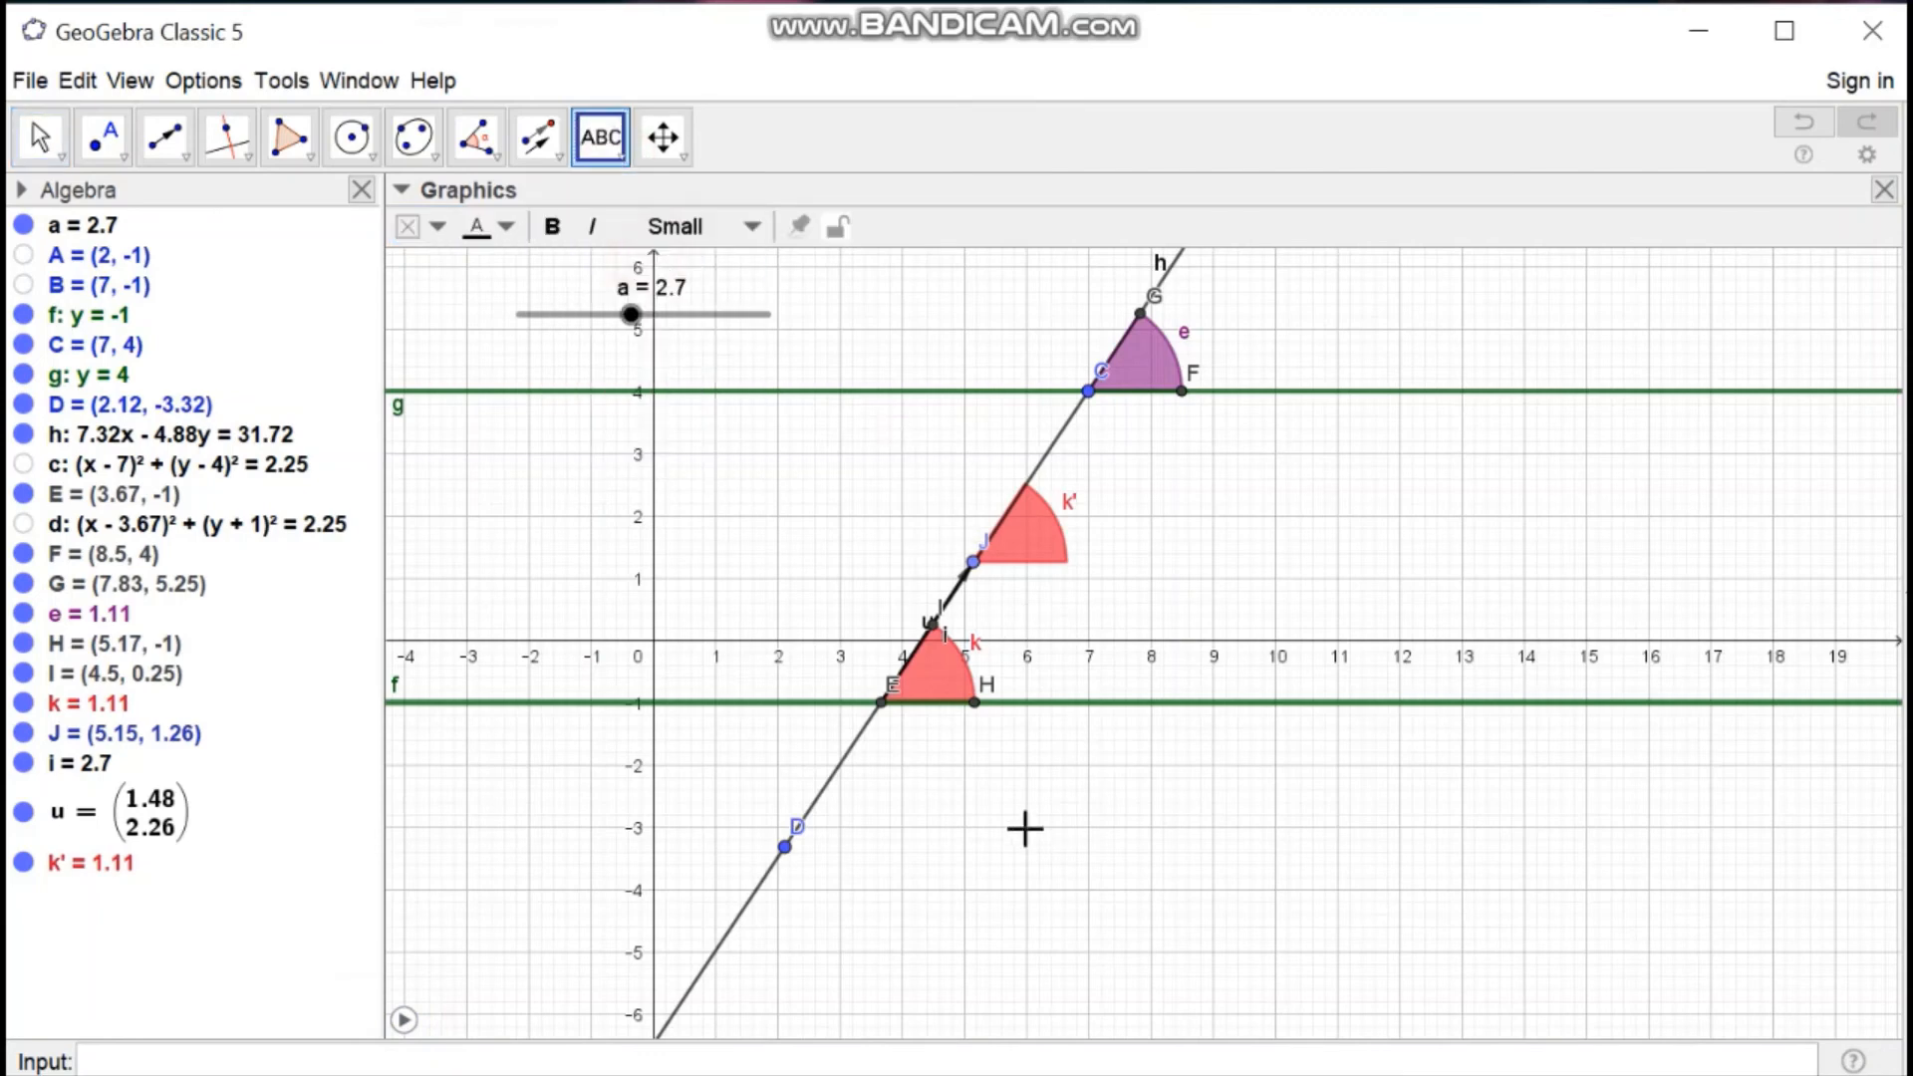
left_click(978, 862)
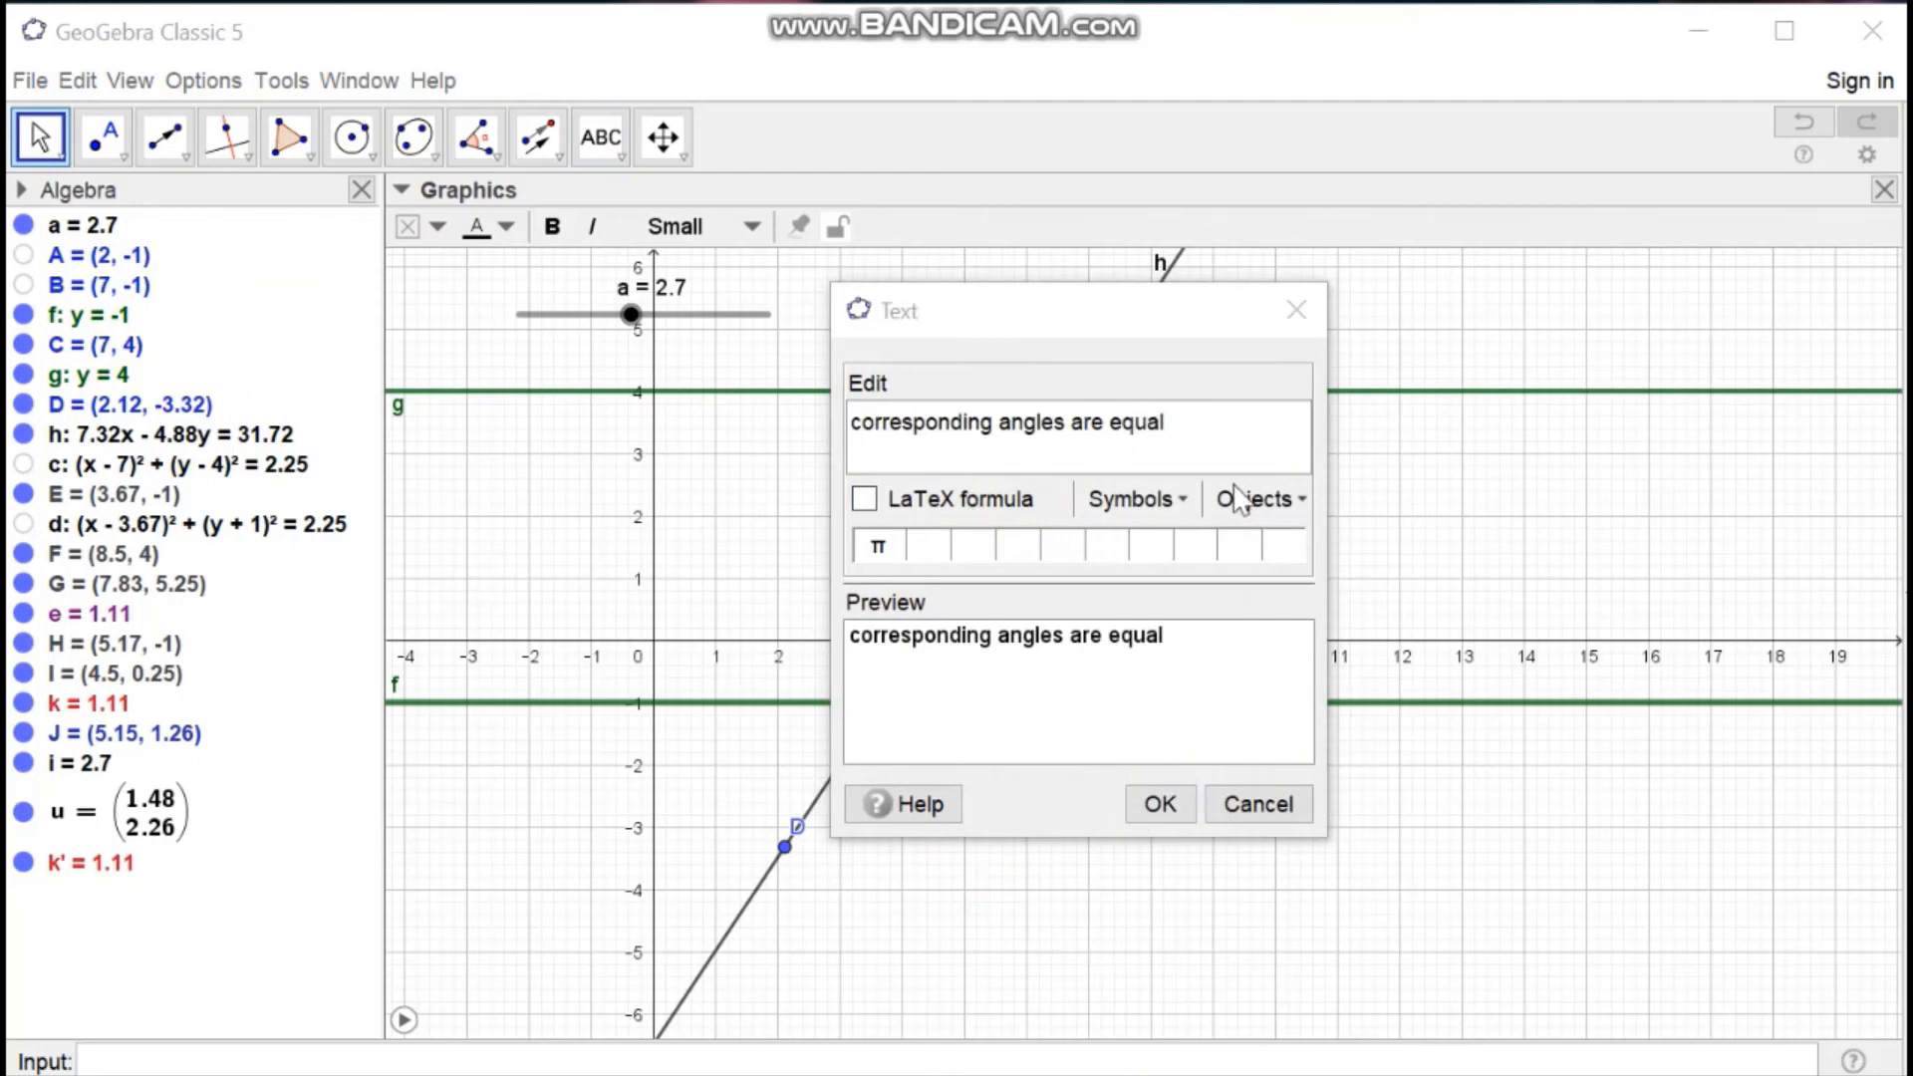
left_click(1163, 809)
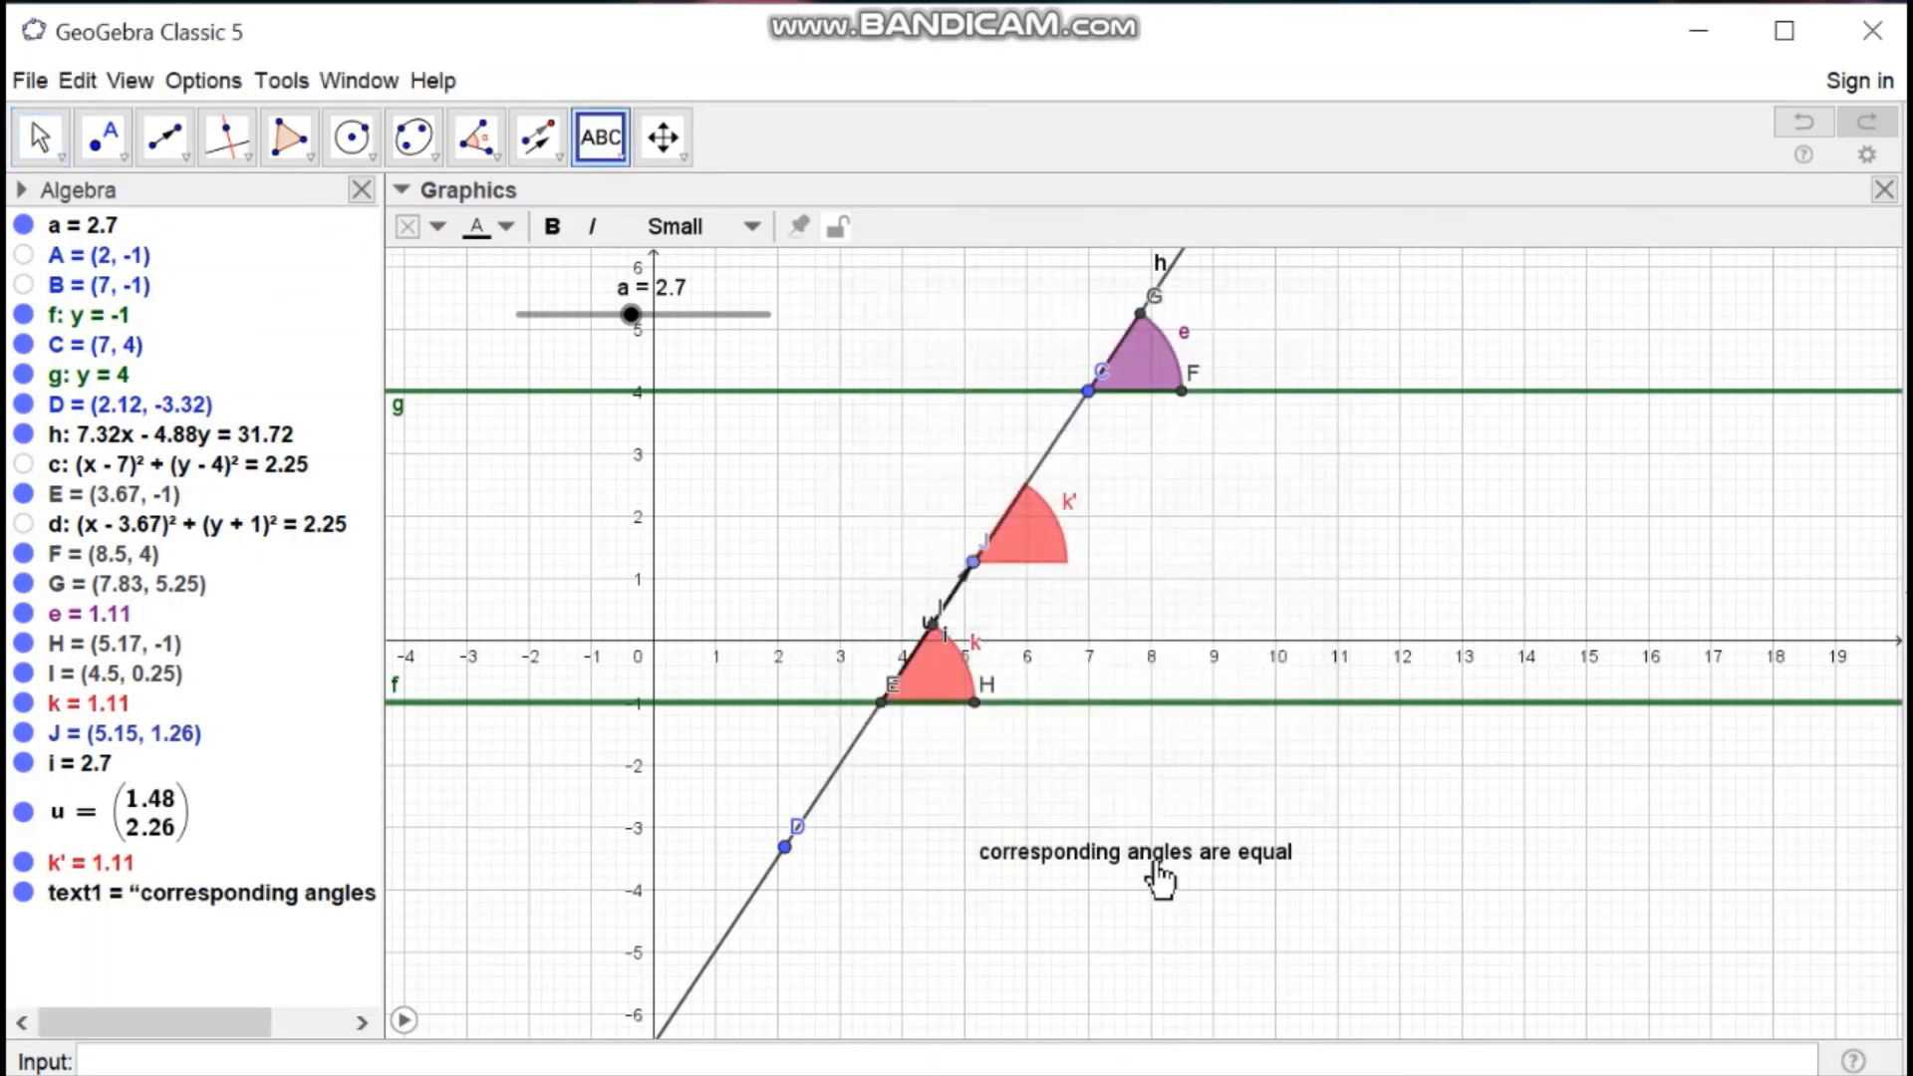
- Set the foreground colour of the "corresponding angles are equal" text to red
right_click(1157, 862)
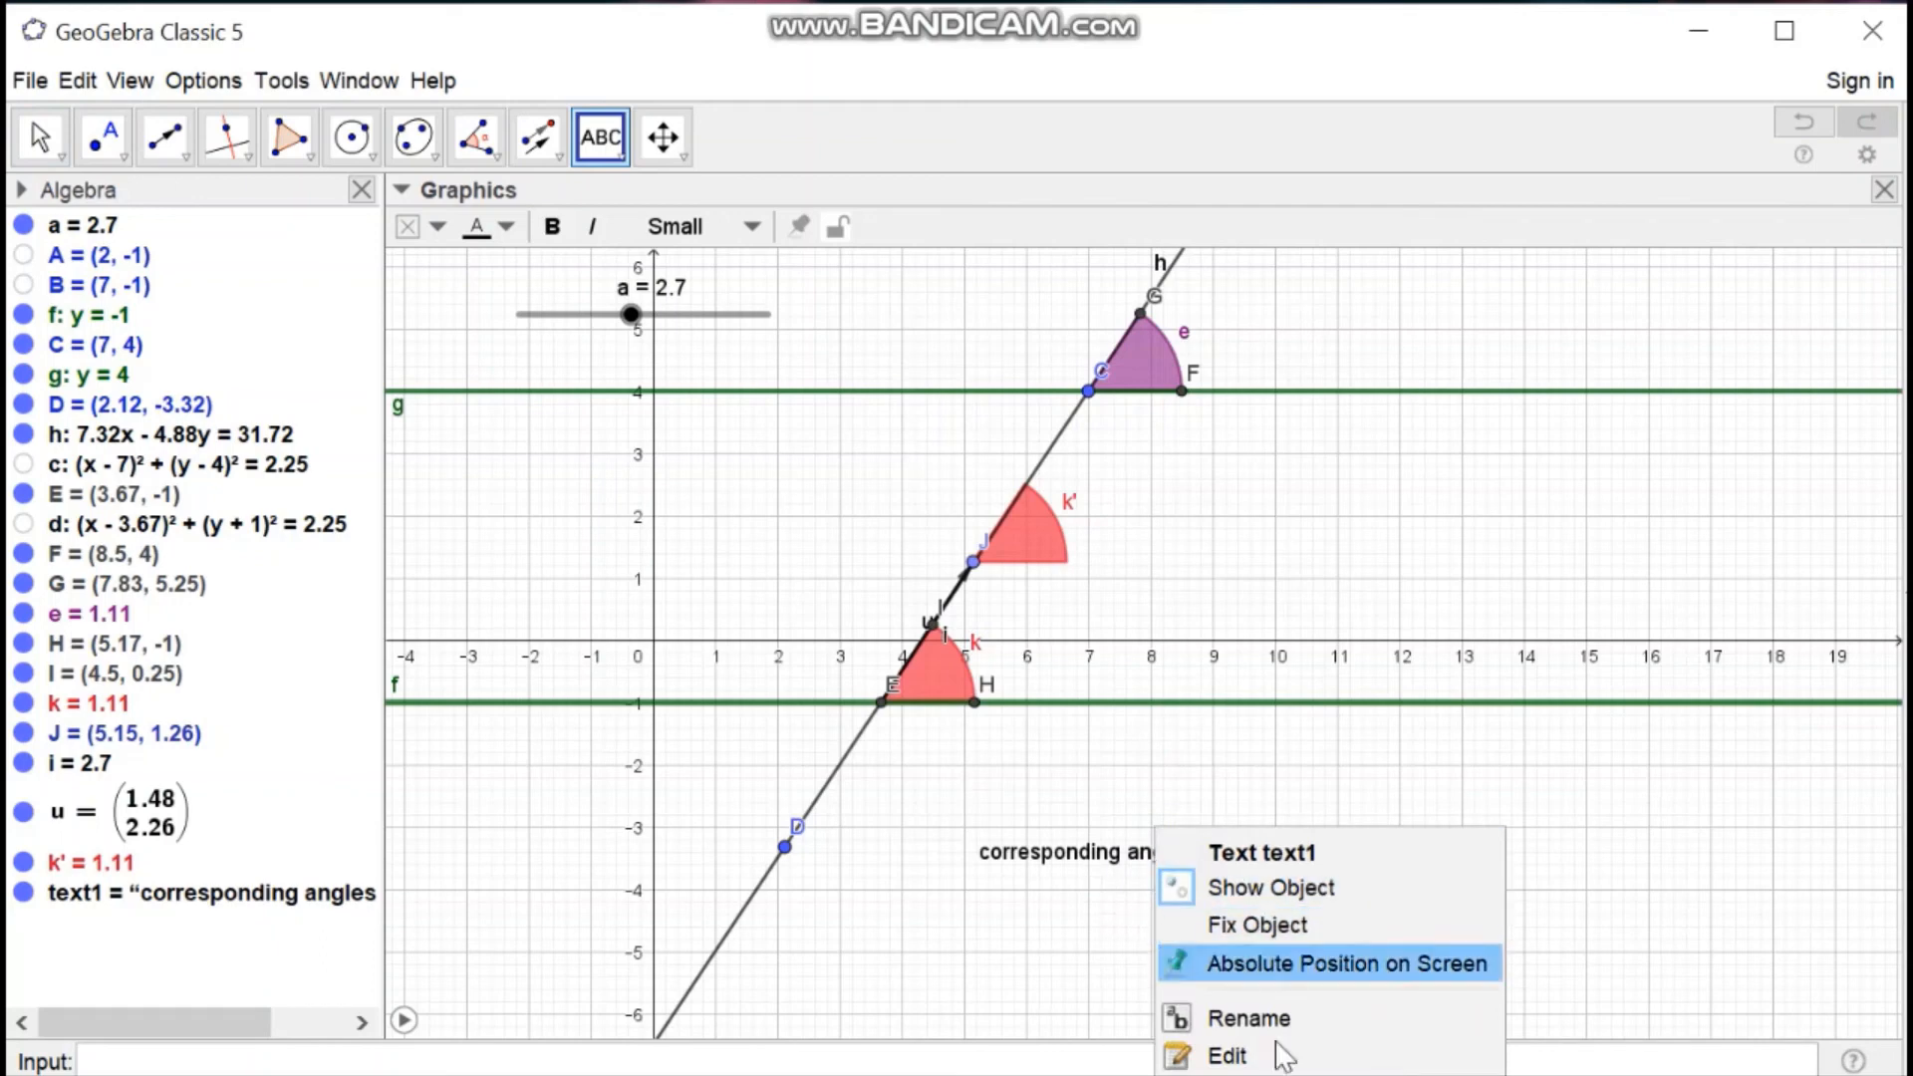
left_click(1285, 1075)
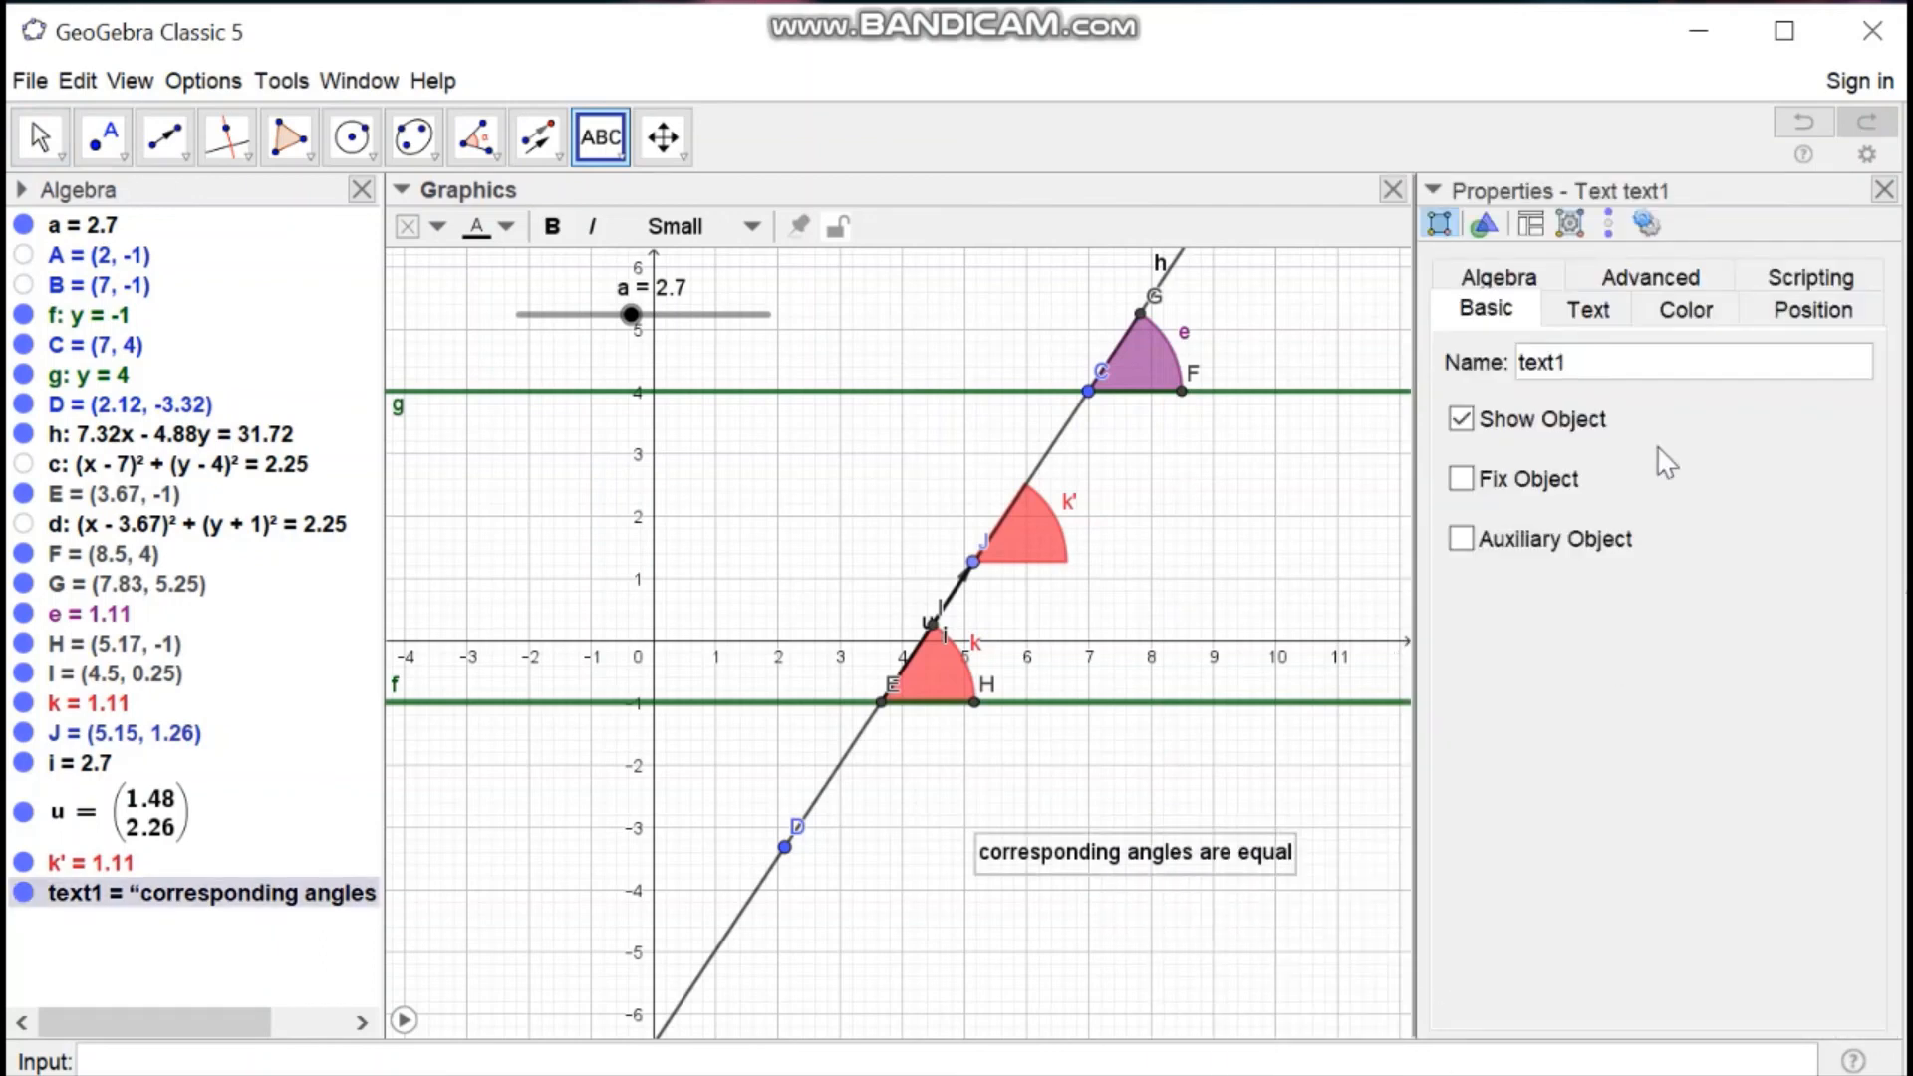
left_click(1687, 309)
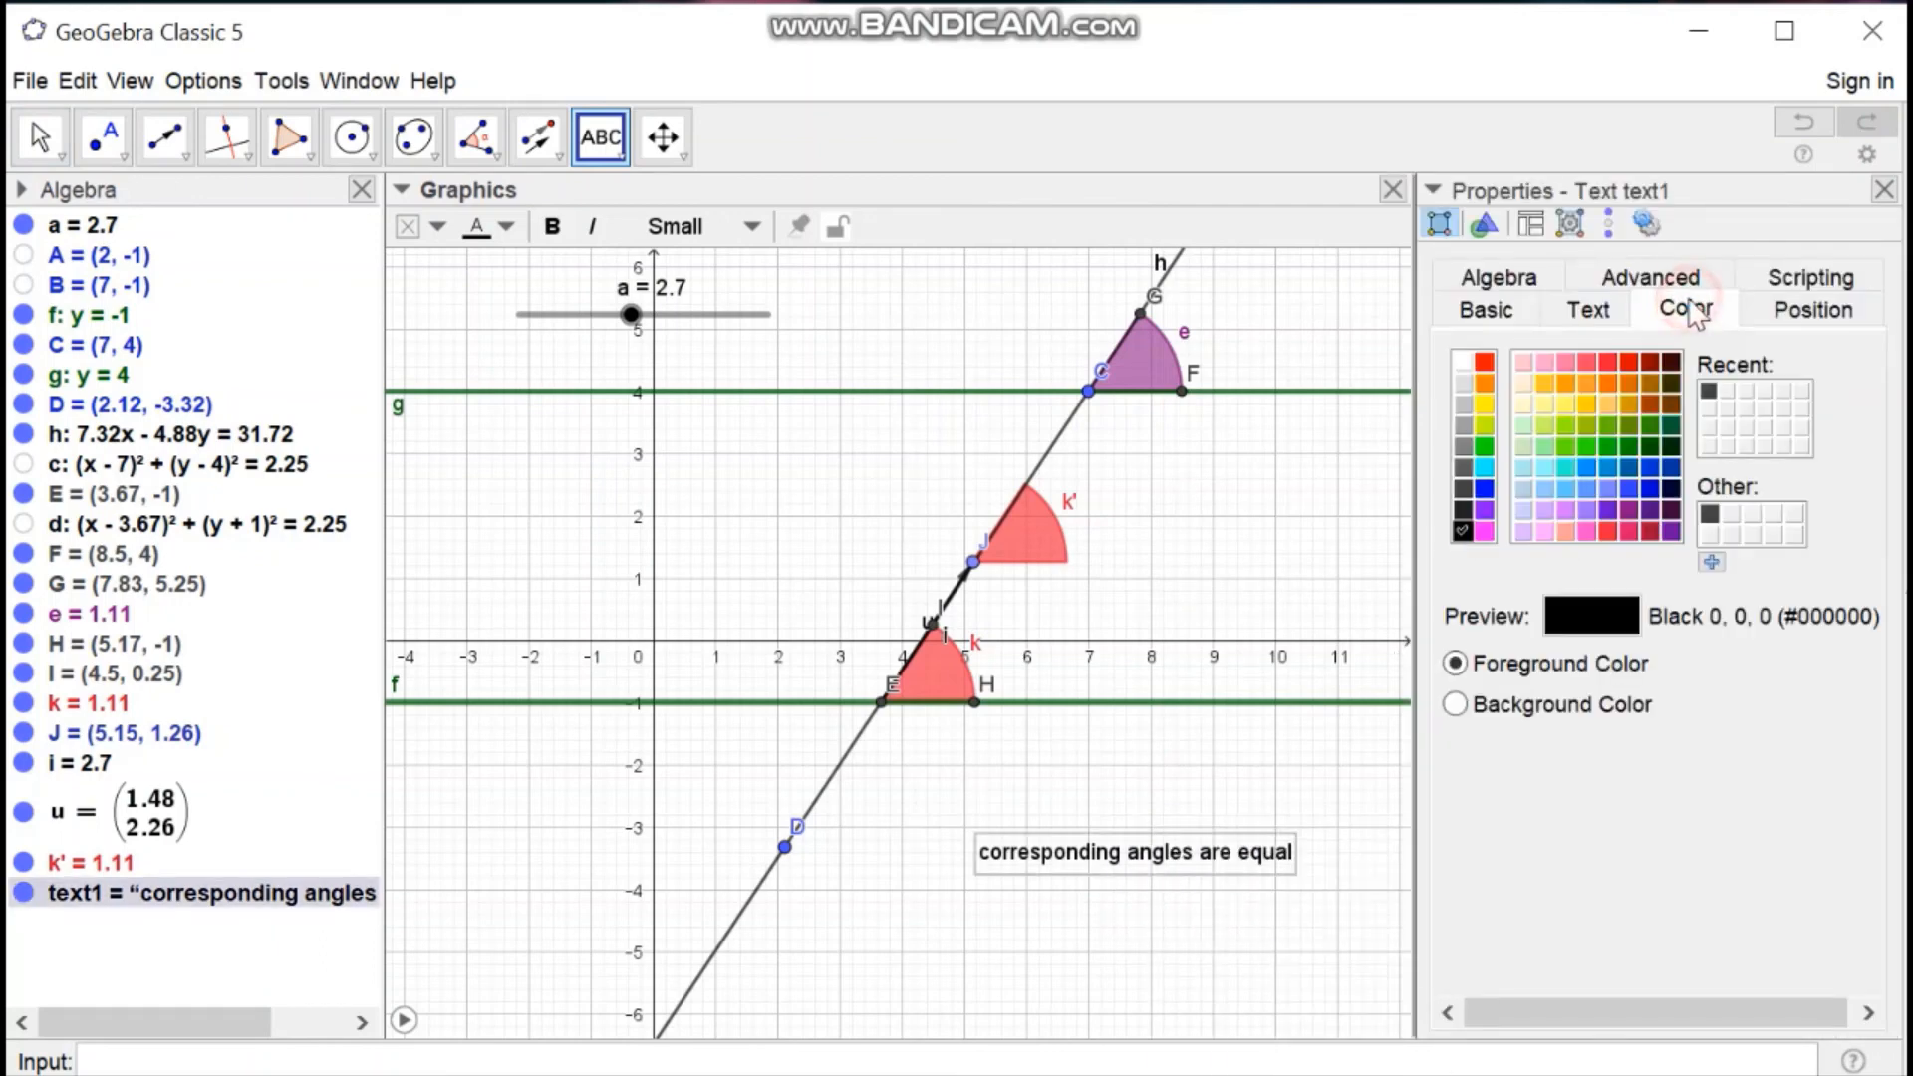
left_click(1483, 361)
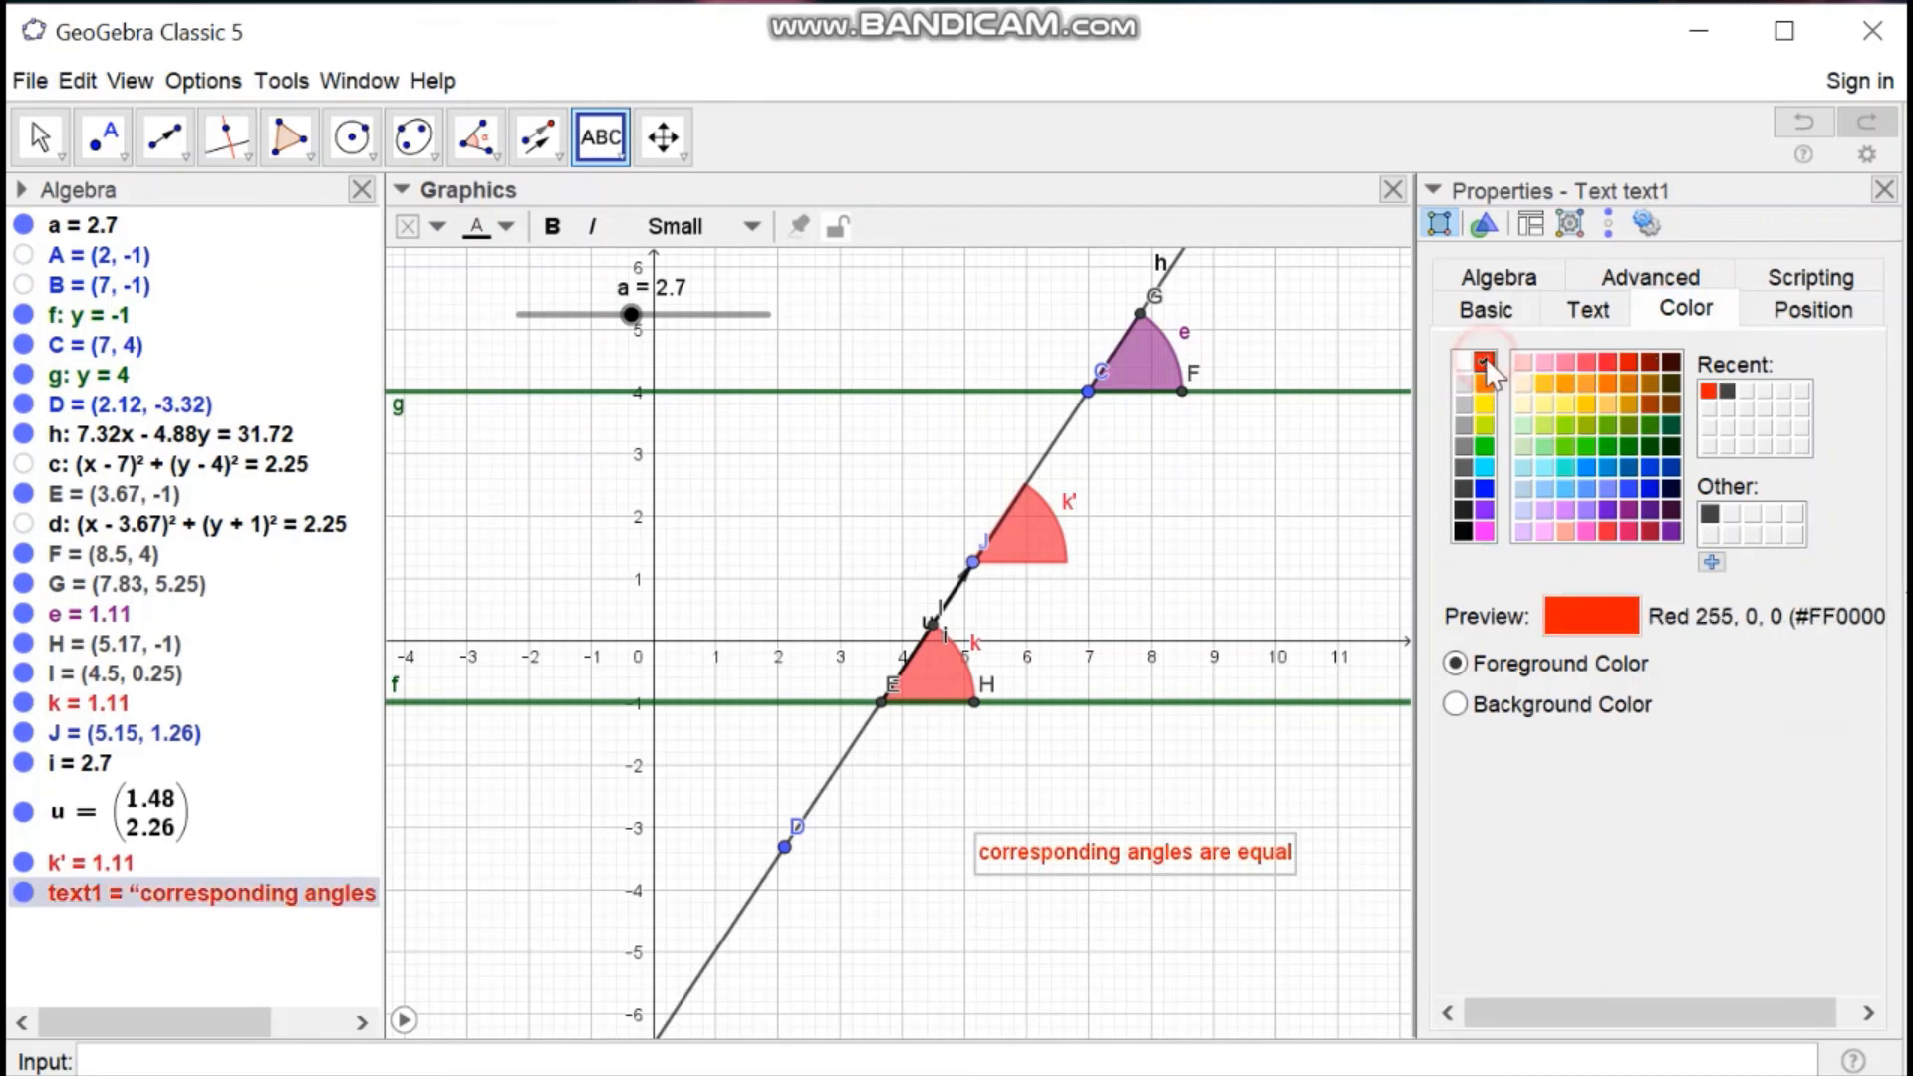
- Set the "corresponding angles are equal" text to Large size and bold, and close its properties
left_click(1611, 309)
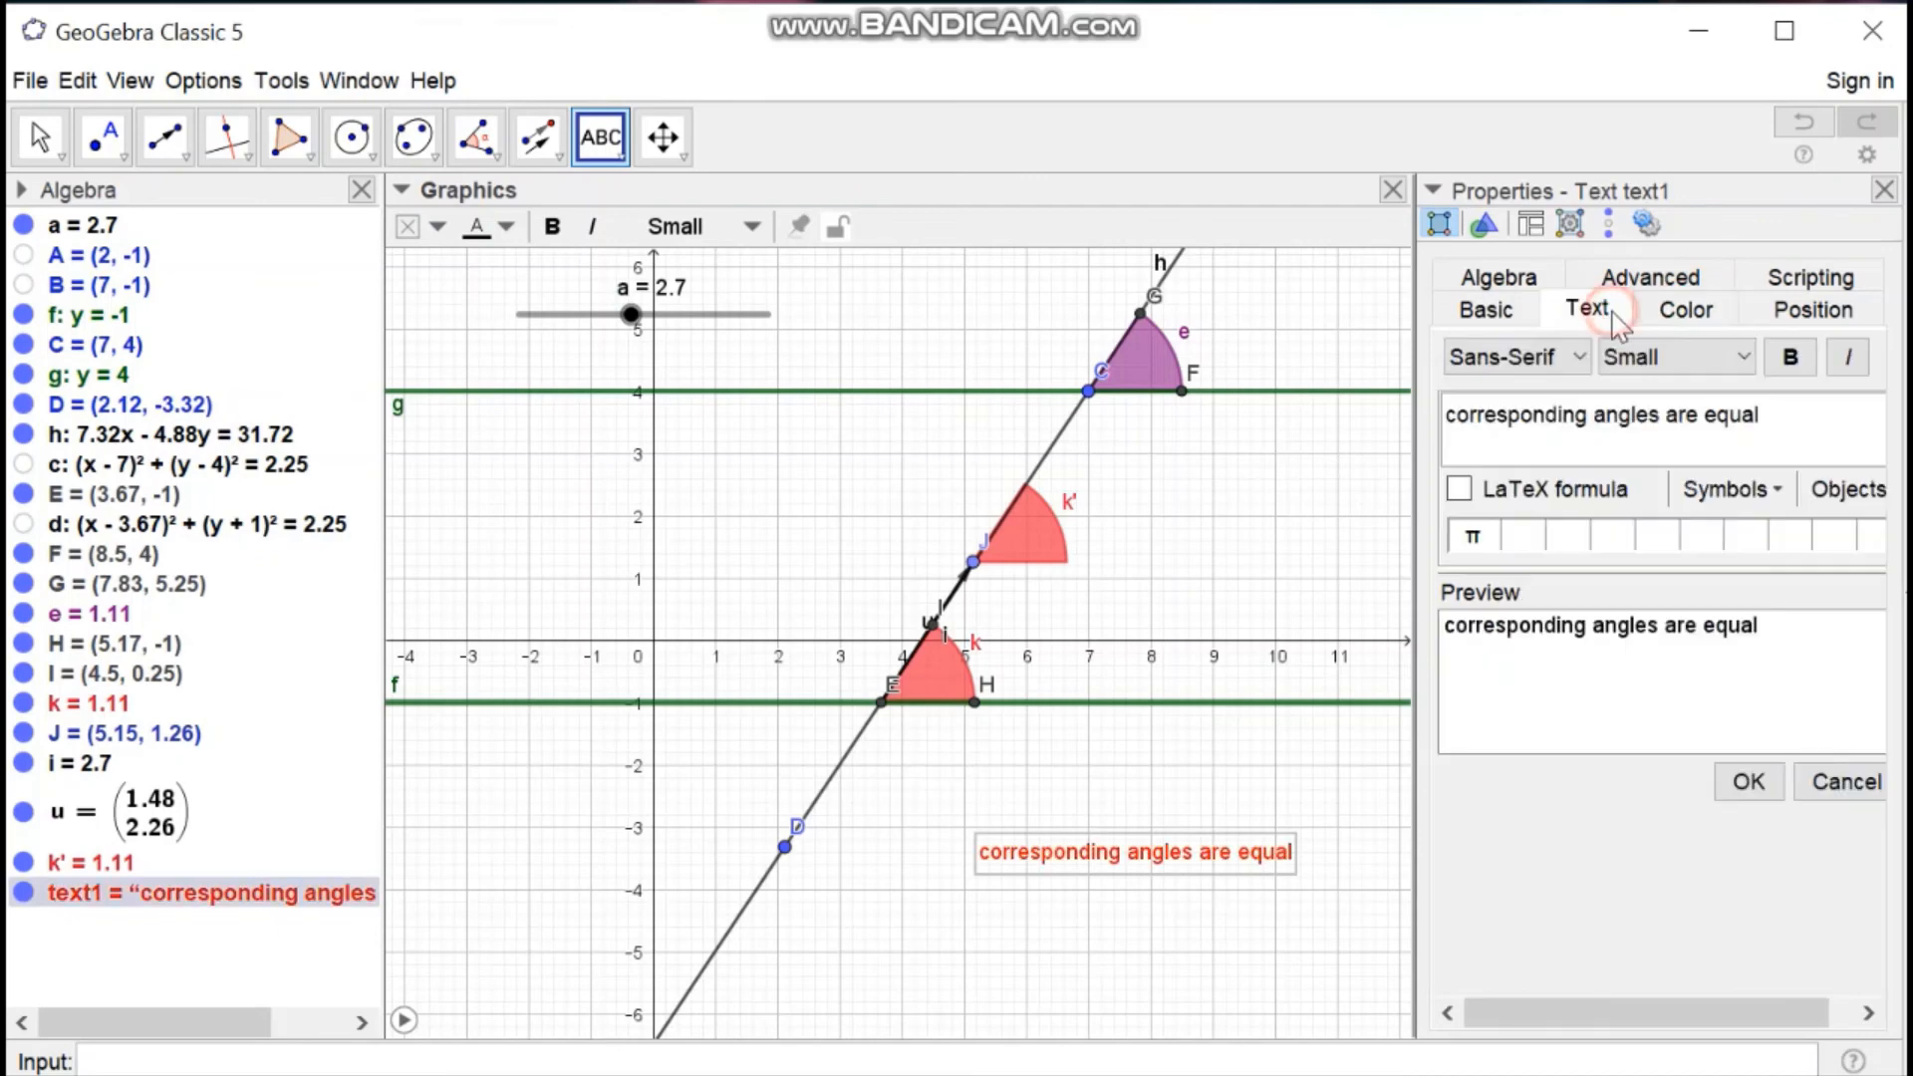
left_click(1749, 357)
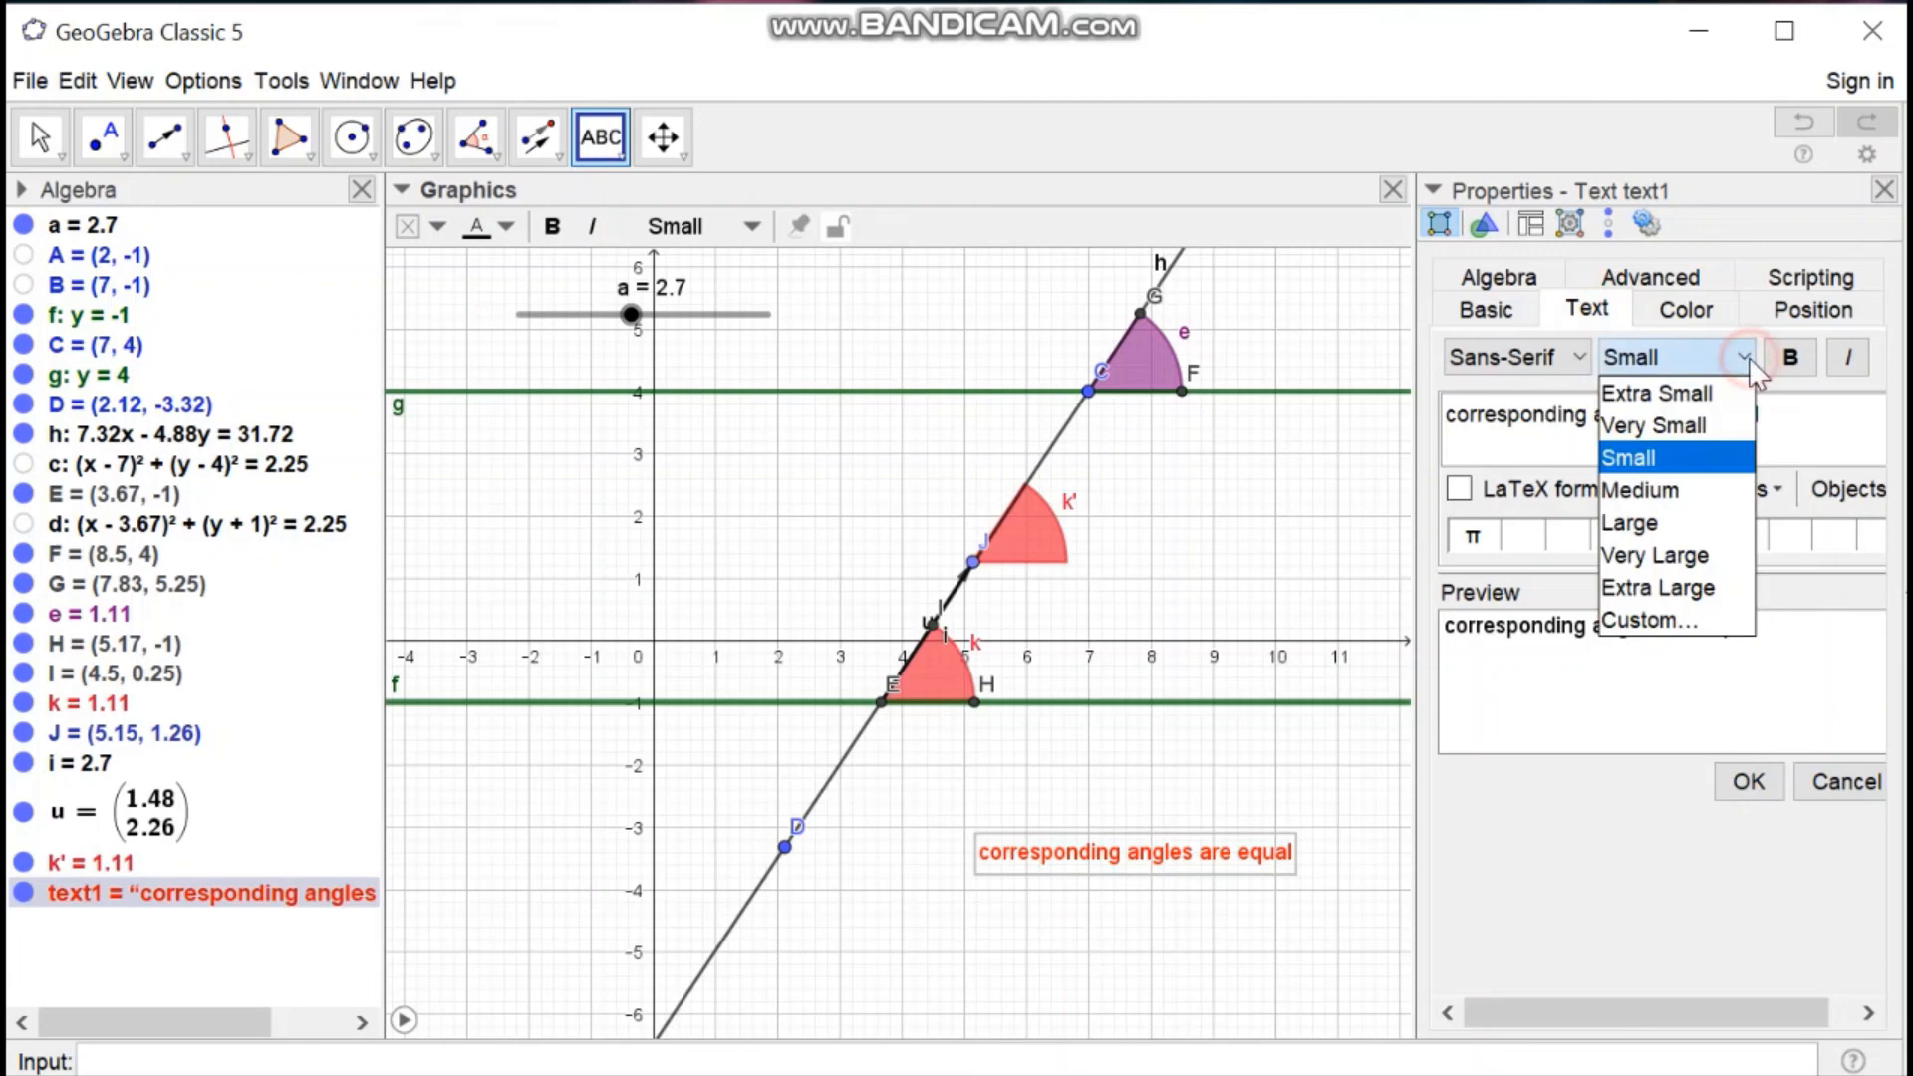
left_click(1679, 528)
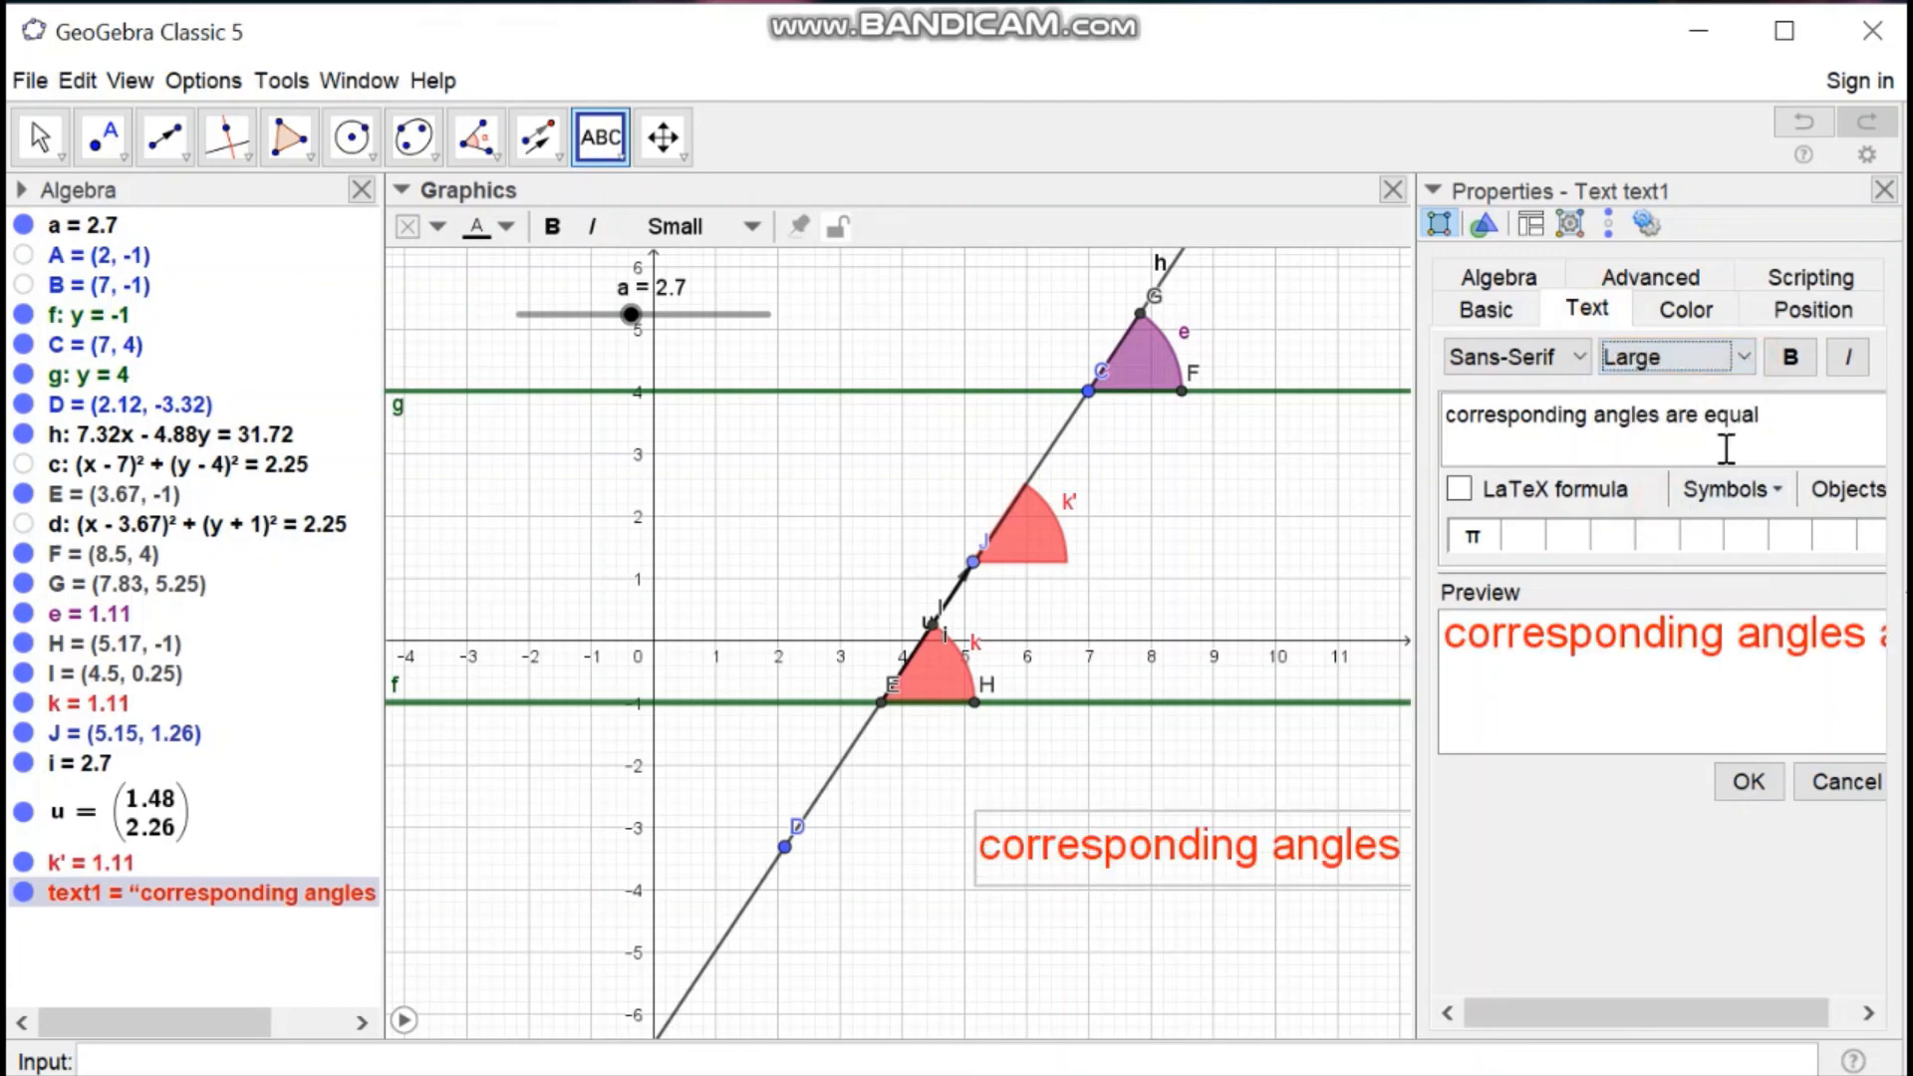
left_click(1797, 360)
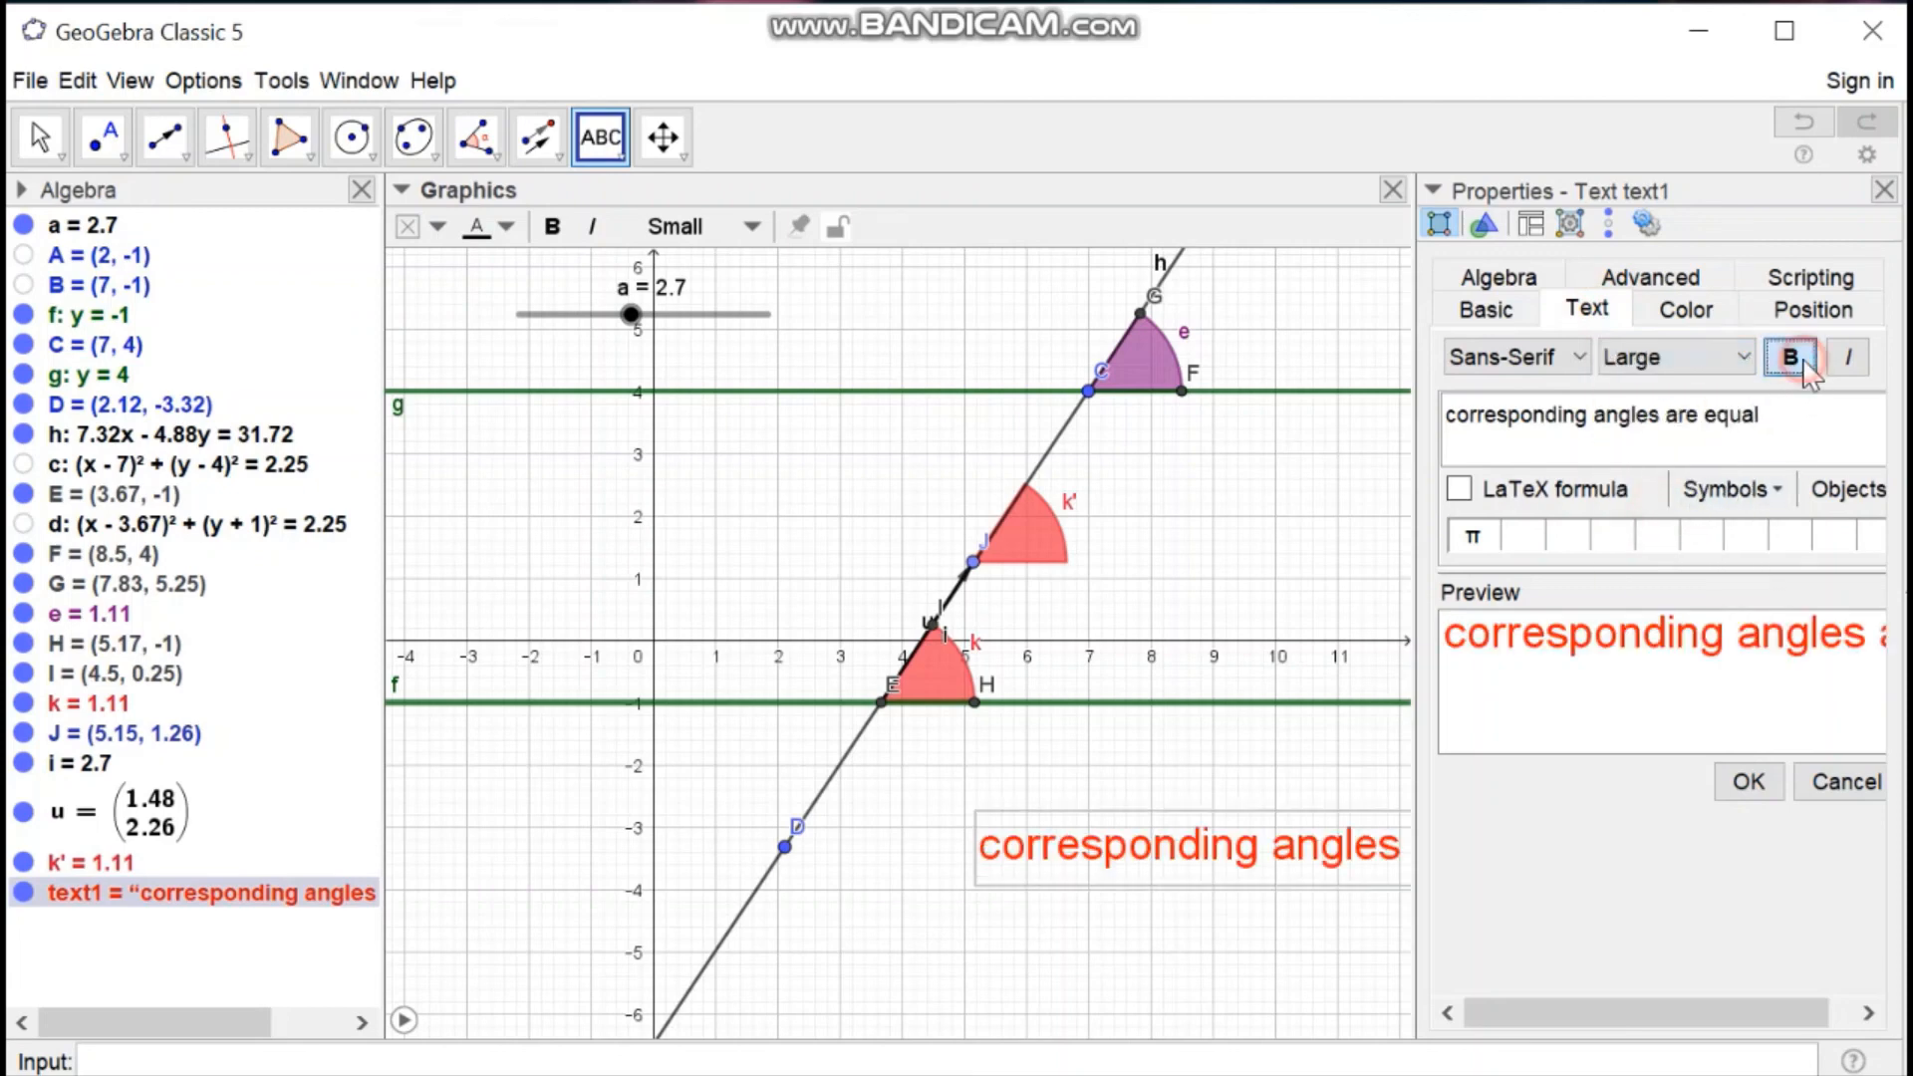
left_click(1762, 781)
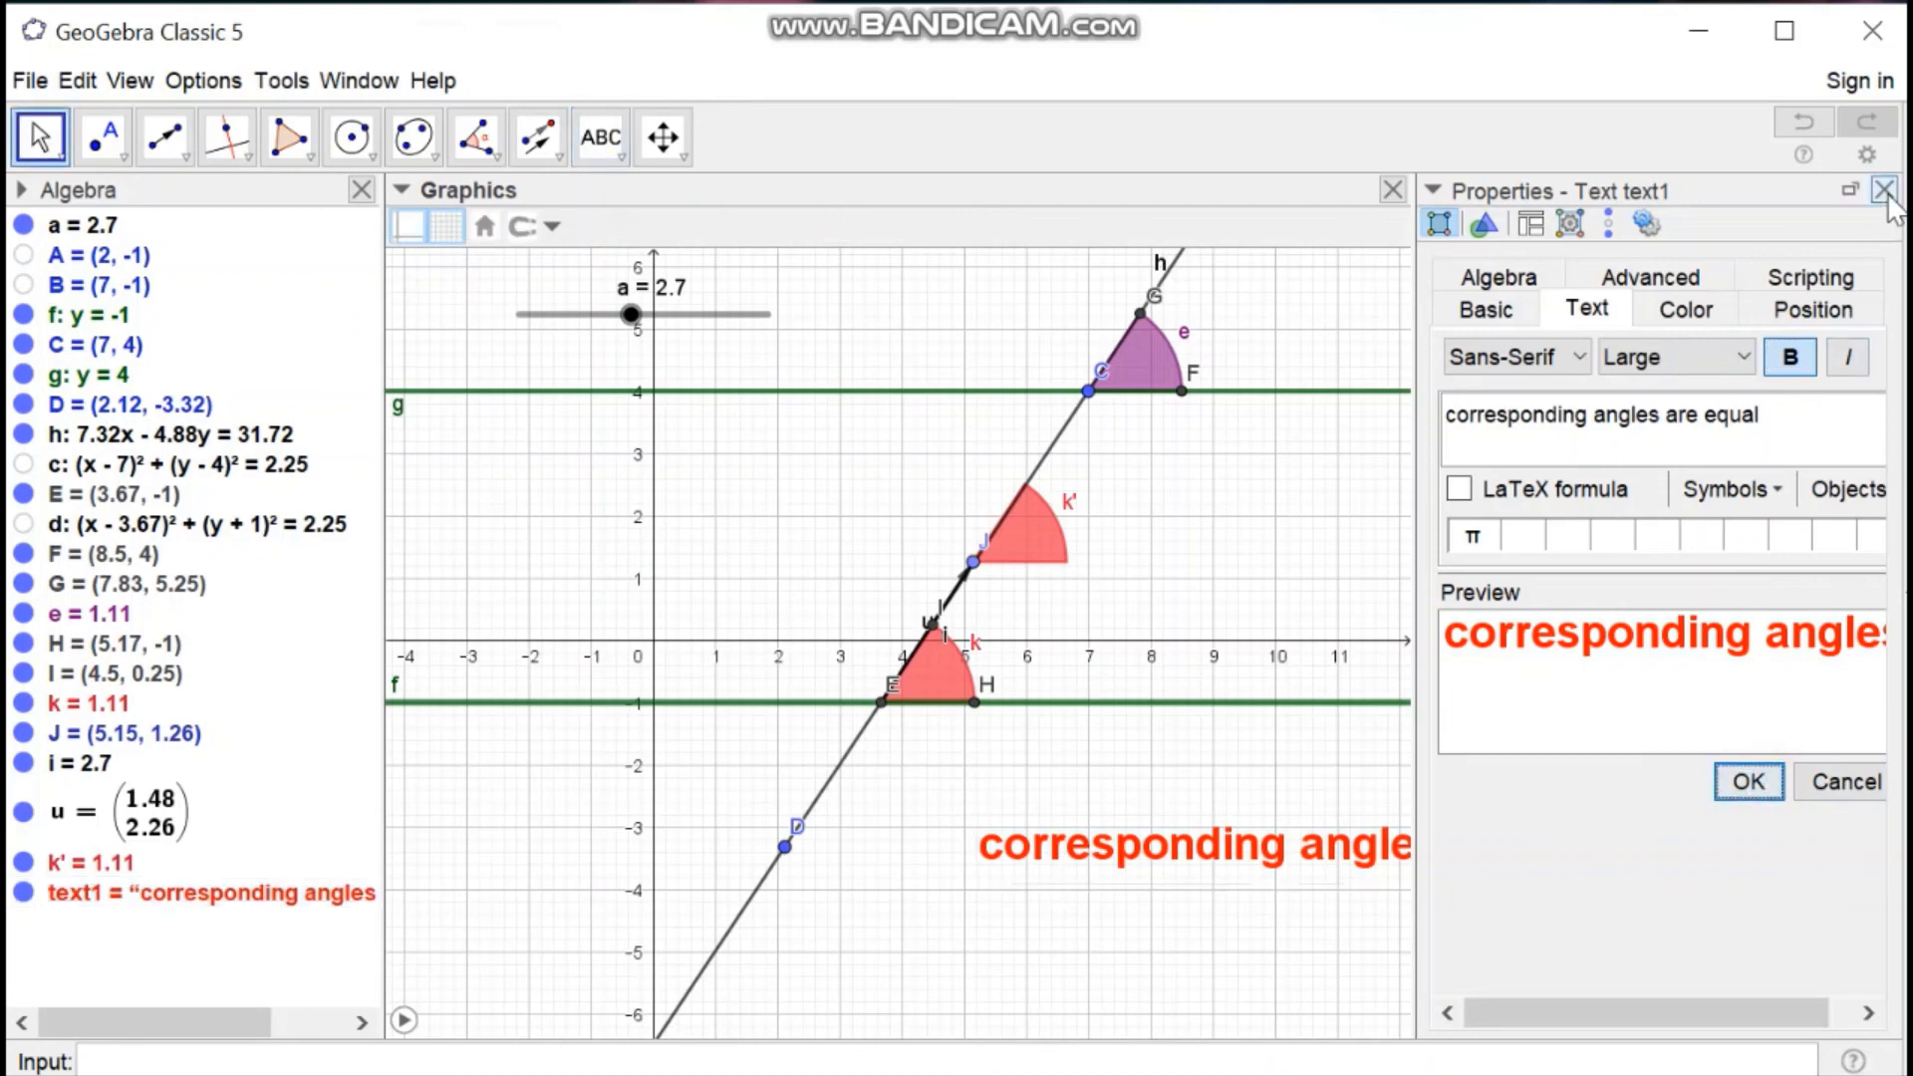
left_click(1884, 193)
- Move the text slightly closer to line f and raise slider a to 4.9
left_click_drag(1504, 847, 1440, 815)
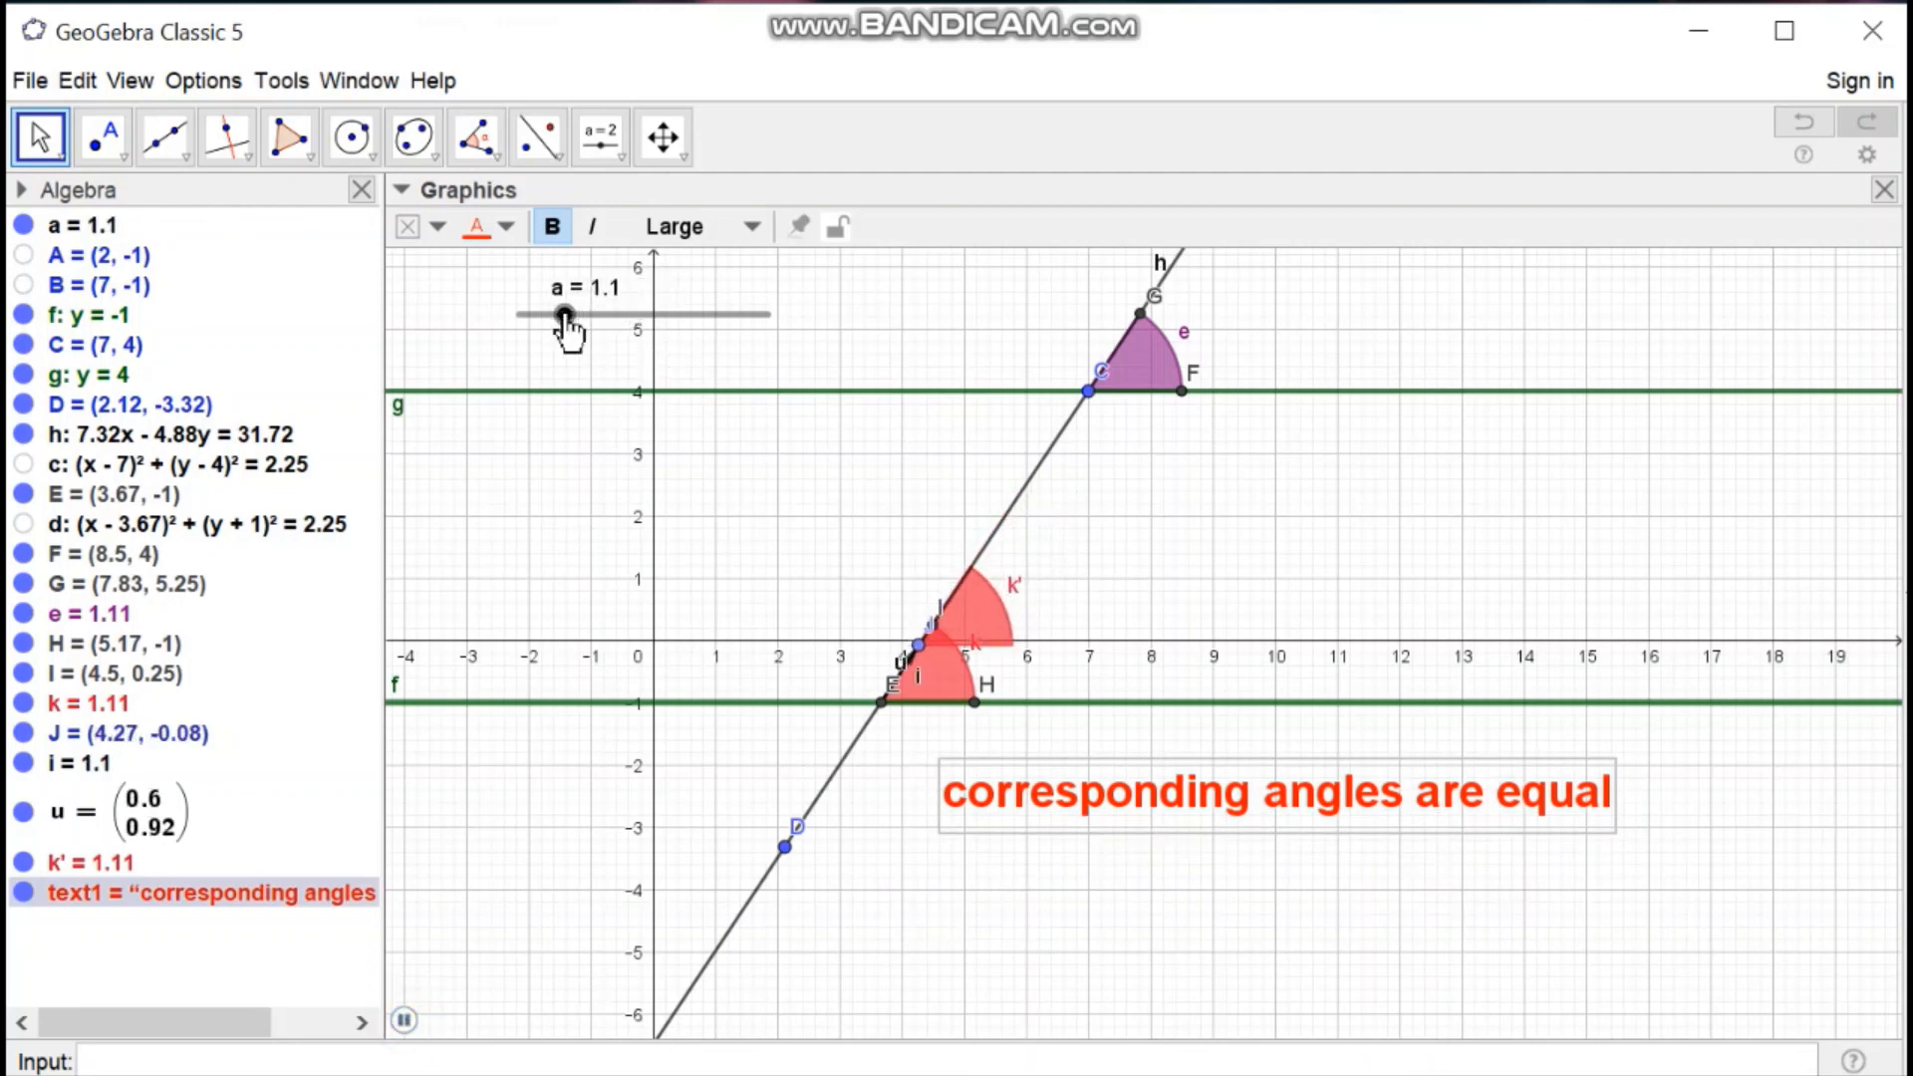
left_click_drag(565, 316, 730, 374)
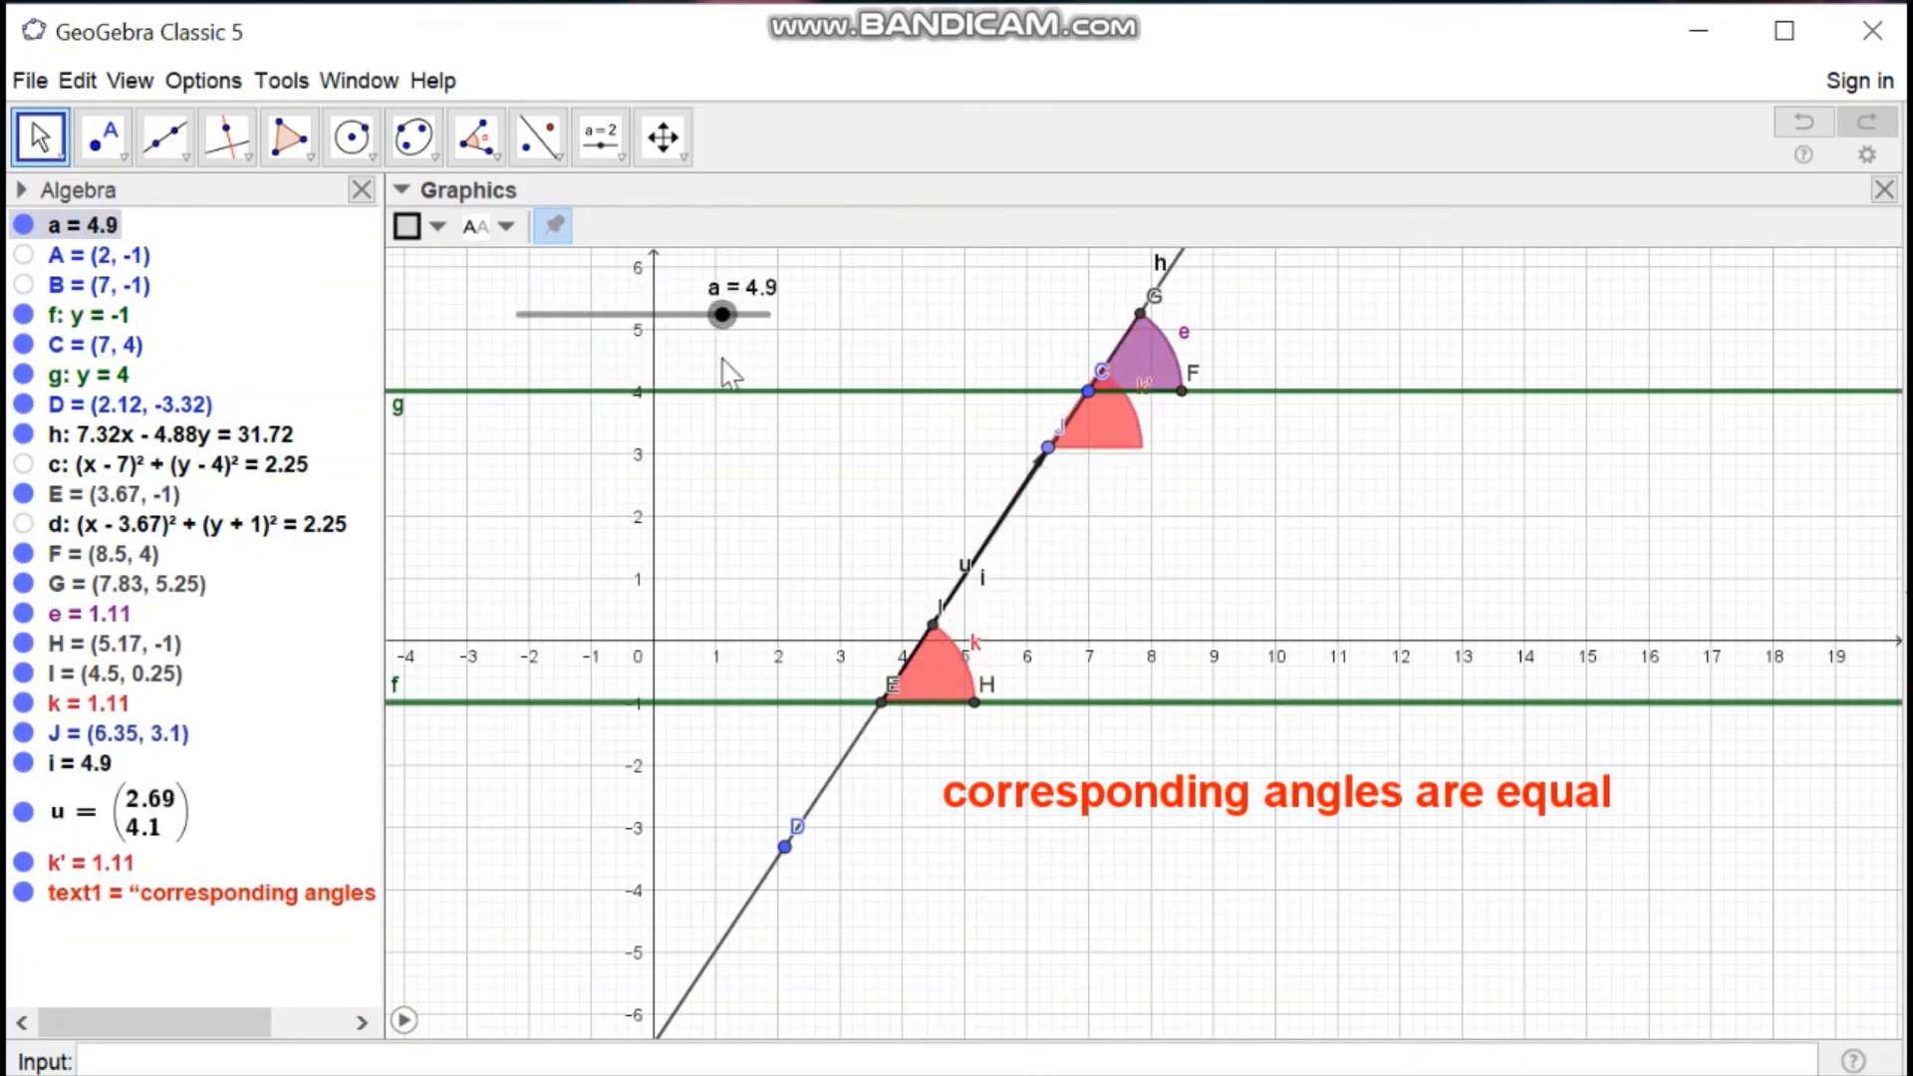